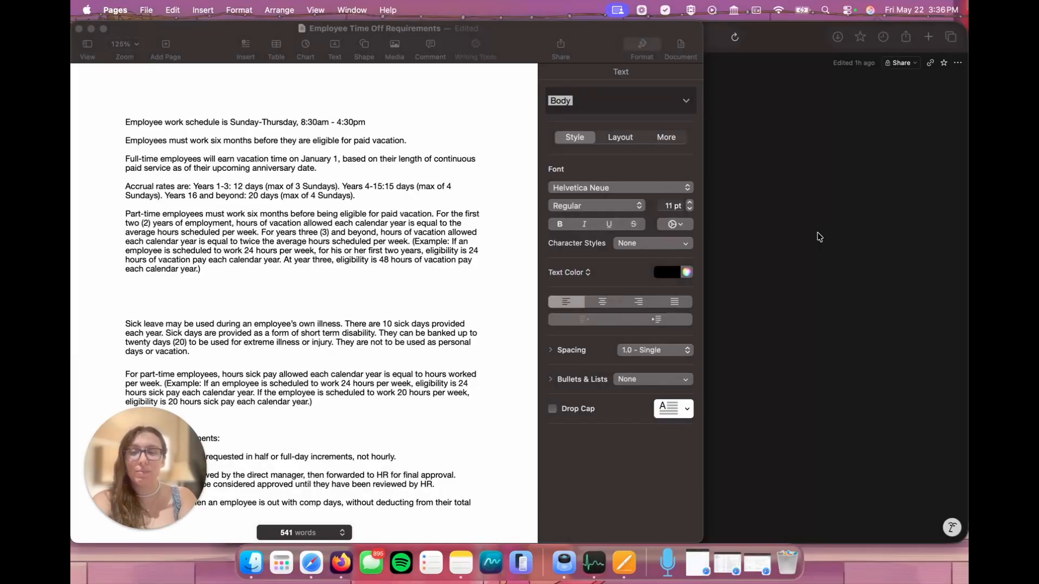
# Step: Switch from the time-off requirements document to Notion in Safari and open the PTO Balances page
pyautogui.scroll(-5, 452, 244)
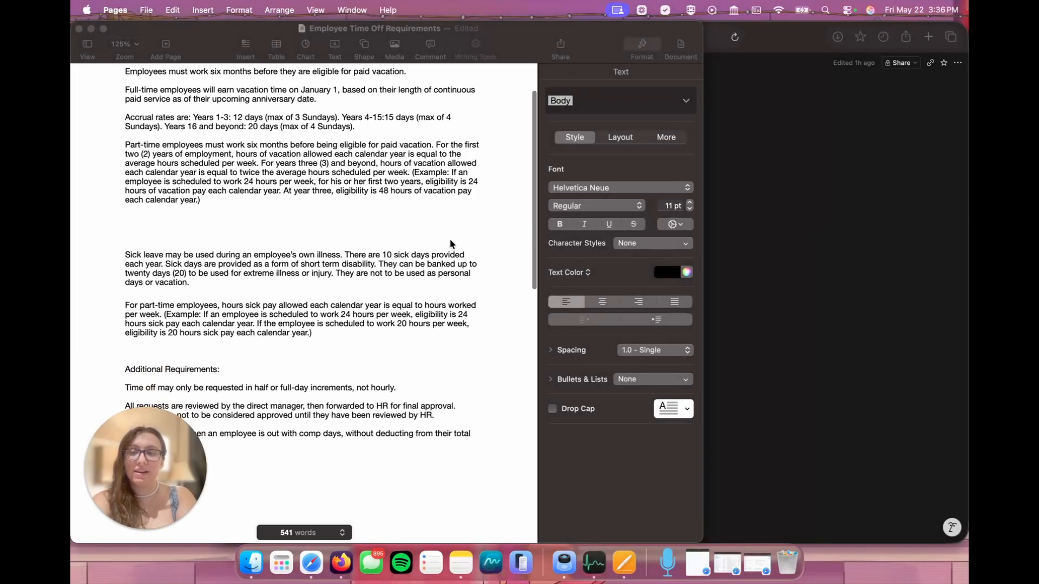
pyautogui.click(952, 212)
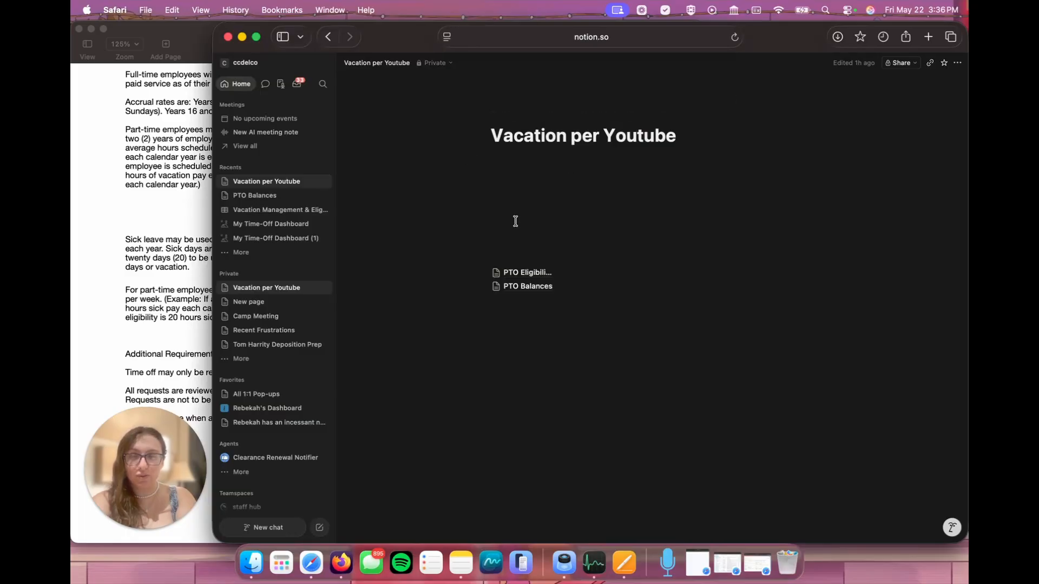
pyautogui.moveTo(526, 270)
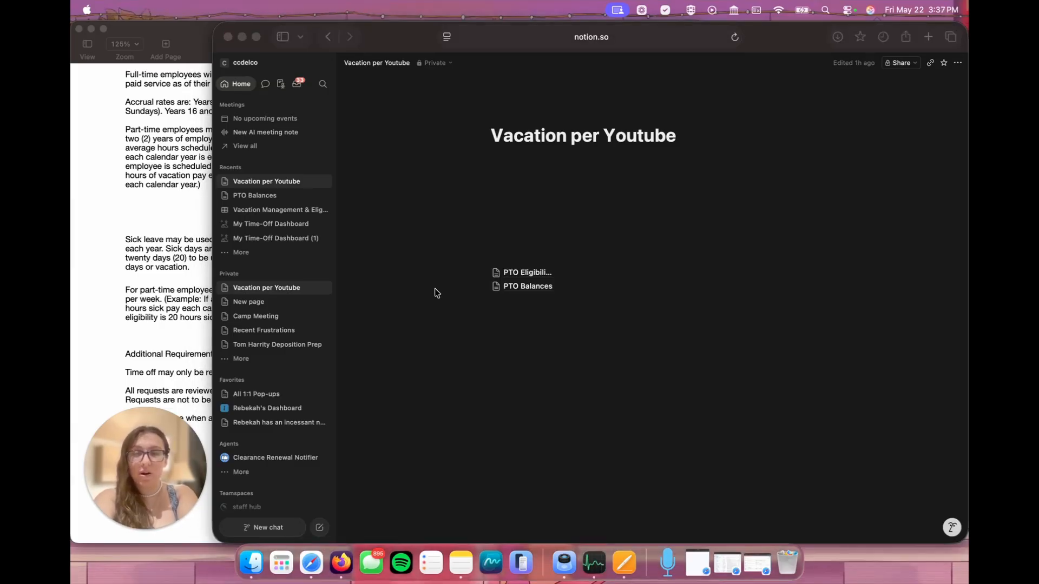
pyautogui.click(542, 289)
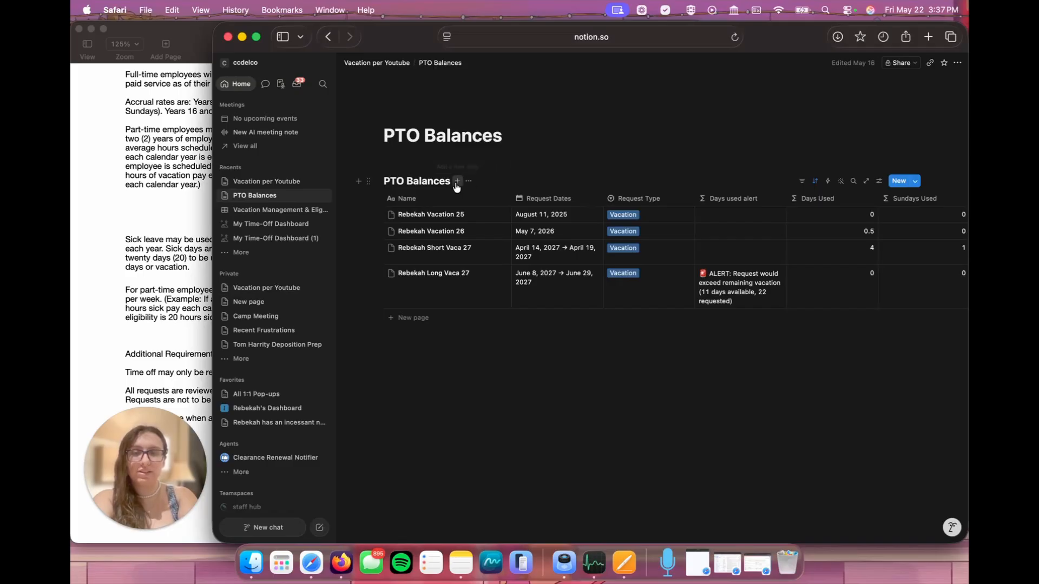
# Step: Add a form view to the PTO Balances database with 9 questions auto-created from its properties, and title it PTO Requests
pyautogui.click(456, 182)
pyautogui.click(561, 275)
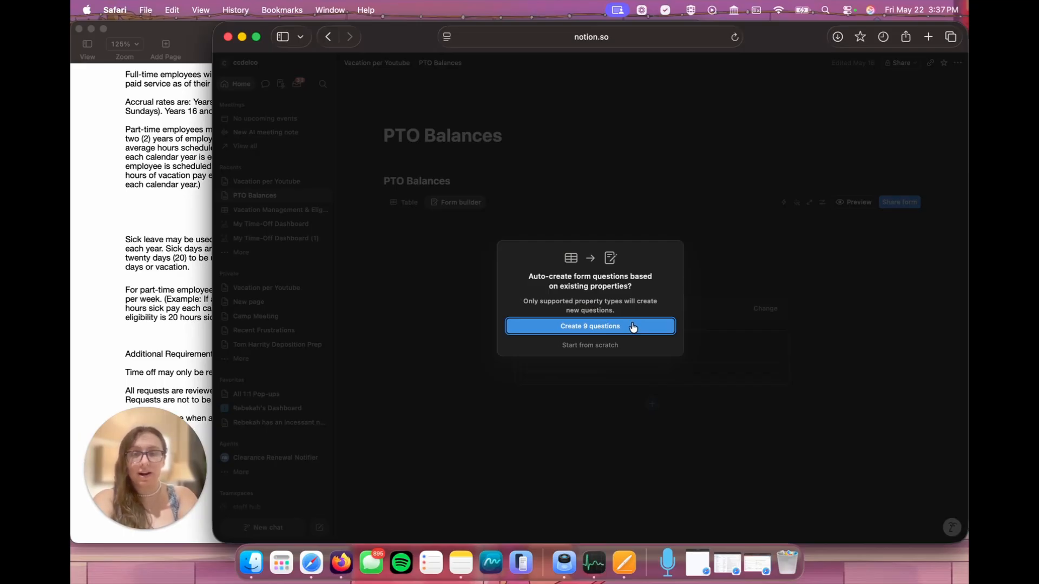
pyautogui.click(633, 327)
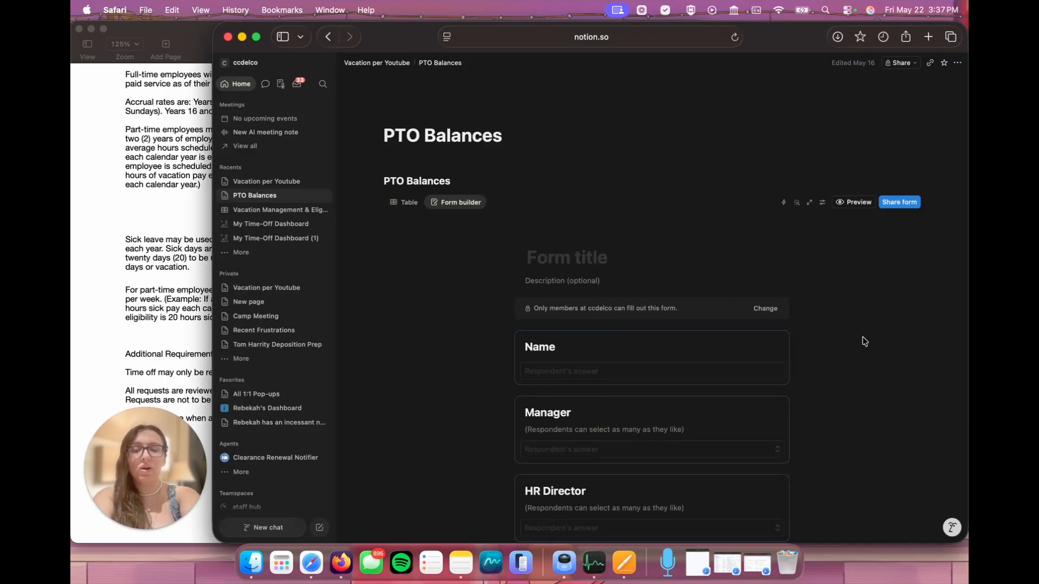
pyautogui.write('PTO Re')
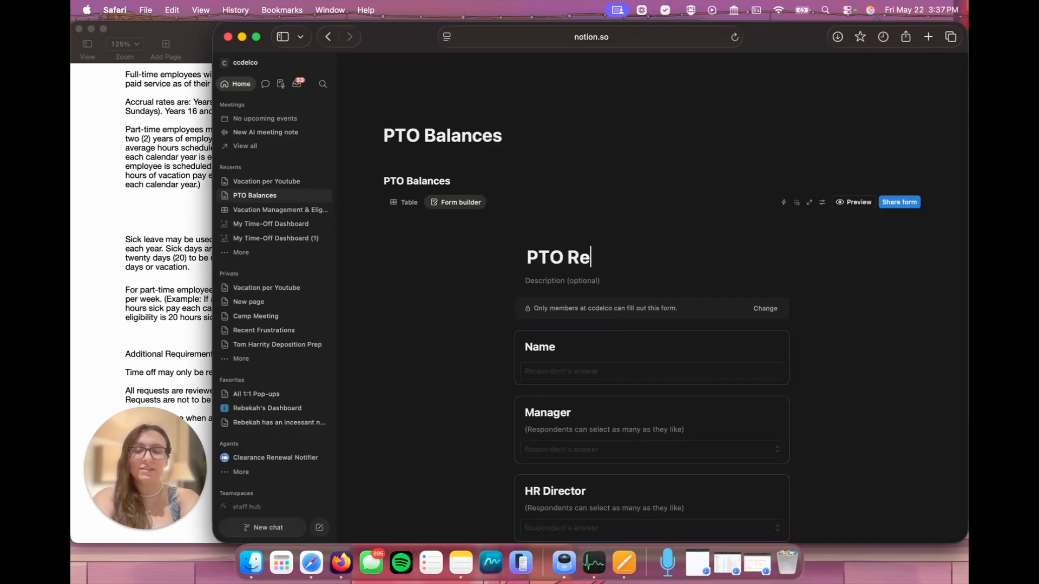
pyautogui.write('quests')
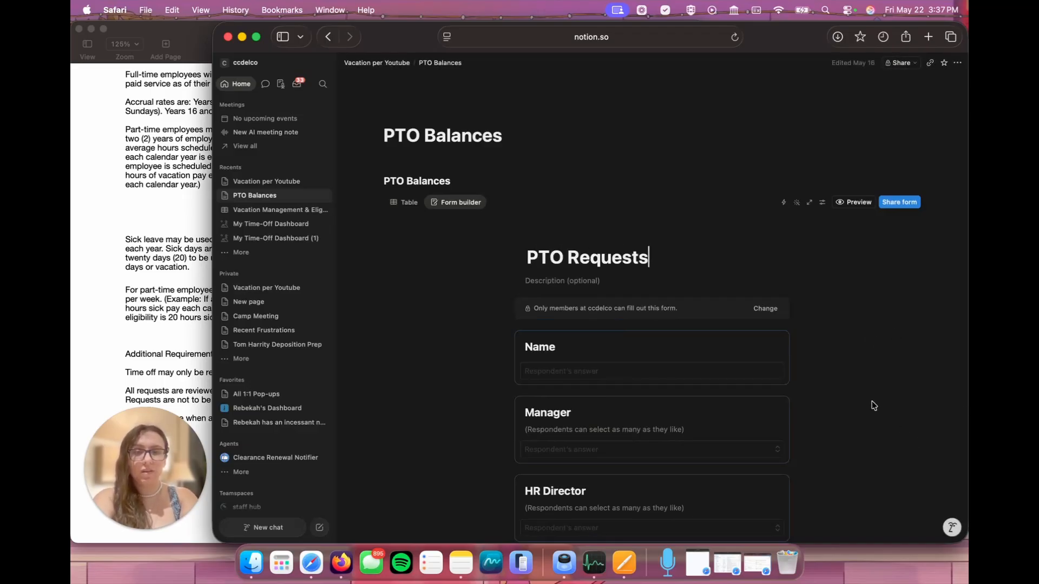
# Step: Delete the Name question and move the PTO Eligibility question to the start of the form
pyautogui.scroll(-3, 874, 405)
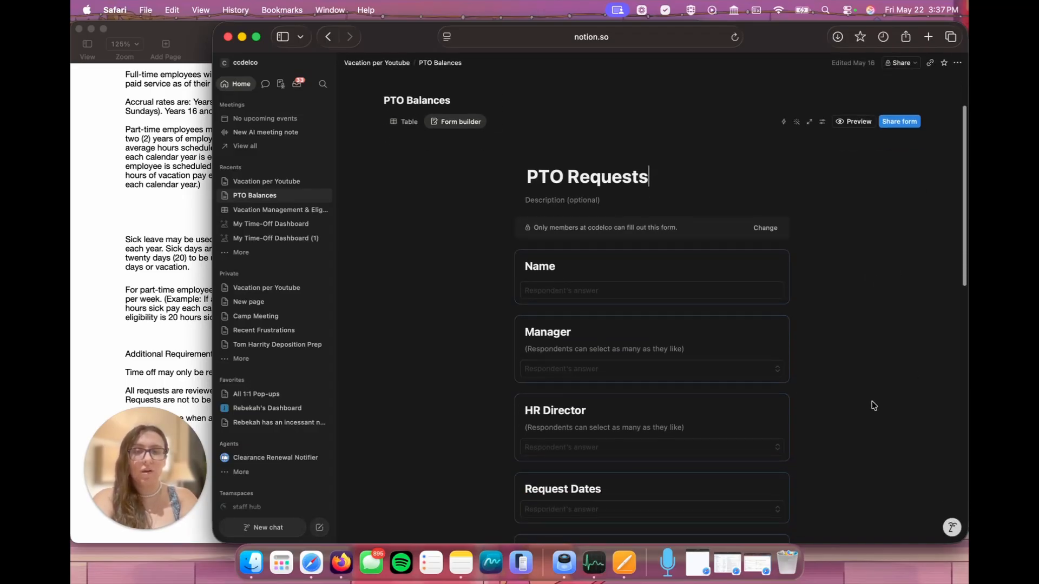
pyautogui.click(778, 265)
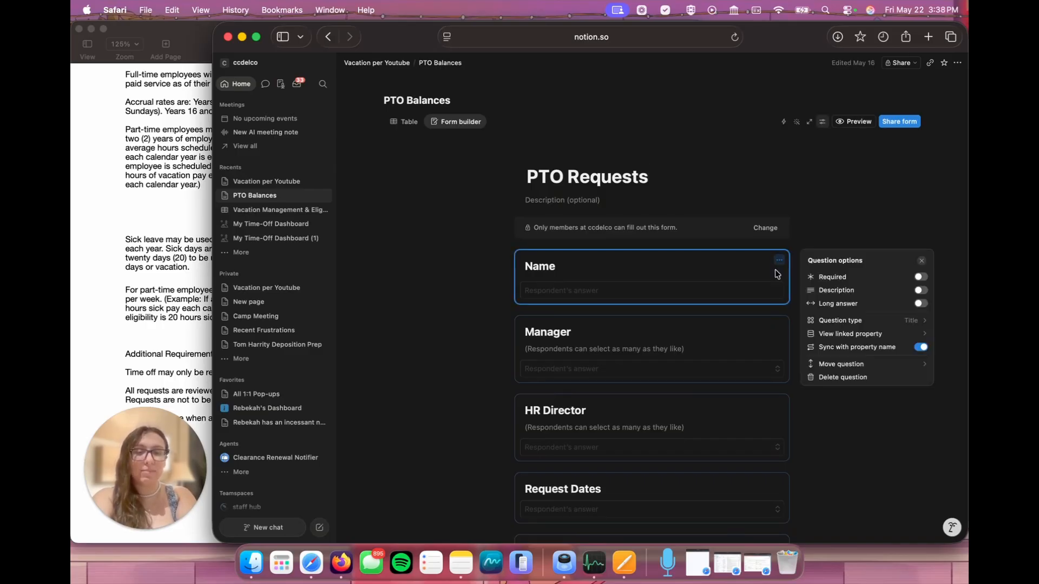
pyautogui.click(841, 378)
pyautogui.scroll(-8, 606, 454)
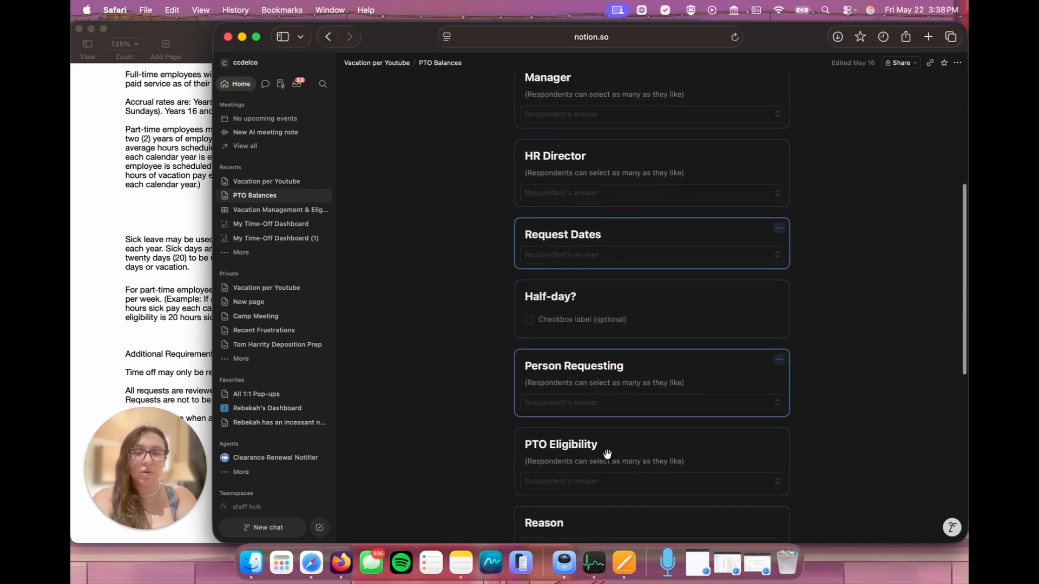
pyautogui.moveTo(589, 424); pyautogui.dragTo(576, 144)
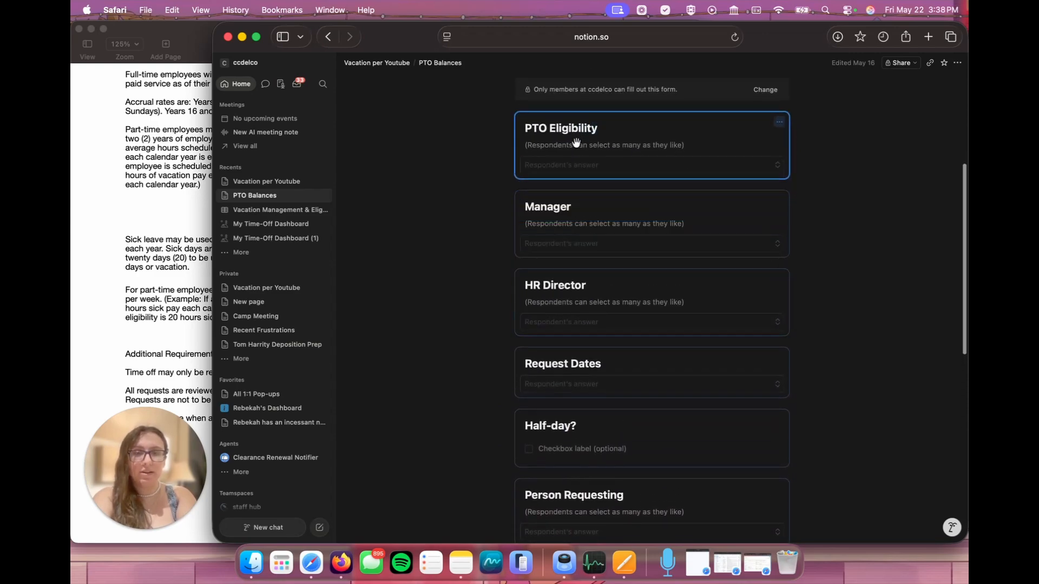
# Step: Make the PTO Eligibility question required and turn off syncing with its property name
pyautogui.click(779, 123)
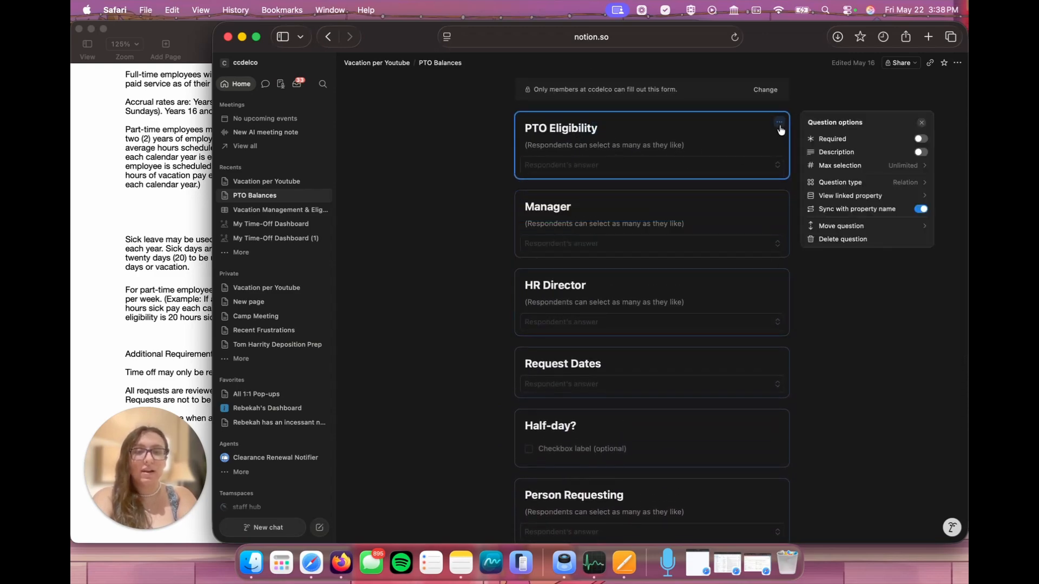
pyautogui.click(920, 210)
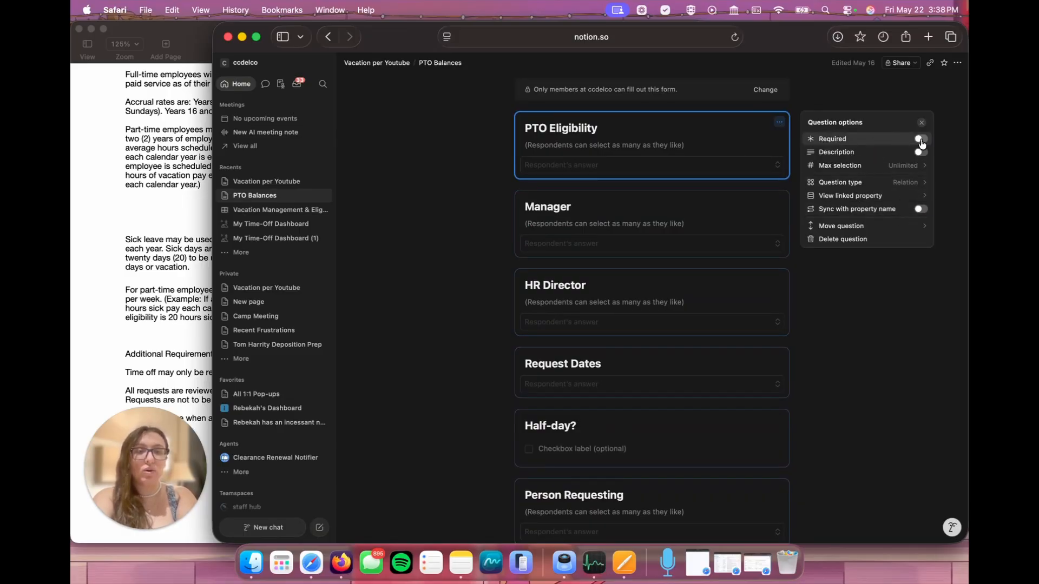
# Step: Rename the PTO Eligibility question as Name
pyautogui.click(552, 129)
pyautogui.doubleClick(552, 130)
pyautogui.press('BackSpace')
pyautogui.press('BackSpace')
pyautogui.press('BackSpace')
pyautogui.press('BackSpace')
pyautogui.write('Name')
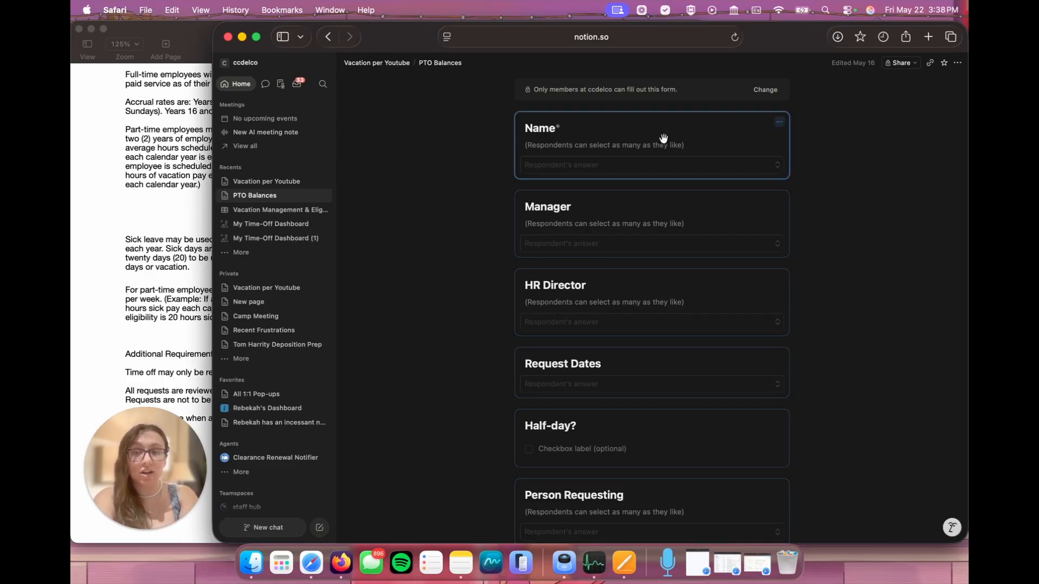
# Step: Delete the Manager and HR Director questions from the PTO Requests form
pyautogui.scroll(1, 663, 138)
pyautogui.scroll(-1, 742, 204)
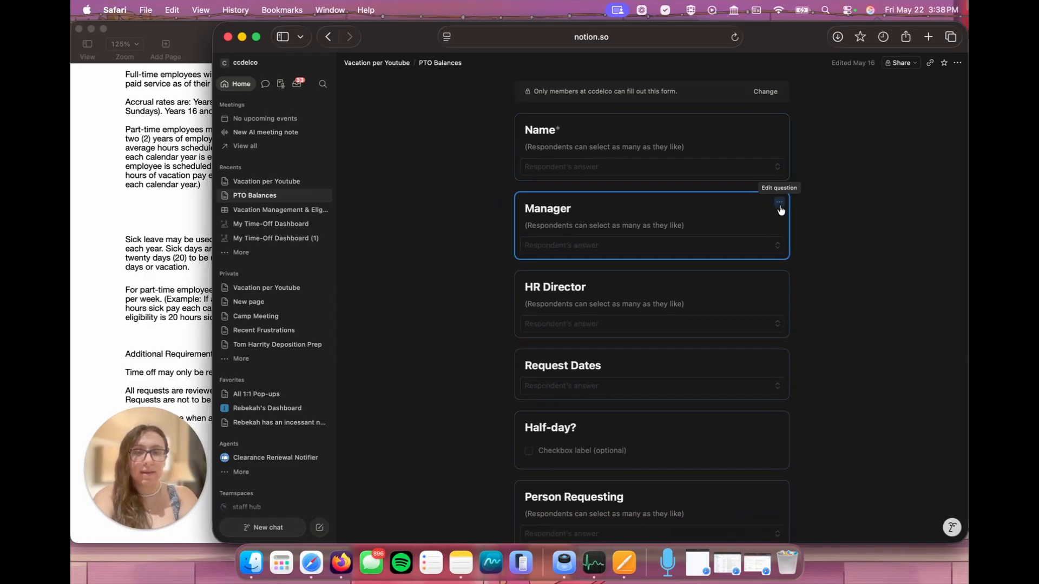
pyautogui.click(779, 204)
pyautogui.click(834, 332)
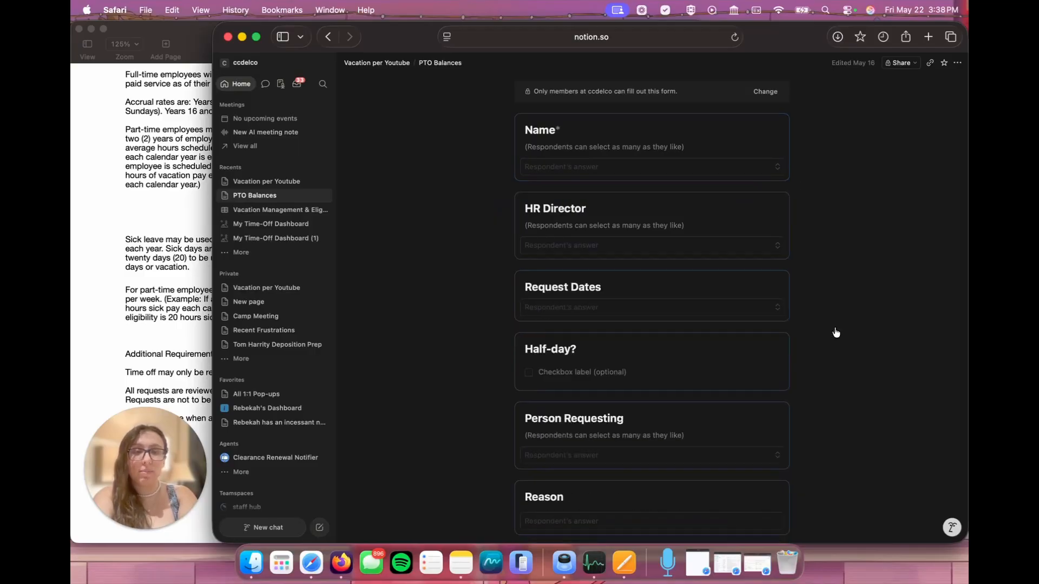
pyautogui.click(777, 202)
pyautogui.click(830, 332)
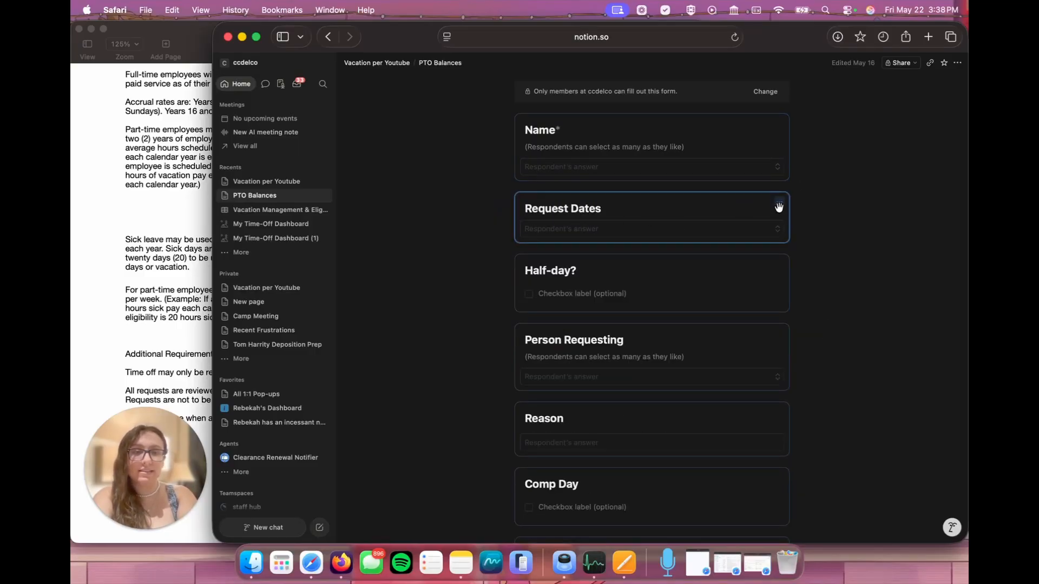
# Step: Make the Request Dates question required
pyautogui.click(779, 203)
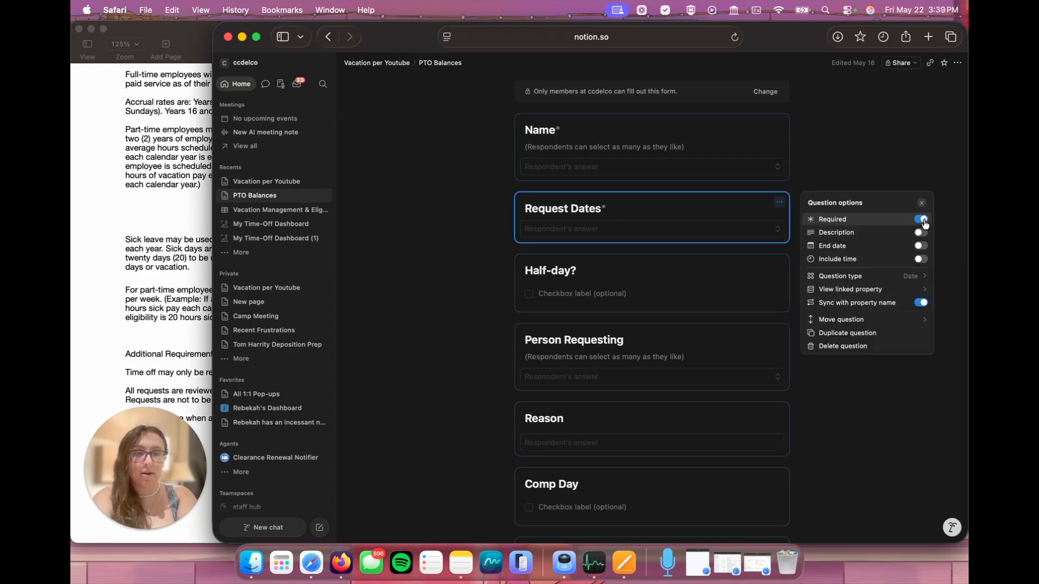
pyautogui.click(951, 251)
# Step: Label the Half-day? question's checkbox Yes and add the description (Optional) to the question
pyautogui.scroll(-1, 732, 294)
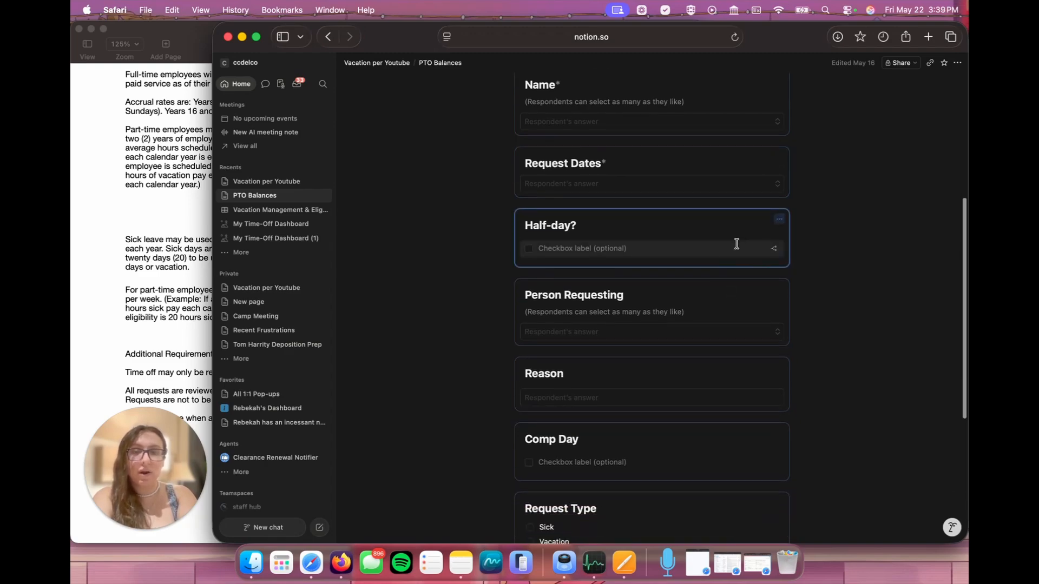
pyautogui.click(581, 249)
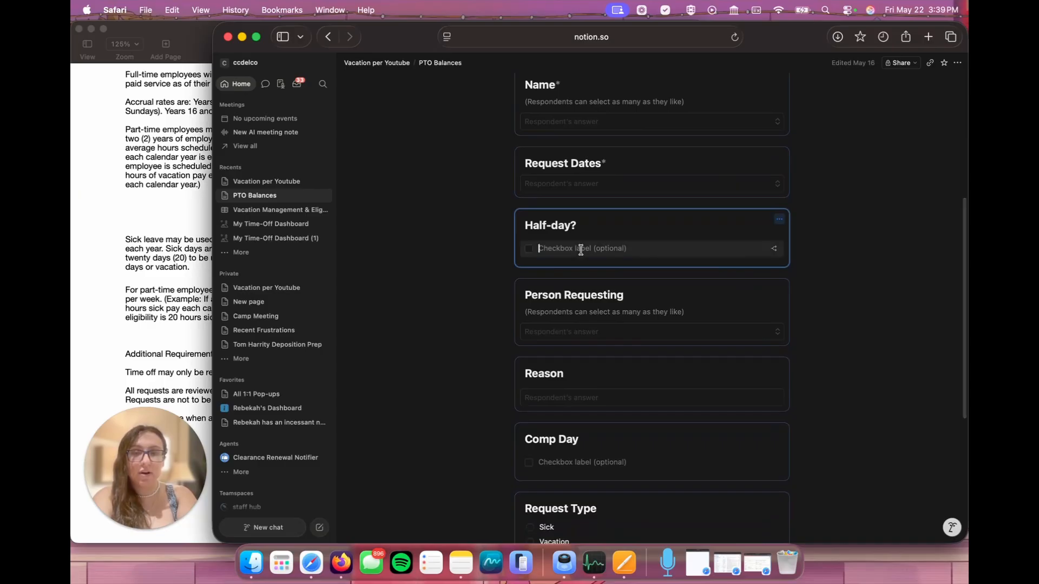
pyautogui.write('Yes')
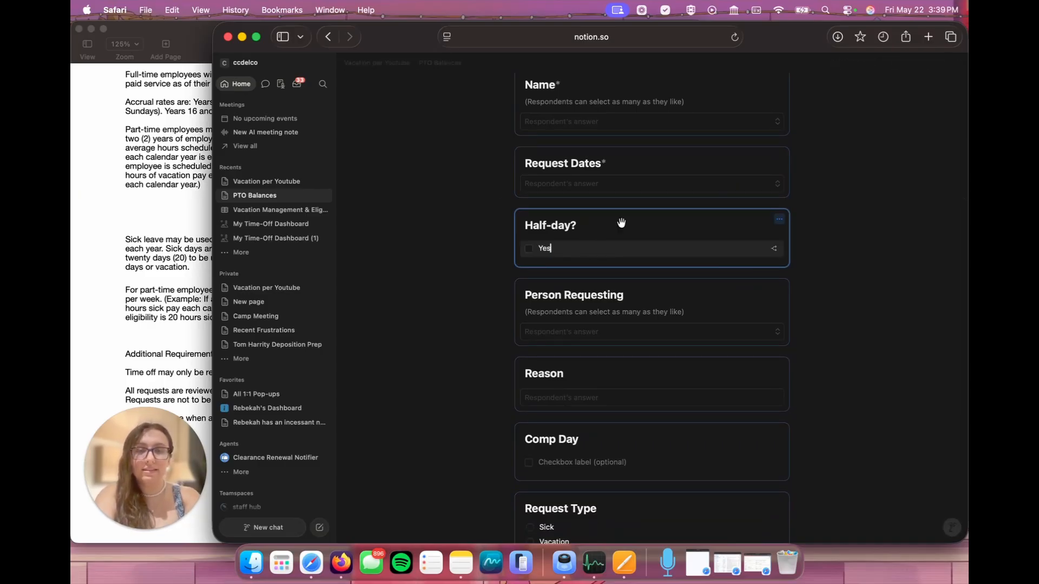
pyautogui.click(779, 220)
pyautogui.click(847, 250)
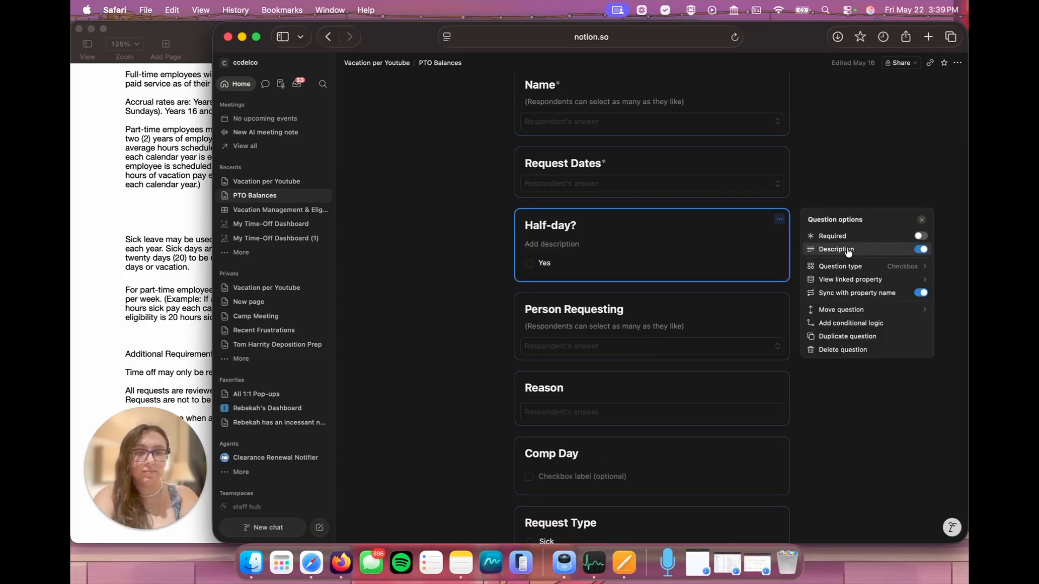
pyautogui.click(553, 244)
pyautogui.write('(Optiona')
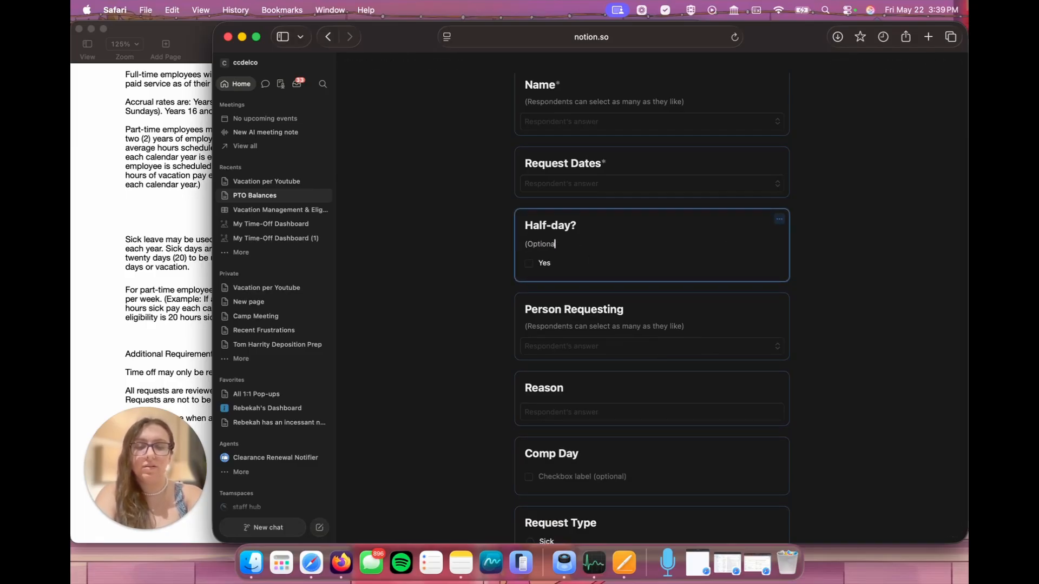
pyautogui.write('l)')
pyautogui.click(807, 243)
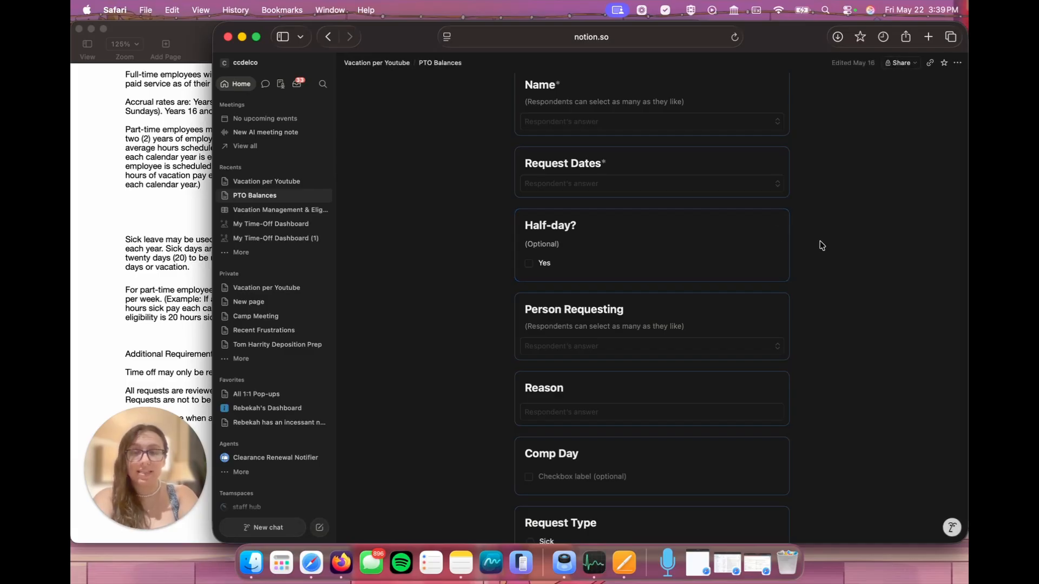
# Step: Delete the Person Requesting and Comp Day questions from the form
pyautogui.scroll(-2, 801, 313)
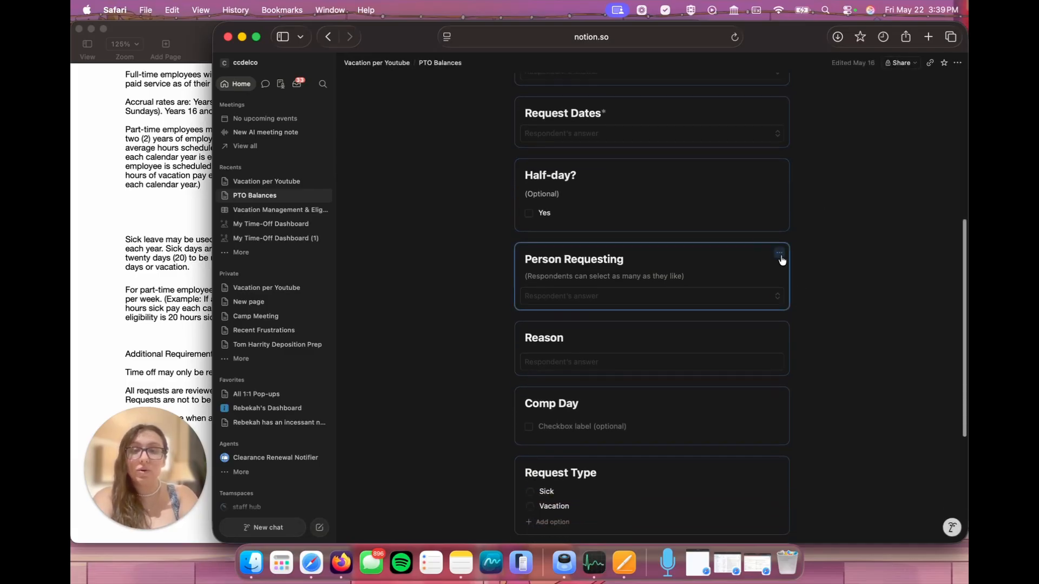
pyautogui.click(780, 254)
pyautogui.click(838, 386)
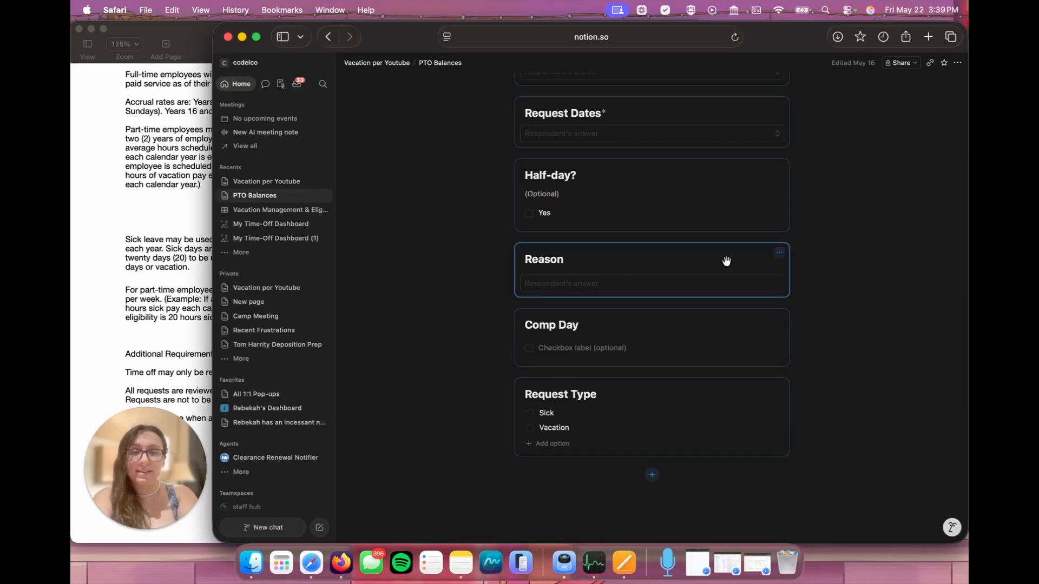
pyautogui.scroll(-2, 698, 297)
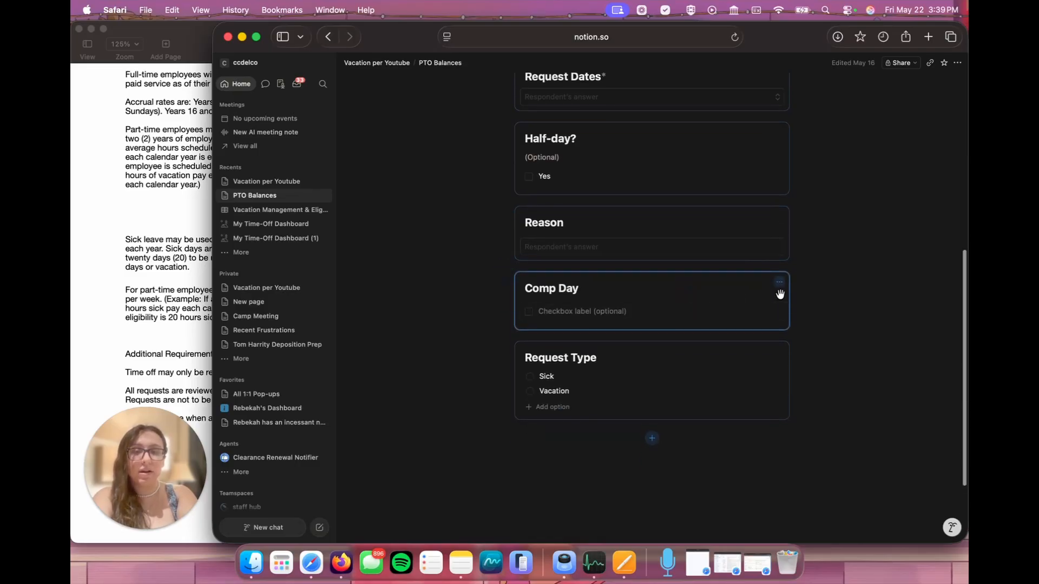
pyautogui.click(782, 284)
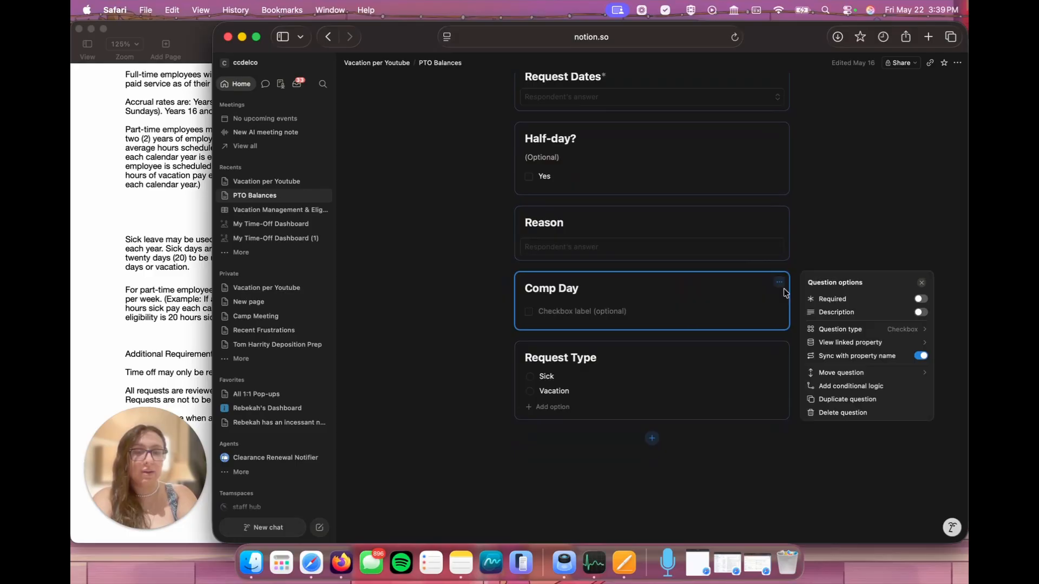
pyautogui.click(842, 413)
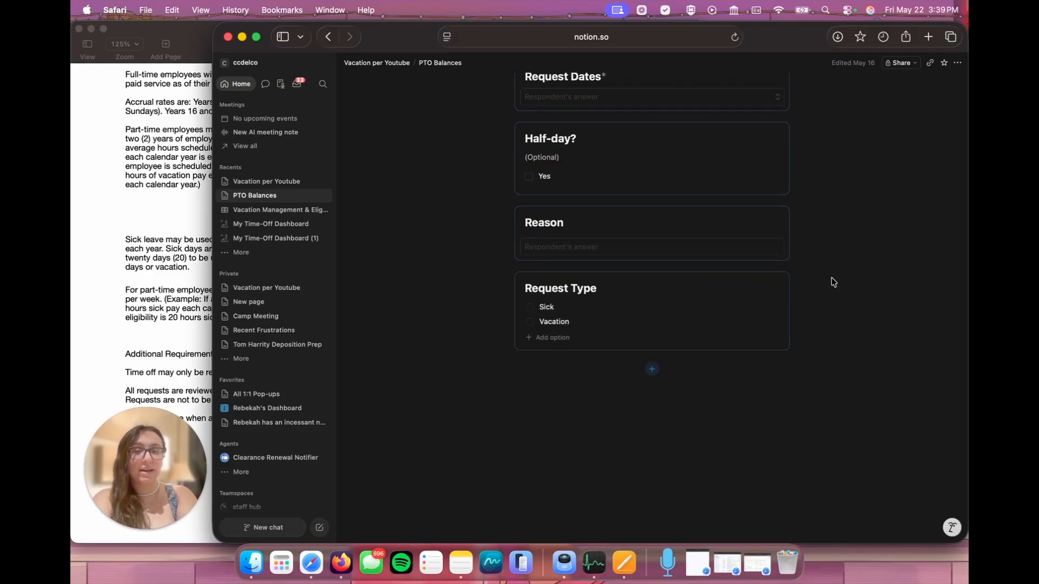
# Step: Move the Request Type question between Request Dates and Half-day?, and make it required
pyautogui.scroll(2, 836, 281)
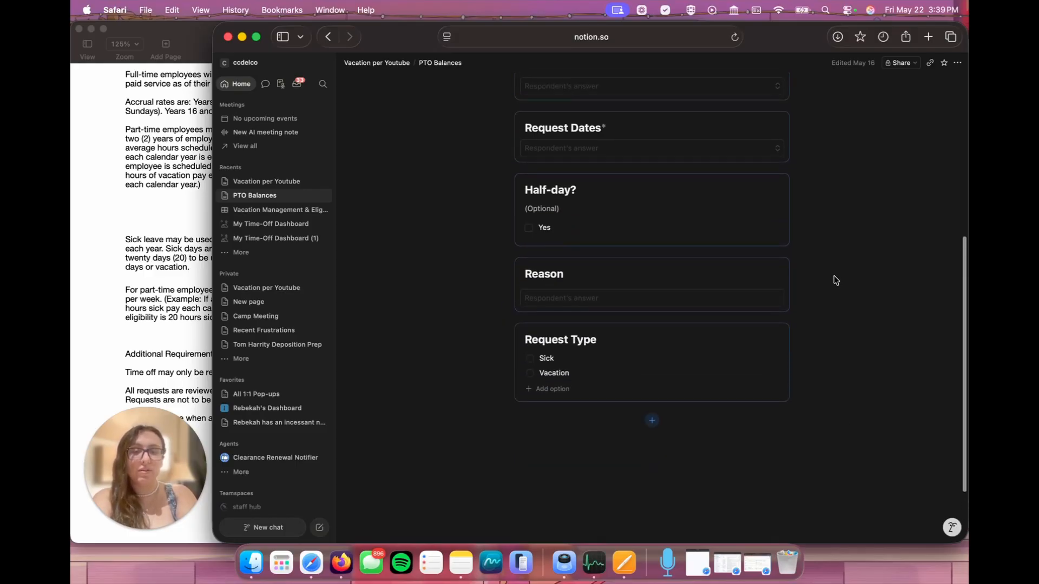
pyautogui.moveTo(614, 347); pyautogui.dragTo(622, 193)
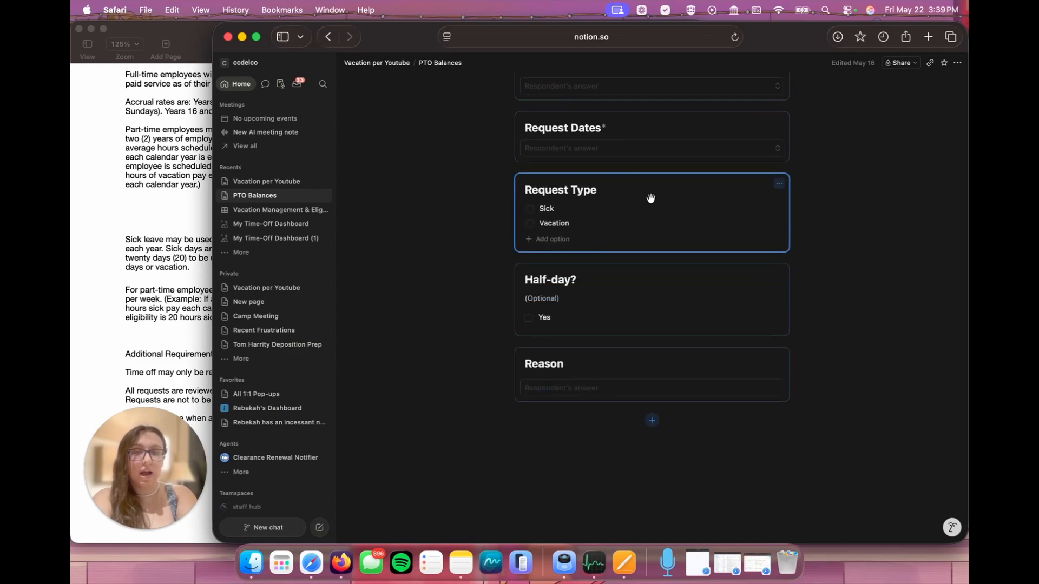
pyautogui.click(779, 190)
pyautogui.click(924, 200)
pyautogui.click(893, 145)
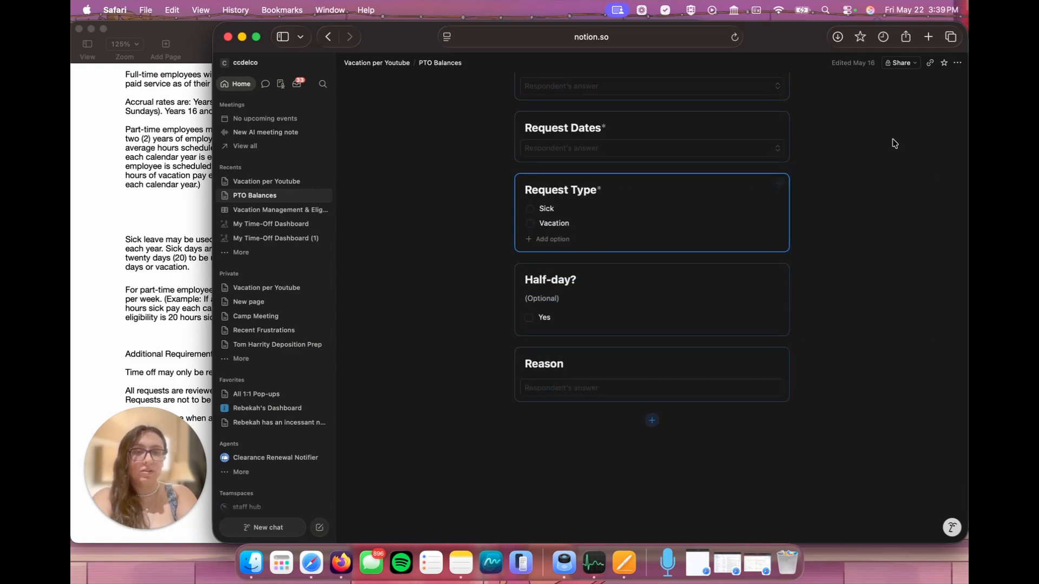
pyautogui.scroll(3, 893, 144)
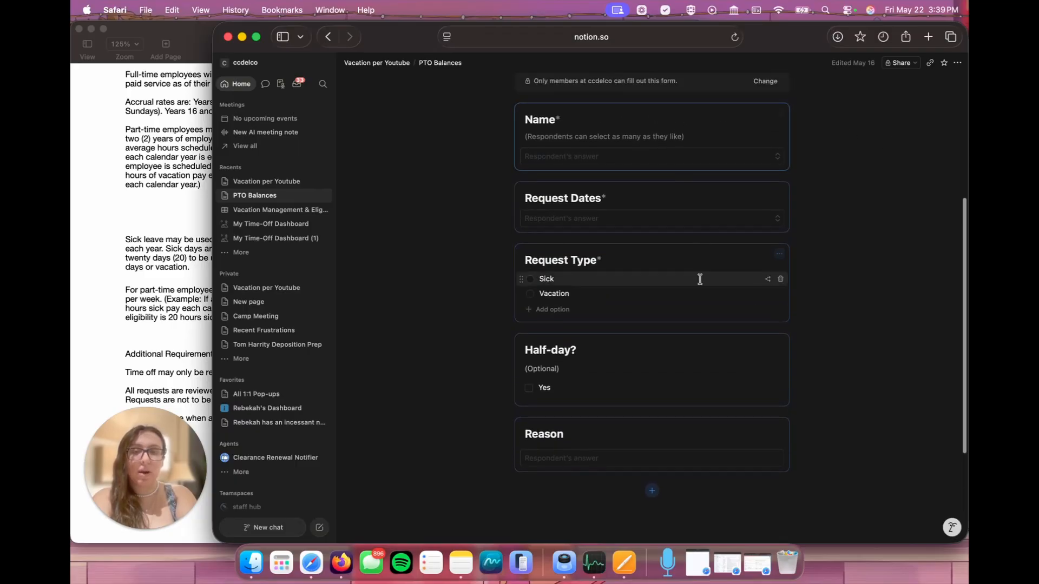
pyautogui.scroll(-1, 916, 290)
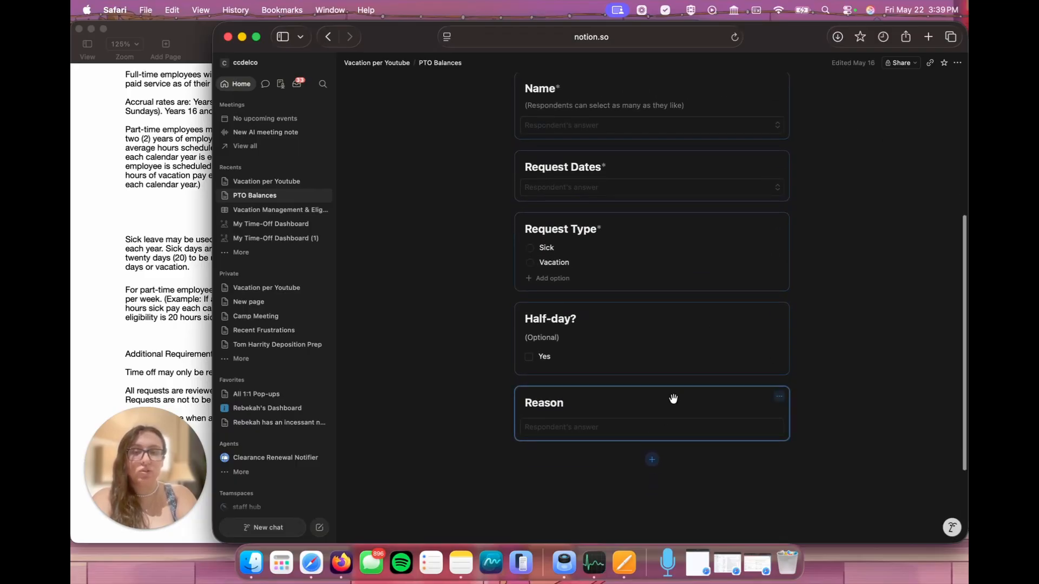
# Step: Preview the PTO Requests form as respondents see it, check its questions, and close the preview
pyautogui.scroll(4, 863, 338)
pyautogui.scroll(3, 863, 338)
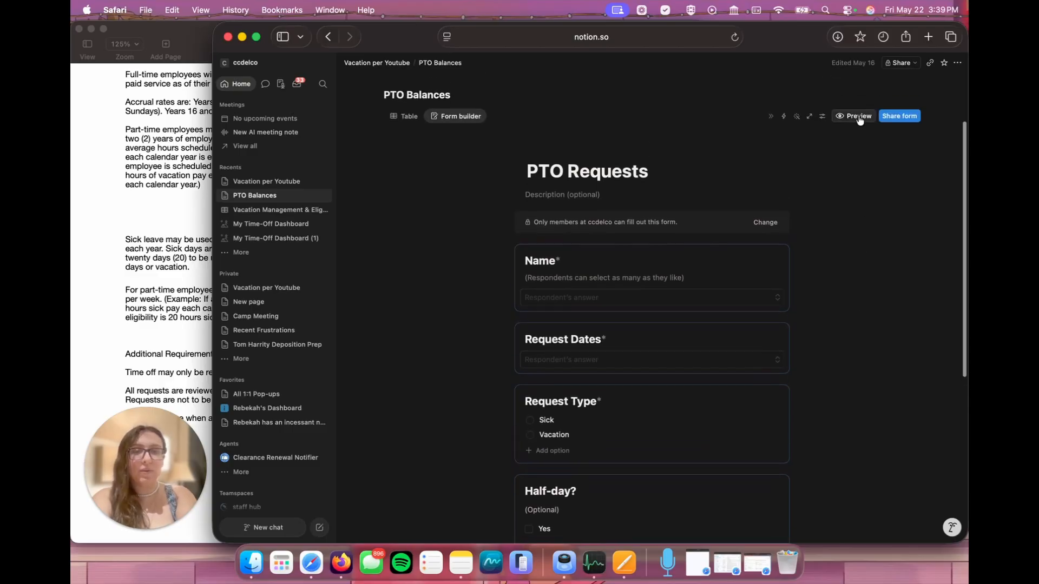
pyautogui.click(858, 115)
pyautogui.scroll(-2, 717, 235)
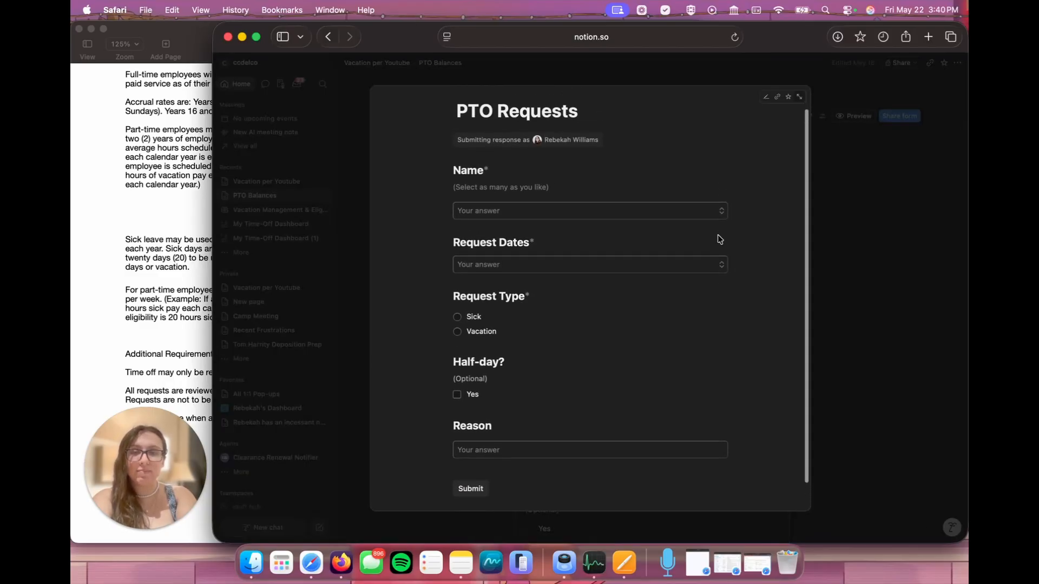
pyautogui.click(892, 220)
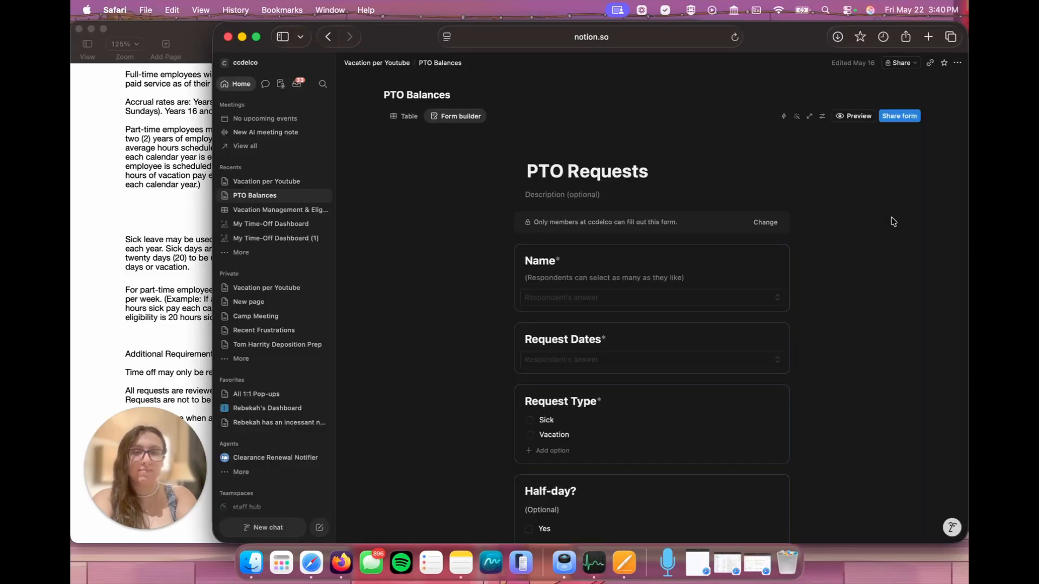
# Step: Examine the columns of the PTO Balances table view, including approvals, person requesting, manager and PTO eligibility
pyautogui.click(412, 113)
pyautogui.hscroll(5, 777, 285)
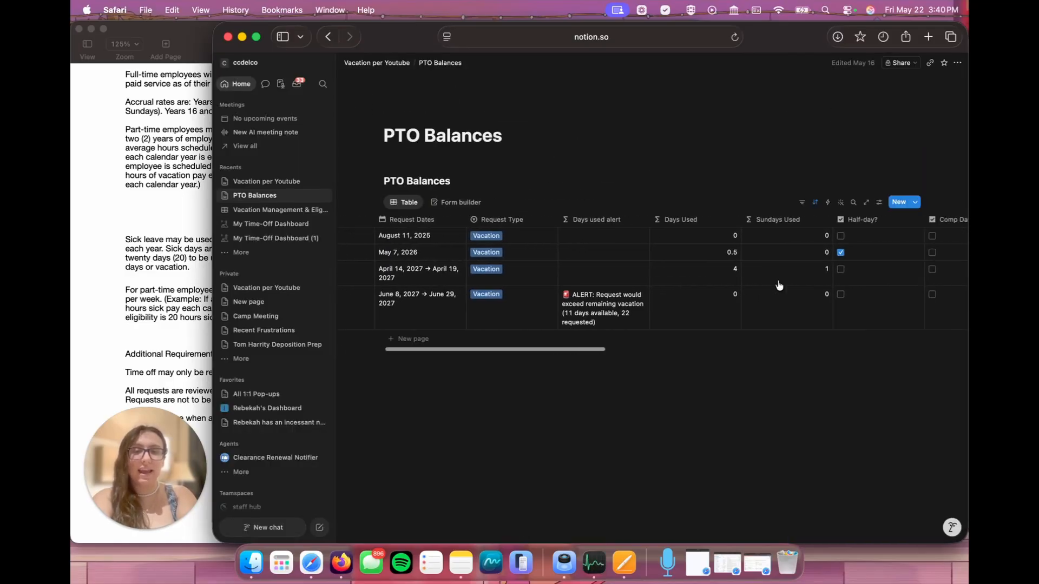
pyautogui.hscroll(10, 778, 285)
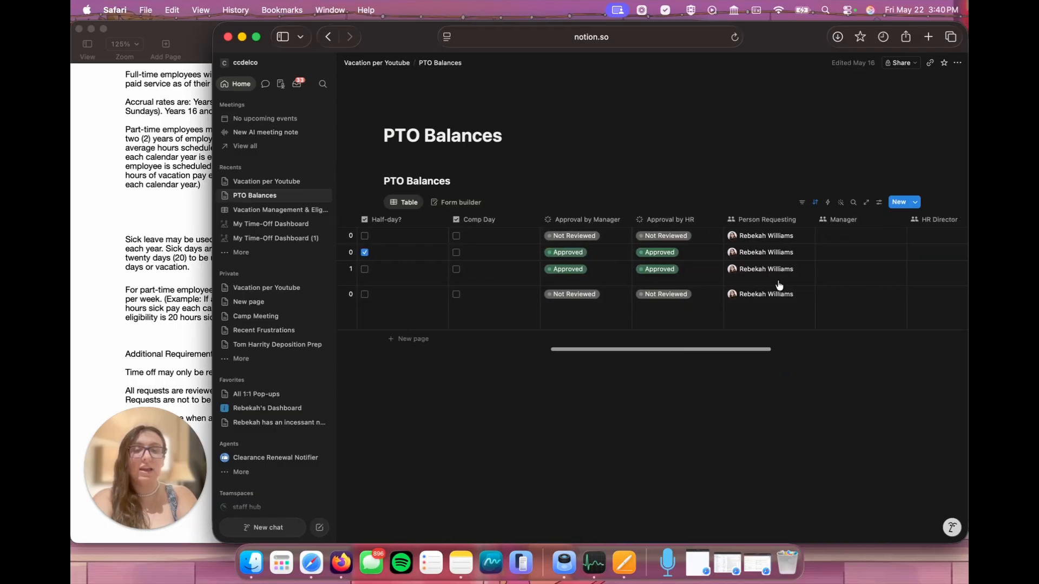
pyautogui.hscroll(3, 595, 269)
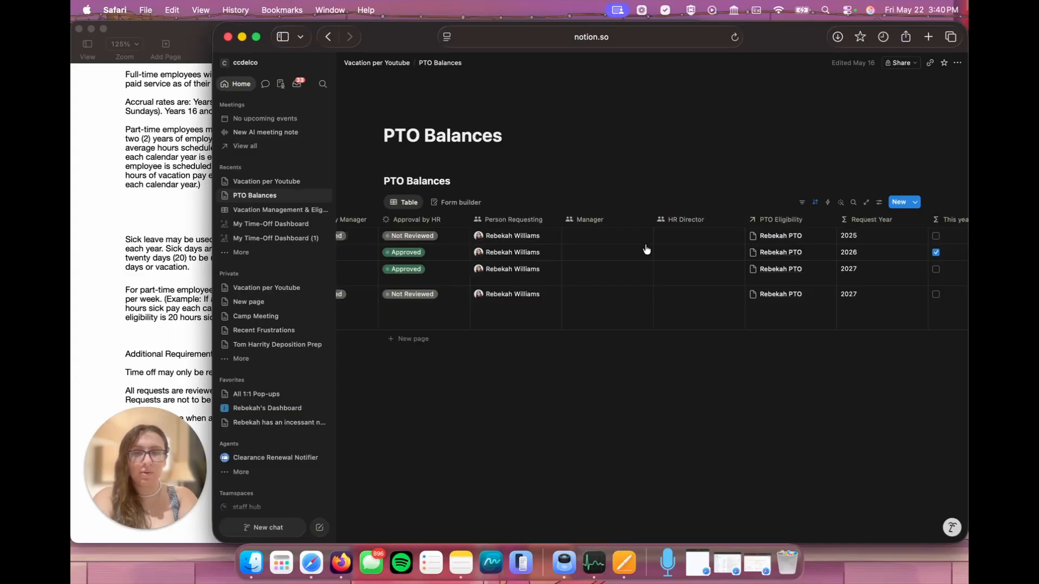
pyautogui.hscroll(-10, 646, 249)
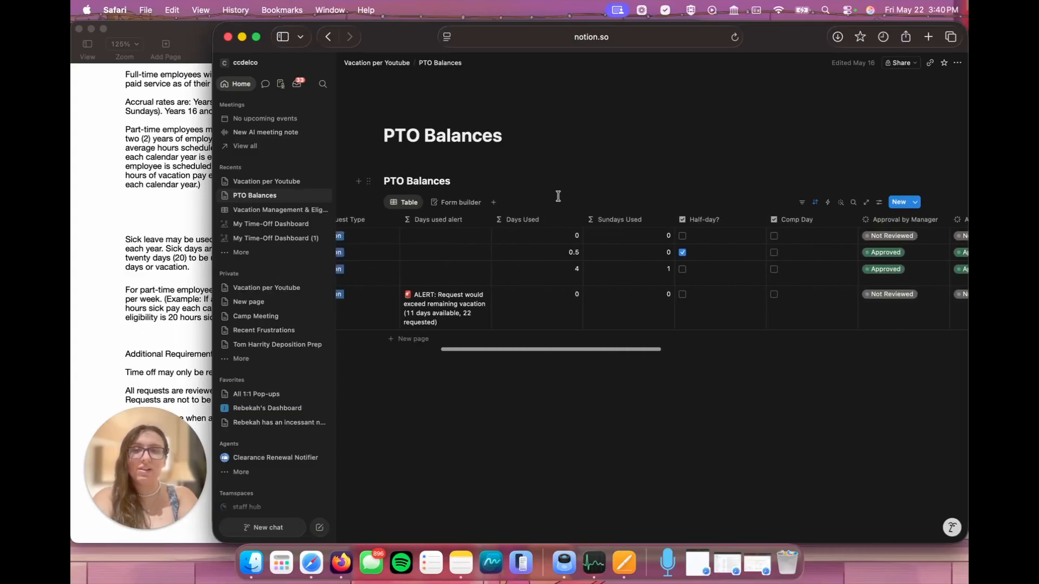
pyautogui.hscroll(-5, 509, 267)
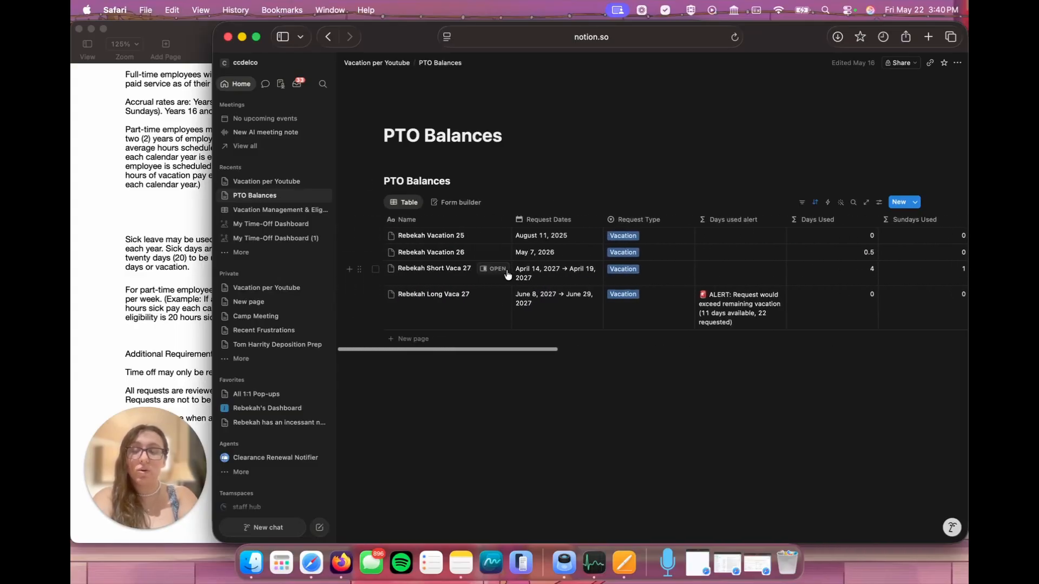
# Step: Insert a button named Add a new PTO Request on the Vacation per Youtube page
pyautogui.click(395, 65)
pyautogui.click(520, 183)
pyautogui.write('/button')
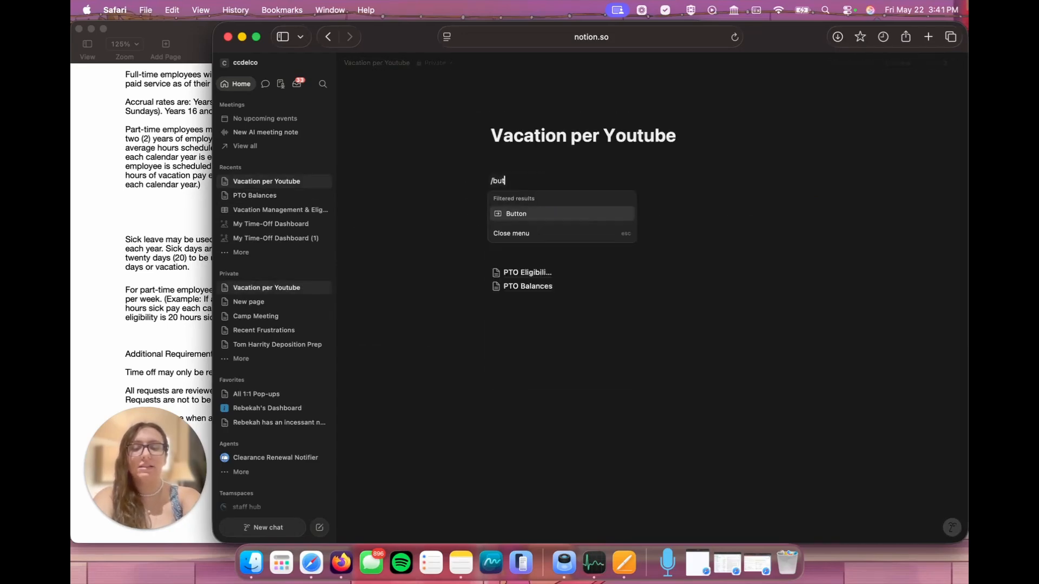
pyautogui.click(505, 212)
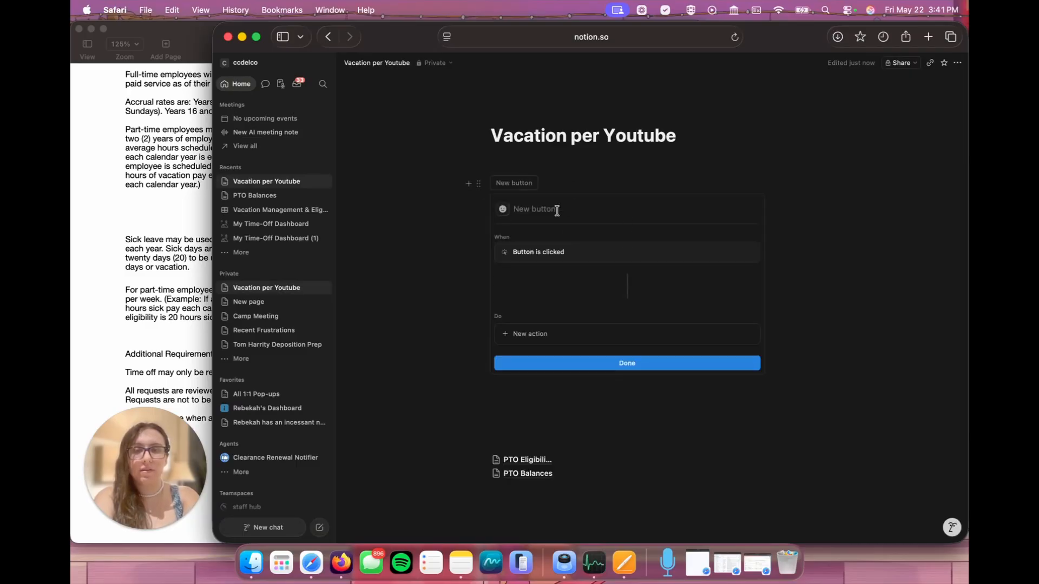
pyautogui.write('Add a new')
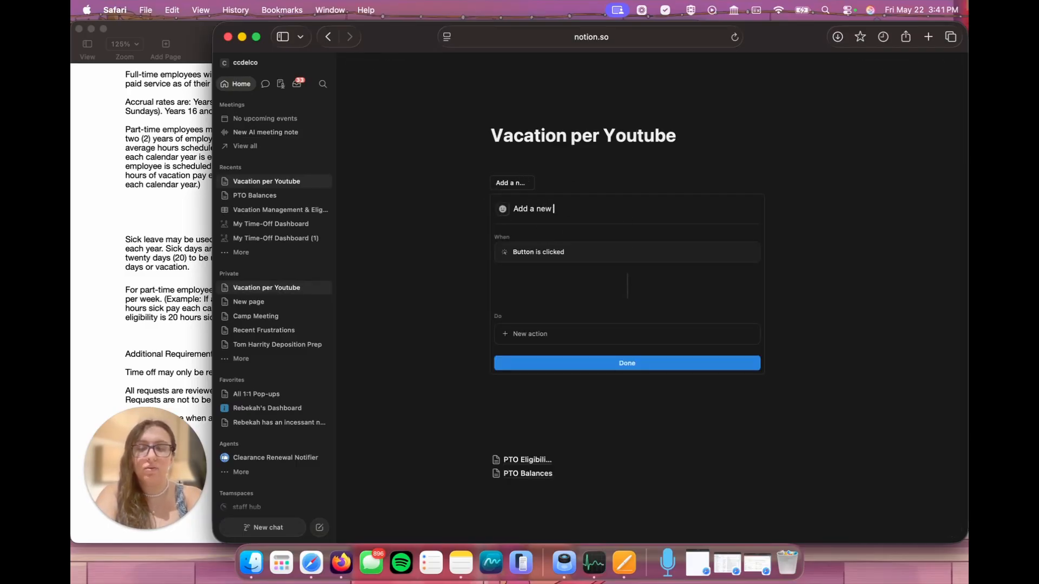
pyautogui.write(' PTO Request')
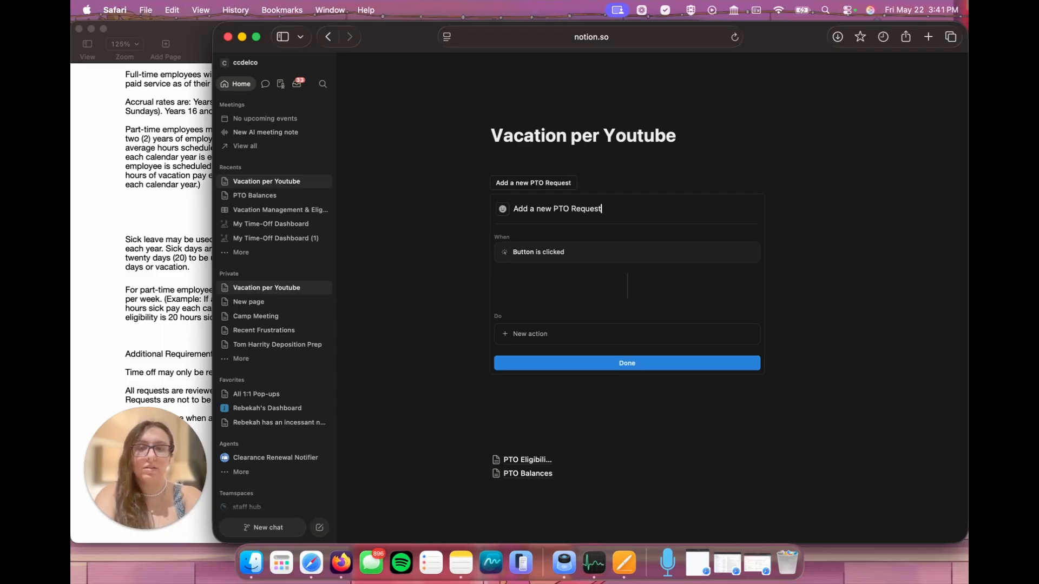
pyautogui.click(841, 173)
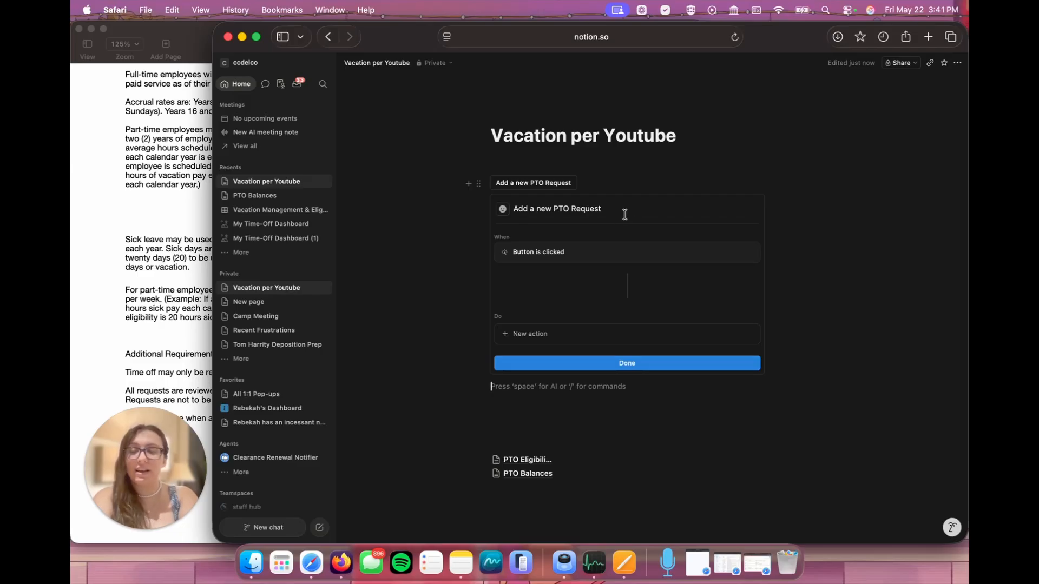
# Step: Give the button an action that opens the PTO Requests form in Center peek, and finish its setup
pyautogui.click(524, 337)
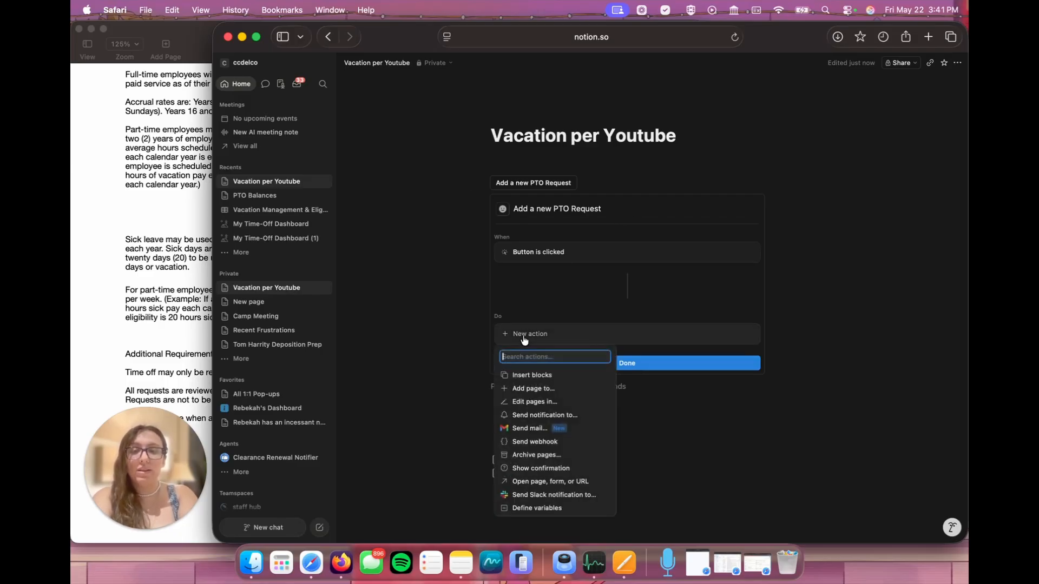
pyautogui.click(540, 481)
pyautogui.click(611, 333)
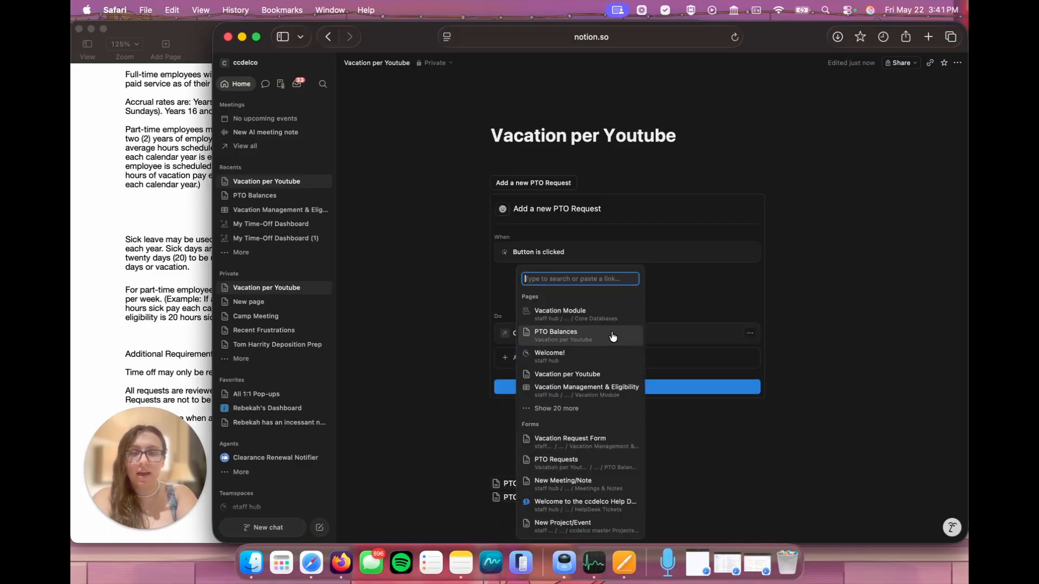
pyautogui.click(591, 464)
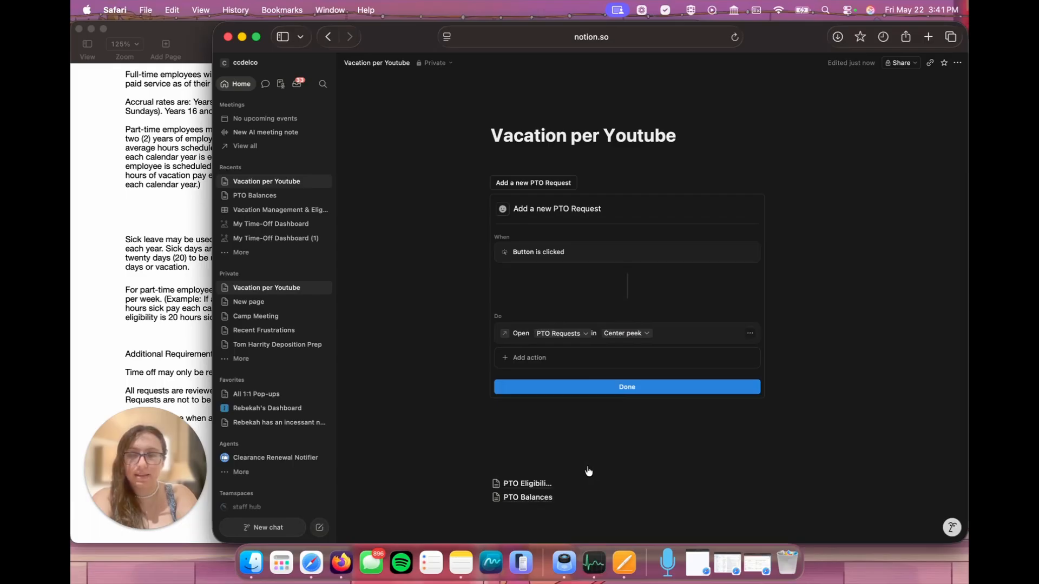
pyautogui.click(632, 333)
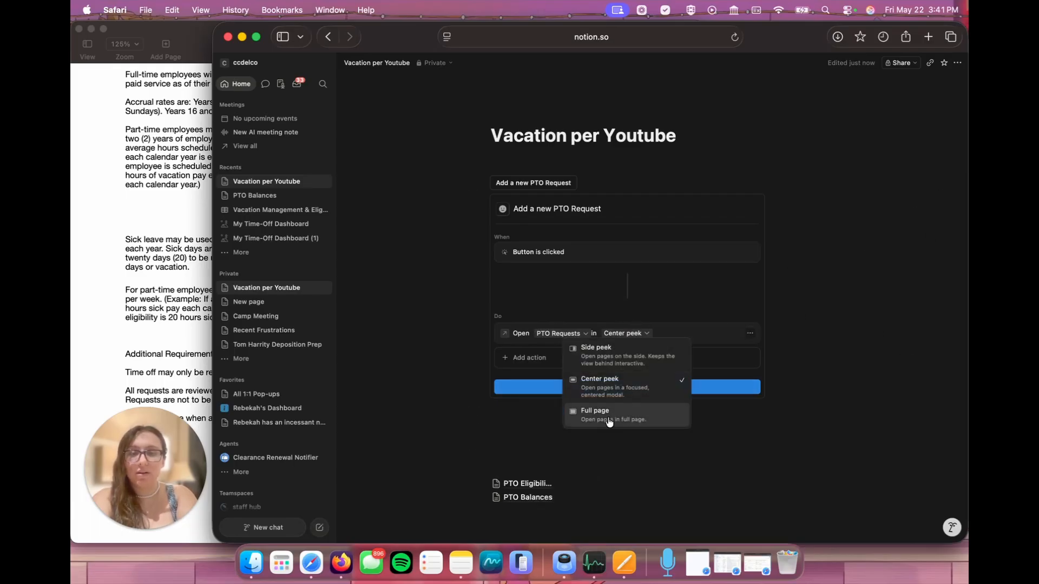
pyautogui.click(826, 317)
pyautogui.click(627, 388)
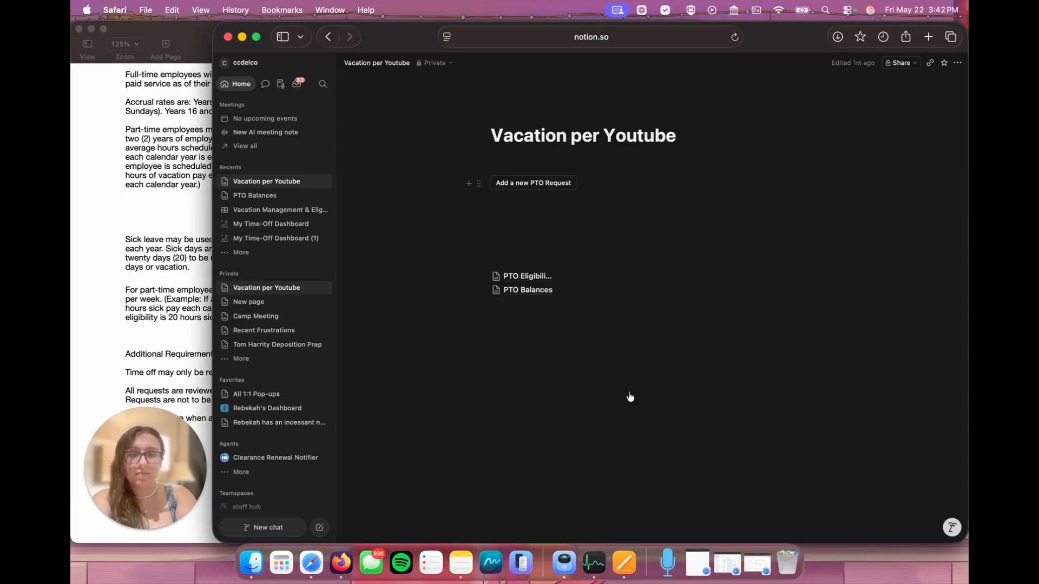
# Step: Create a subpage titled Time Off Tracker for Employees and set it to full width
pyautogui.write('/page')
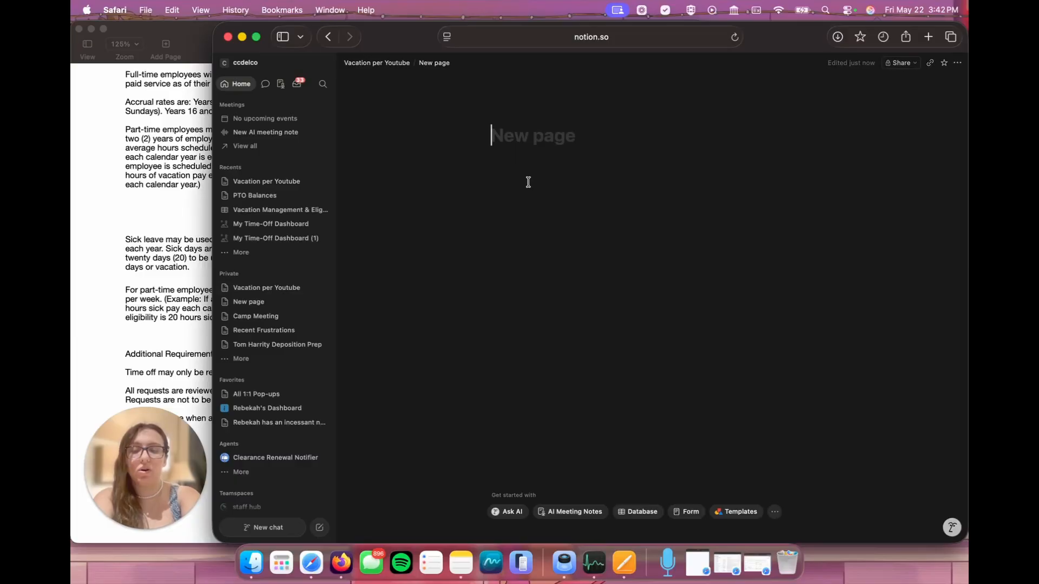
pyautogui.write('Time Off T')
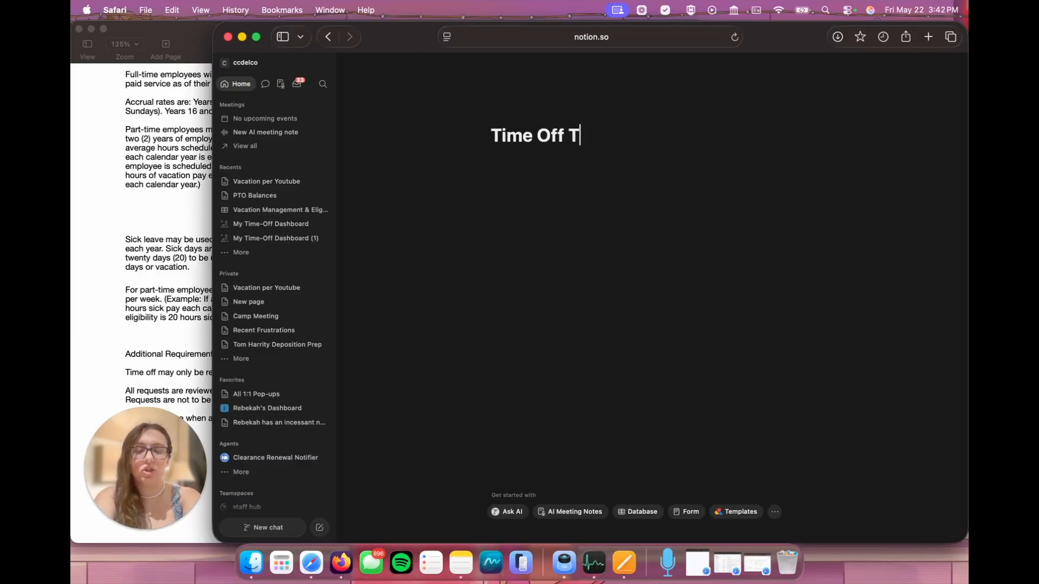
pyautogui.write('racker for Employees')
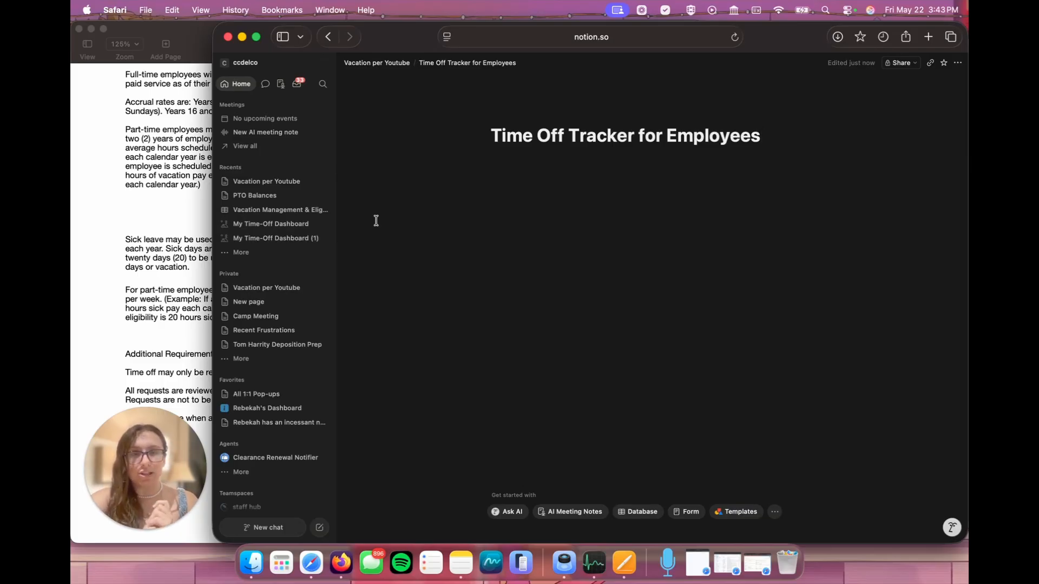
pyautogui.click(957, 63)
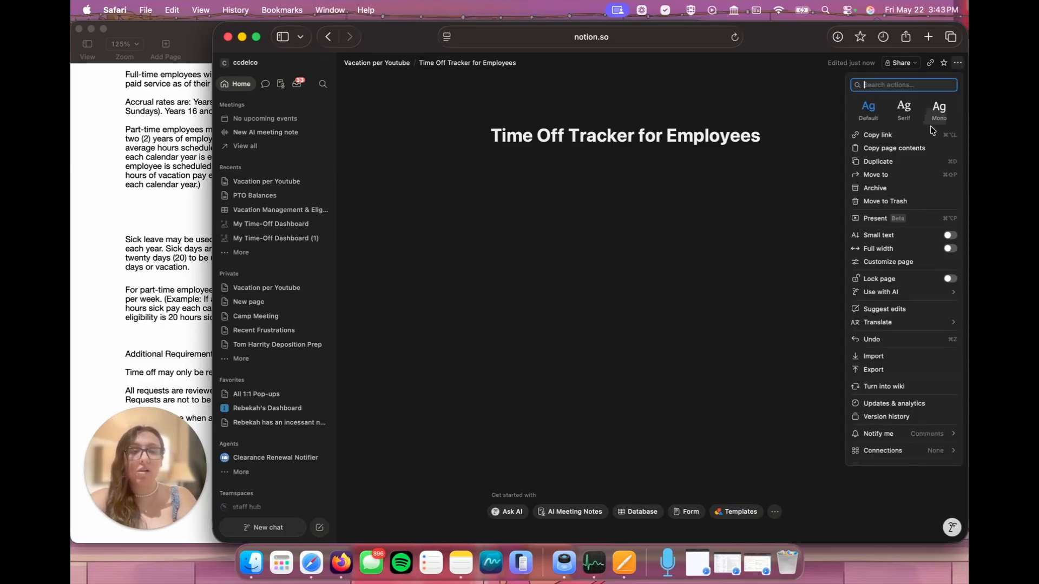
pyautogui.click(950, 248)
pyautogui.click(780, 267)
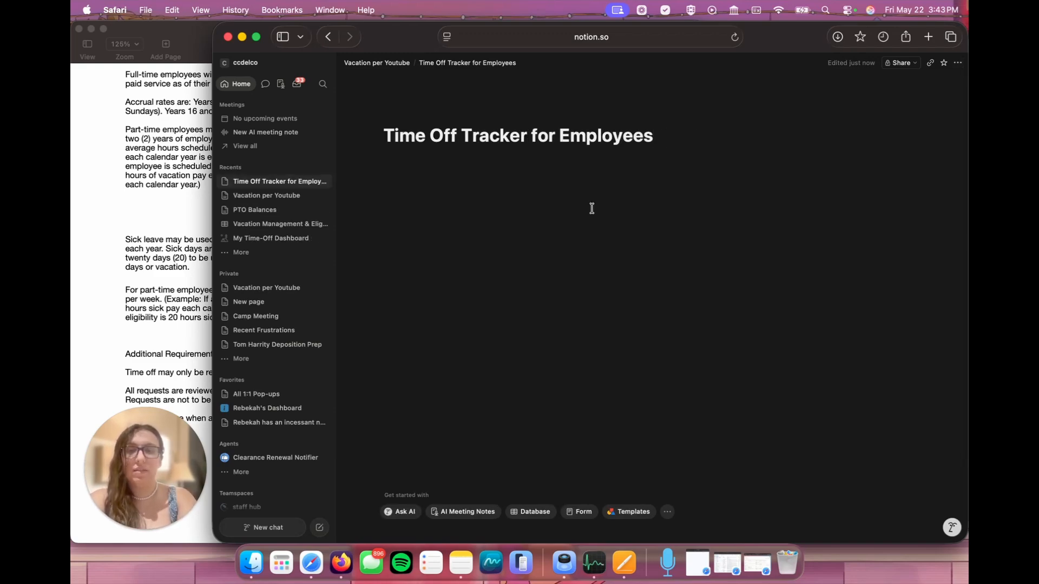
# Step: Add an Add a new PTO Request button to the Time Off Tracker for Employees page, opening PTO Requests in Center peek
pyautogui.click(464, 167)
pyautogui.write('/button')
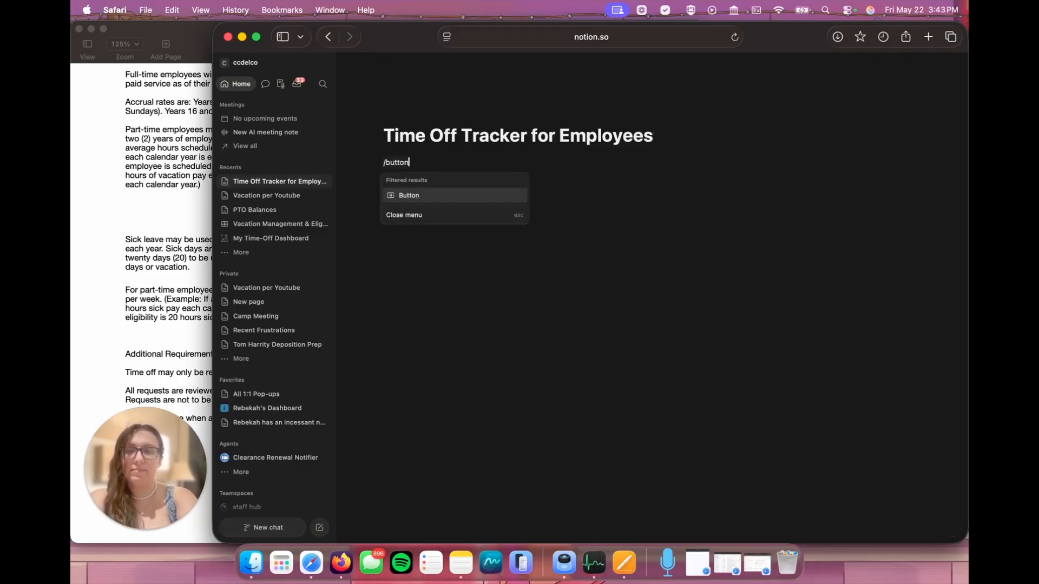
pyautogui.click(475, 192)
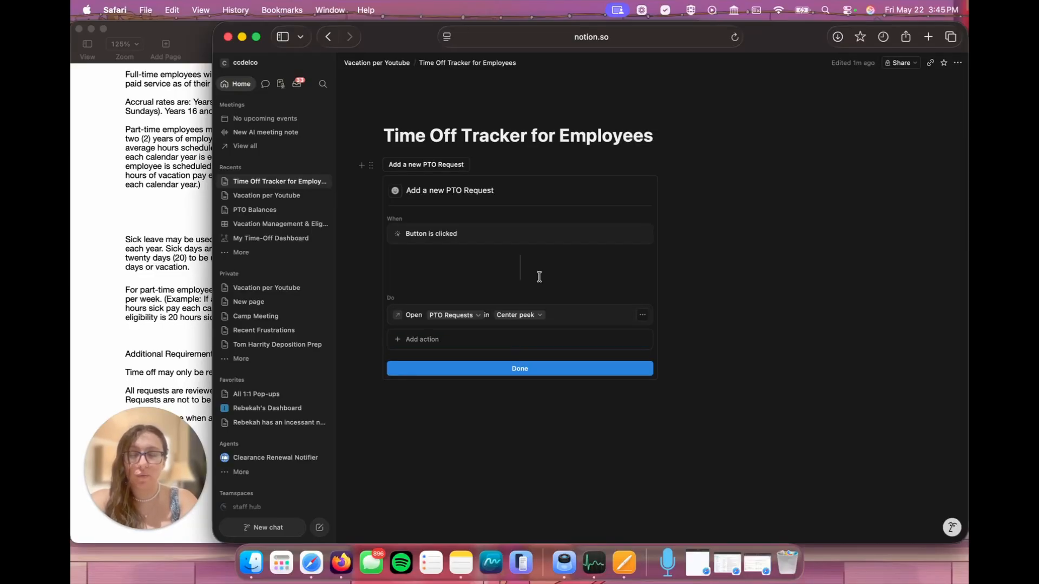
pyautogui.click(520, 368)
# Step: Examine My Time-Off Dashboard's Current Year Requests, Calendar, Balances and Historical Time-Off views, and return to the Time Off Tracker for Employees page
pyautogui.click(287, 241)
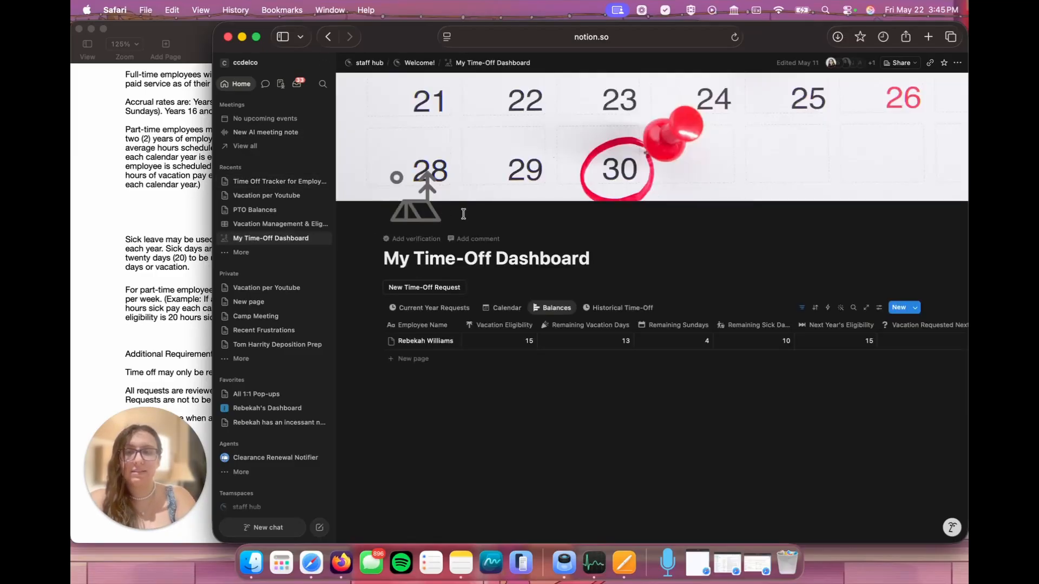
pyautogui.click(430, 307)
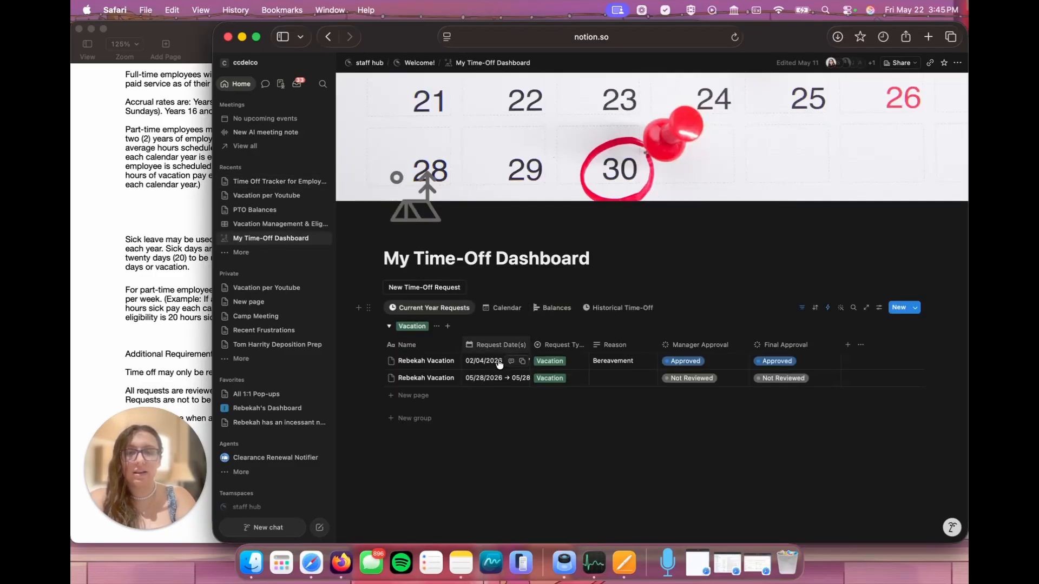
pyautogui.scroll(-1, 493, 328)
pyautogui.click(503, 295)
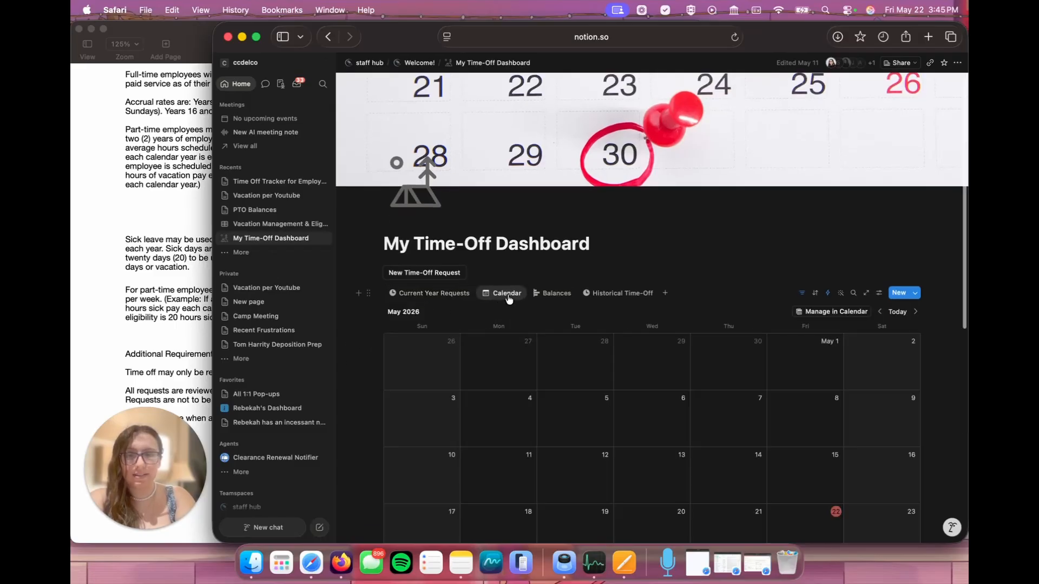
pyautogui.scroll(-3, 535, 373)
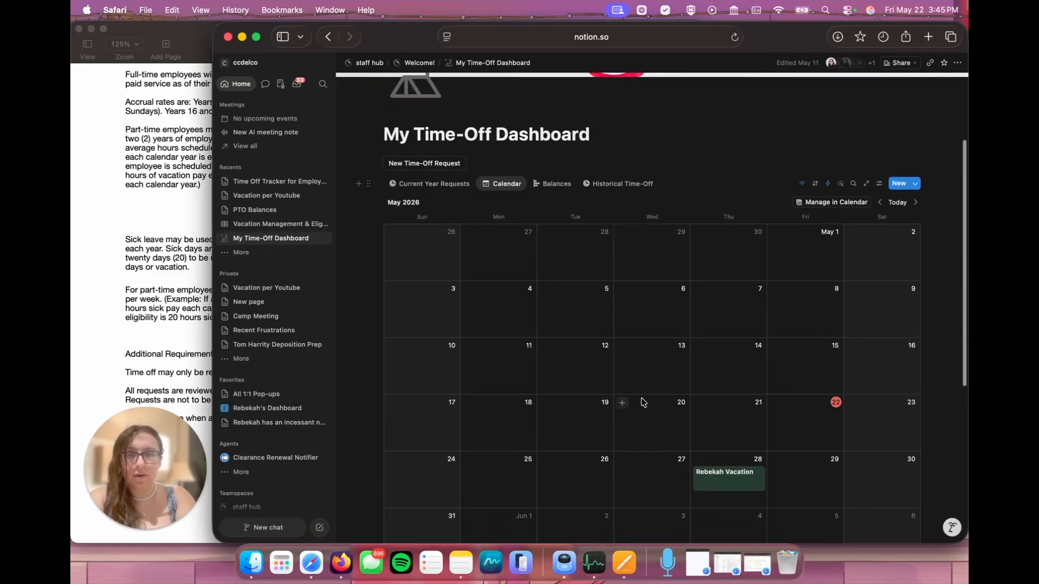
pyautogui.click(562, 183)
pyautogui.scroll(1, 627, 291)
pyautogui.hscroll(3, 665, 287)
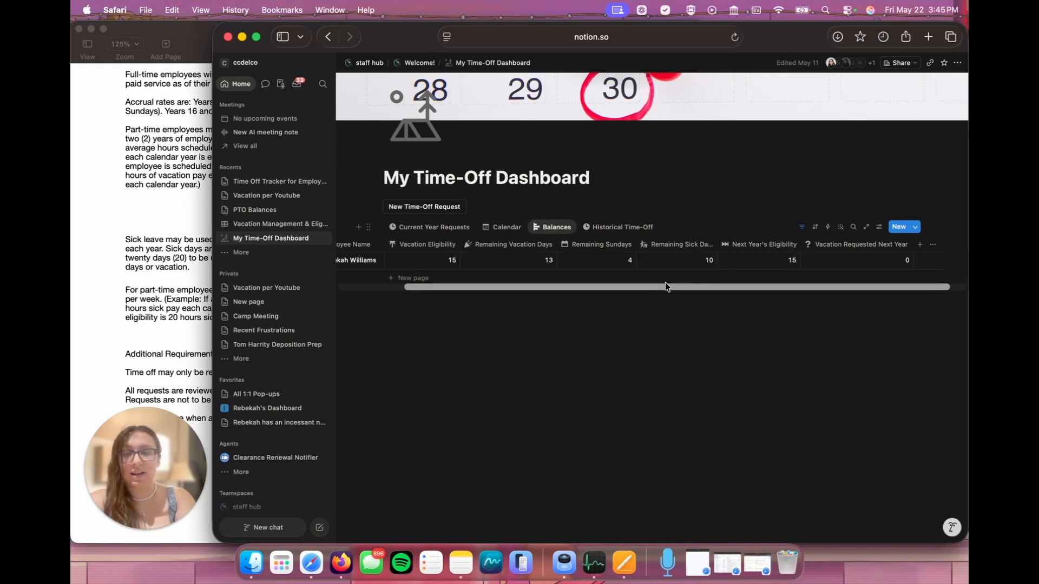
pyautogui.hscroll(1, 665, 288)
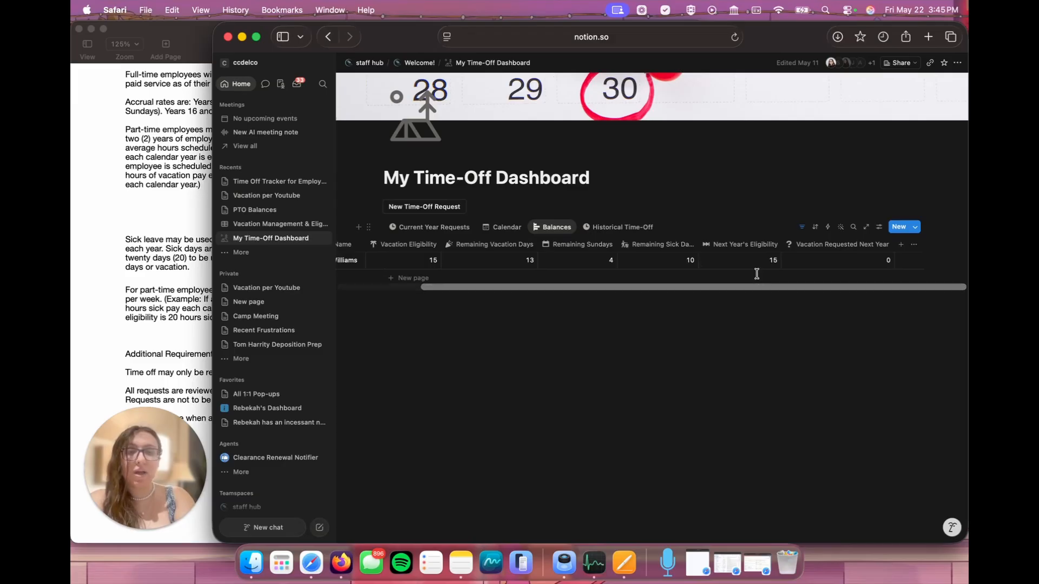
pyautogui.hscroll(-2, 586, 271)
pyautogui.click(610, 230)
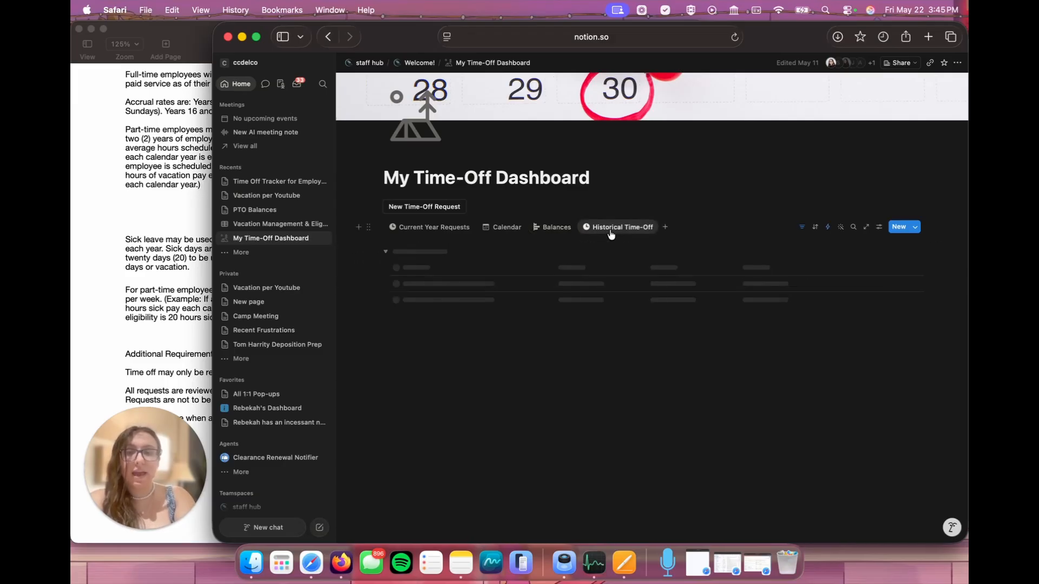
pyautogui.scroll(-3, 491, 403)
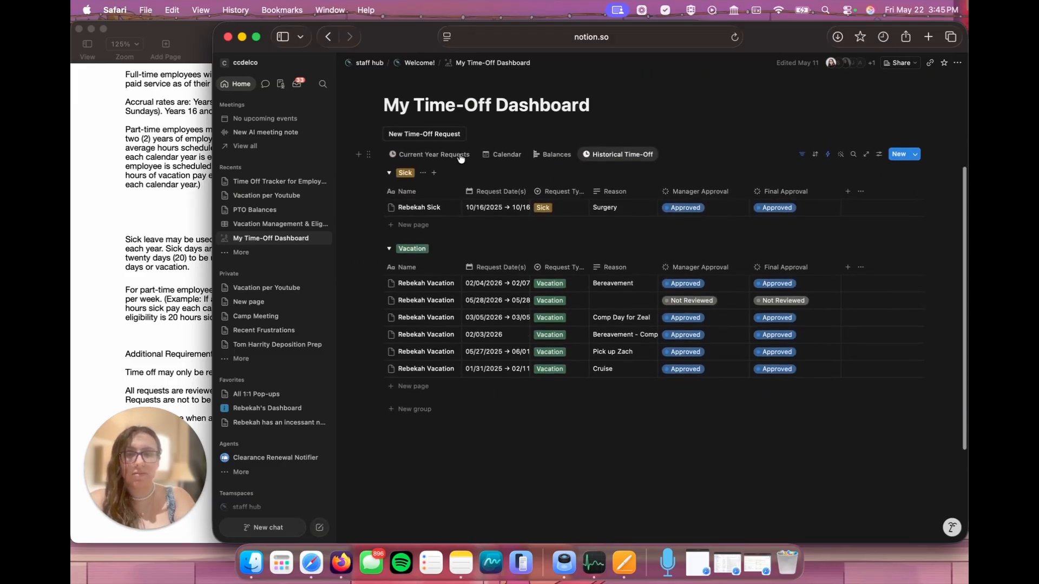
pyautogui.click(459, 159)
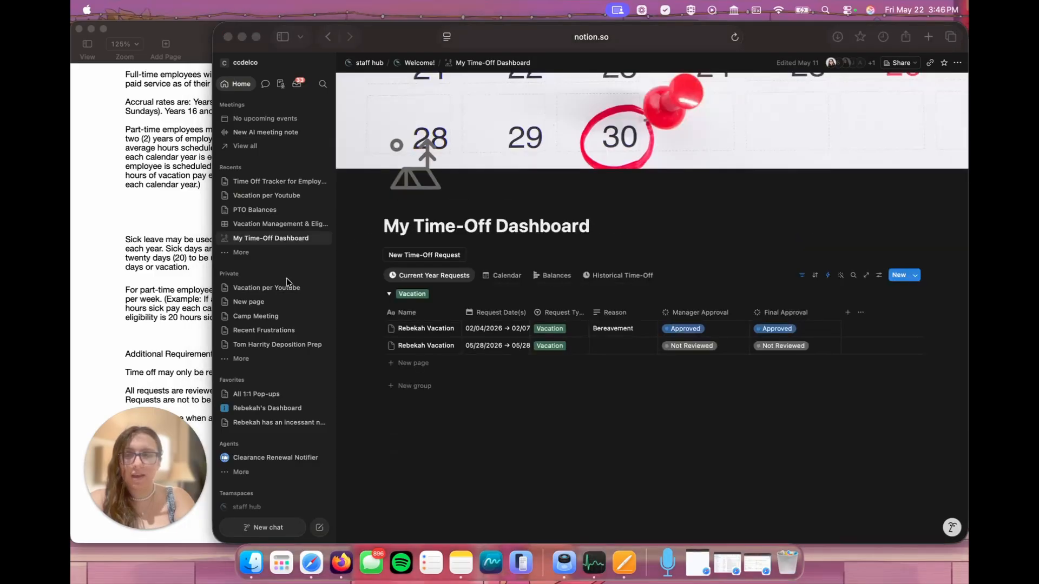
pyautogui.click(274, 182)
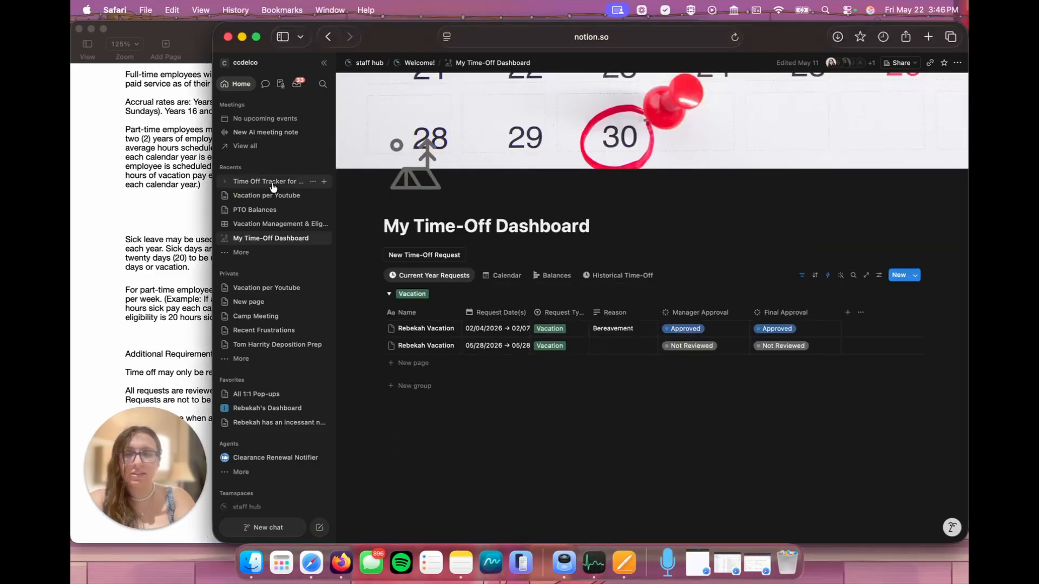
# Step: Insert an inline database below the request button on Time Off Tracker for Employees and link it to the existing PTO Balances data source
pyautogui.click(484, 285)
pyautogui.press('Return')
pyautogui.press('Return')
pyautogui.write('/data')
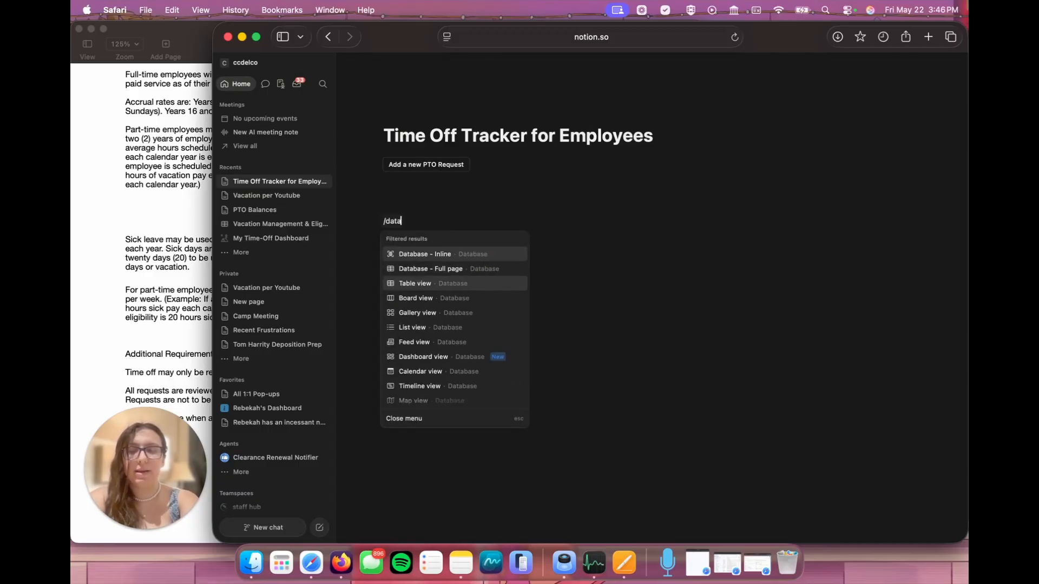
pyautogui.click(453, 254)
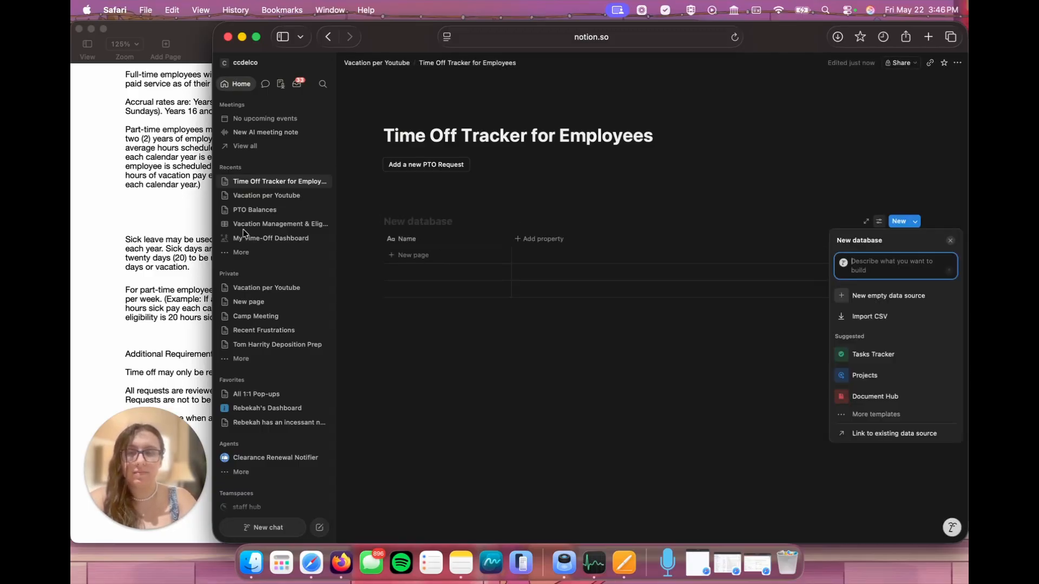
pyautogui.click(109, 201)
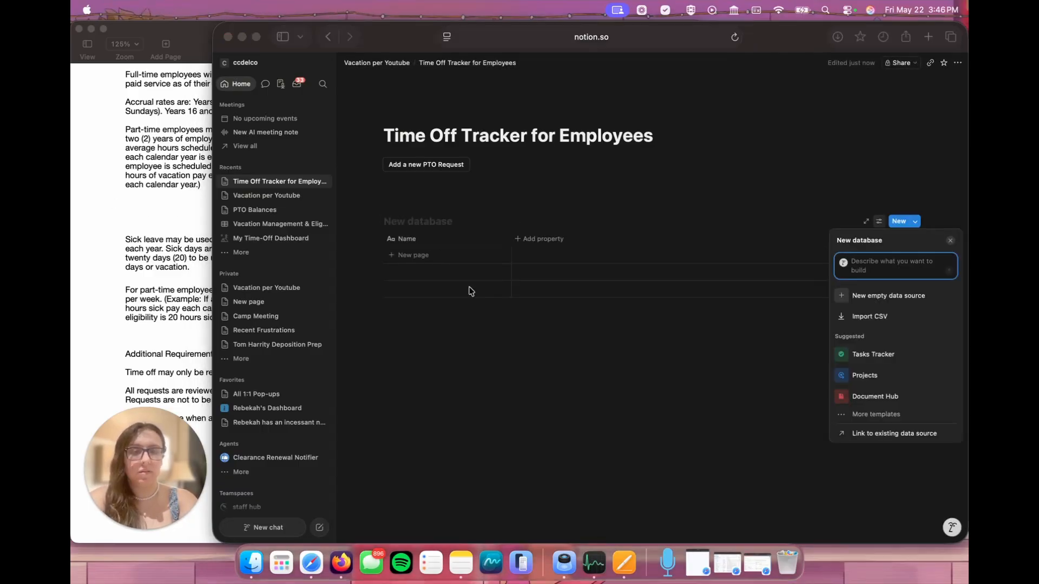
pyautogui.click(878, 437)
pyautogui.click(877, 437)
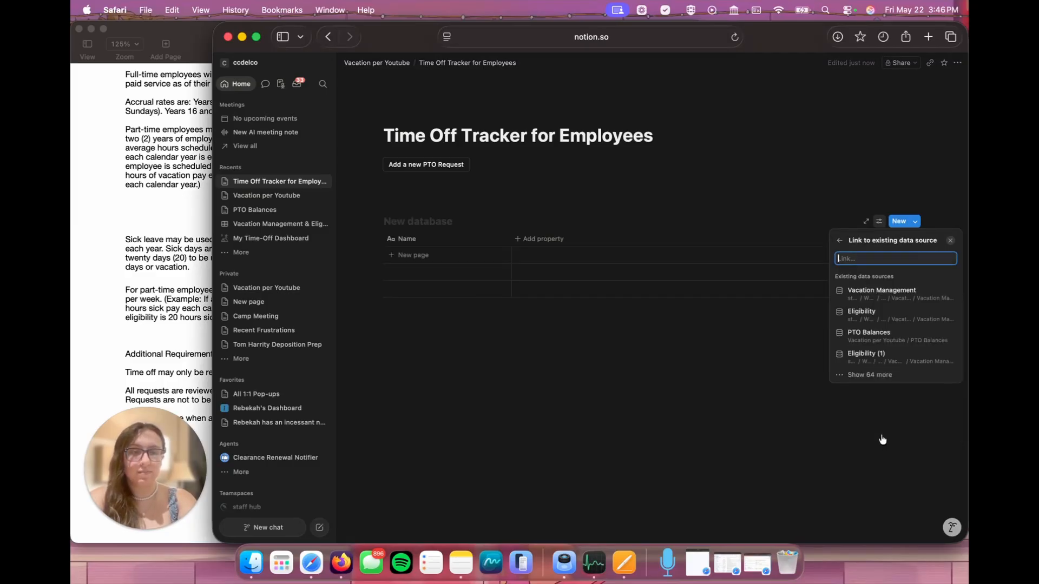
pyautogui.click(872, 333)
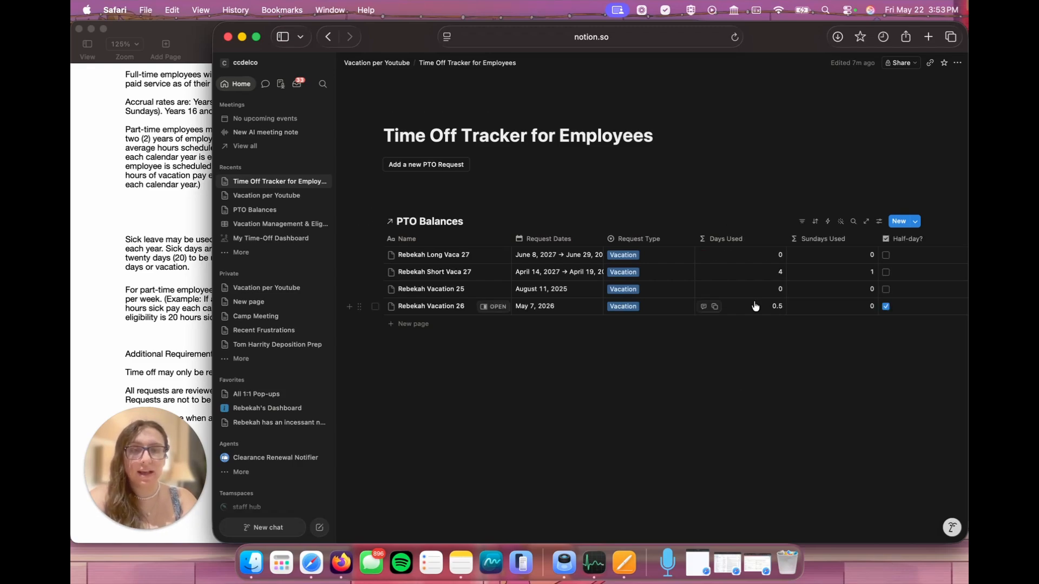
# Step: Examine all columns of the linked PTO Balances table, from Request Dates through Next Year?, to decide which ones employees need
pyautogui.hscroll(3, 755, 306)
pyautogui.hscroll(6, 755, 306)
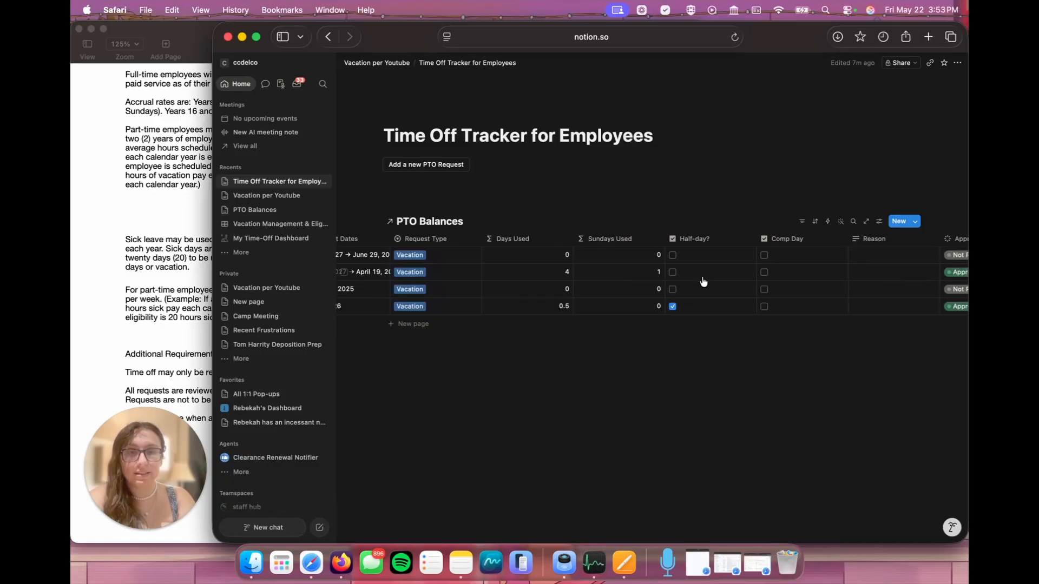
pyautogui.hscroll(8, 703, 281)
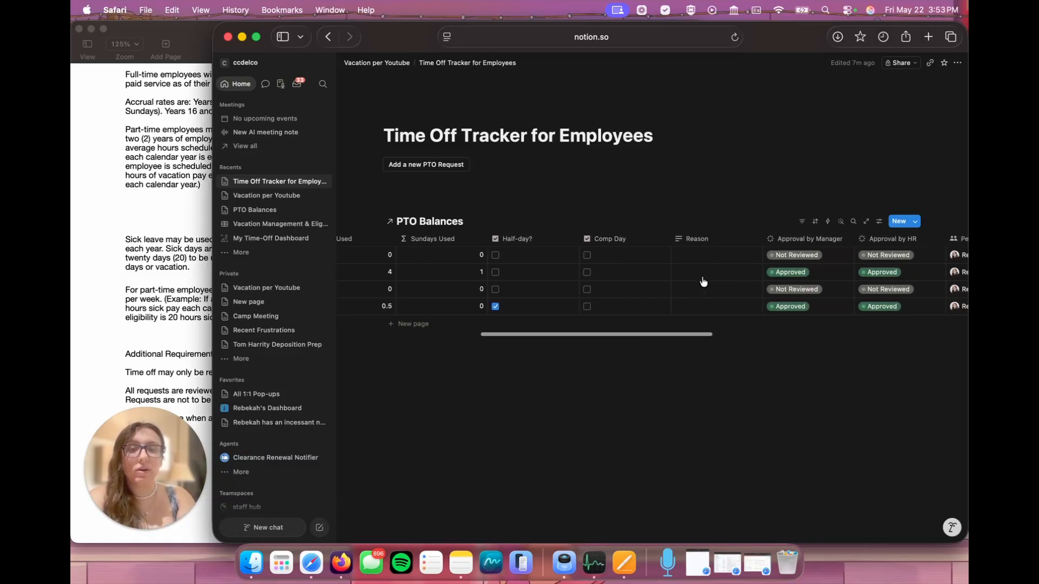
pyautogui.hscroll(5, 703, 282)
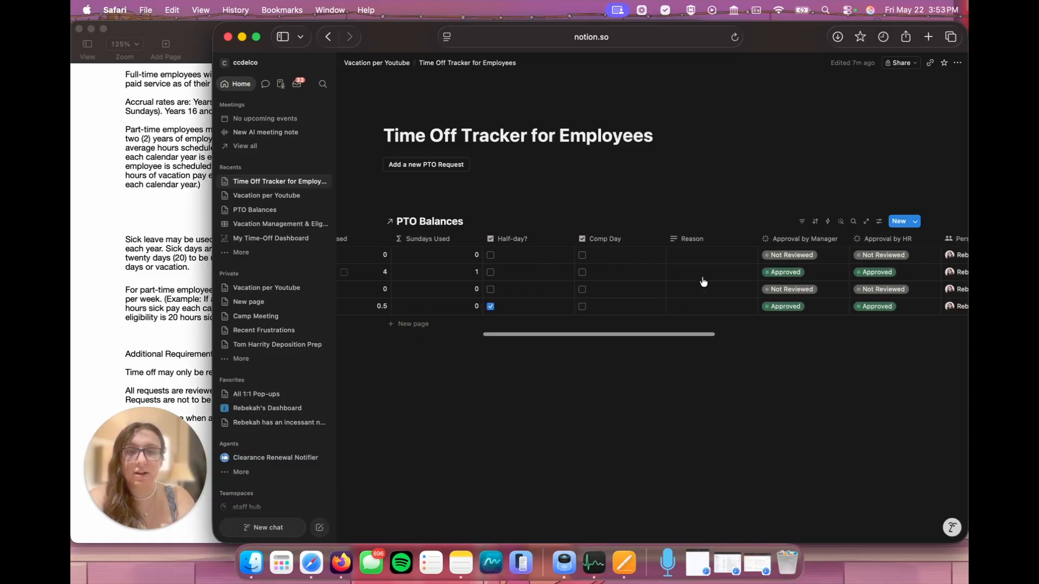
pyautogui.hscroll(2, 703, 282)
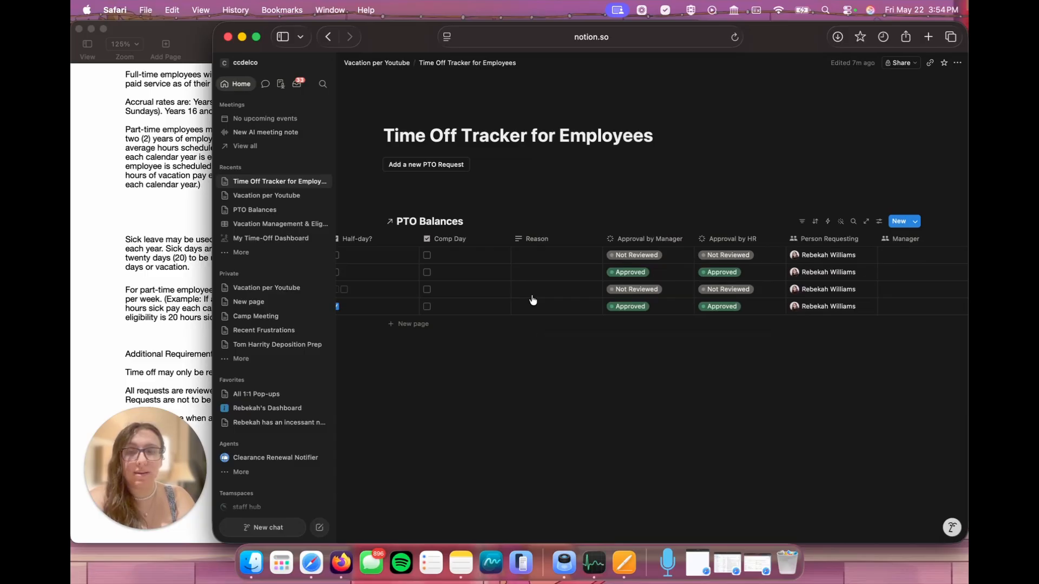
pyautogui.hscroll(7, 533, 300)
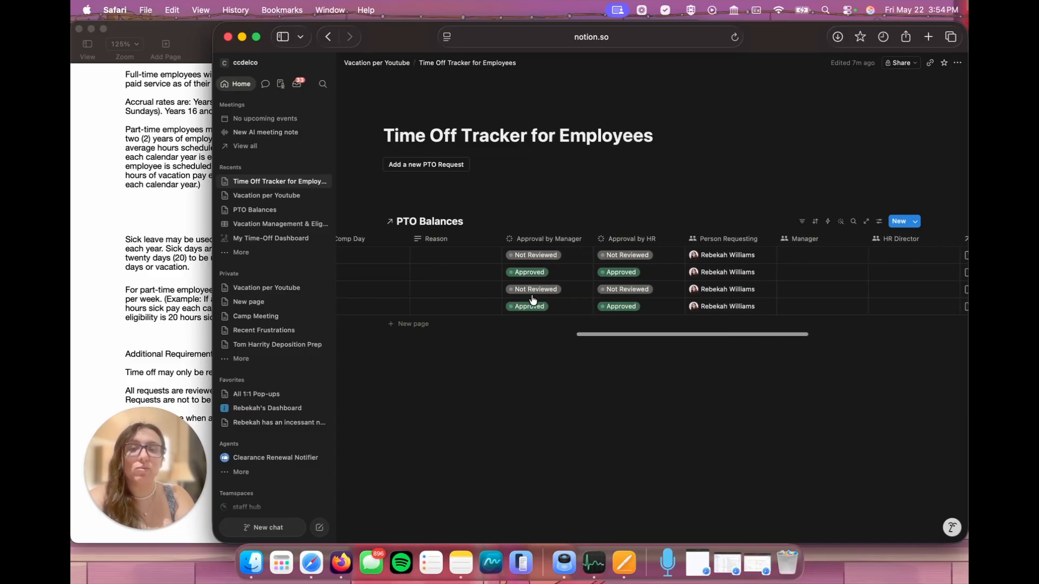
pyautogui.hscroll(1, 533, 300)
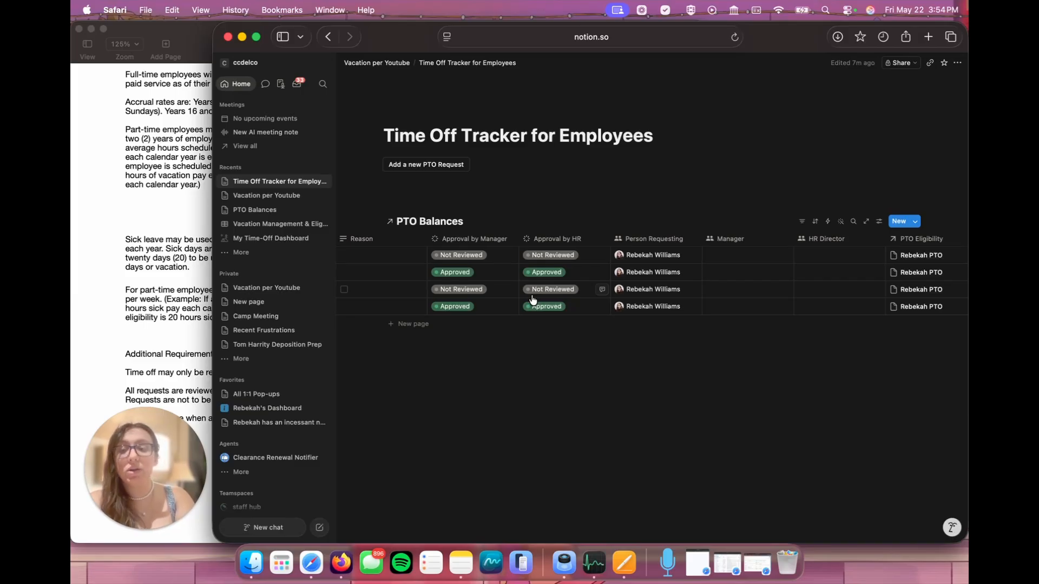
pyautogui.hscroll(5, 532, 299)
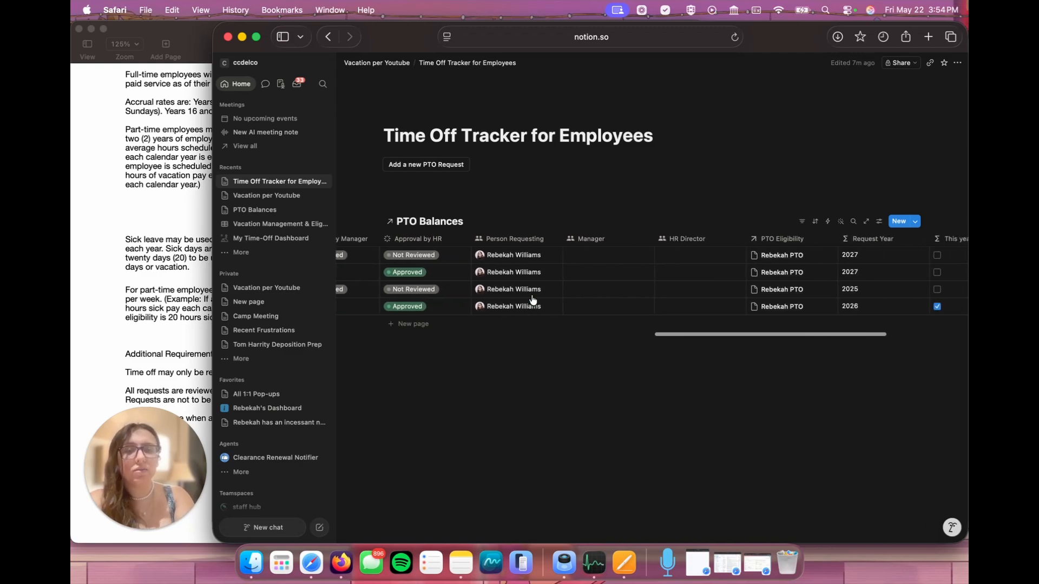
pyautogui.hscroll(3, 533, 299)
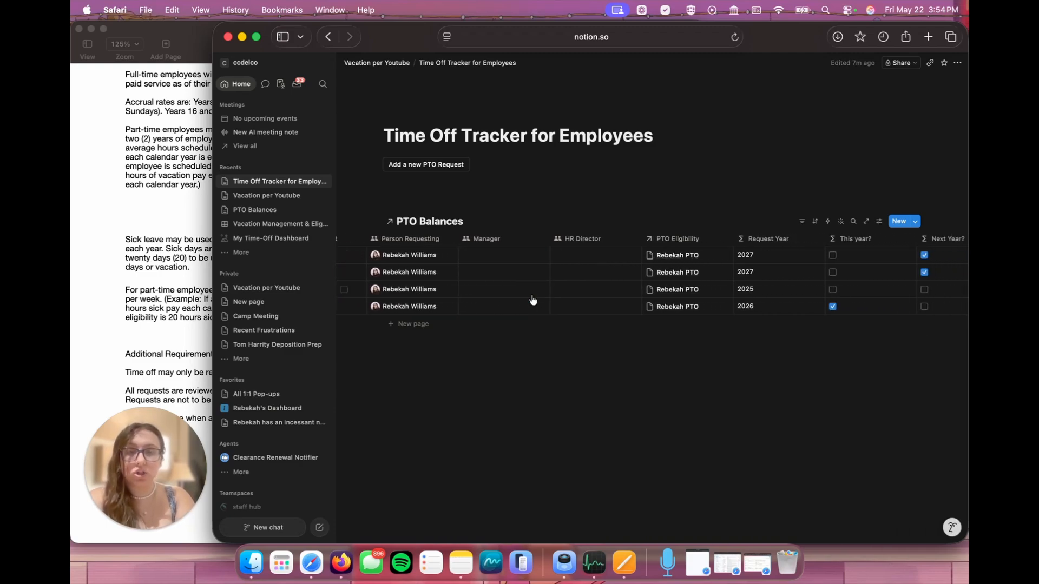
pyautogui.hscroll(3, 532, 299)
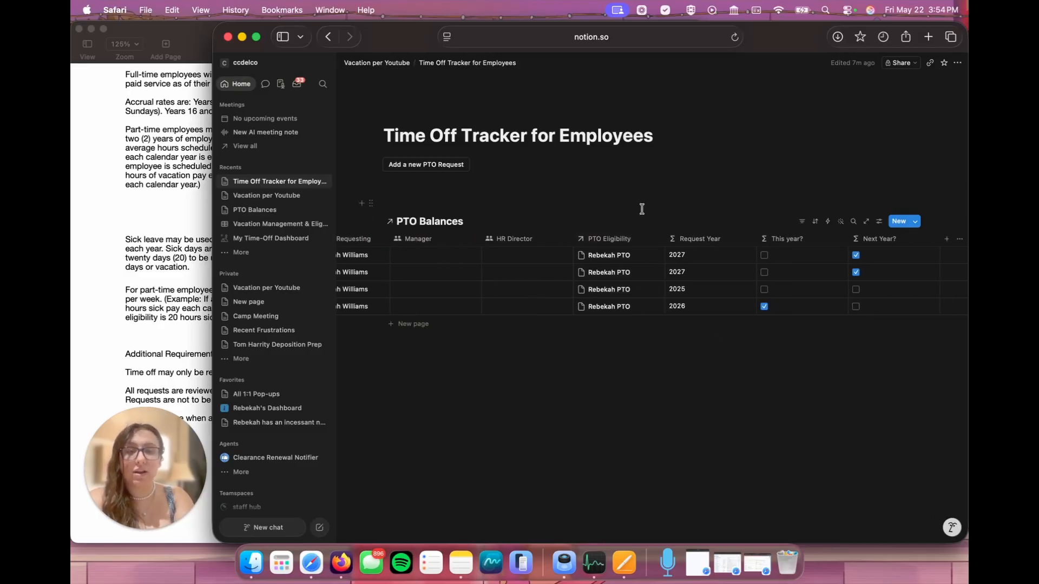
pyautogui.hscroll(2, 696, 303)
pyautogui.hscroll(-10, 687, 273)
pyautogui.hscroll(-8, 683, 274)
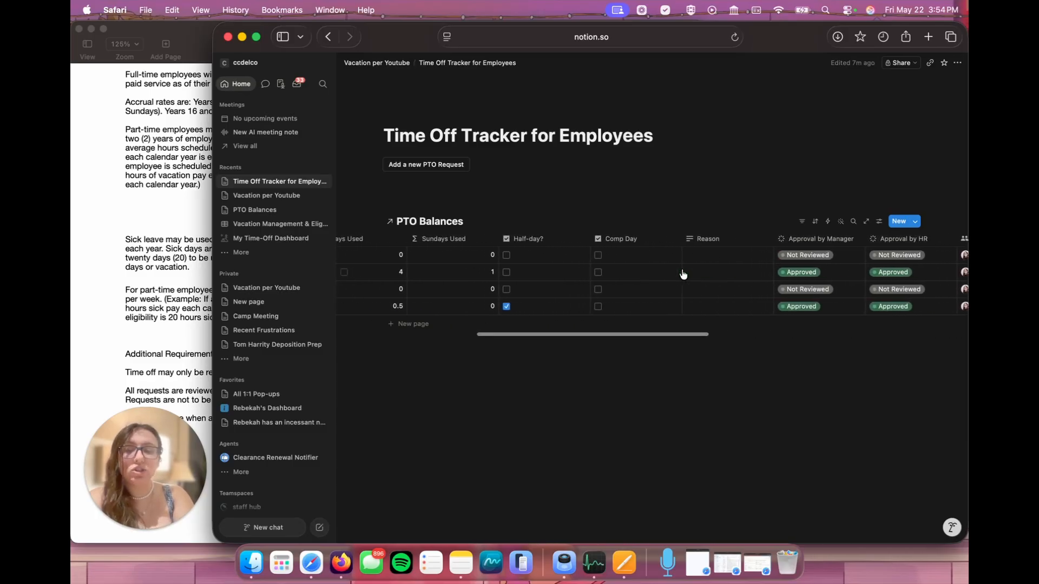
pyautogui.hscroll(-4, 681, 273)
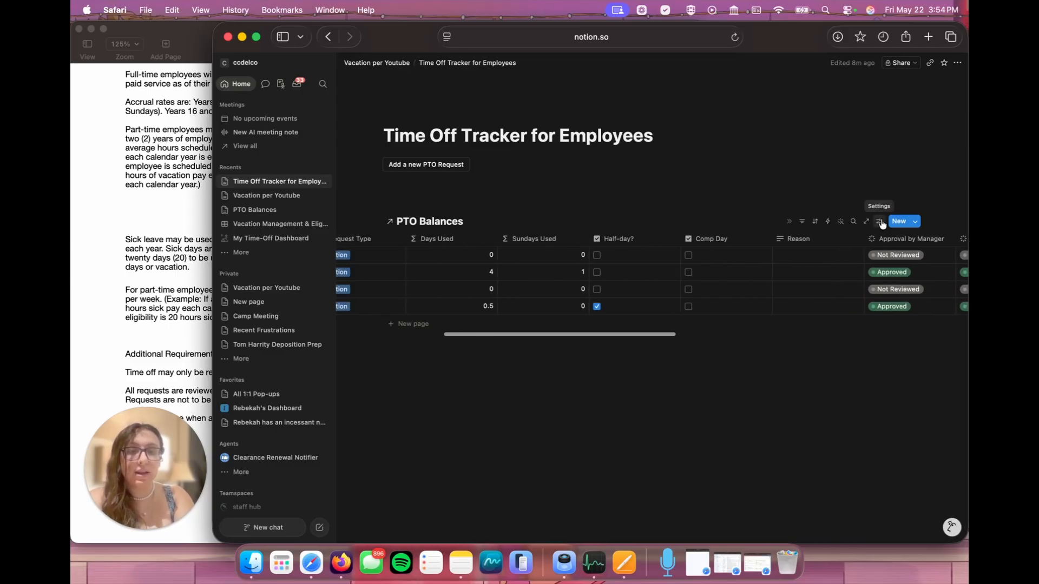
# Step: Show only Name, Request Dates, Request Type, Reason, Approval by Manager and Approval by HR in the linked PTO Balances view
pyautogui.click(880, 222)
pyautogui.click(897, 288)
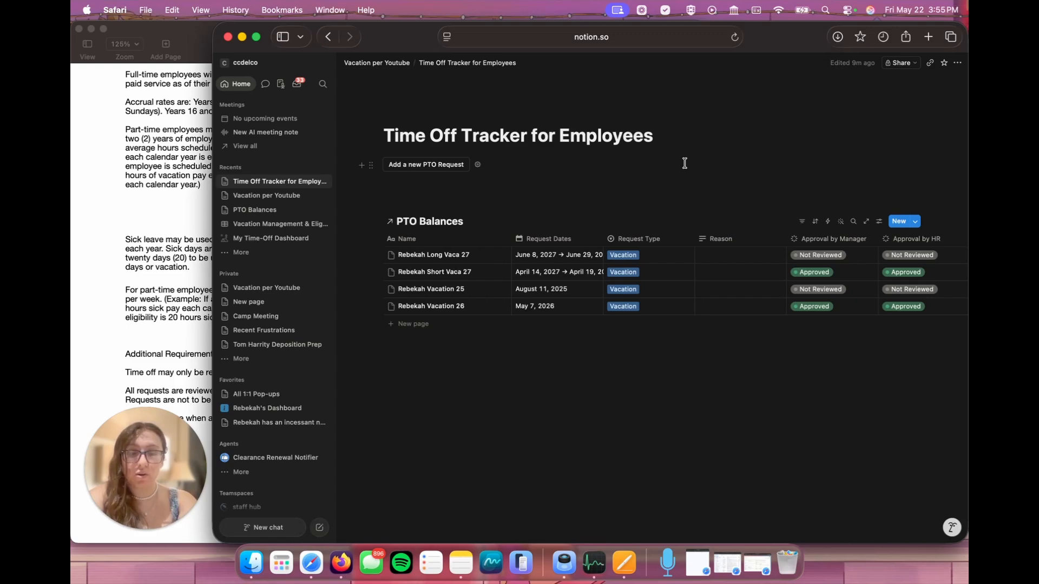
pyautogui.click(684, 163)
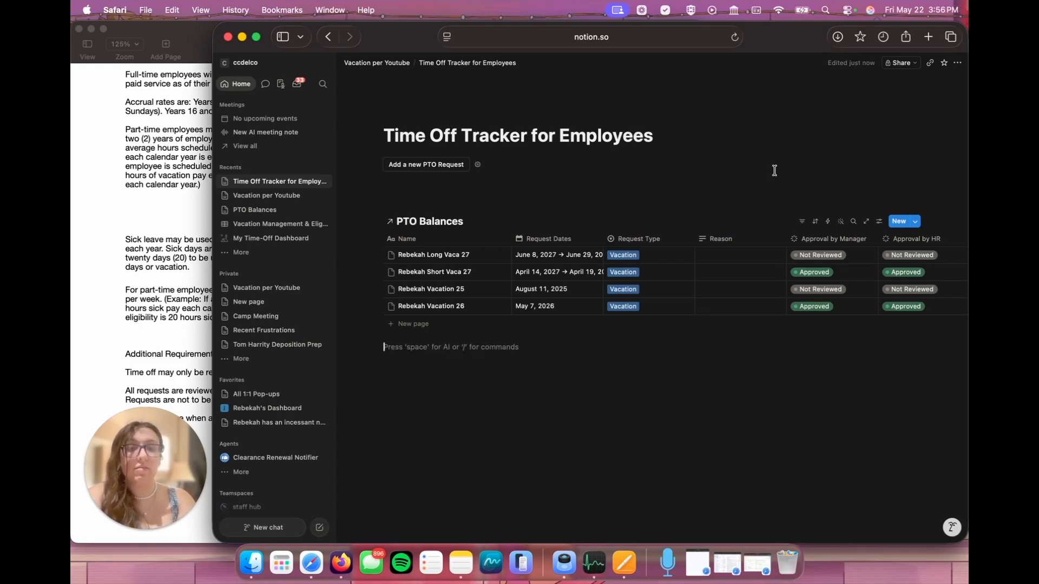
# Step: Group the linked PTO Balances view by Request Type, and name it Historical Time-Off with the data source title hidden
pyautogui.click(878, 222)
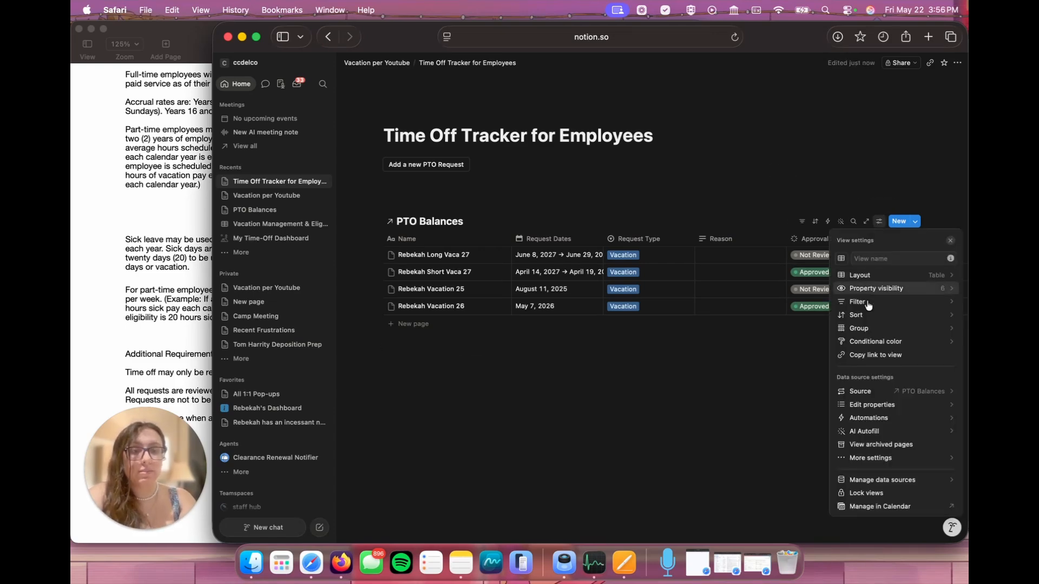
pyautogui.click(865, 328)
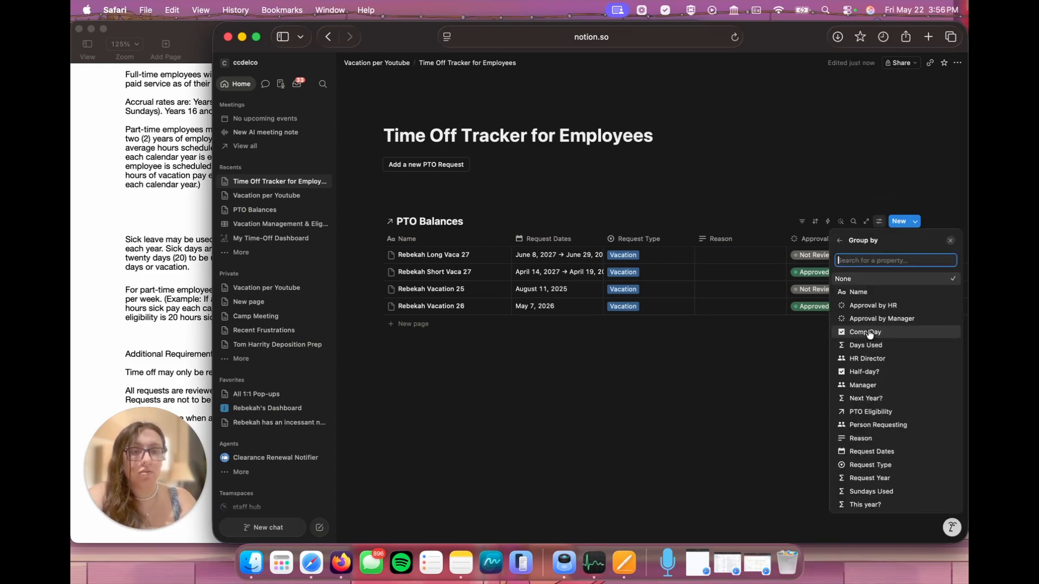
pyautogui.click(879, 466)
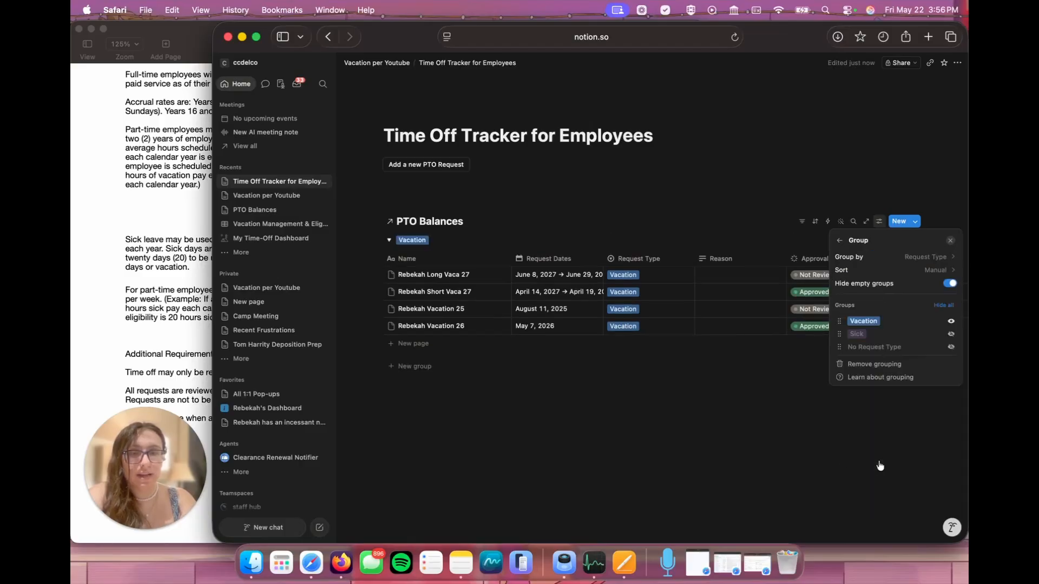
pyautogui.click(756, 480)
pyautogui.click(481, 225)
pyautogui.click(508, 326)
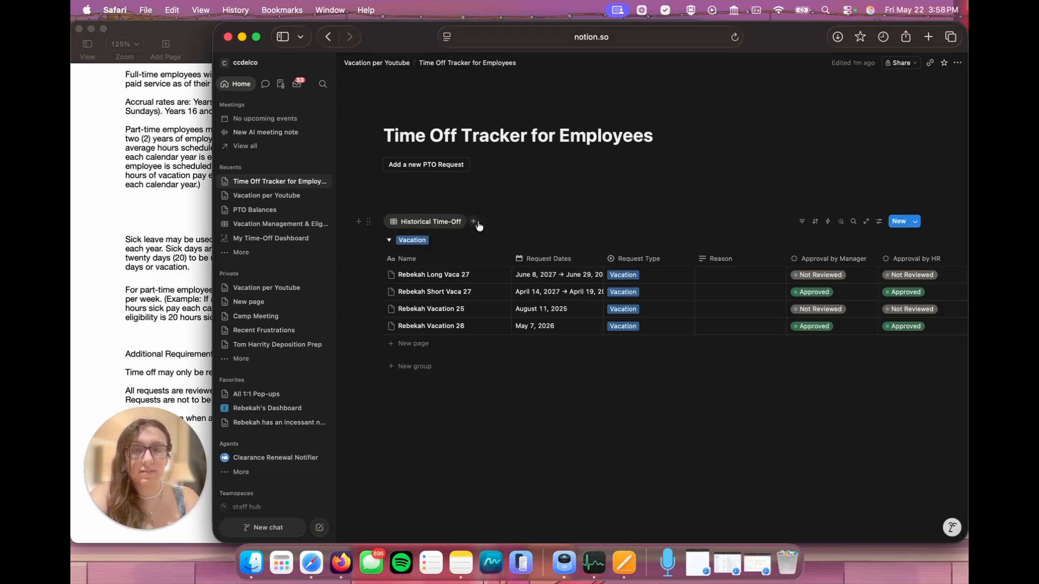
# Step: Duplicate the Historical Time-Off view and name the copy Current Year Requests
pyautogui.click(453, 222)
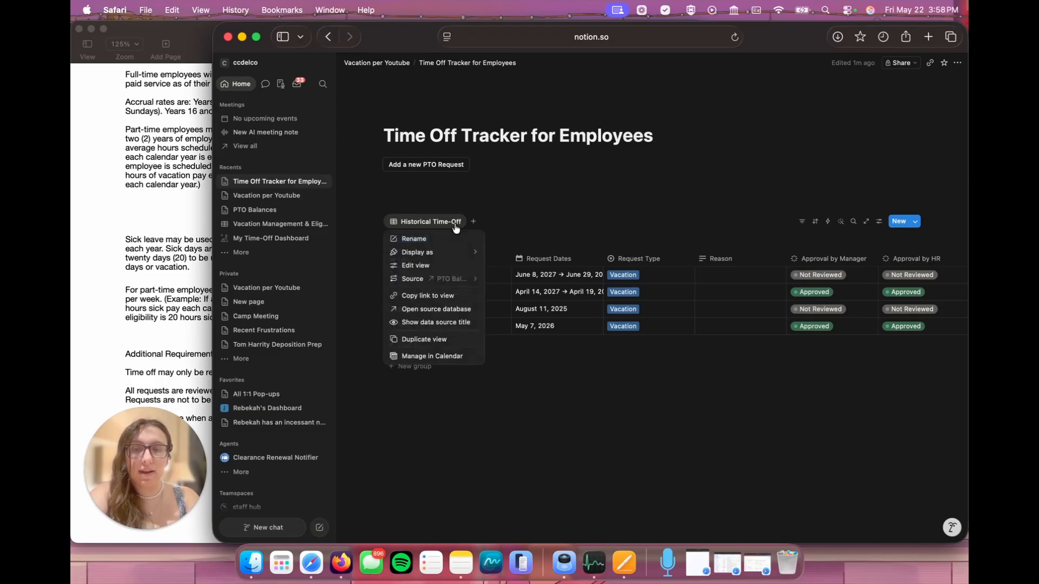
pyautogui.click(448, 337)
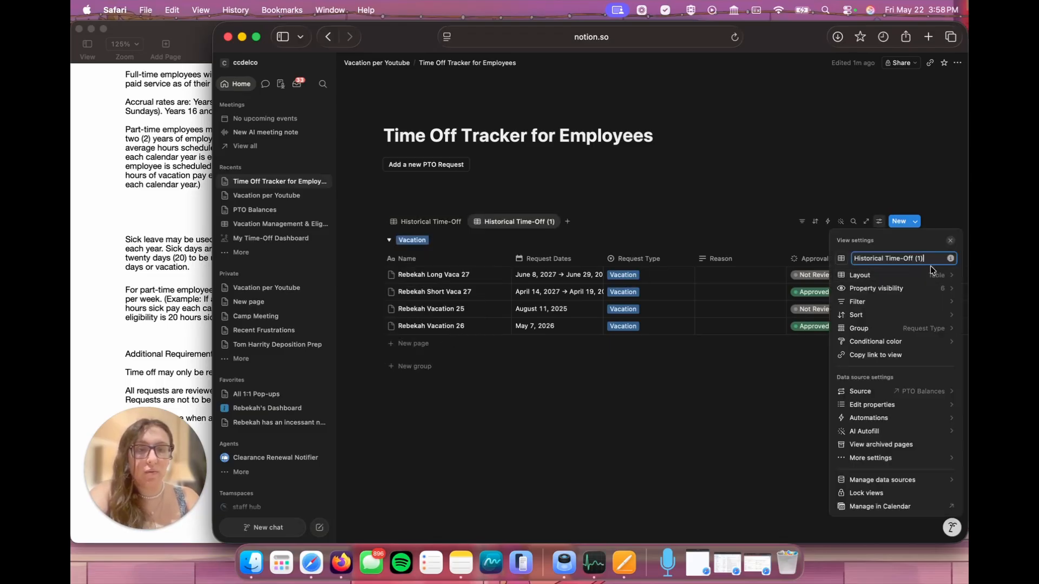
pyautogui.press('super+a')
pyautogui.write('Cure')
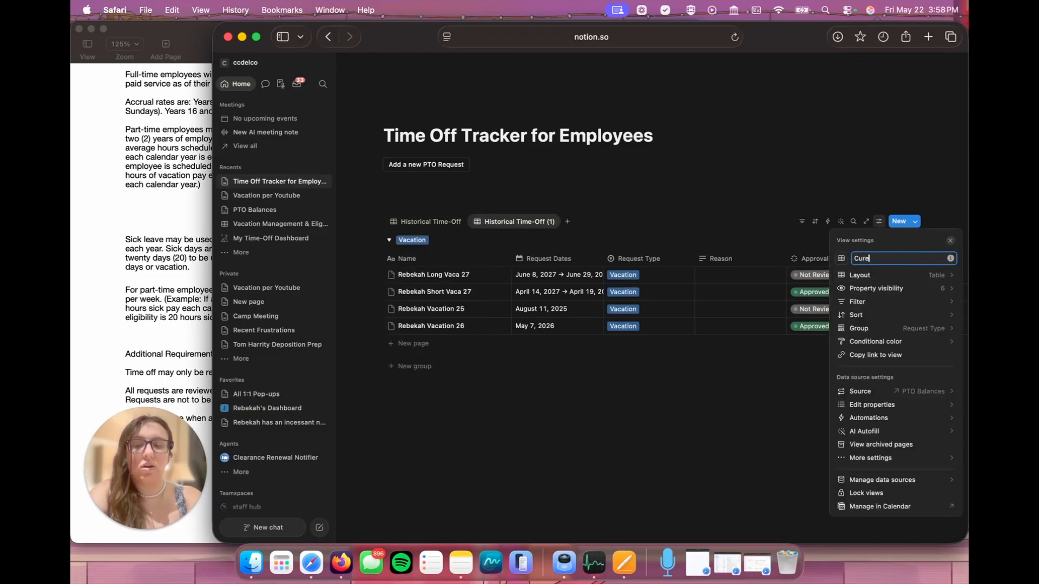
pyautogui.press('BackSpace')
pyautogui.write('rent')
pyautogui.write('Yea')
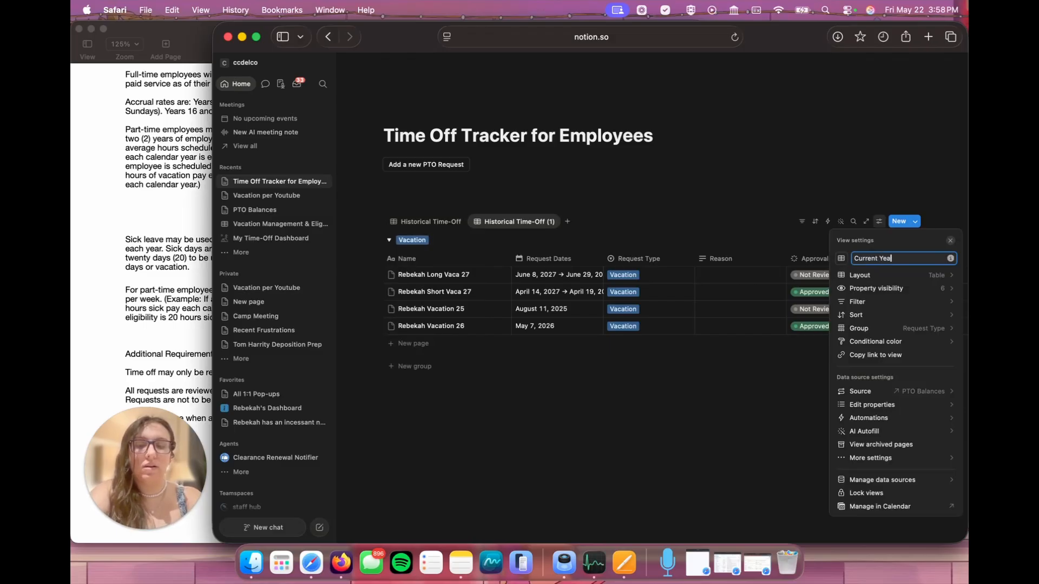
pyautogui.write('r Requests')
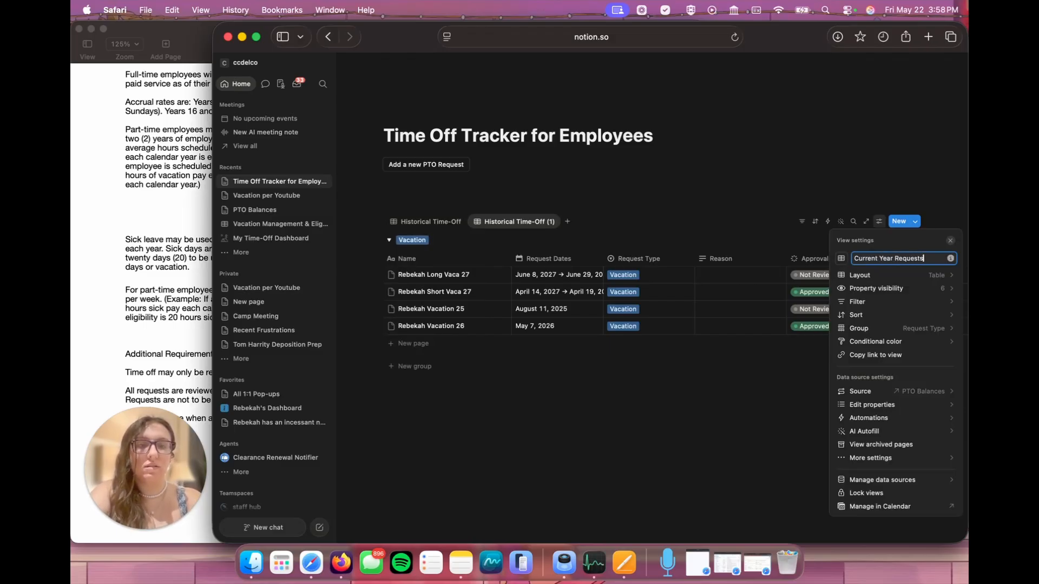
pyautogui.click(771, 399)
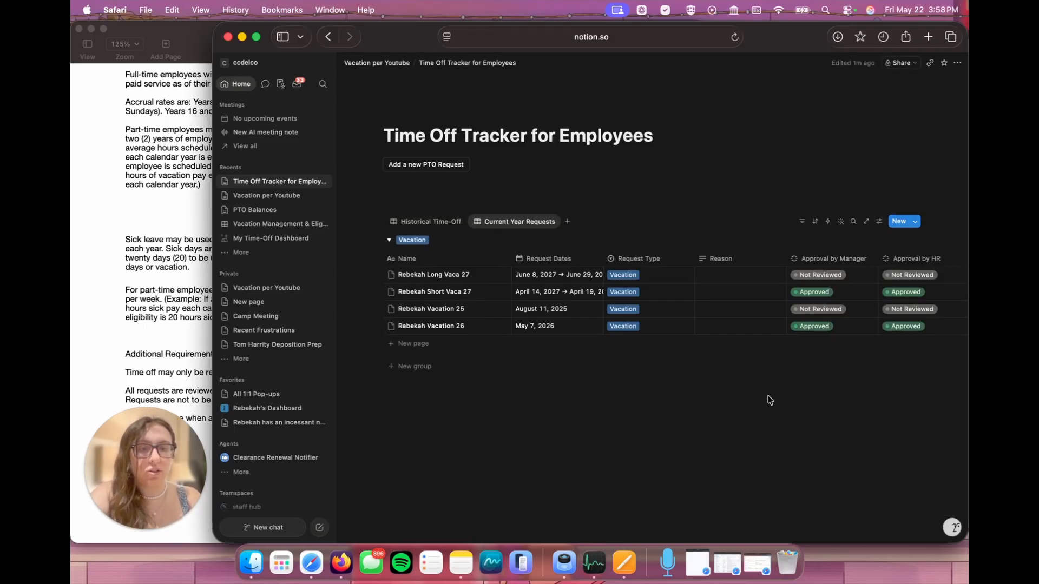
# Step: Filter the Current Year Requests view to entries with This year? checked, and move the view ahead of Historical Time-Off
pyautogui.click(801, 221)
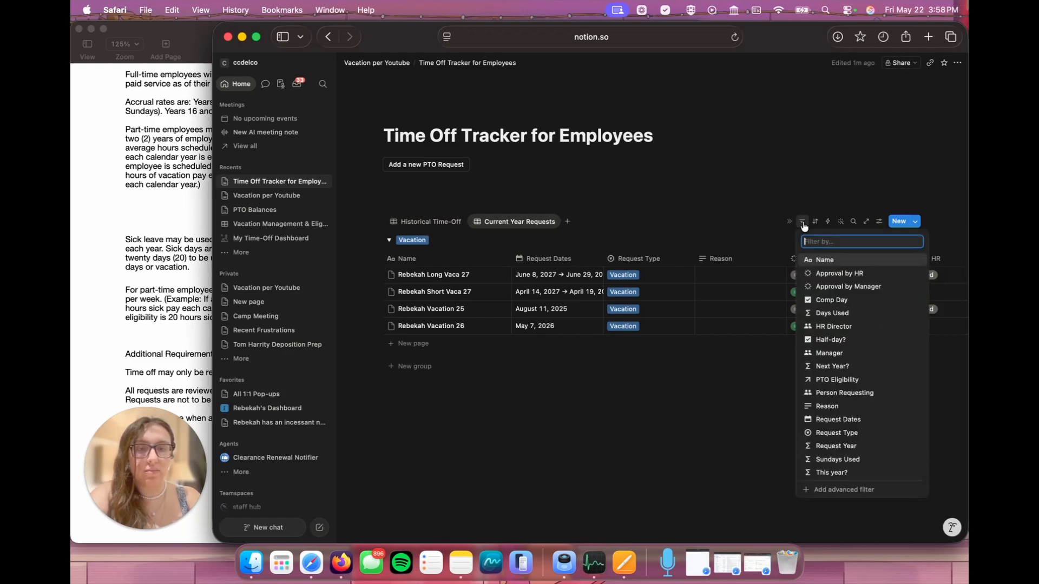
pyautogui.click(831, 472)
pyautogui.click(427, 287)
pyautogui.click(578, 402)
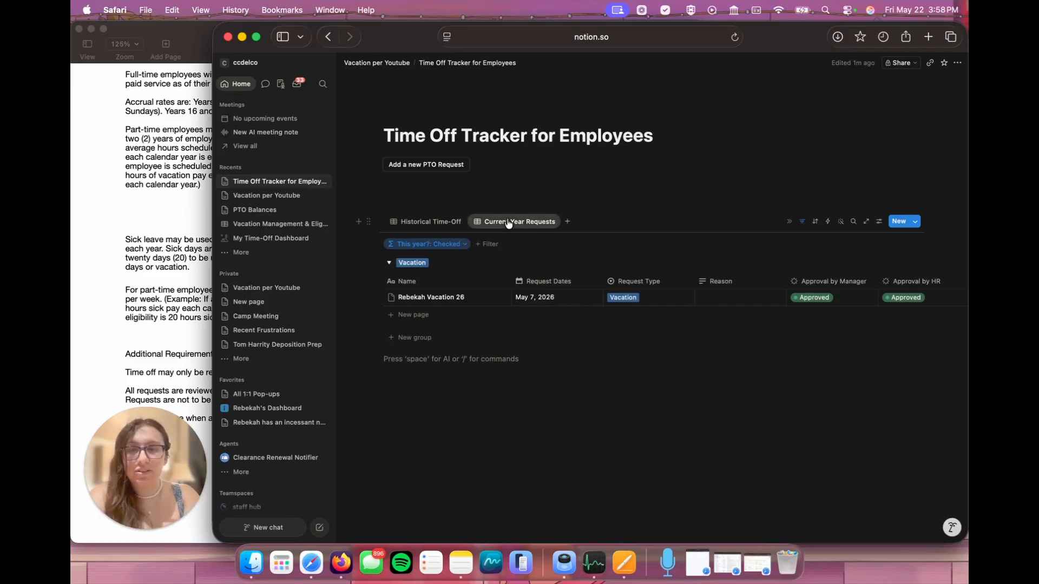
pyautogui.moveTo(479, 221); pyautogui.dragTo(435, 224)
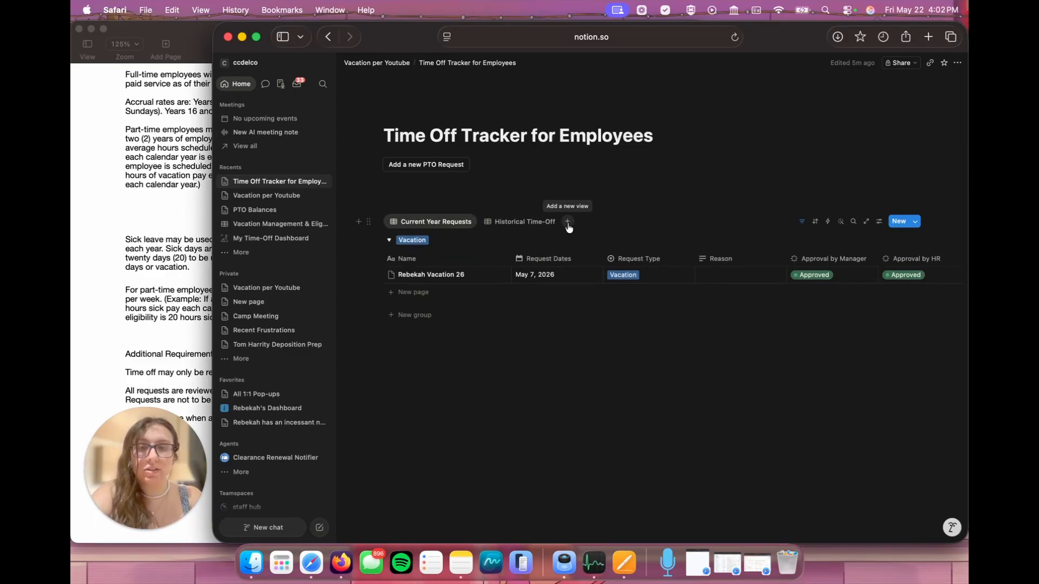
# Step: Add a table view linked to the employee PTO eligibility data source that holds work status, hours and hire dates
pyautogui.click(567, 222)
pyautogui.click(585, 258)
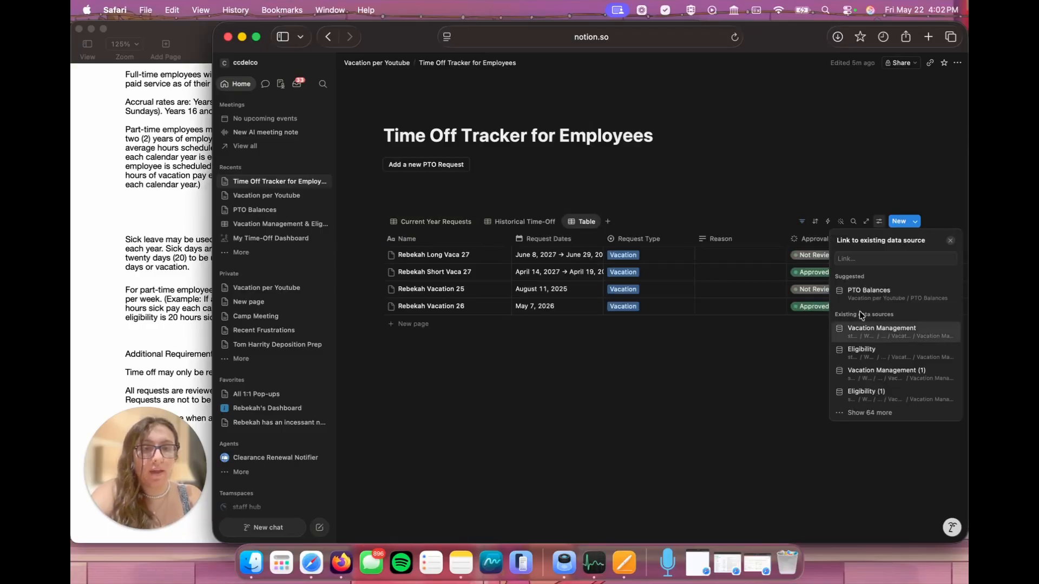
pyautogui.click(887, 292)
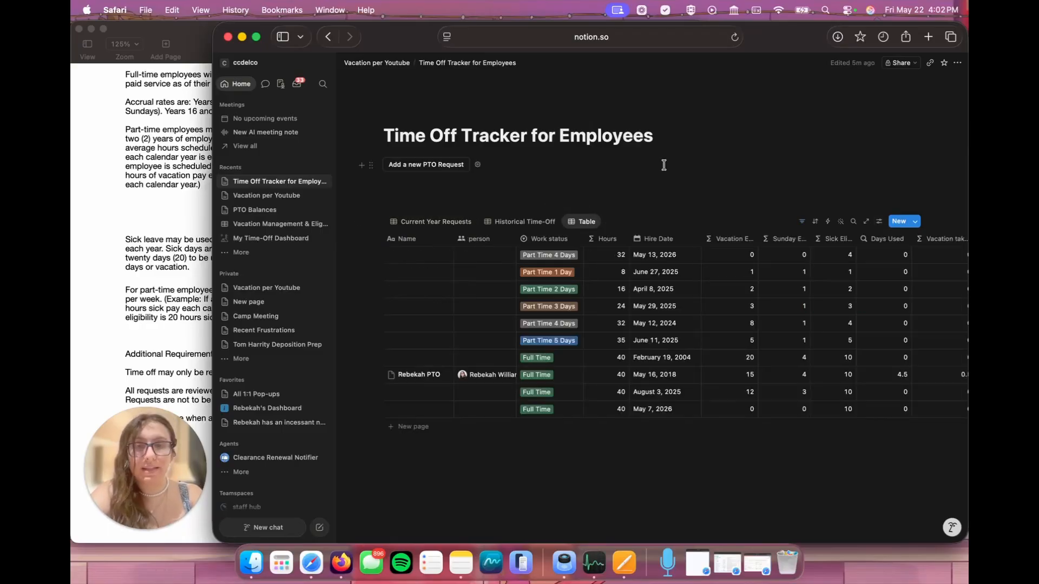
# Step: Filter the new eligibility table view so the person property contains only the signed-in employee
pyautogui.click(802, 221)
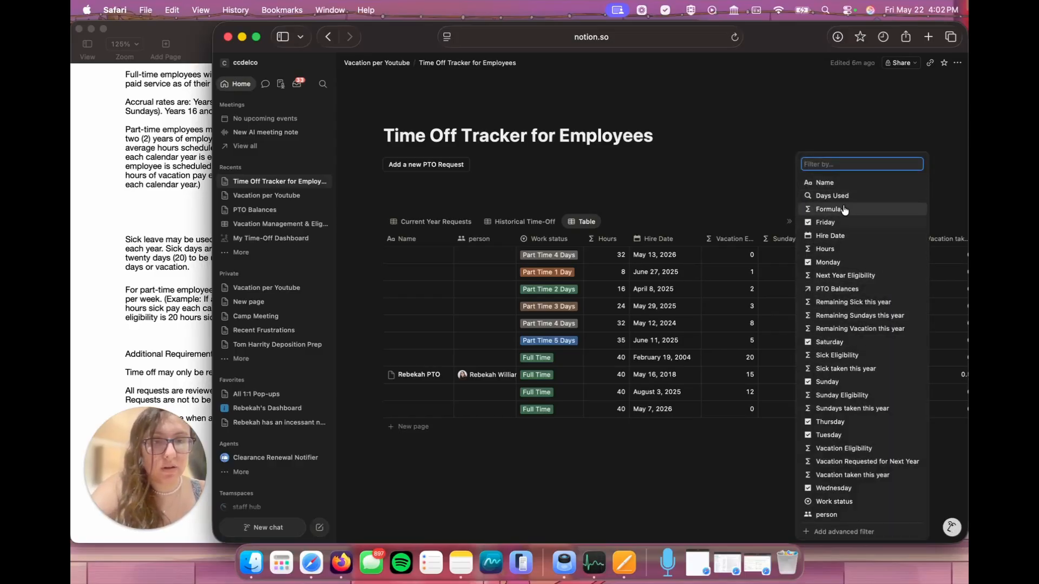
pyautogui.click(827, 515)
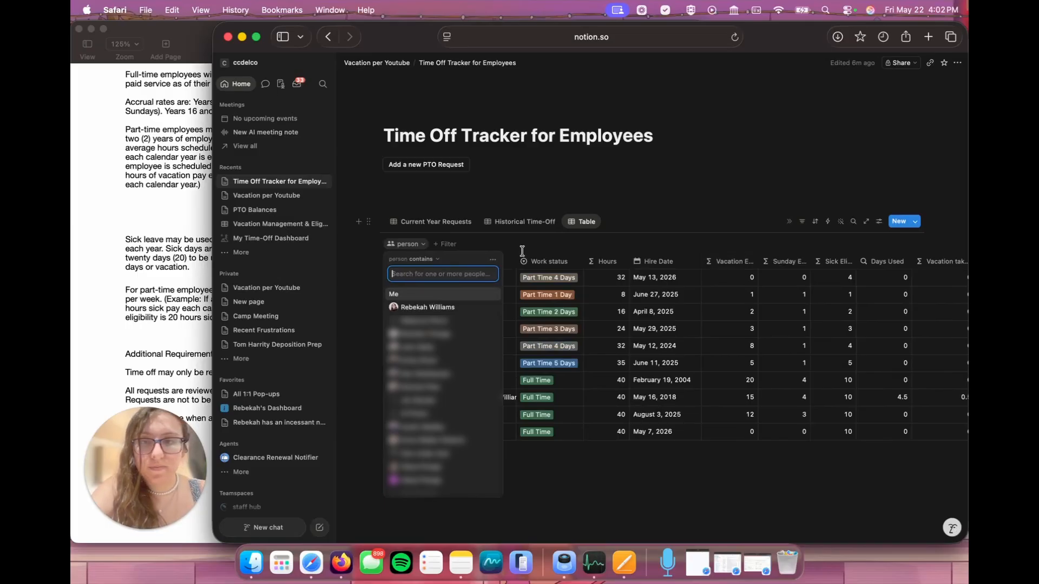
pyautogui.click(427, 307)
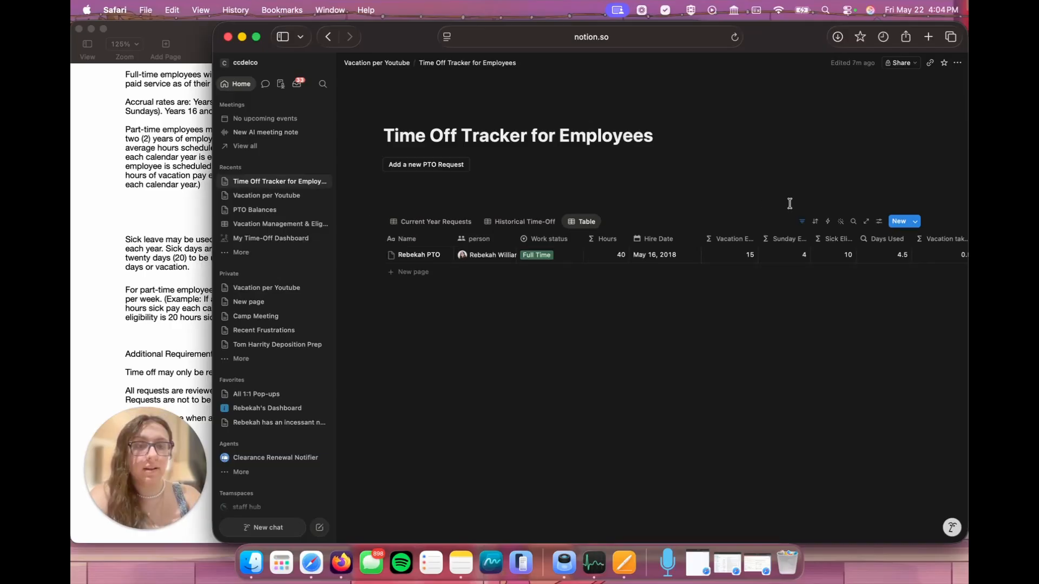
# Step: Hide the person, Work status, Hours and Hire Date properties in the eligibility table view
pyautogui.click(878, 221)
pyautogui.click(877, 289)
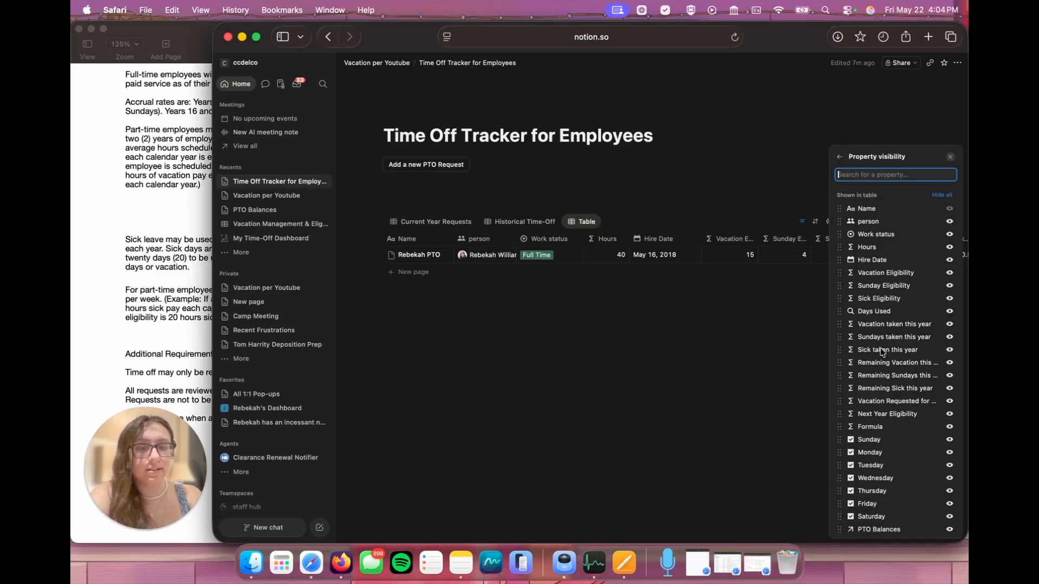
pyautogui.click(950, 222)
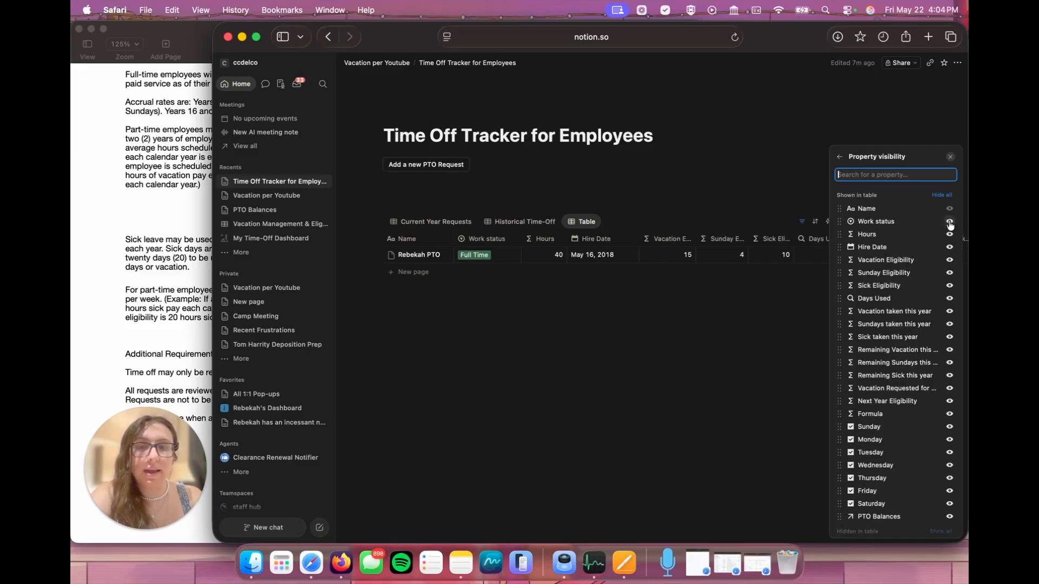
pyautogui.click(950, 222)
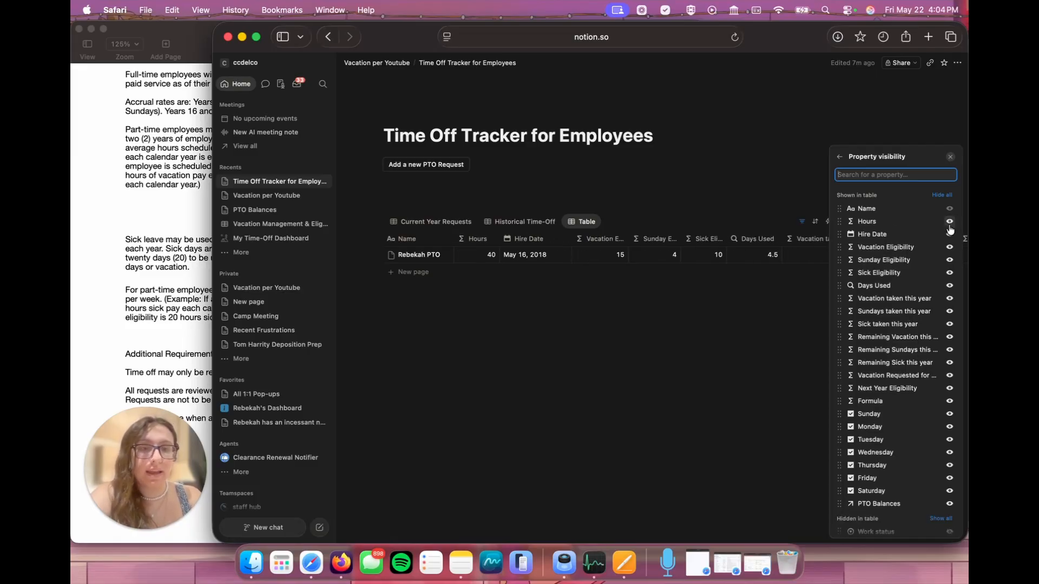
pyautogui.click(950, 222)
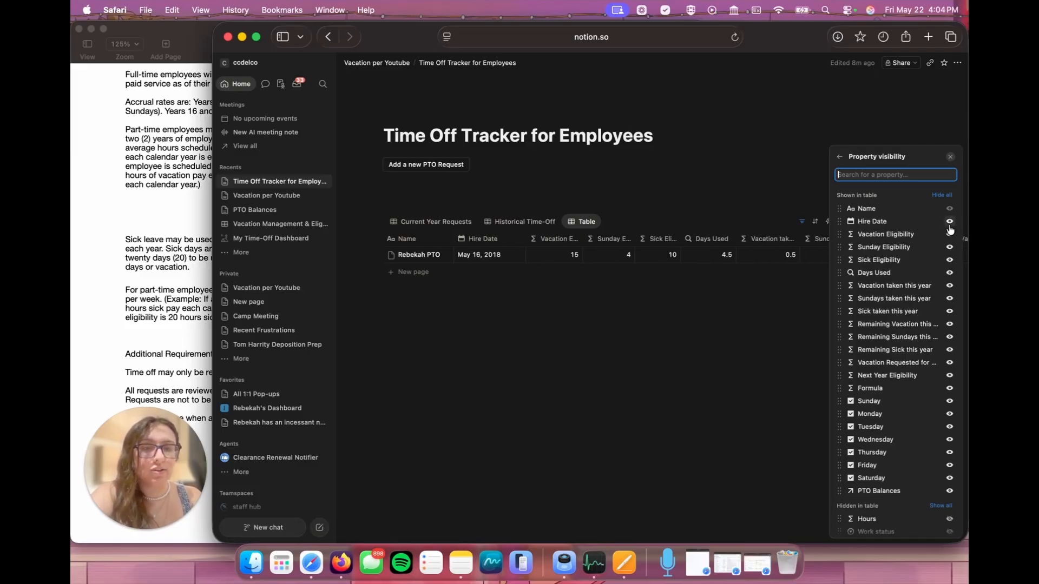
pyautogui.click(950, 222)
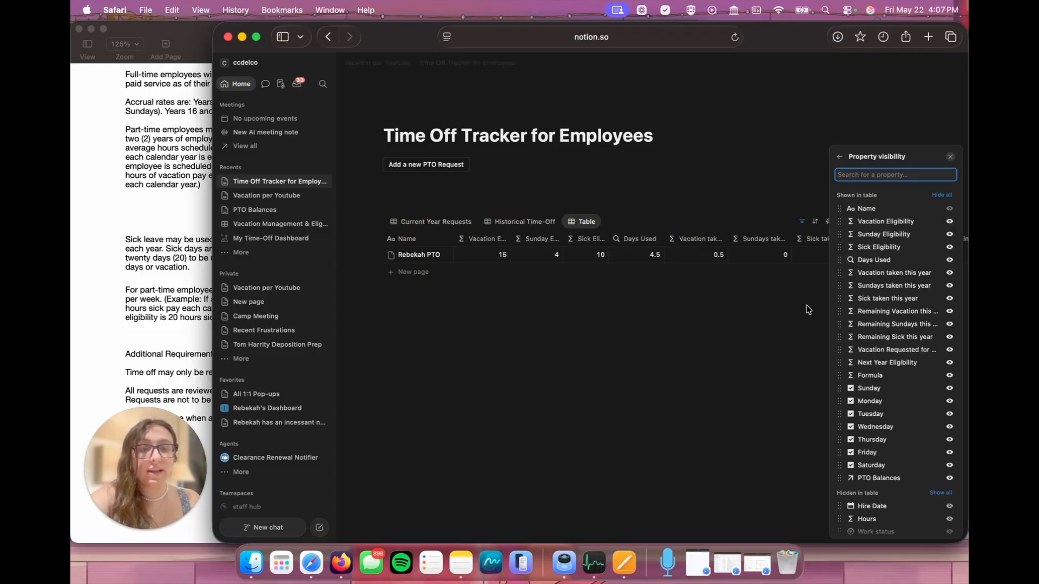
# Step: Place the three Remaining properties, Next Year Eligibility and Vacation Requested for Next Year after Vacation Eligibility, and hide every property below them
pyautogui.moveTo(839, 311); pyautogui.dragTo(839, 235)
pyautogui.moveTo(841, 323); pyautogui.dragTo(839, 247)
pyautogui.moveTo(838, 337); pyautogui.dragTo(839, 259)
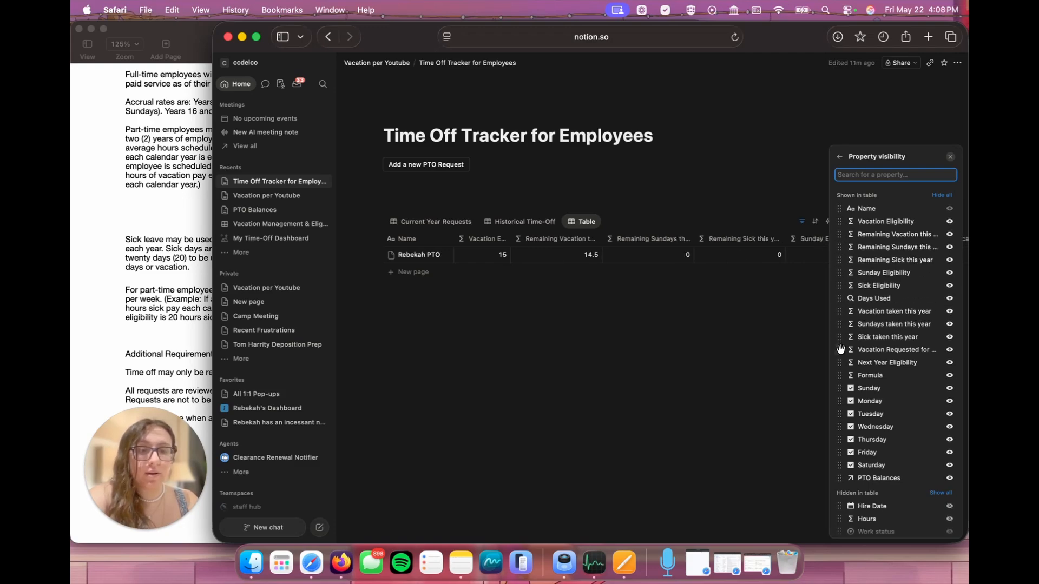
pyautogui.moveTo(839, 363); pyautogui.dragTo(838, 273)
pyautogui.moveTo(836, 363); pyautogui.dragTo(839, 282)
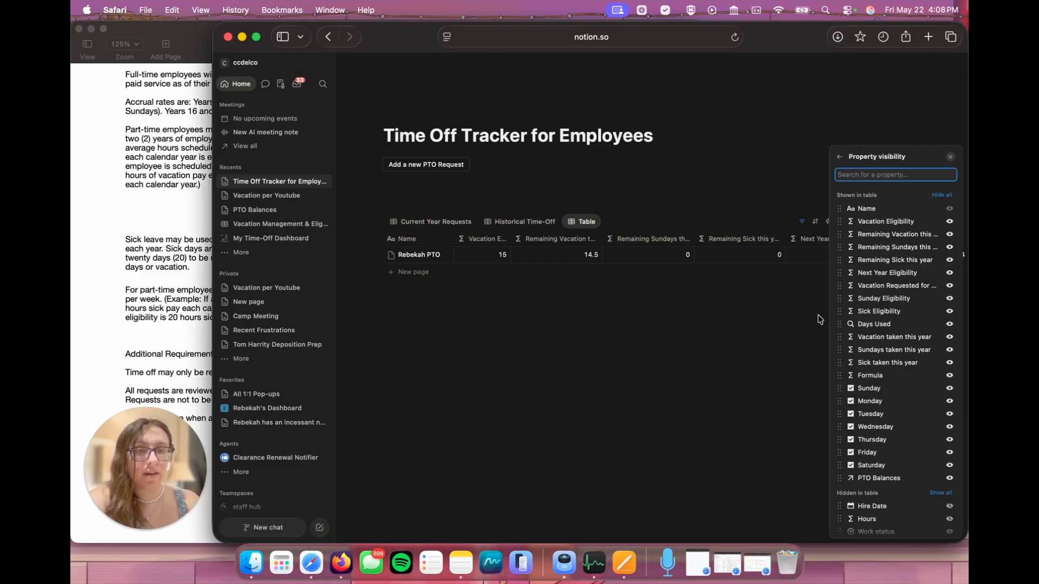
pyautogui.click(950, 478)
# Step: Rename the eligibility table view to Balances
pyautogui.click(577, 224)
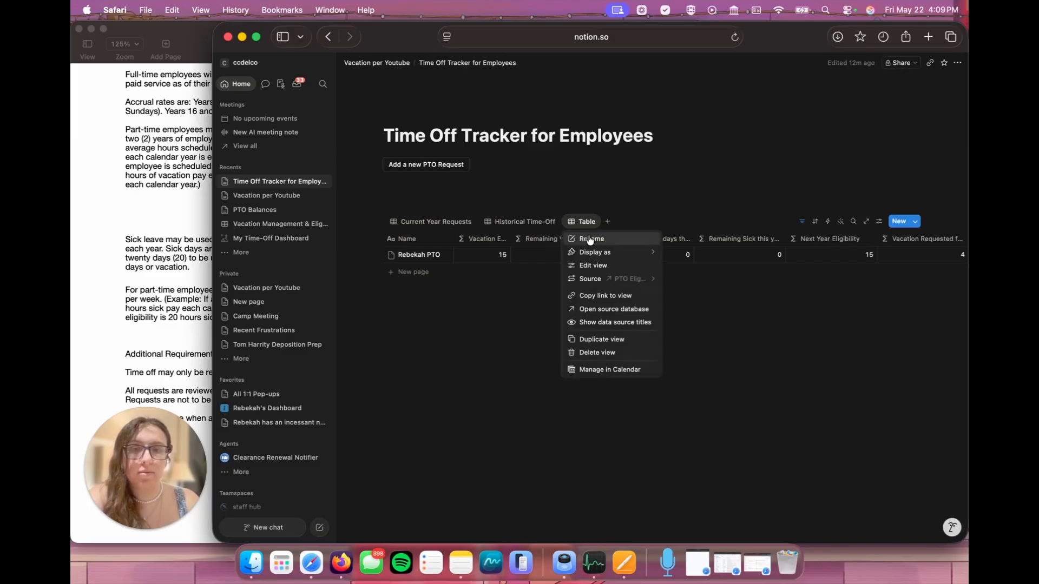
pyautogui.click(588, 240)
pyautogui.write('Balances')
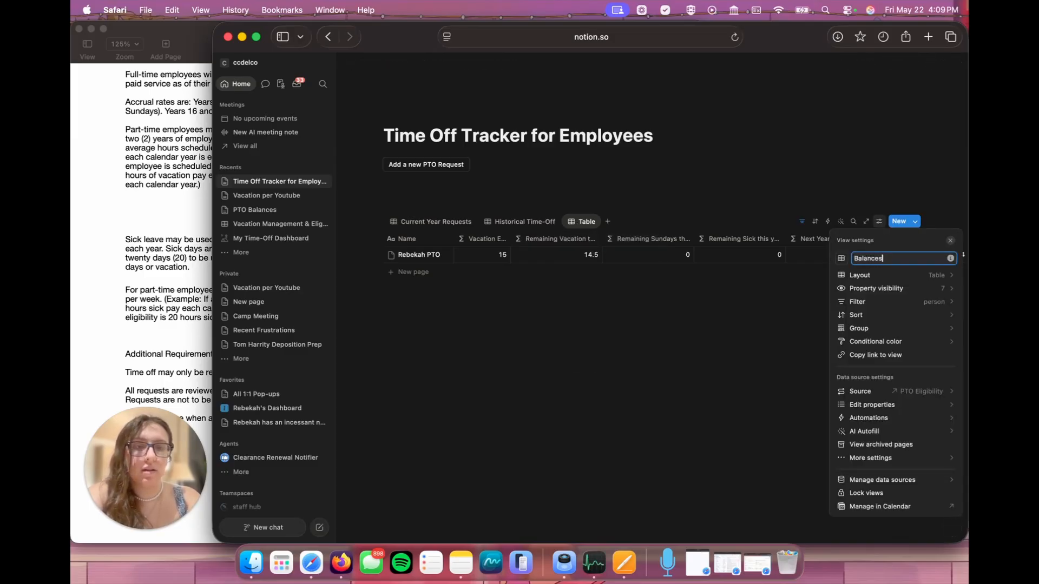
pyautogui.click(725, 292)
# Step: Add a calendar view filtered to person Me, and order the views Current Year Requests, Calendar, Balances, Historical Time-Off
pyautogui.click(620, 222)
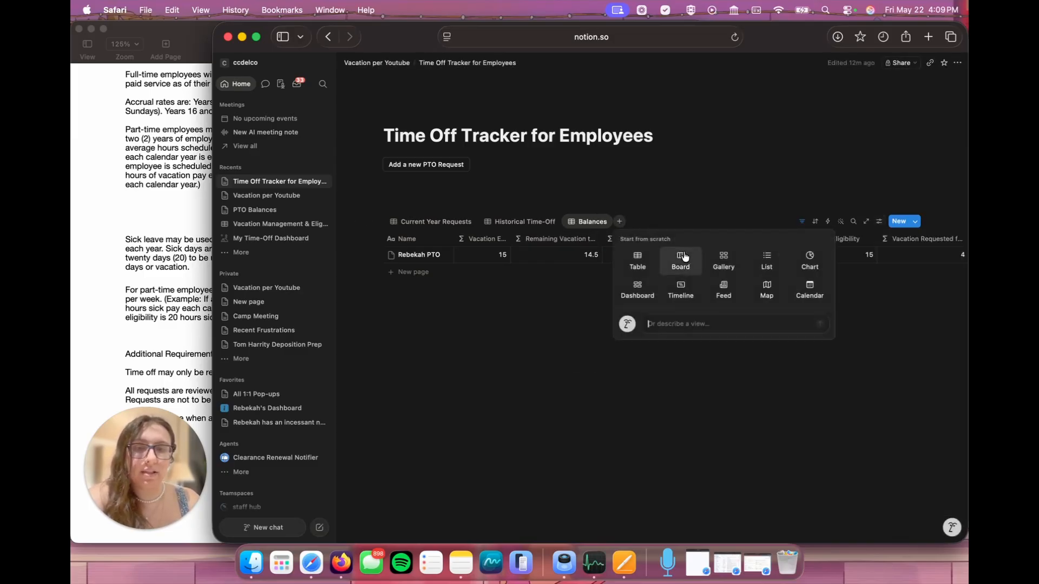
pyautogui.click(805, 287)
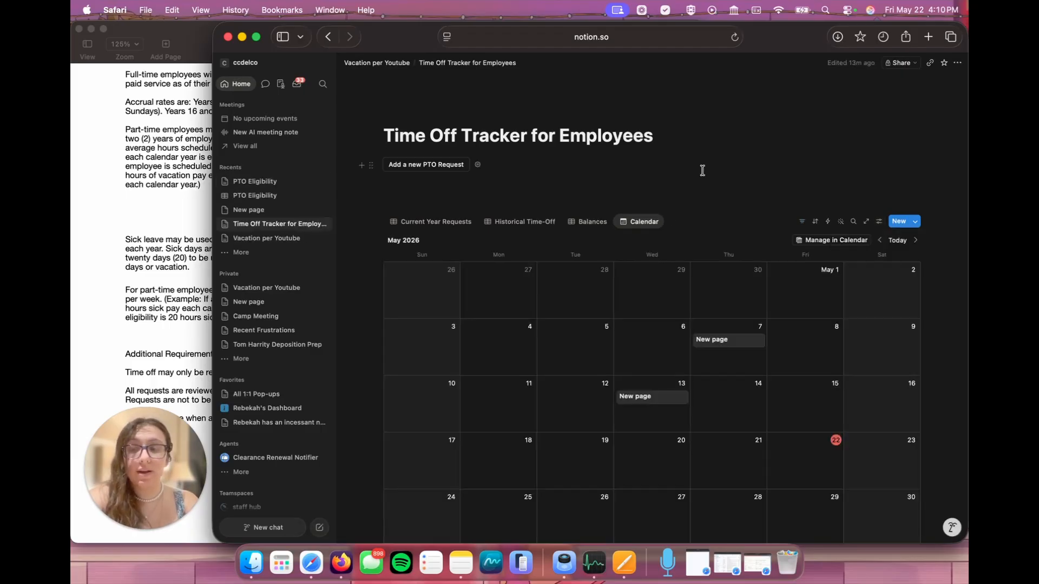
pyautogui.click(803, 223)
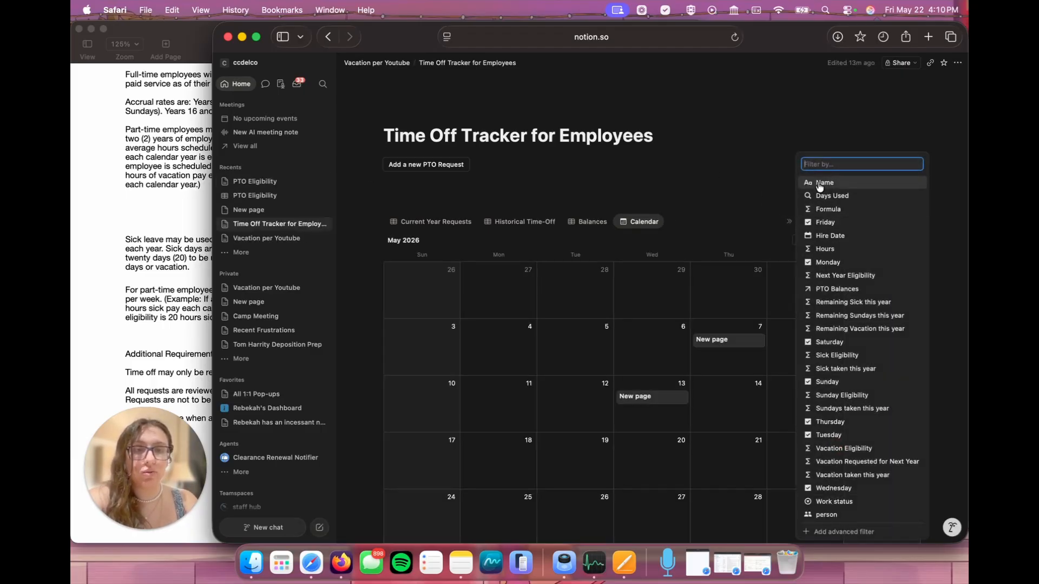
pyautogui.click(825, 514)
pyautogui.click(412, 295)
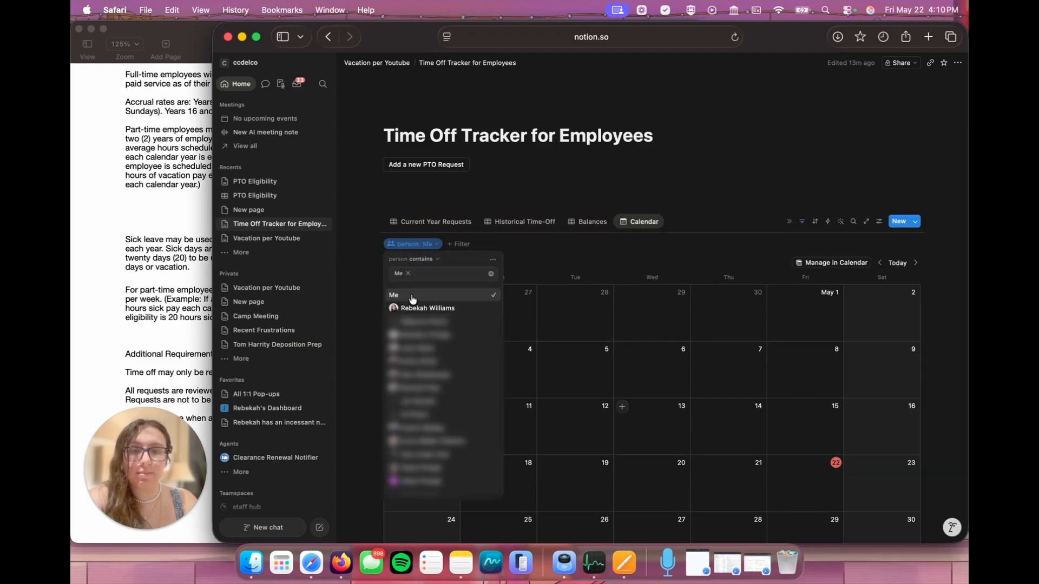
pyautogui.click(611, 246)
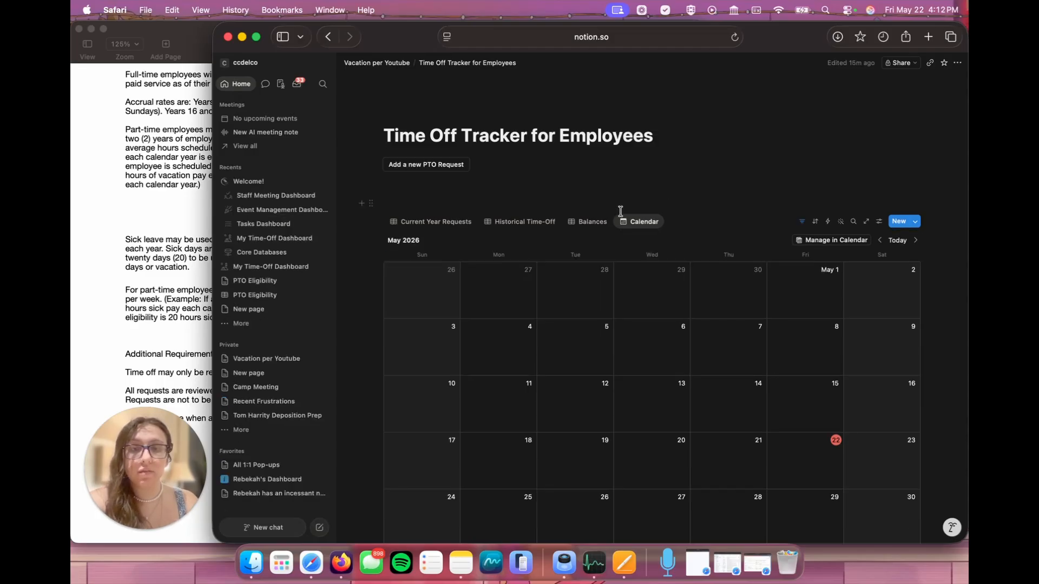
pyautogui.moveTo(527, 222); pyautogui.dragTo(493, 228)
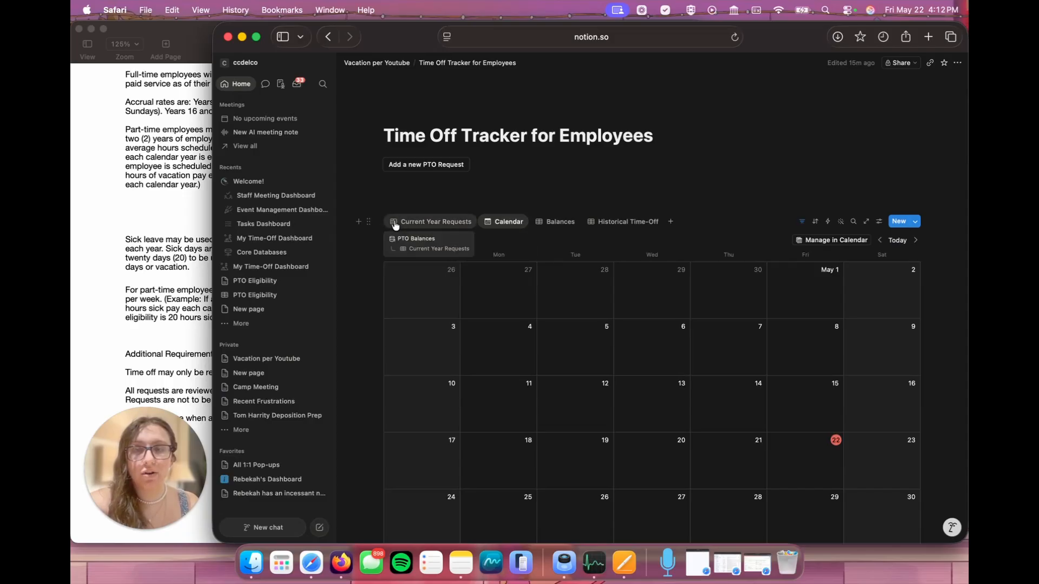
pyautogui.click(405, 224)
pyautogui.click(405, 224)
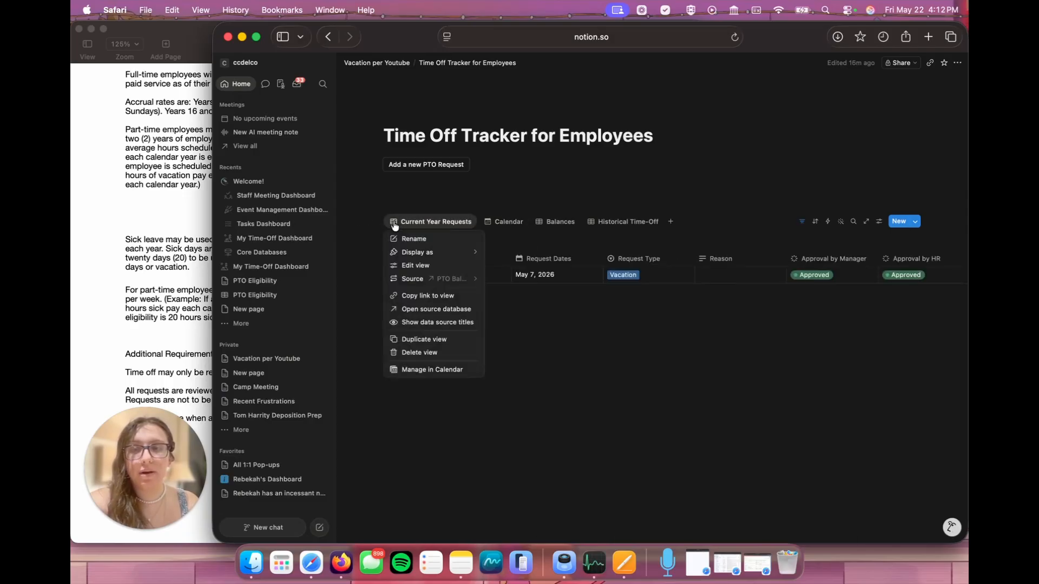
pyautogui.click(410, 238)
pyautogui.click(840, 258)
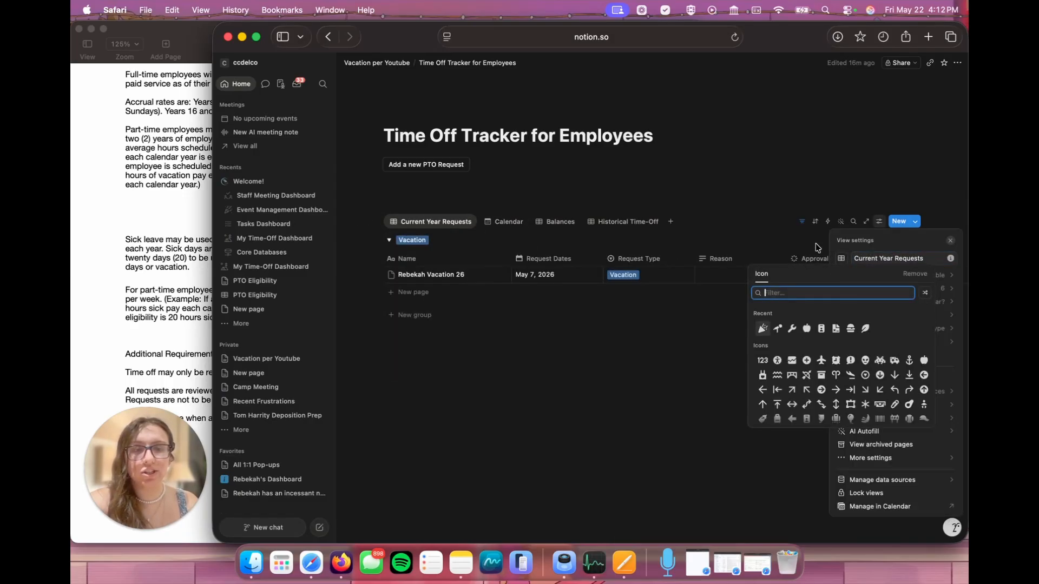
pyautogui.click(697, 193)
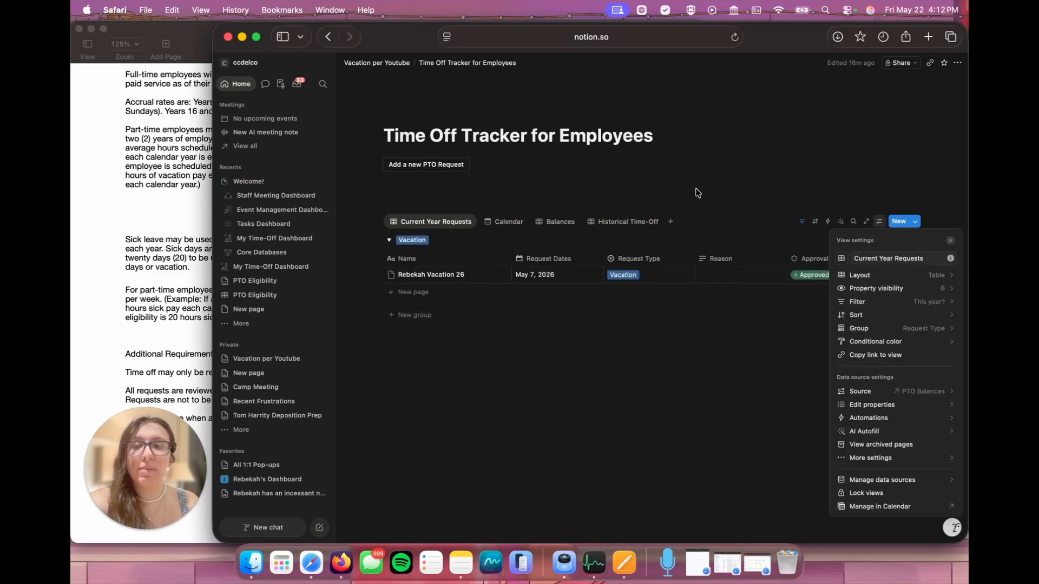
# Step: On the Vacation per Youtube page, create a subpage titled Manager Time Off Review Portal below the employee tracker link
pyautogui.click(386, 67)
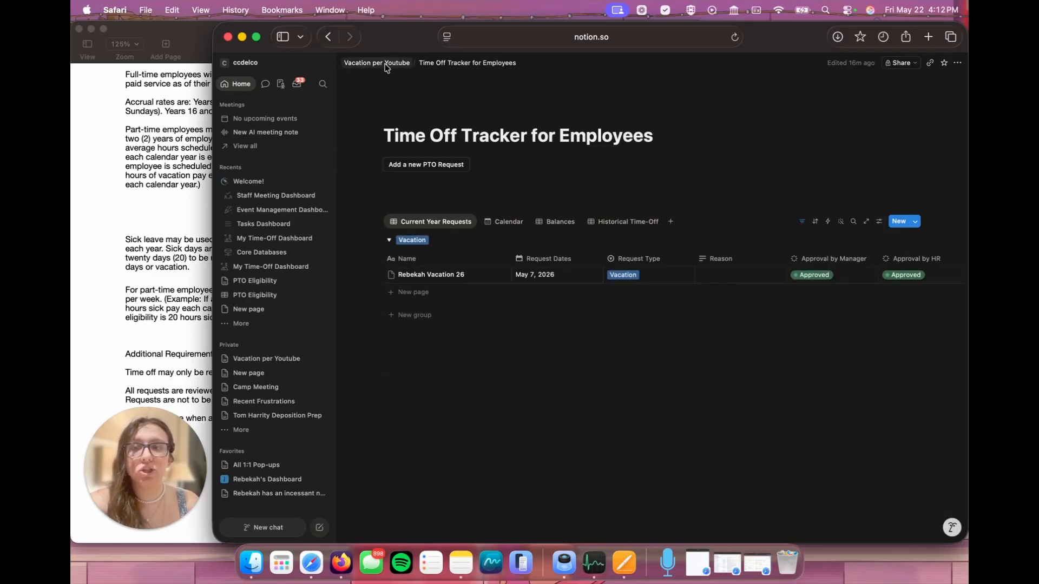
pyautogui.click(386, 65)
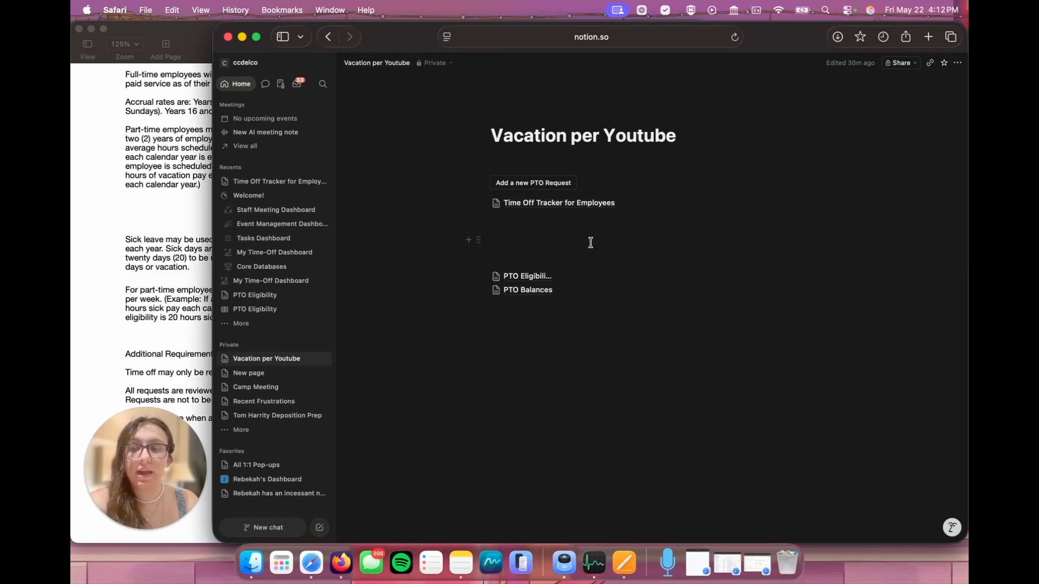
pyautogui.click(551, 228)
pyautogui.write('Manager Time')
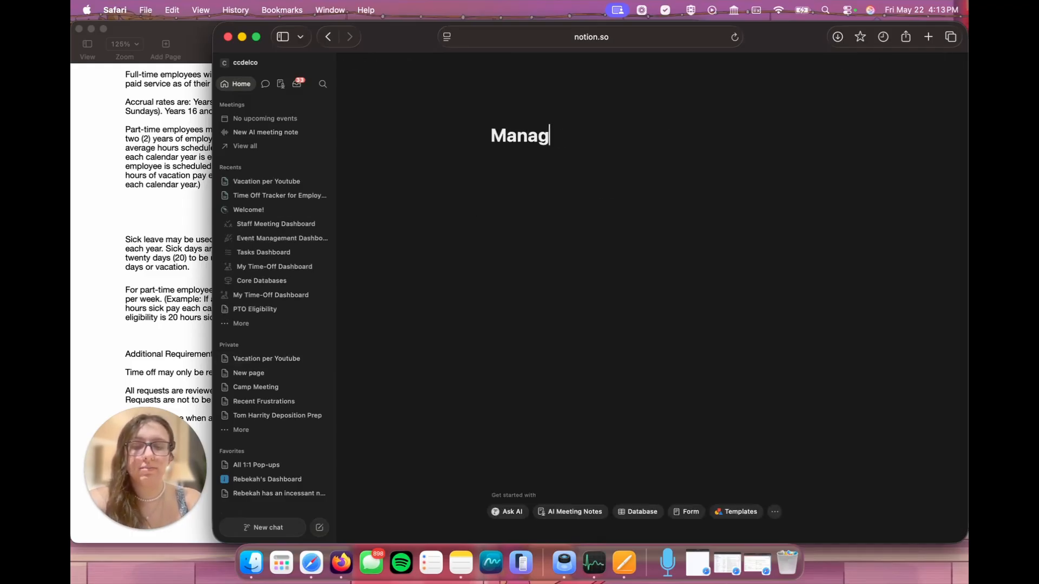
pyautogui.write(' Off Review Portal')
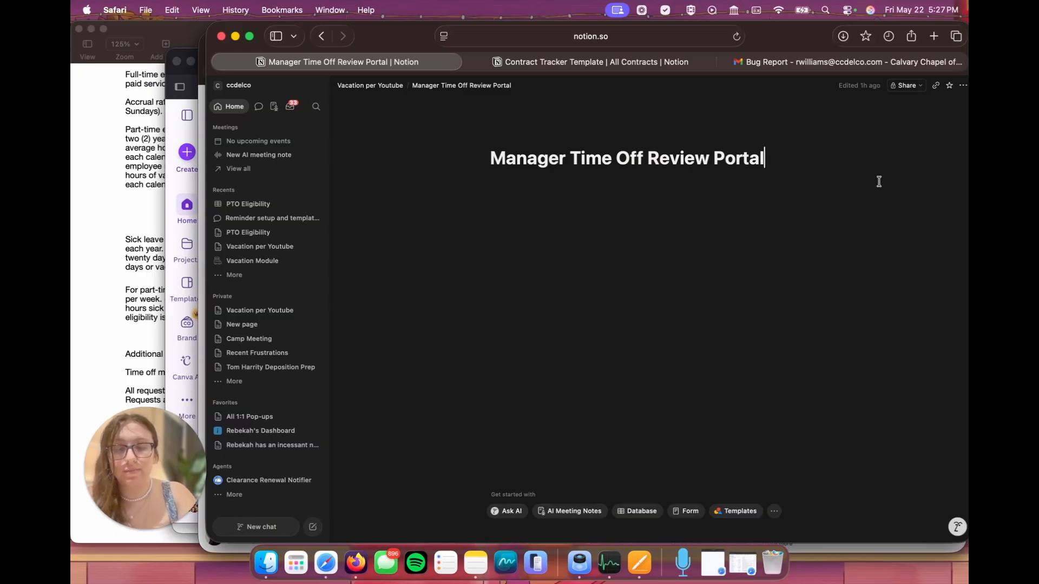
# Step: Go through the Vacation per Youtube page to PTO Balances and open its database as a full page
pyautogui.click(257, 247)
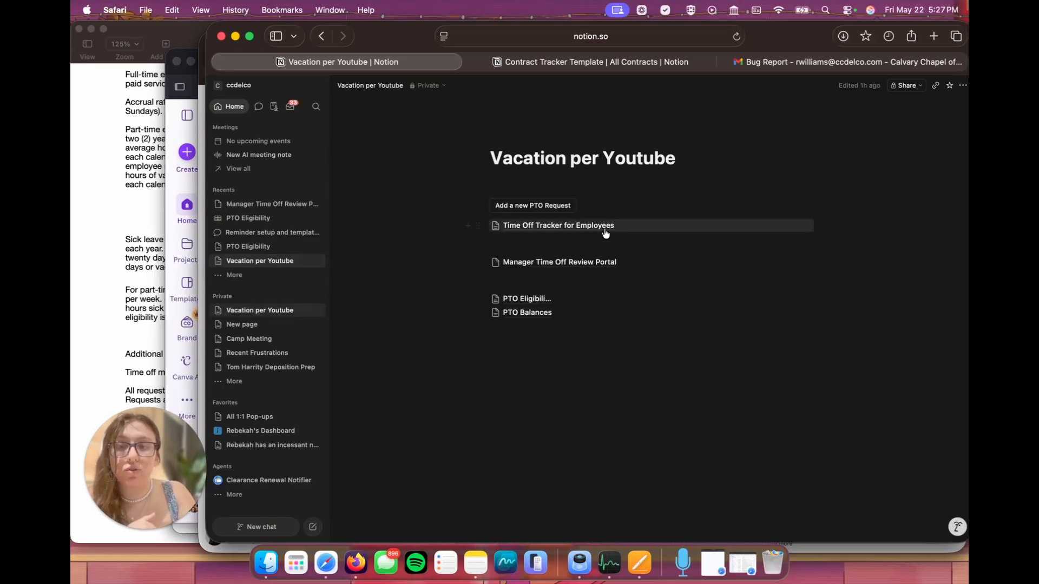
pyautogui.click(533, 316)
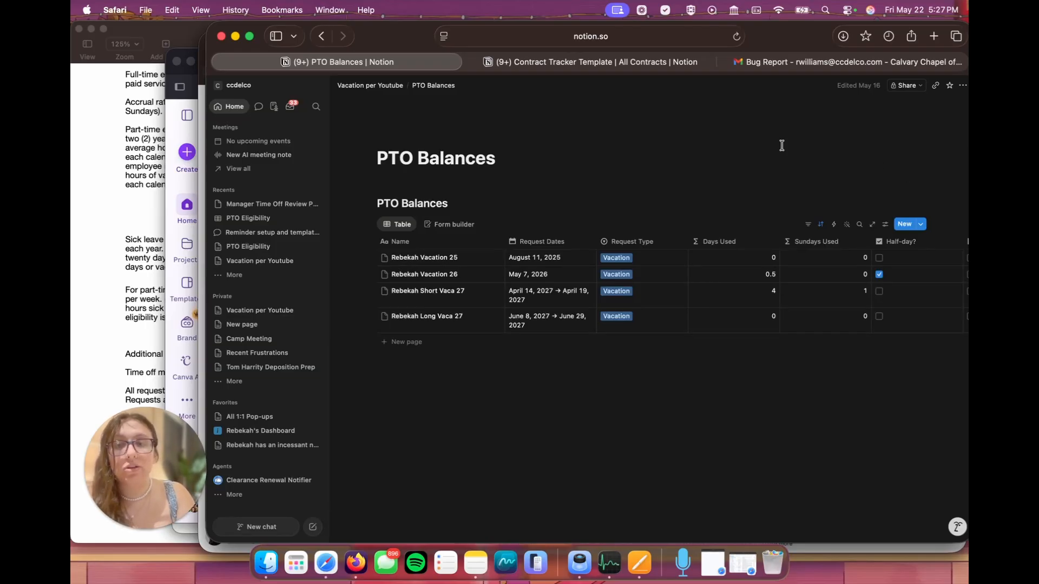
pyautogui.click(417, 186)
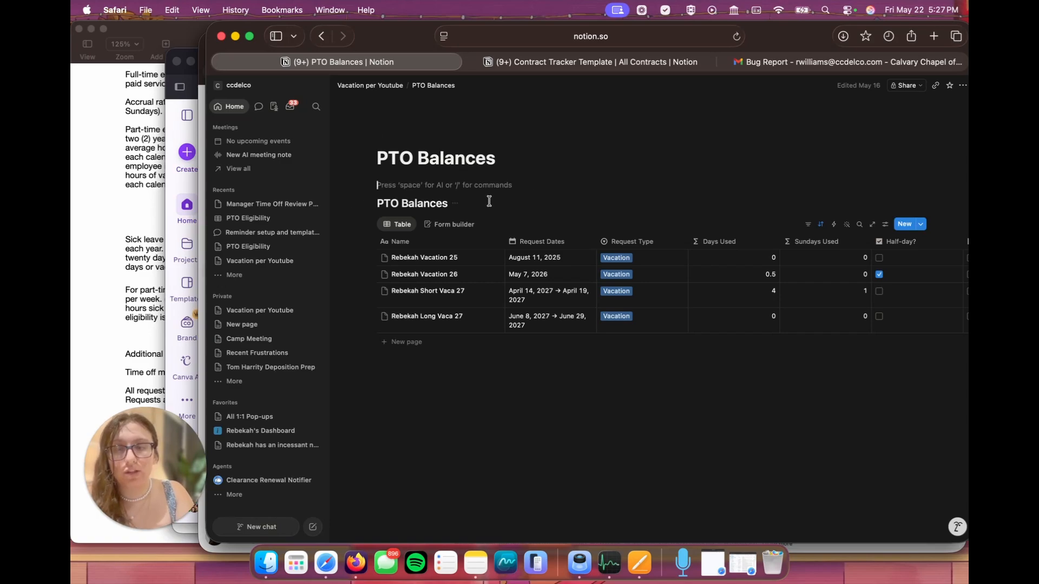
pyautogui.click(873, 227)
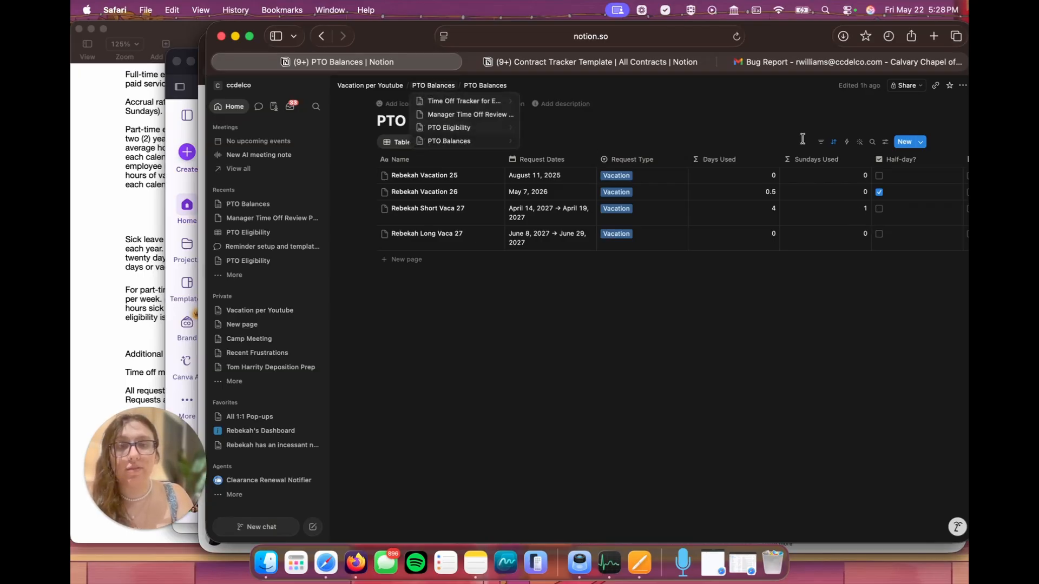
# Step: Create a page-level access rule on the PTO Balances database giving anyone in Person Requesting Can edit access
pyautogui.click(923, 88)
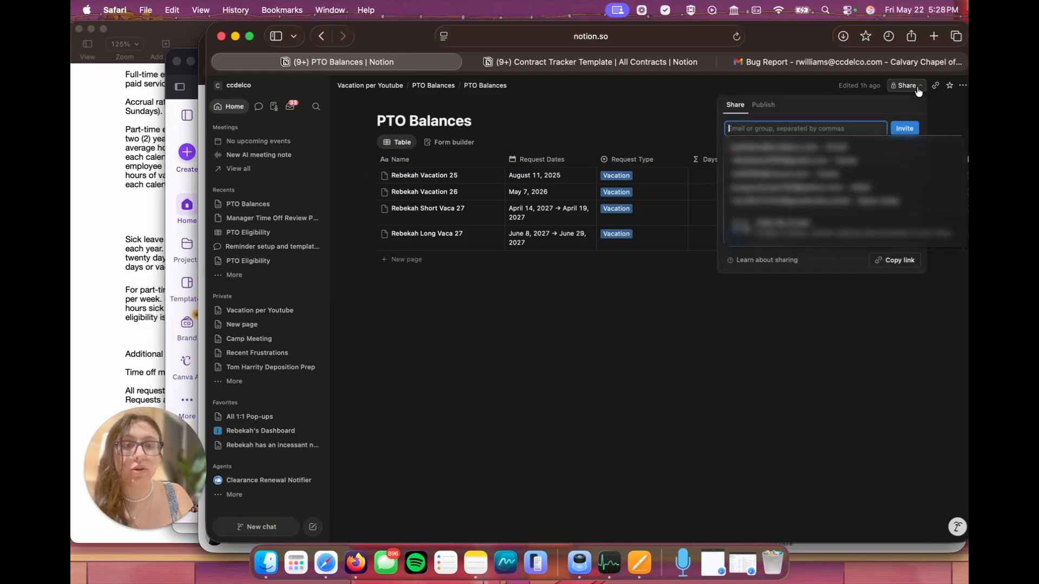
pyautogui.click(820, 263)
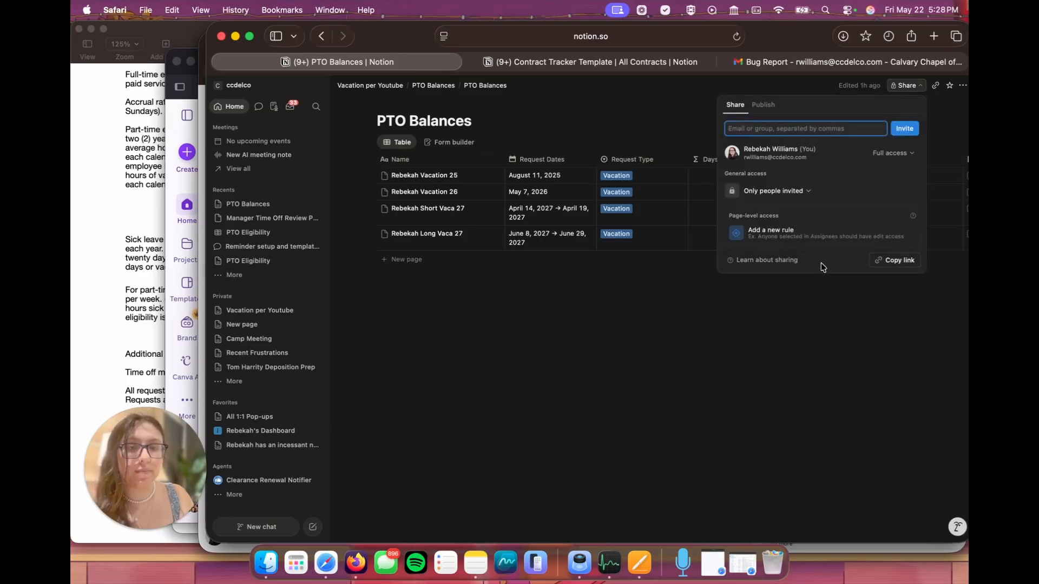
pyautogui.click(770, 238)
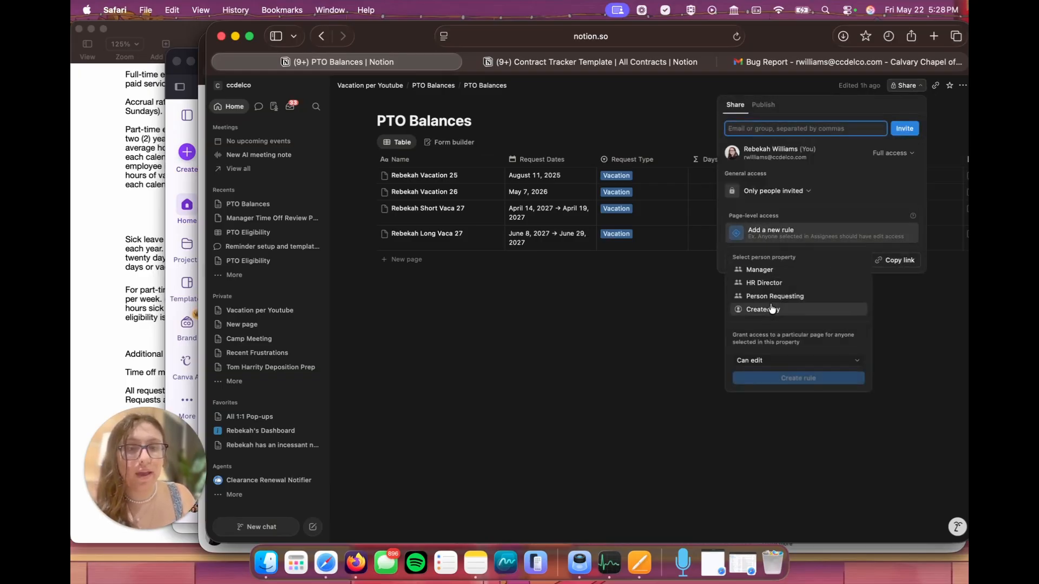
pyautogui.click(767, 297)
pyautogui.click(808, 360)
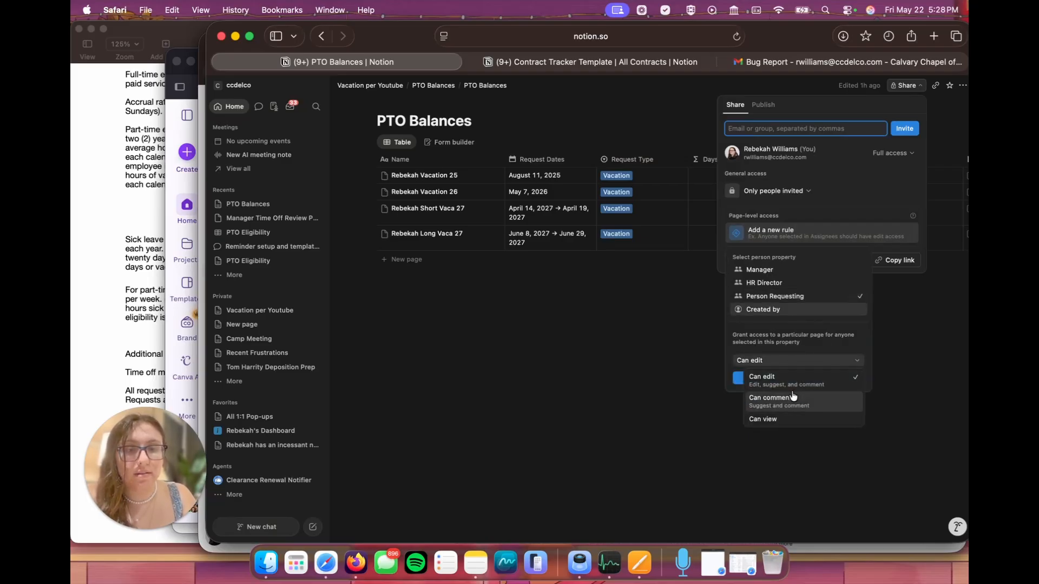
pyautogui.click(787, 380)
pyautogui.click(812, 382)
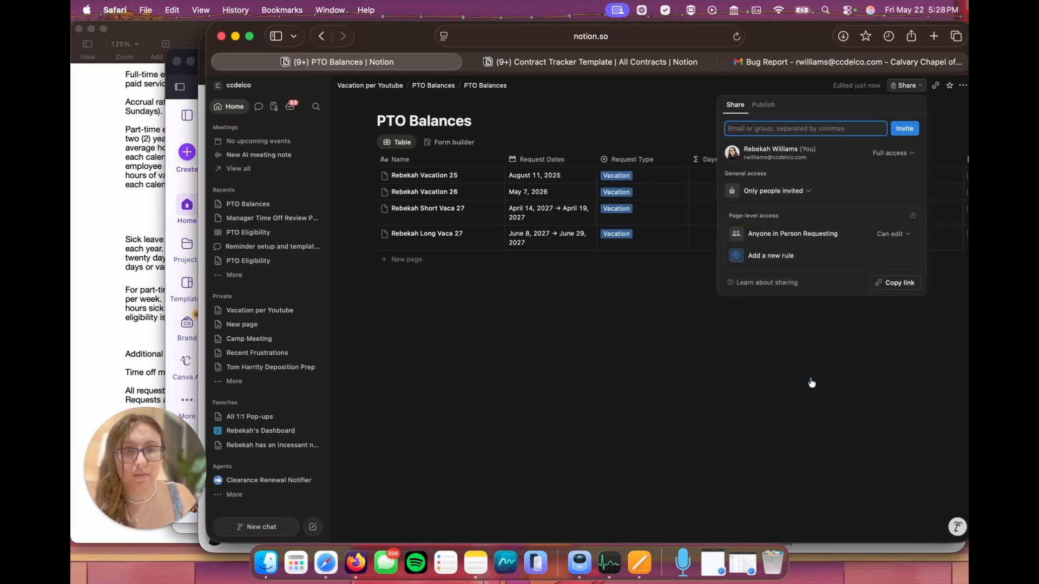
# Step: Add two more page-level access rules on the PTO Balances database, giving anyone in Manager and anyone in HR Director Can edit access
pyautogui.click(804, 257)
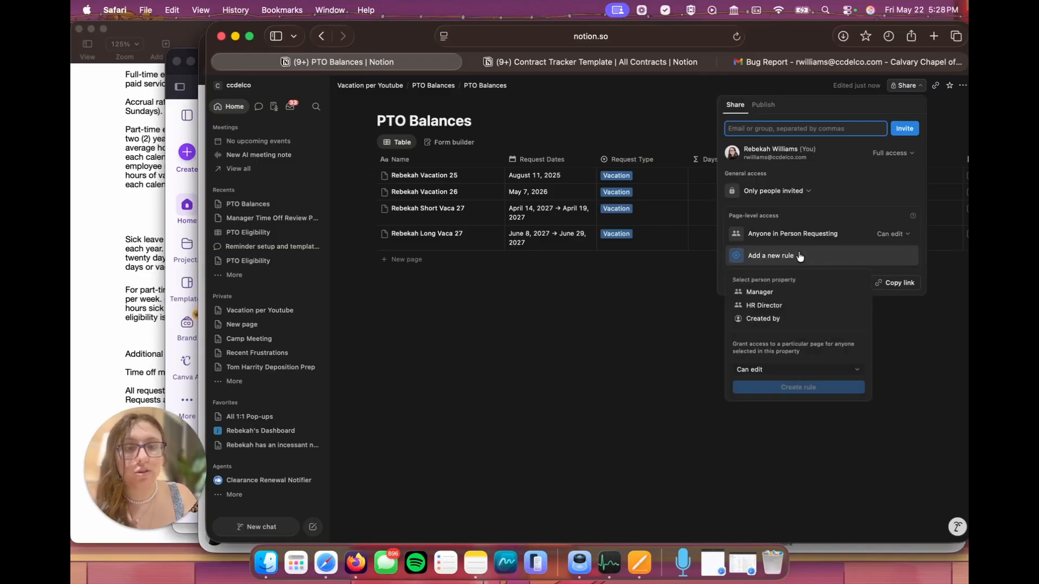
pyautogui.click(763, 296)
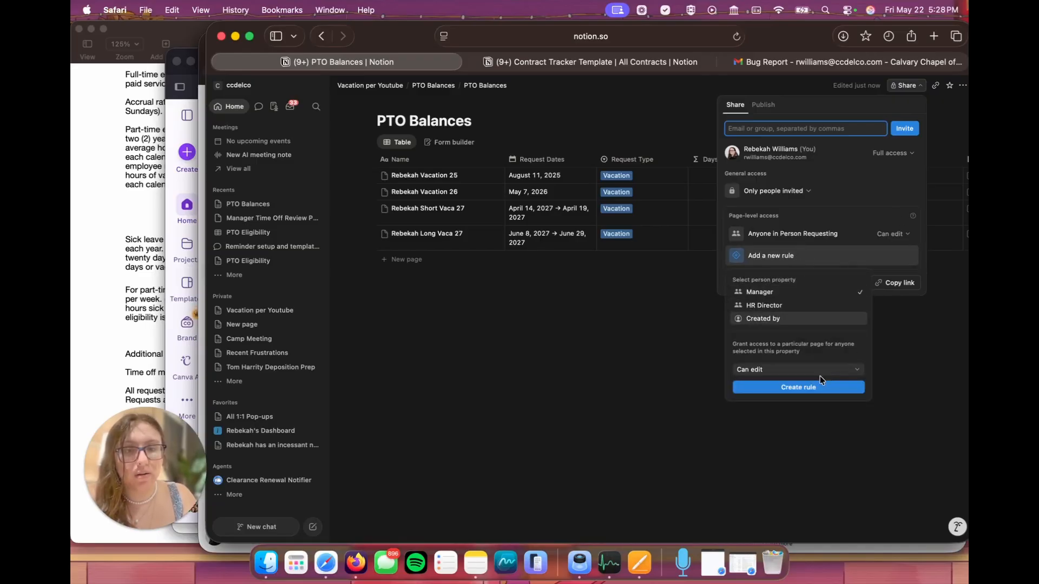
pyautogui.click(793, 387)
pyautogui.click(786, 281)
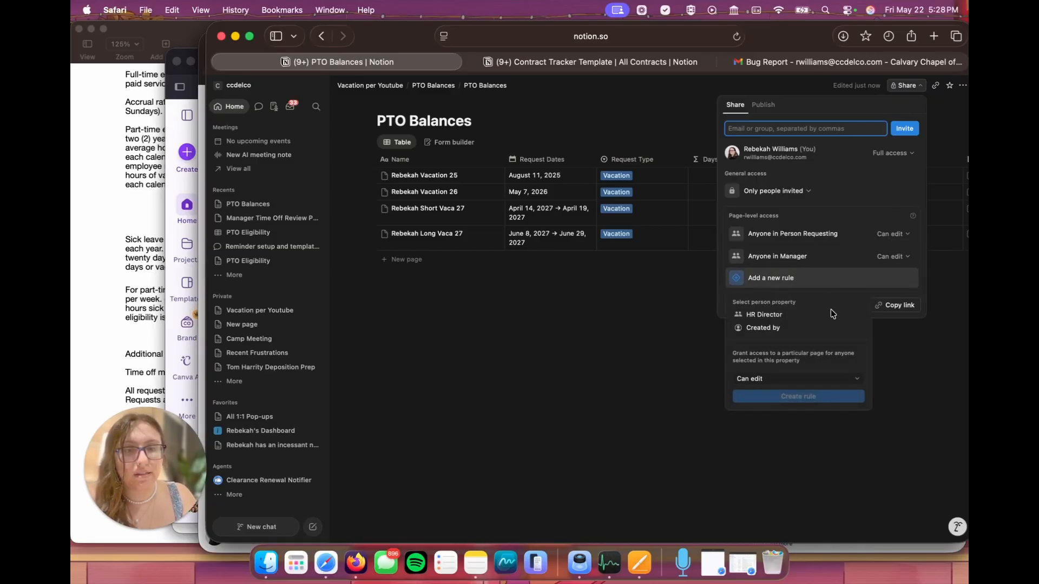
pyautogui.click(836, 314)
pyautogui.click(812, 398)
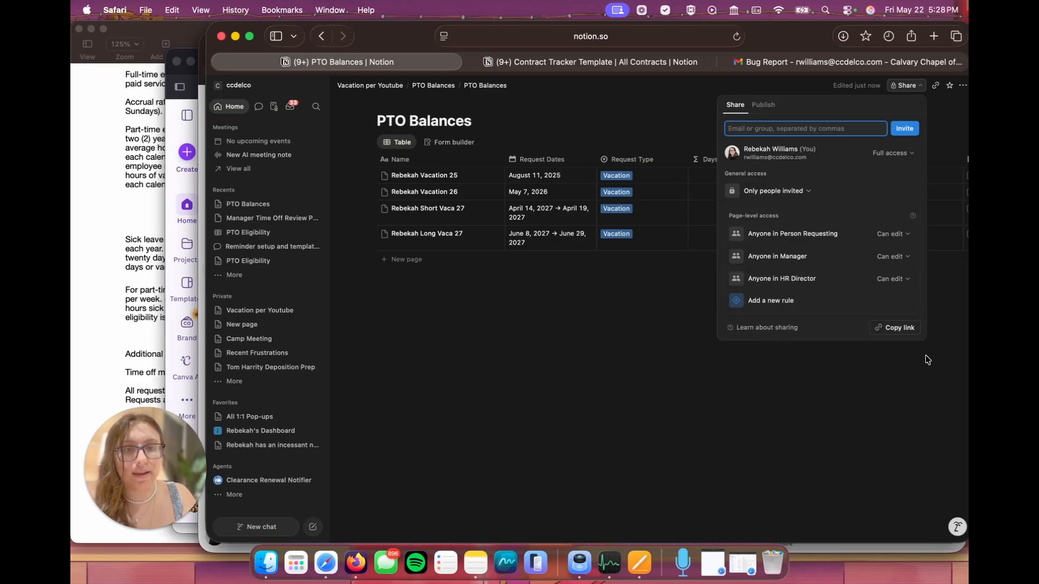
pyautogui.click(721, 395)
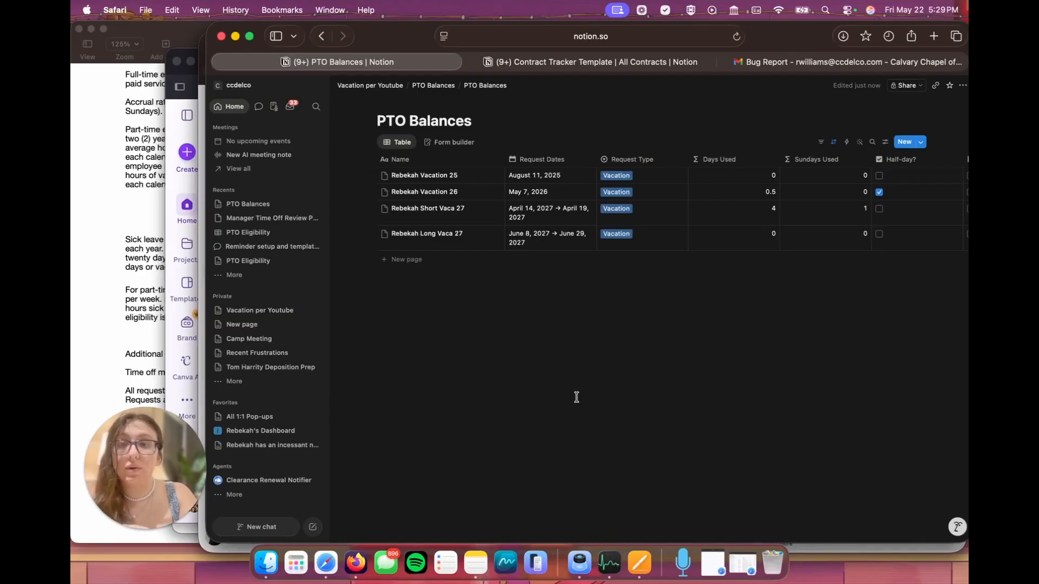
# Step: Open the PTO Eligibility database as a full page from Vacation per Youtube and review its page-level access rules
pyautogui.click(370, 85)
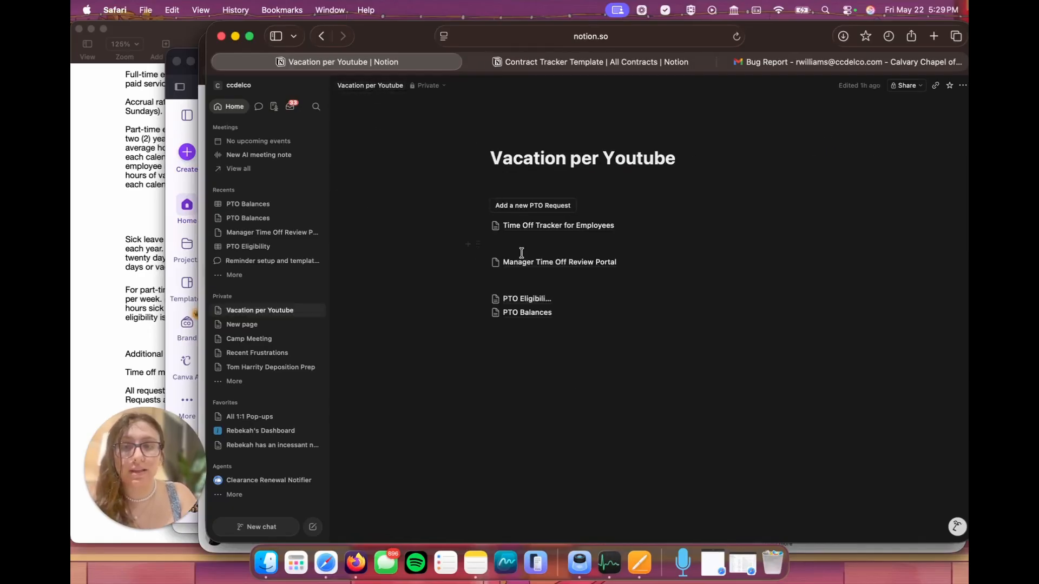
pyautogui.click(524, 297)
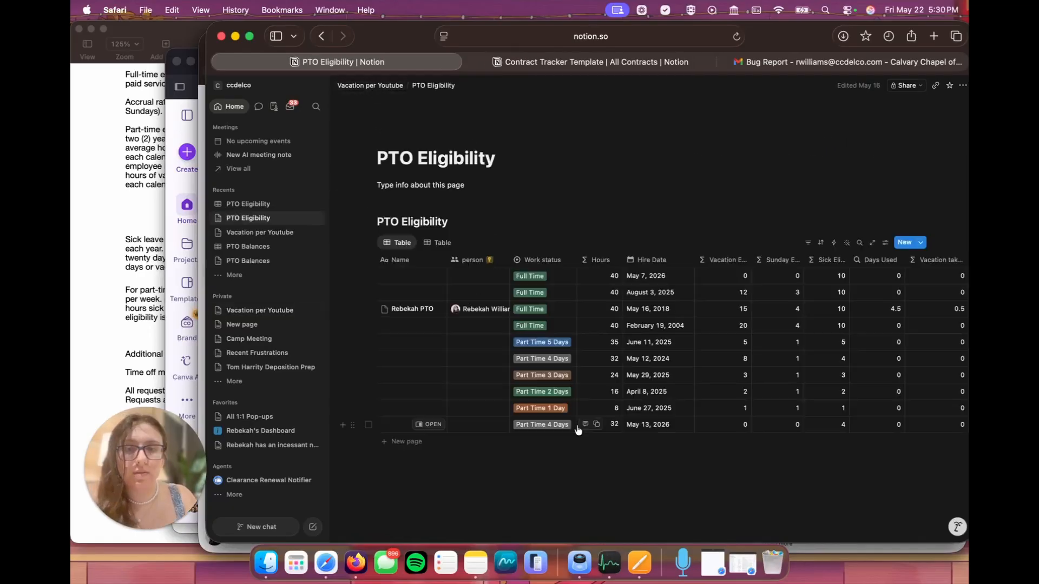
pyautogui.click(874, 246)
pyautogui.click(906, 86)
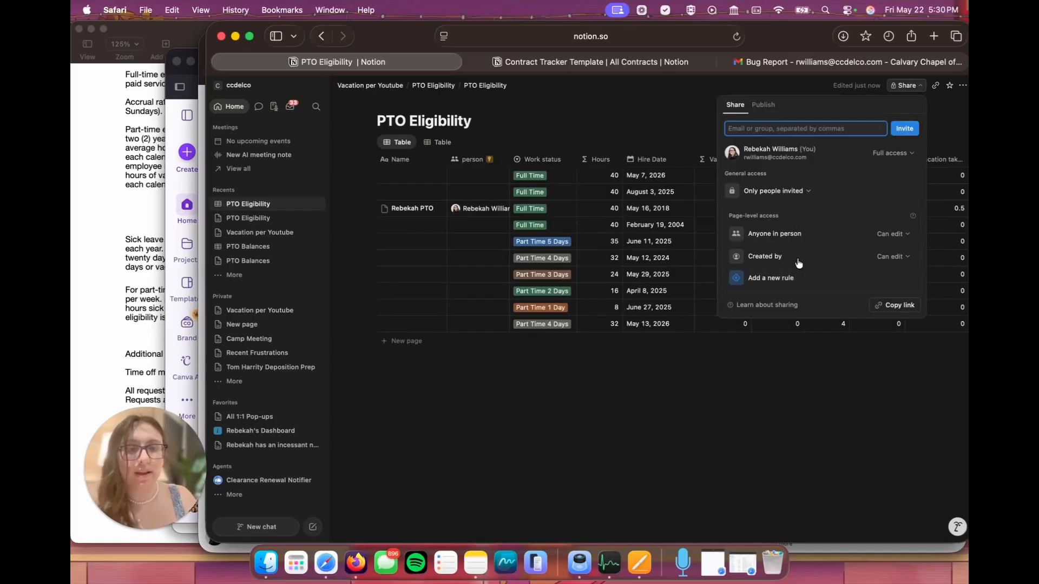
pyautogui.click(741, 422)
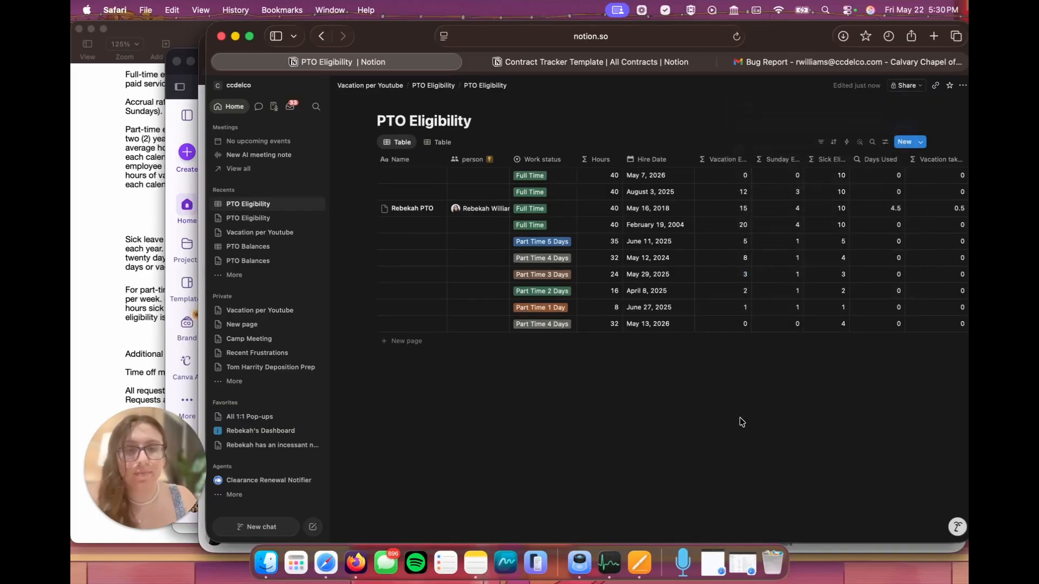
# Step: On the Manager Time Off Review Portal page, insert a calendar view linked to the existing PTO Balances data source
pyautogui.click(268, 232)
pyautogui.click(550, 266)
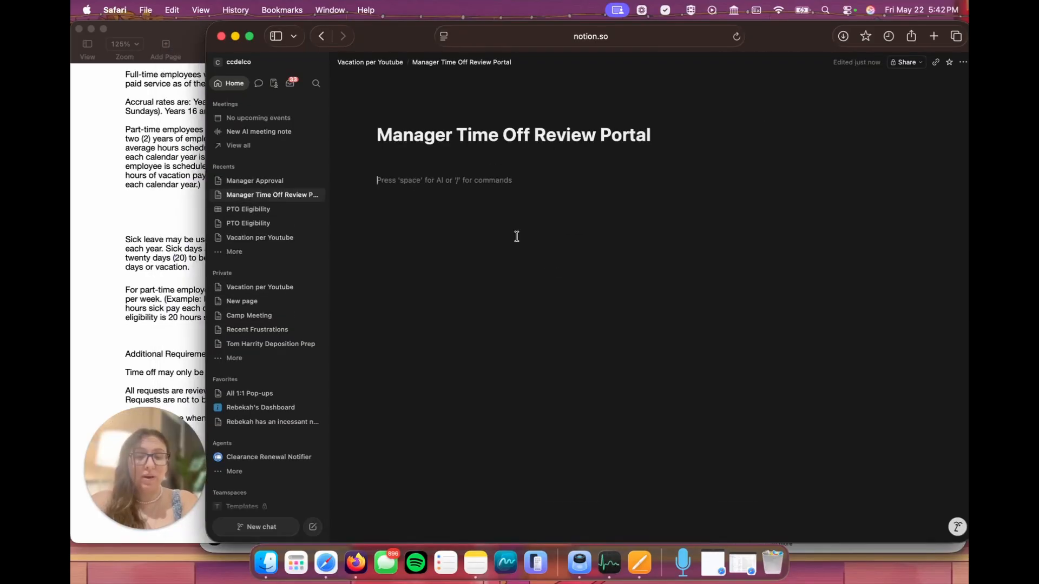
pyautogui.write('/calendar')
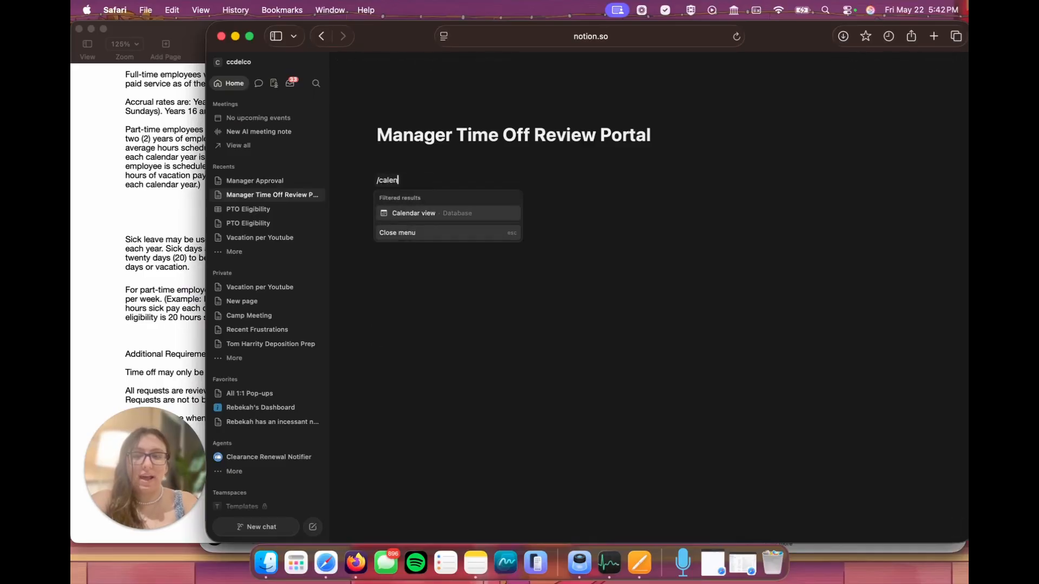
pyautogui.press('Return')
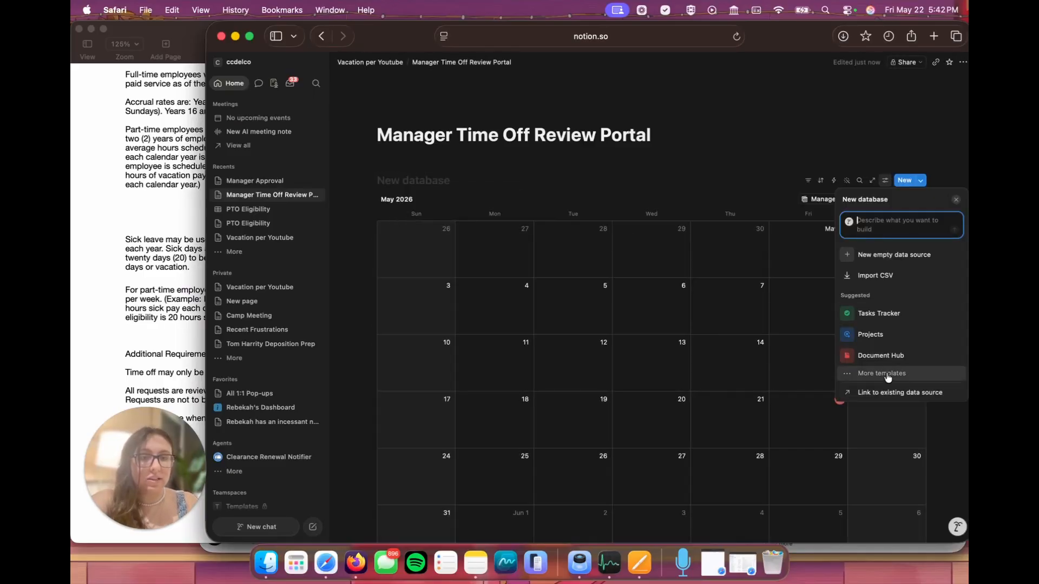
pyautogui.click(887, 393)
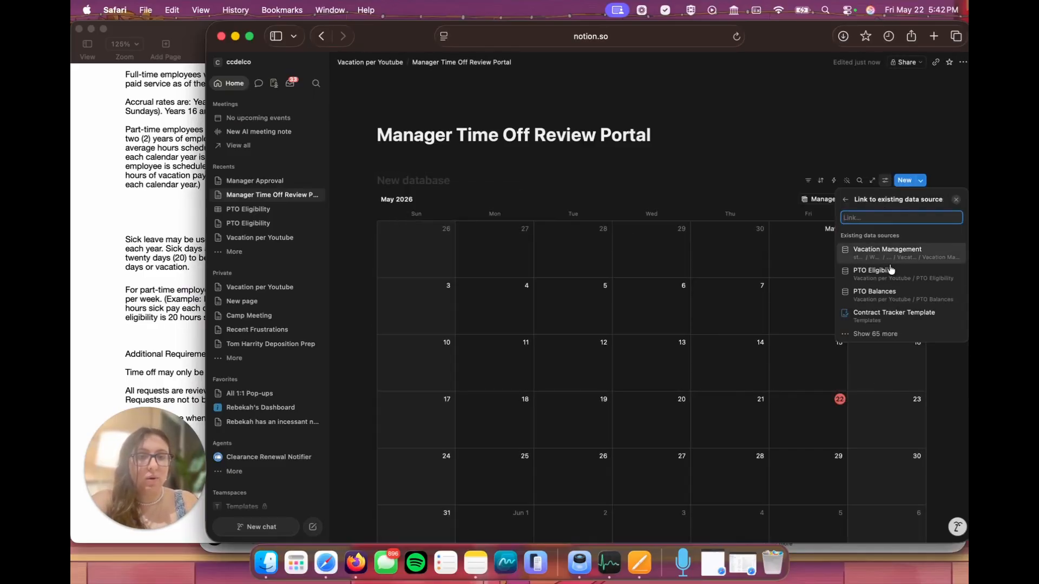
pyautogui.click(893, 296)
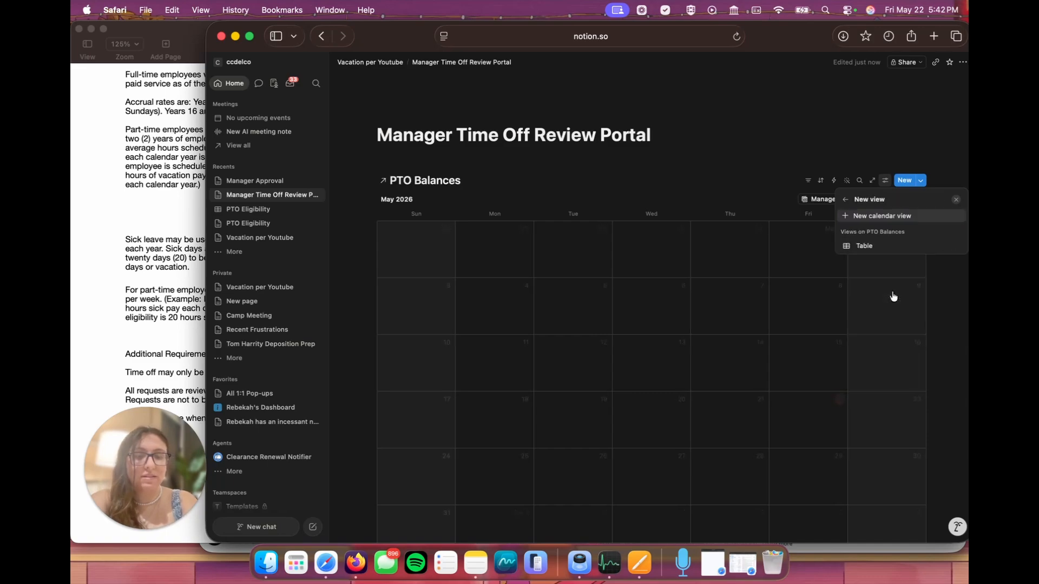
# Step: Filter the portal's calendar view so that Manager contains Me
pyautogui.click(810, 182)
pyautogui.click(809, 182)
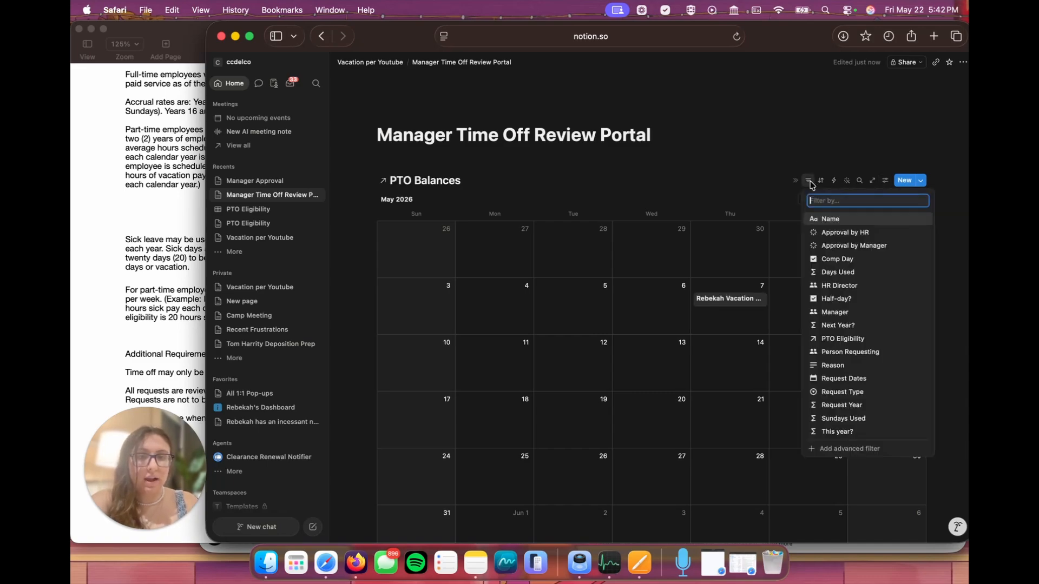
pyautogui.click(842, 314)
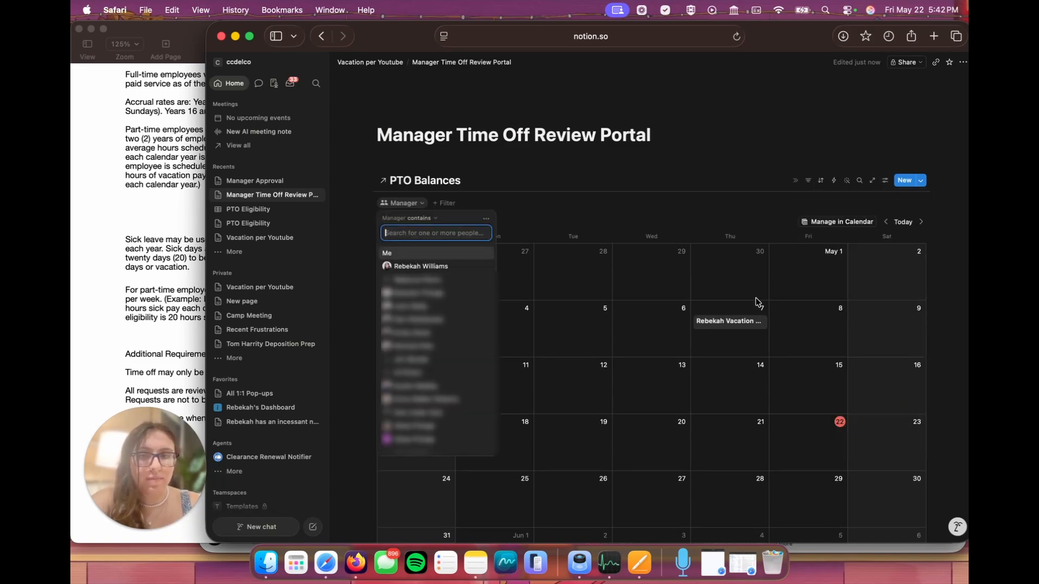
pyautogui.click(401, 255)
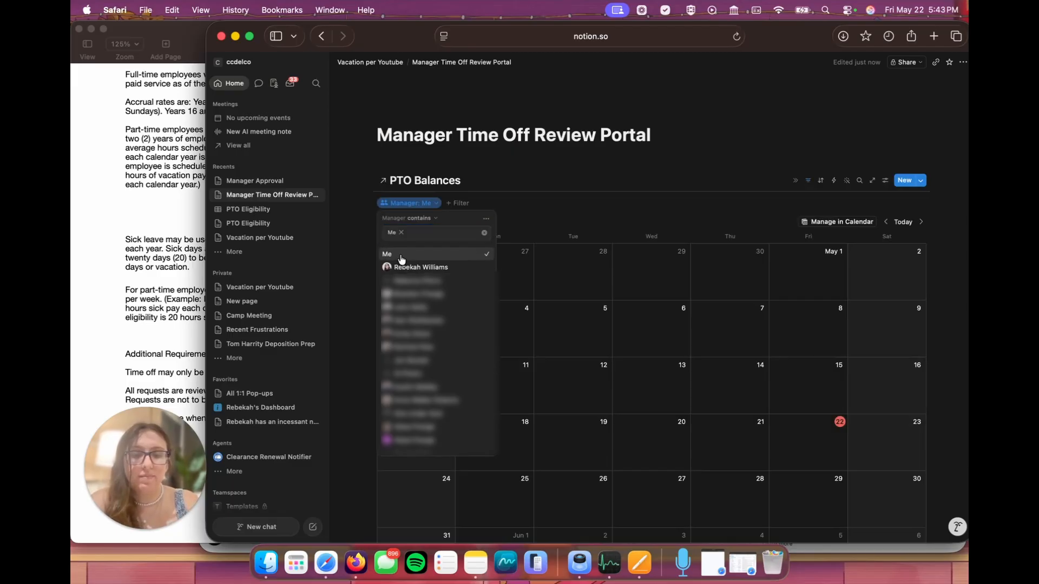
pyautogui.click(542, 206)
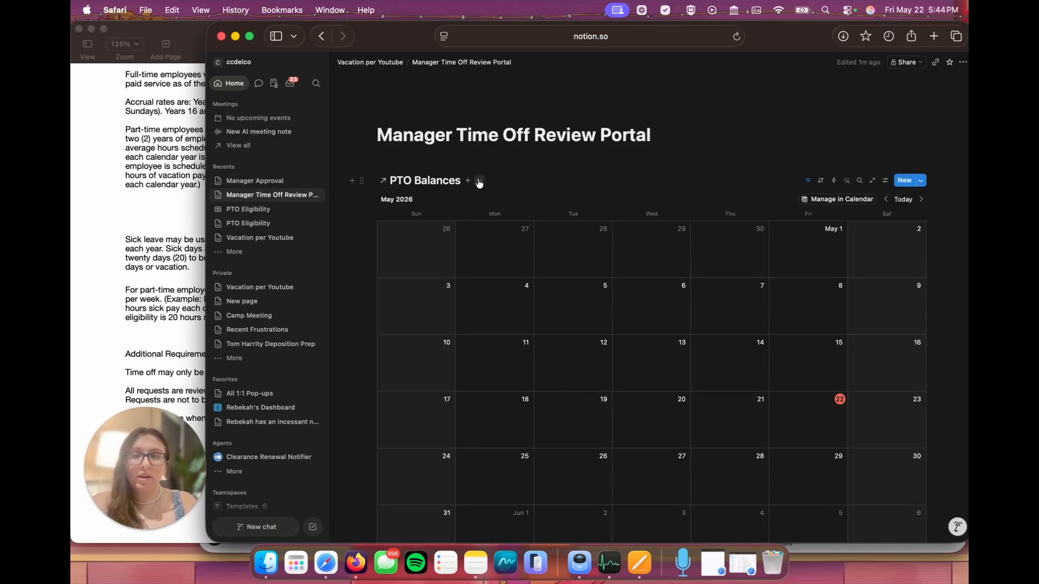
# Step: Hide the linked database's title and add a table view sourced from PTO Balances beside the calendar view
pyautogui.click(479, 181)
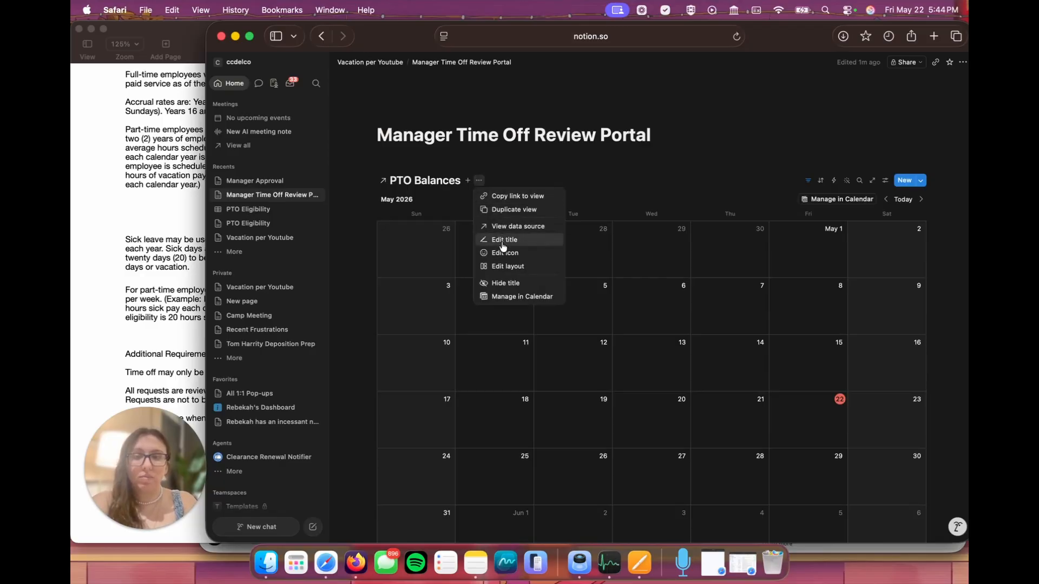
pyautogui.click(505, 284)
pyautogui.click(450, 180)
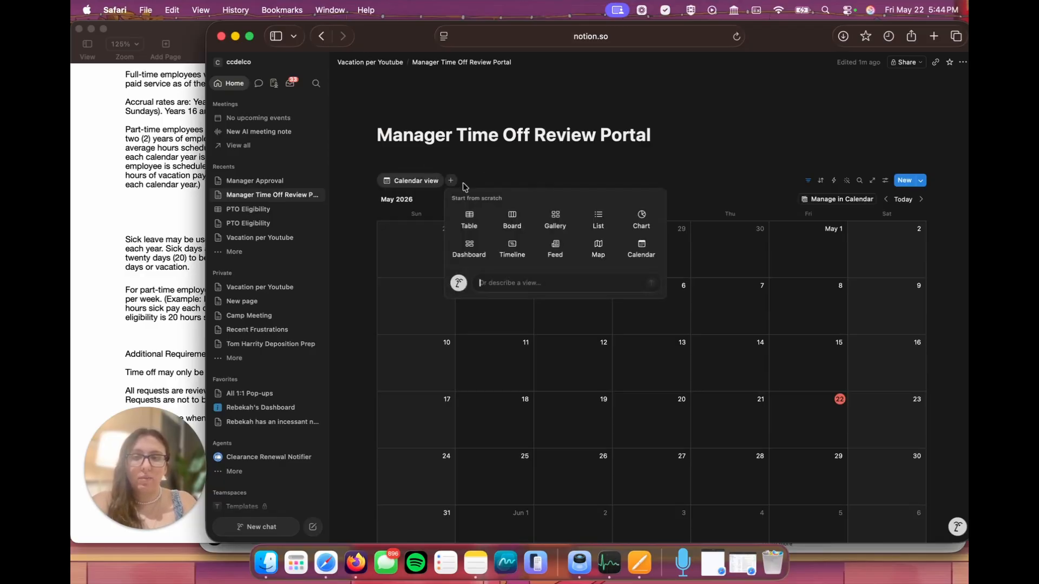
pyautogui.click(465, 221)
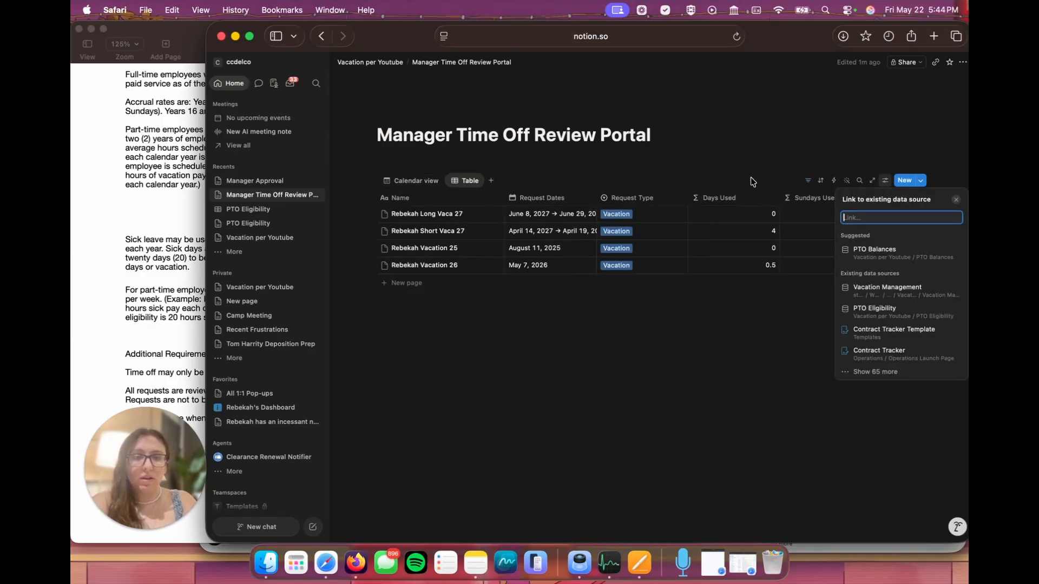
pyautogui.click(893, 255)
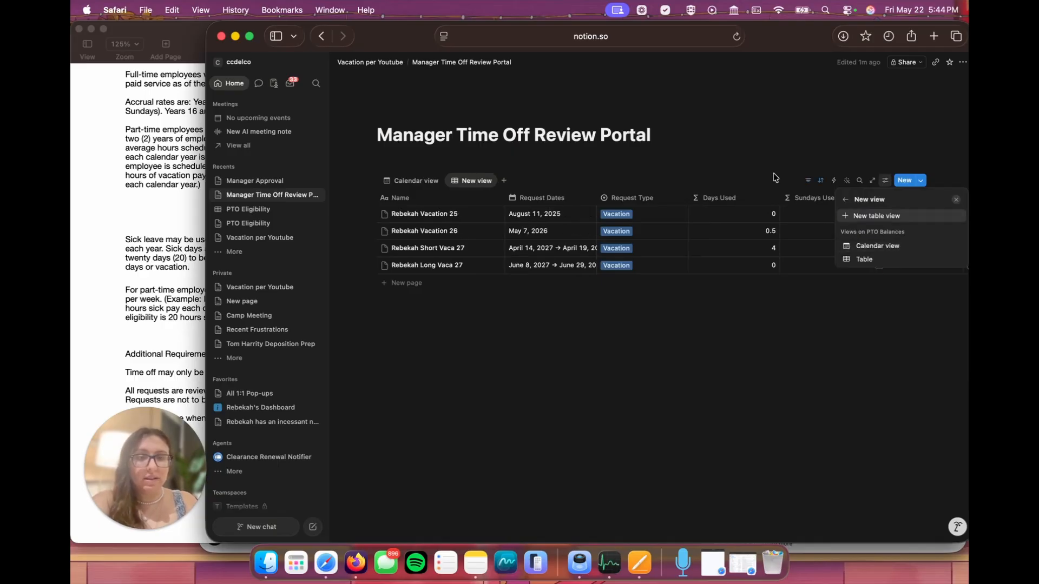
# Step: Filter the new table view so that Manager contains Me
pyautogui.click(808, 182)
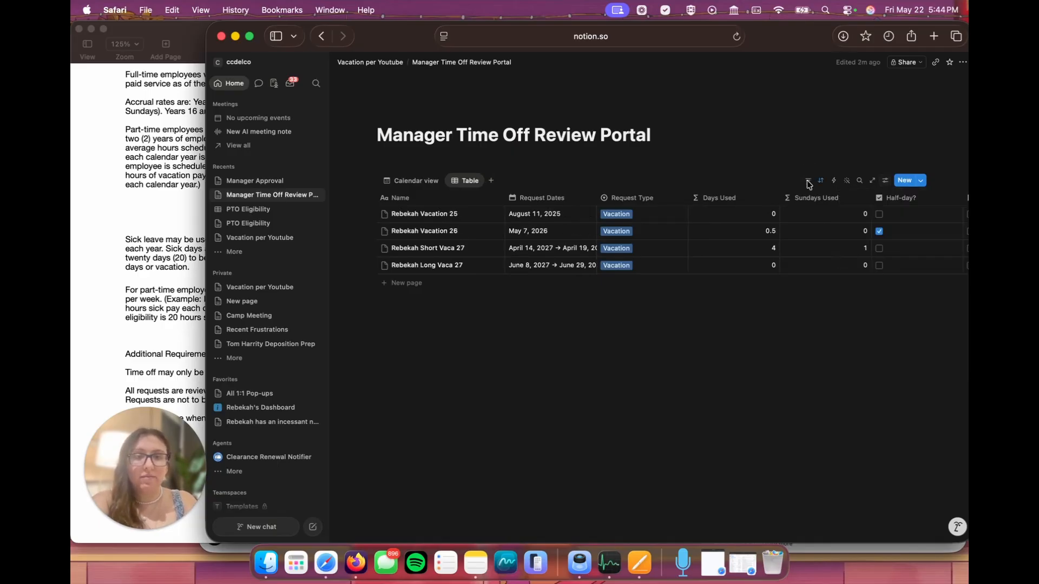
pyautogui.click(808, 182)
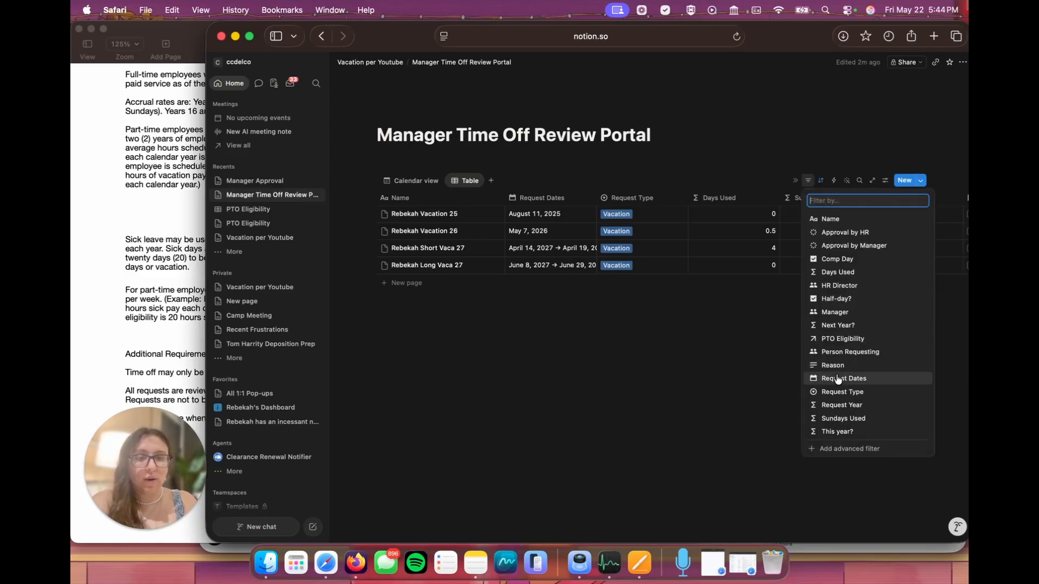
pyautogui.click(836, 312)
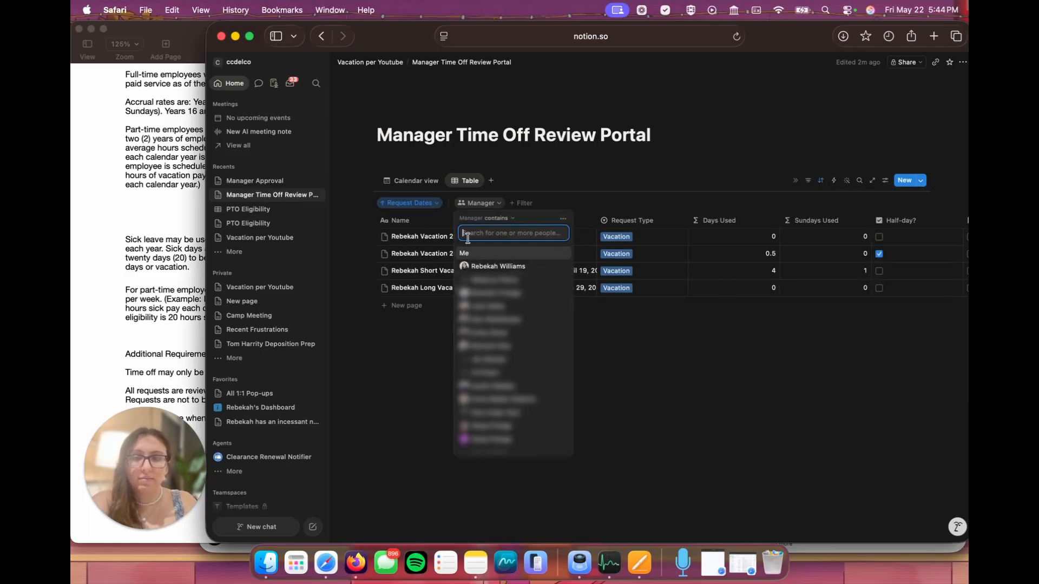
pyautogui.click(486, 254)
# Step: Add a second filter to the table view so that Approval by Manager is To-do, covering Not Reviewed
pyautogui.click(536, 203)
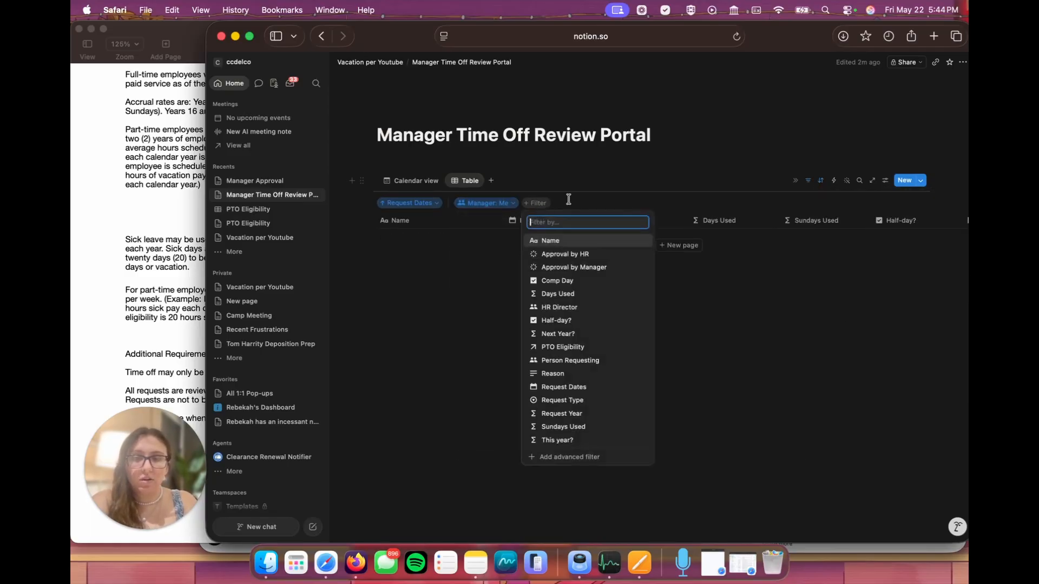
pyautogui.click(593, 267)
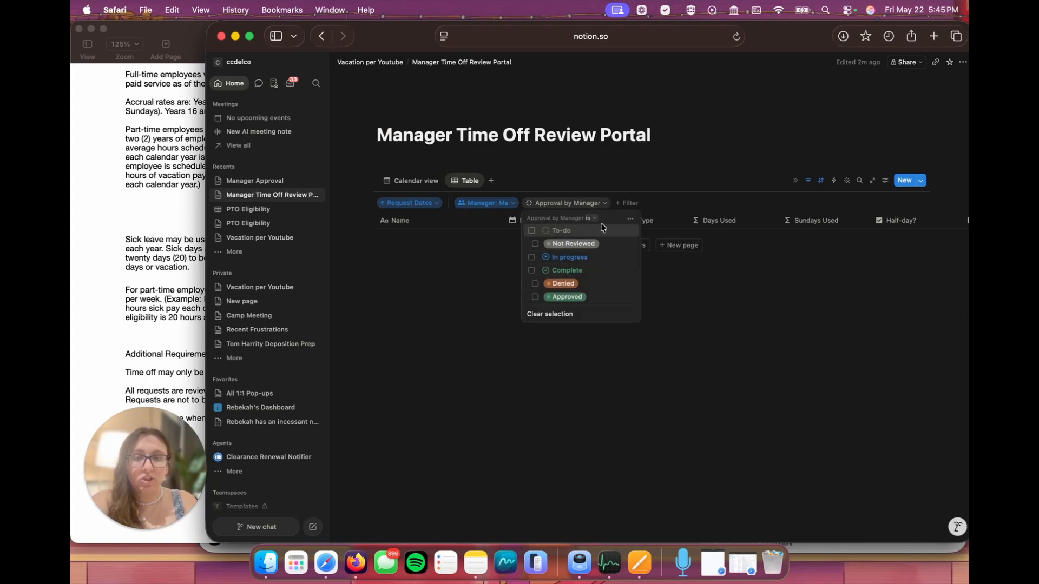
pyautogui.click(533, 231)
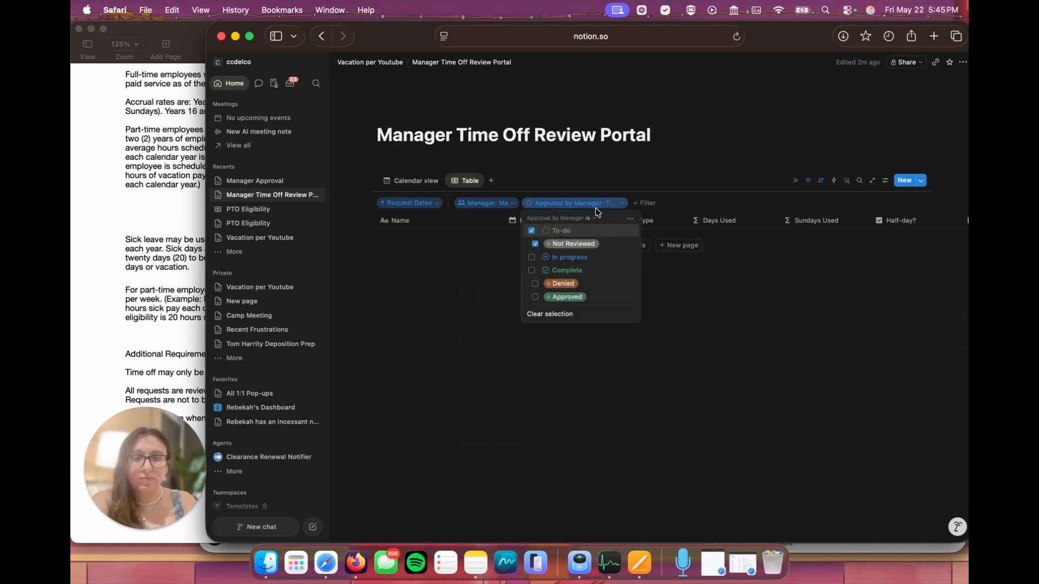
pyautogui.click(531, 230)
pyautogui.click(532, 231)
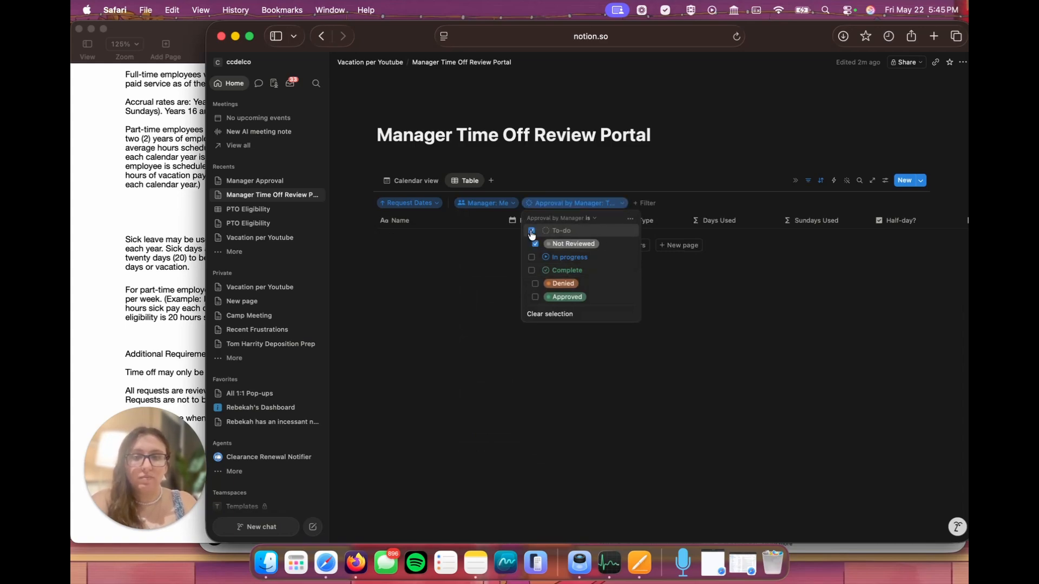
pyautogui.click(620, 177)
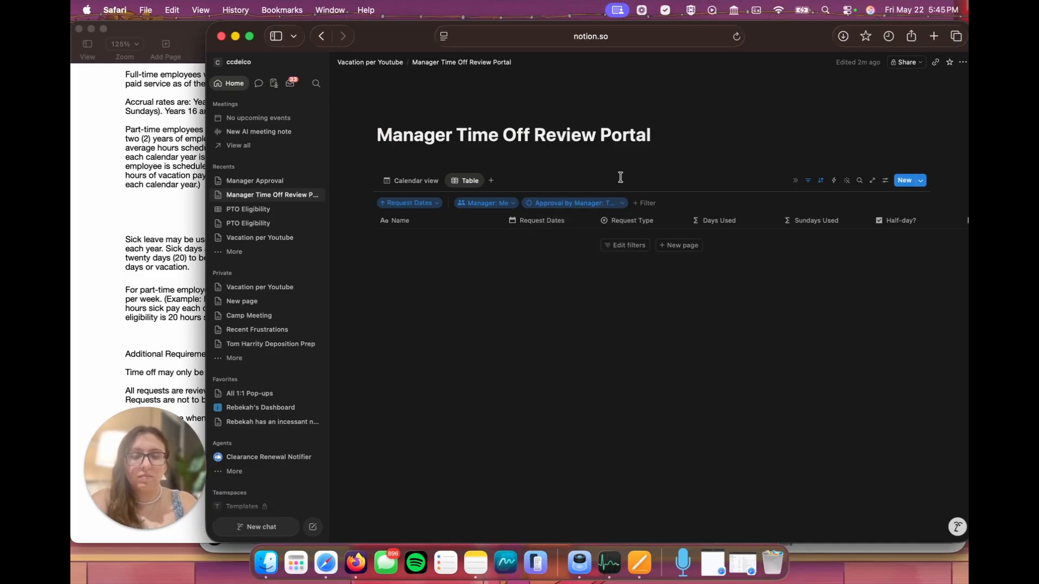
# Step: Rename the table view as Pending Requests
pyautogui.click(470, 181)
pyautogui.click(481, 199)
pyautogui.write('Pending Requests')
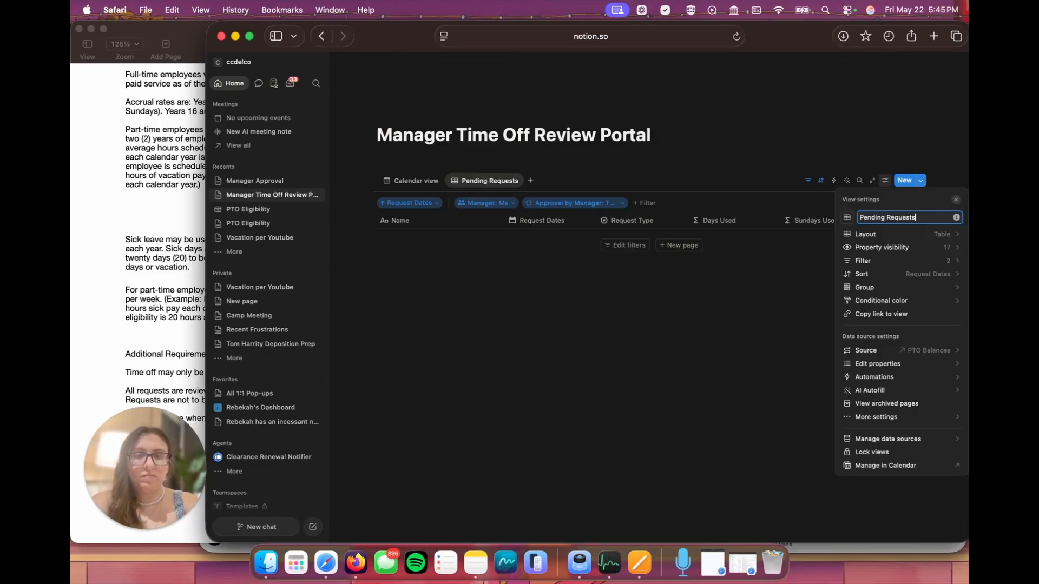
pyautogui.click(680, 159)
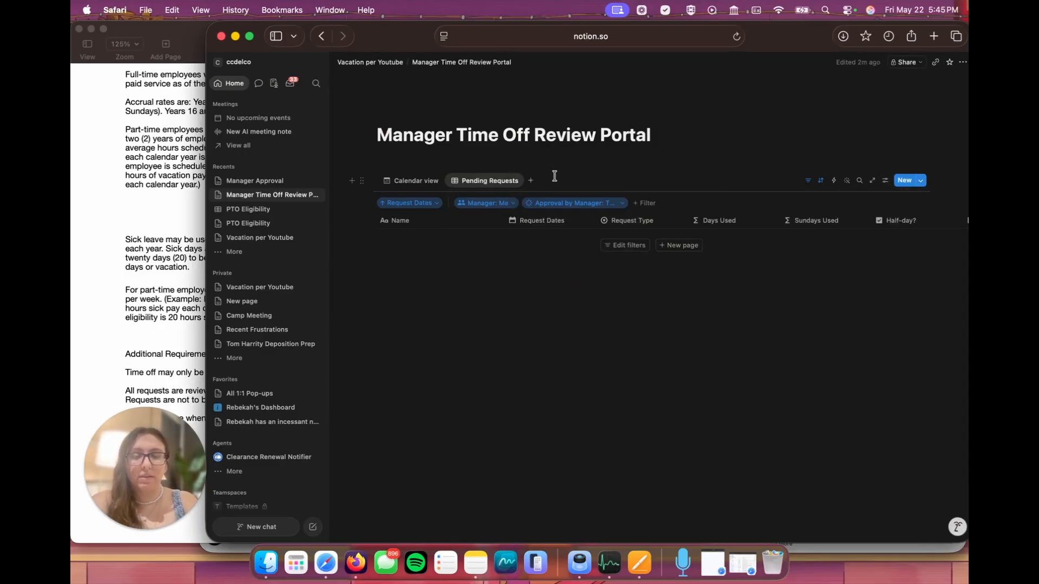
# Step: Hide Days Used, Sundays Used, Half-day?, Comp Day and Approval by HR in the Pending Requests view, and move Approval by Manager below Reason
pyautogui.click(885, 180)
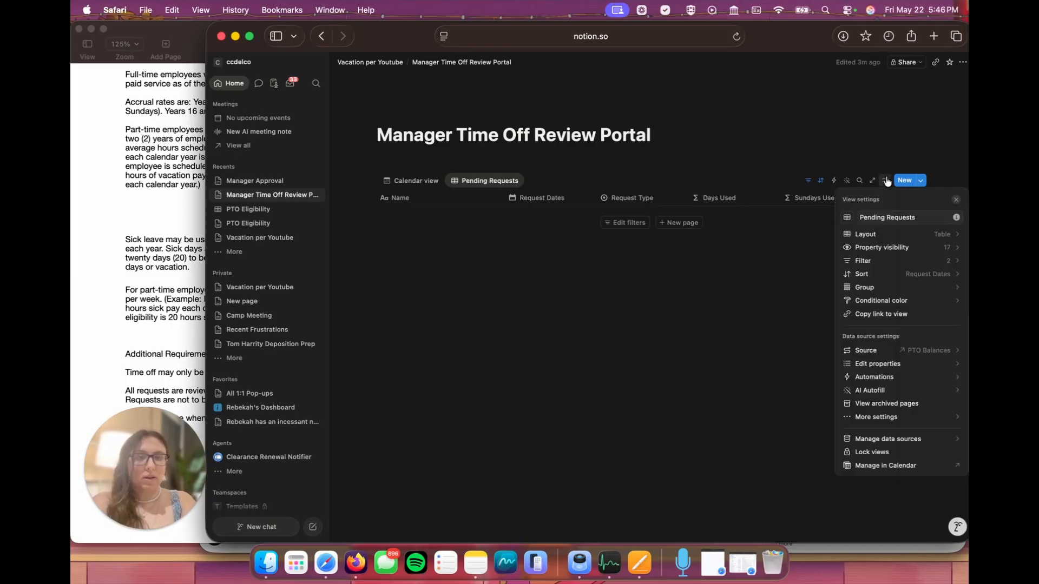
pyautogui.click(914, 248)
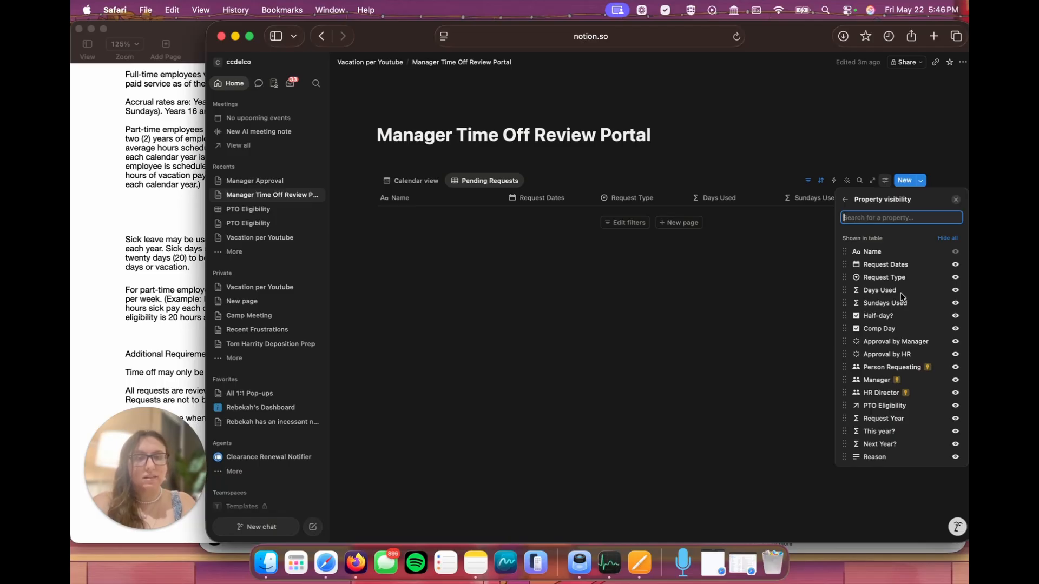
pyautogui.click(956, 290)
pyautogui.click(955, 289)
pyautogui.click(956, 290)
pyautogui.click(955, 290)
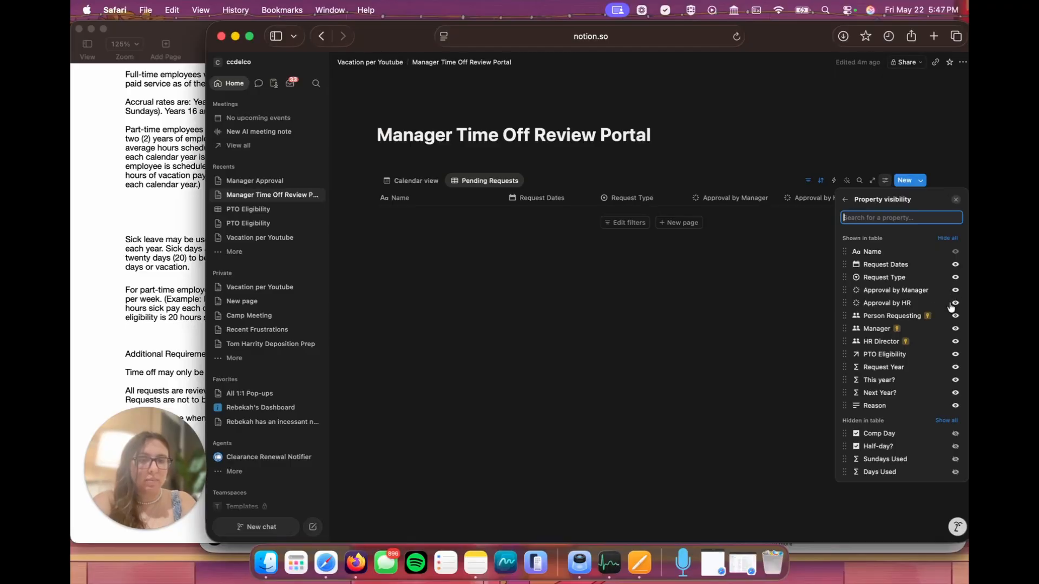
pyautogui.click(955, 305)
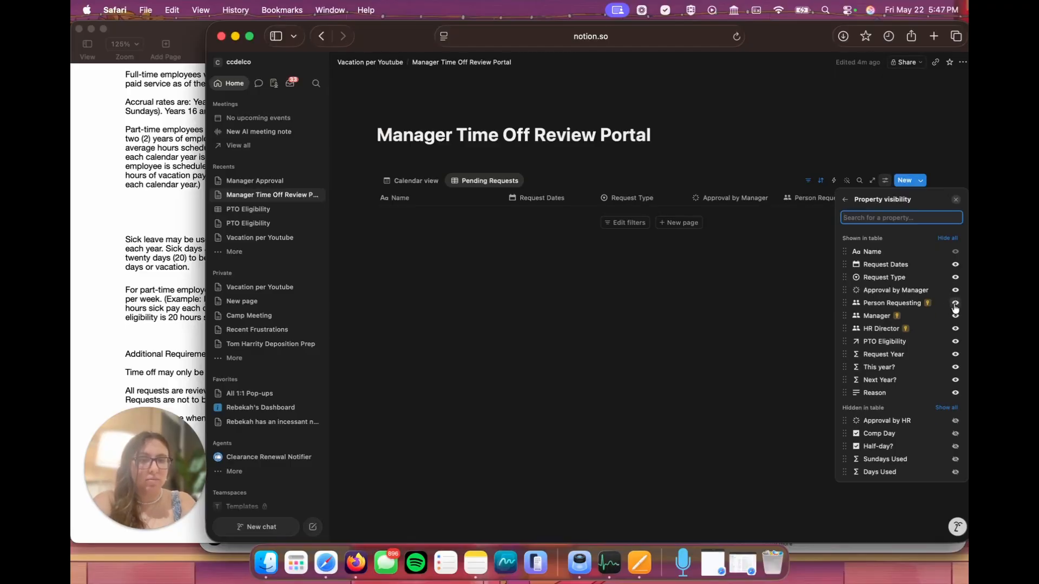
pyautogui.moveTo(845, 291); pyautogui.dragTo(847, 382)
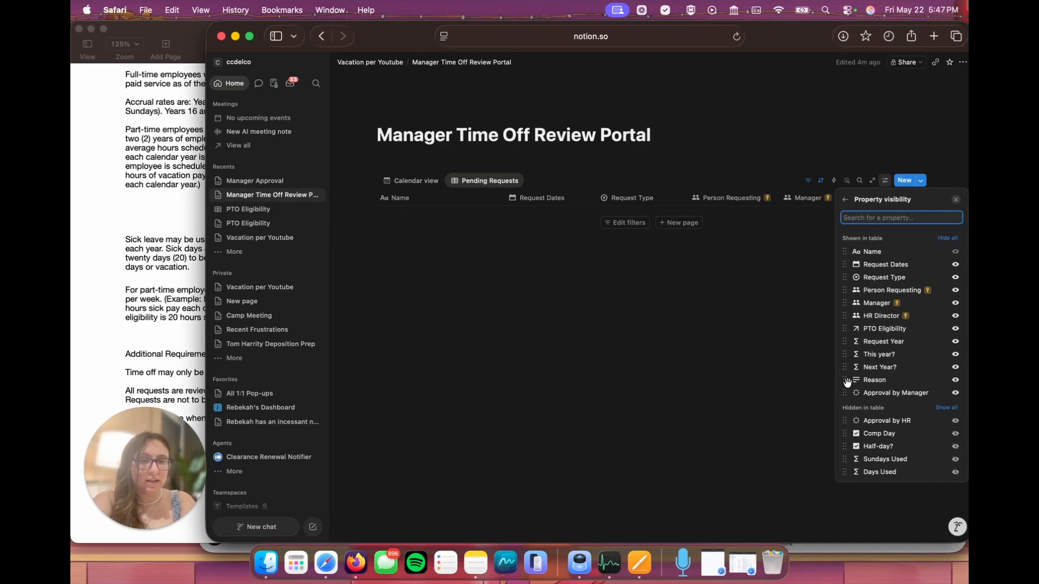
# Step: Hide Manager, HR Director, PTO Eligibility, Request Year, This year? and Next Year? in Pending Requests, and show Days used alert
pyautogui.click(955, 303)
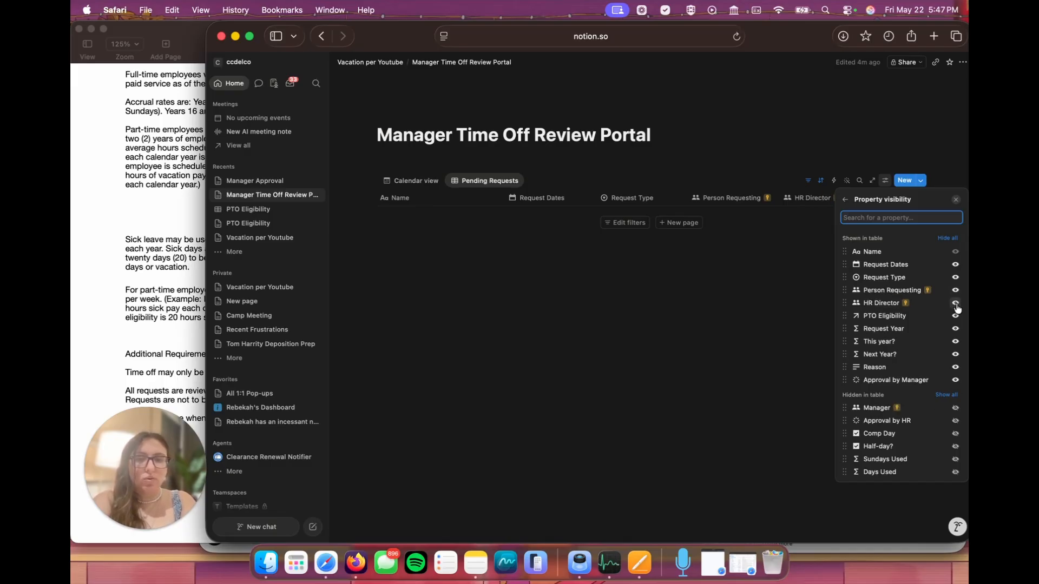
pyautogui.click(955, 304)
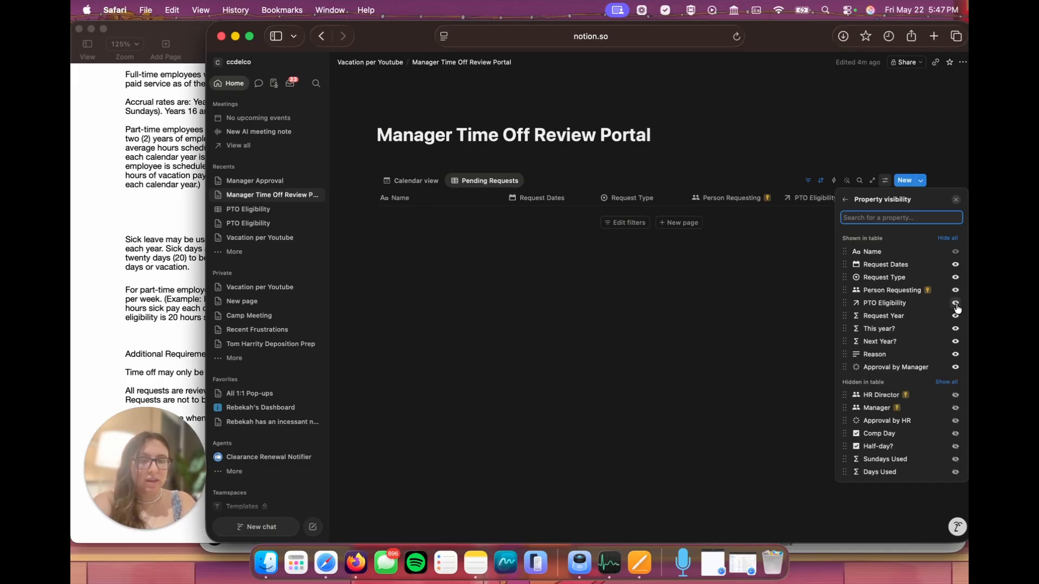
pyautogui.click(955, 304)
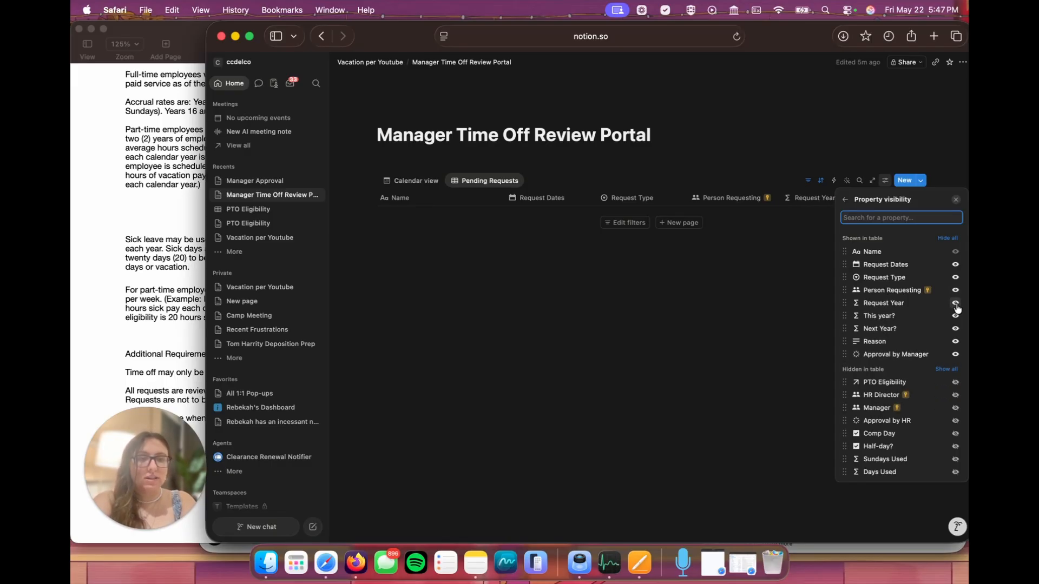
pyautogui.click(955, 304)
pyautogui.click(955, 304)
pyautogui.click(955, 304)
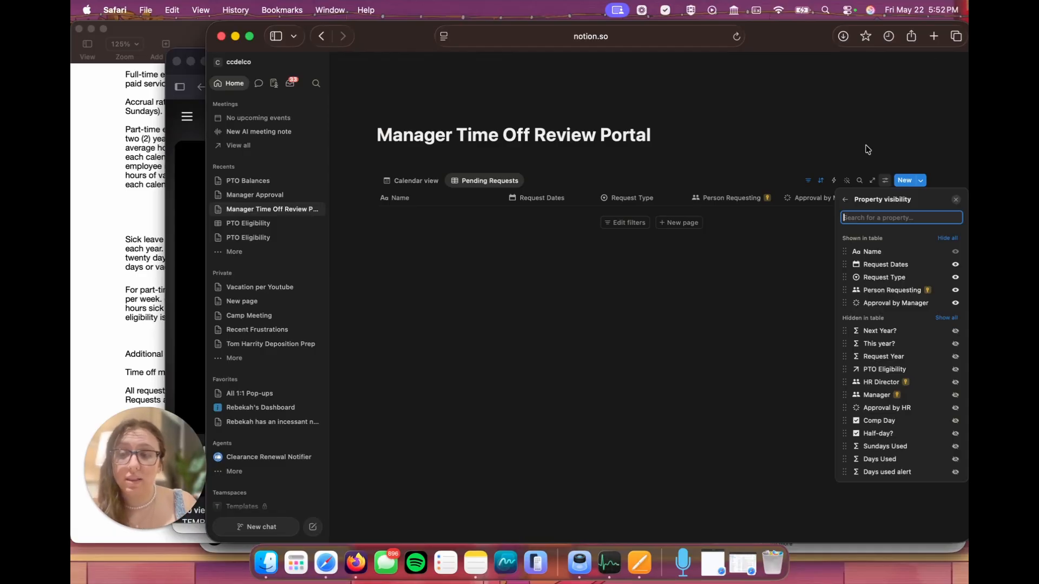
pyautogui.click(954, 472)
pyautogui.click(790, 349)
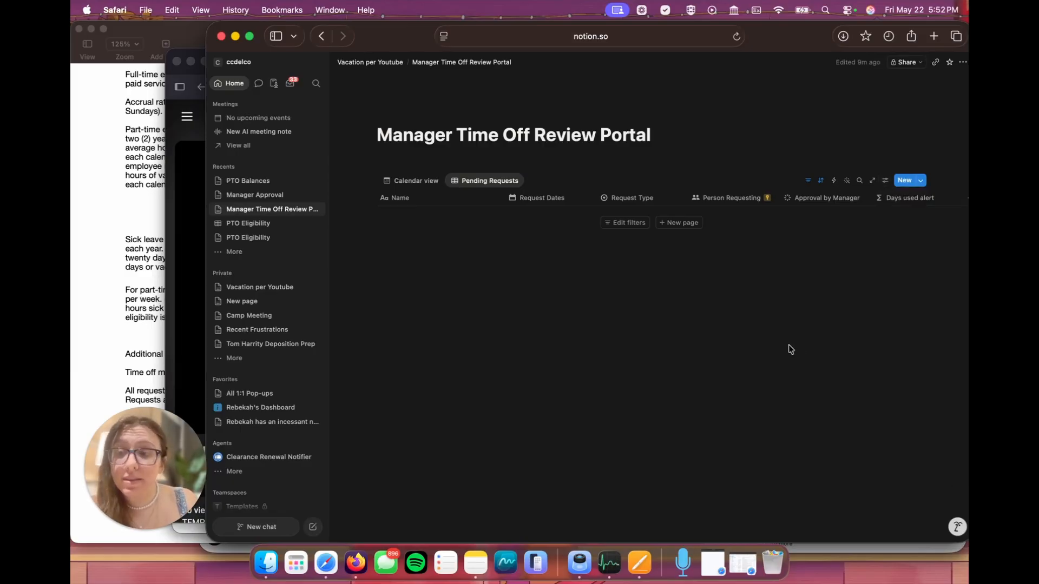
# Step: Examine the earlier versions of the Manager Time Off Review Portal page in its version history
pyautogui.click(964, 64)
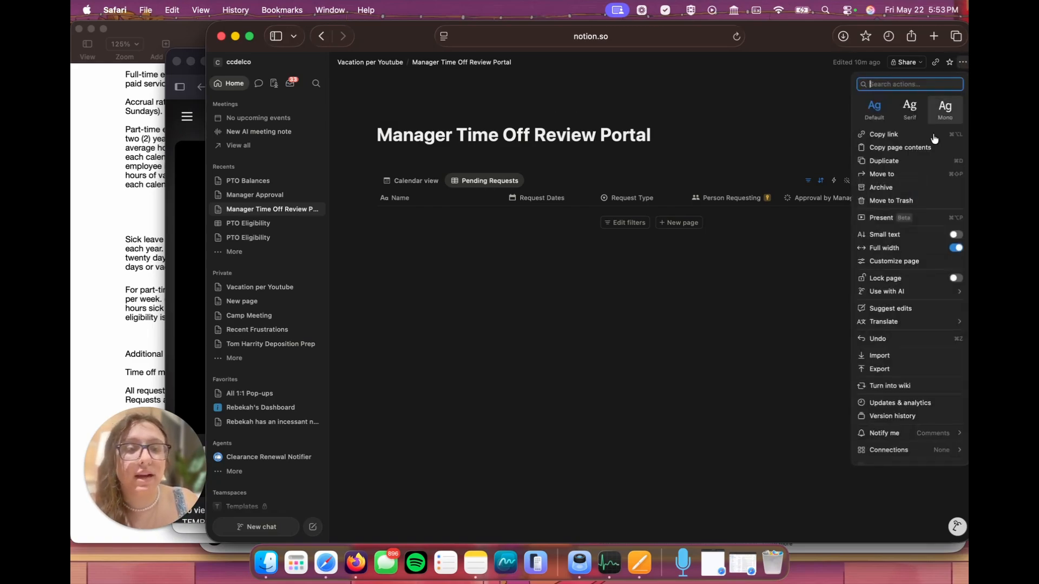
pyautogui.click(900, 417)
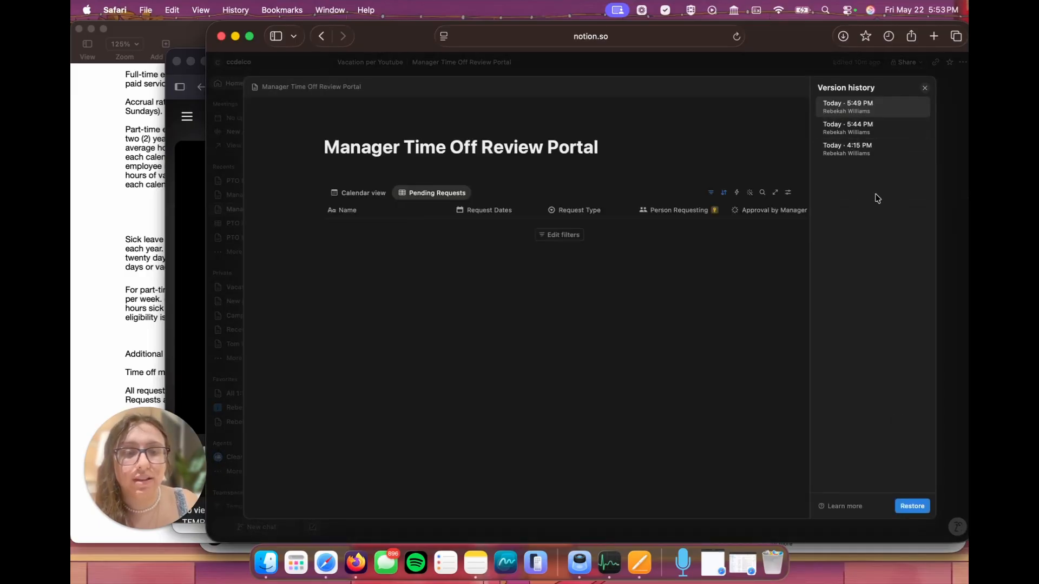
pyautogui.click(848, 130)
pyautogui.click(848, 153)
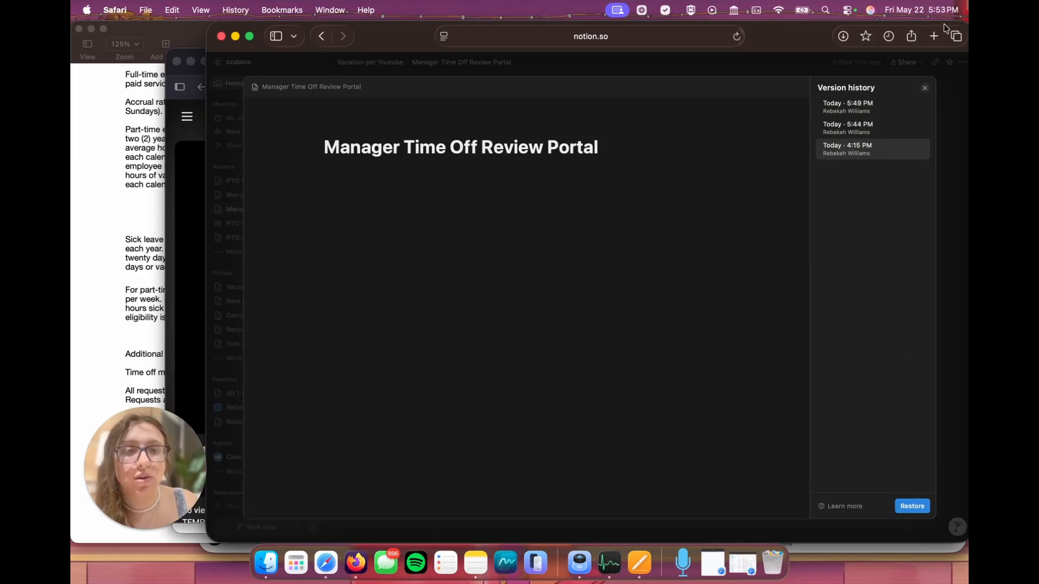
pyautogui.click(924, 88)
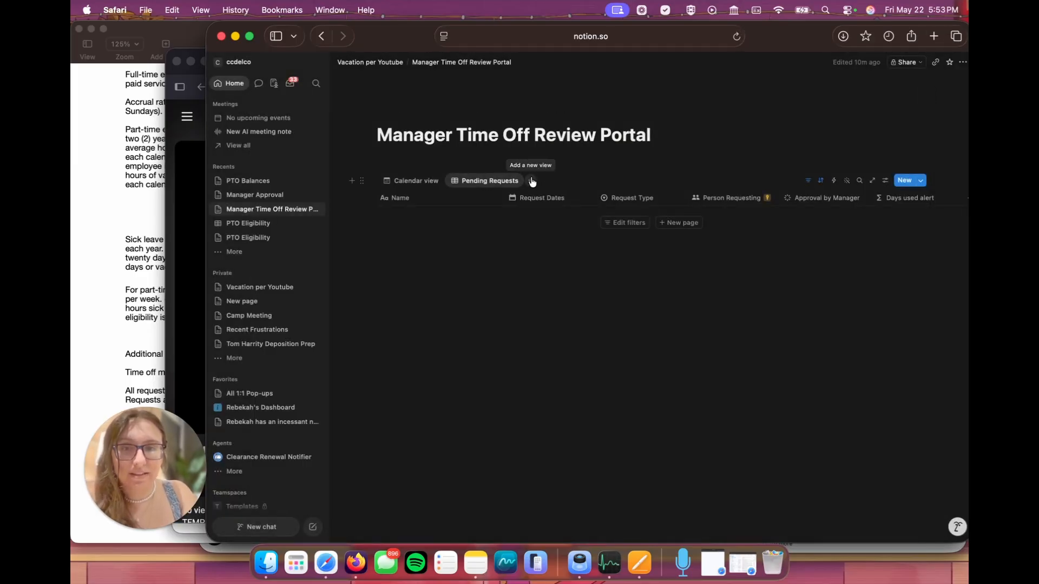
# Step: Duplicate the Pending Requests view and rename the copy as Finalized Requests
pyautogui.click(512, 182)
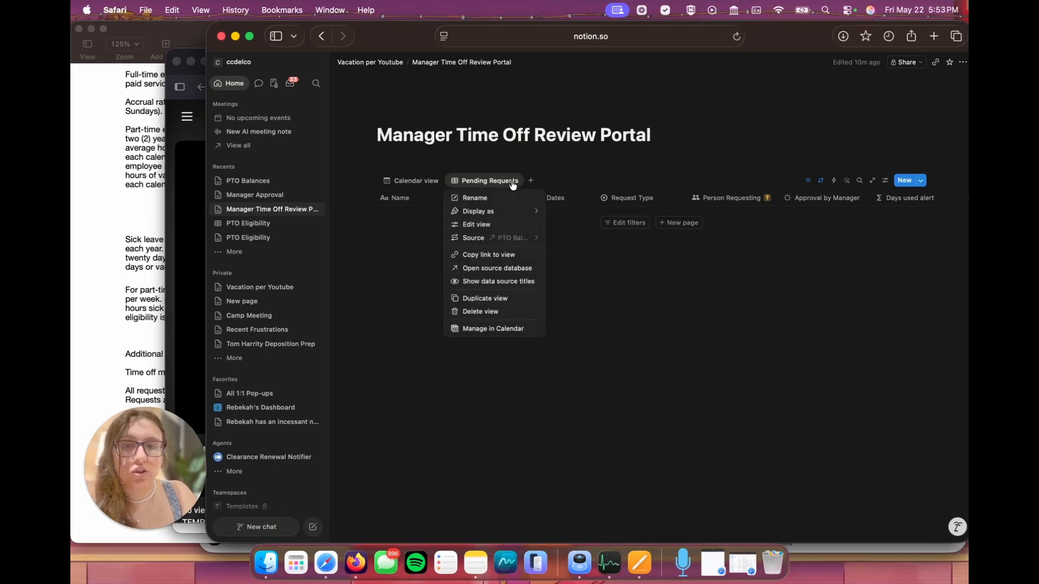
pyautogui.click(485, 298)
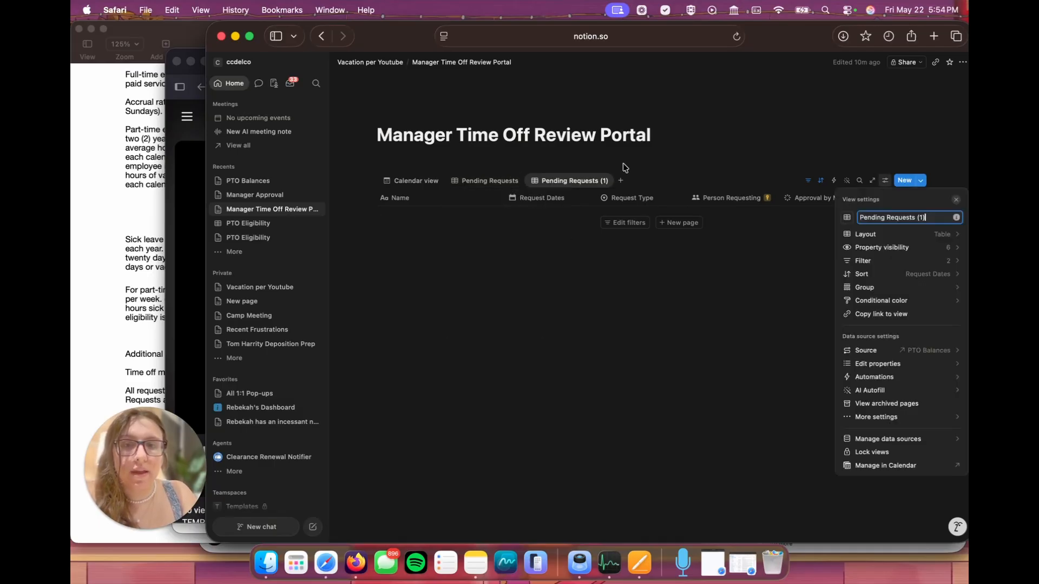
pyautogui.doubleClick(868, 217)
pyautogui.write('Finalized')
pyautogui.click(933, 217)
pyautogui.press('BackSpace')
pyautogui.press('BackSpace')
pyautogui.press('BackSpace')
pyautogui.press('BackSpace')
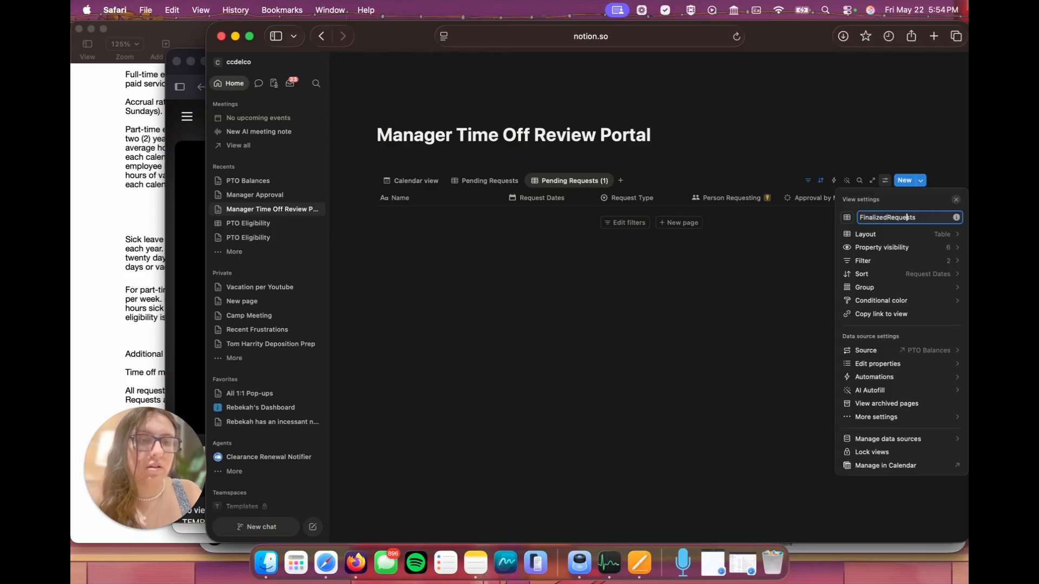
pyautogui.click(887, 216)
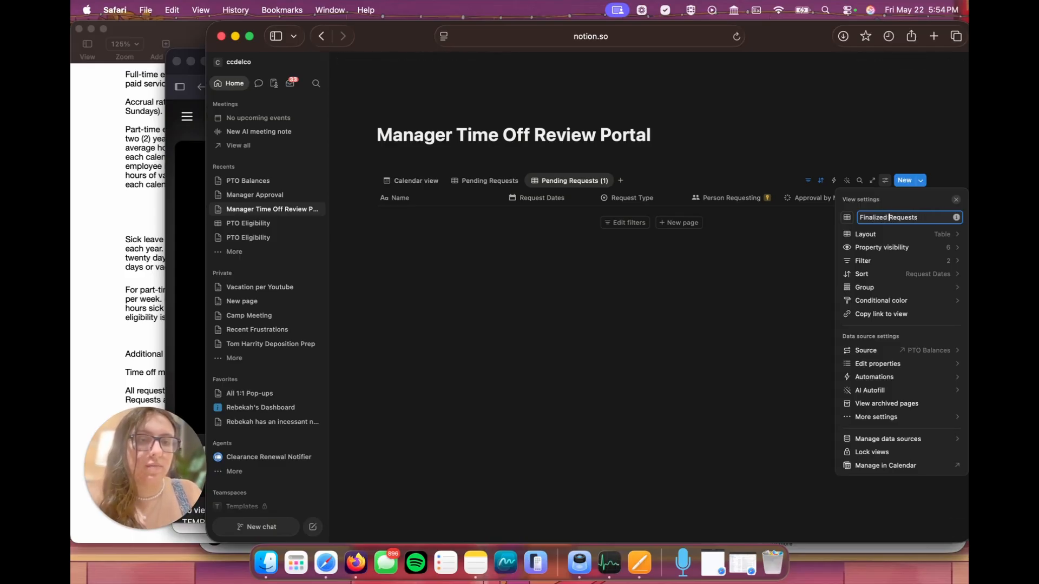
# Step: Change the Finalized Requests view's Approval by Manager filter from To-do to Complete, covering Denied and Approved
pyautogui.click(864, 260)
pyautogui.click(895, 232)
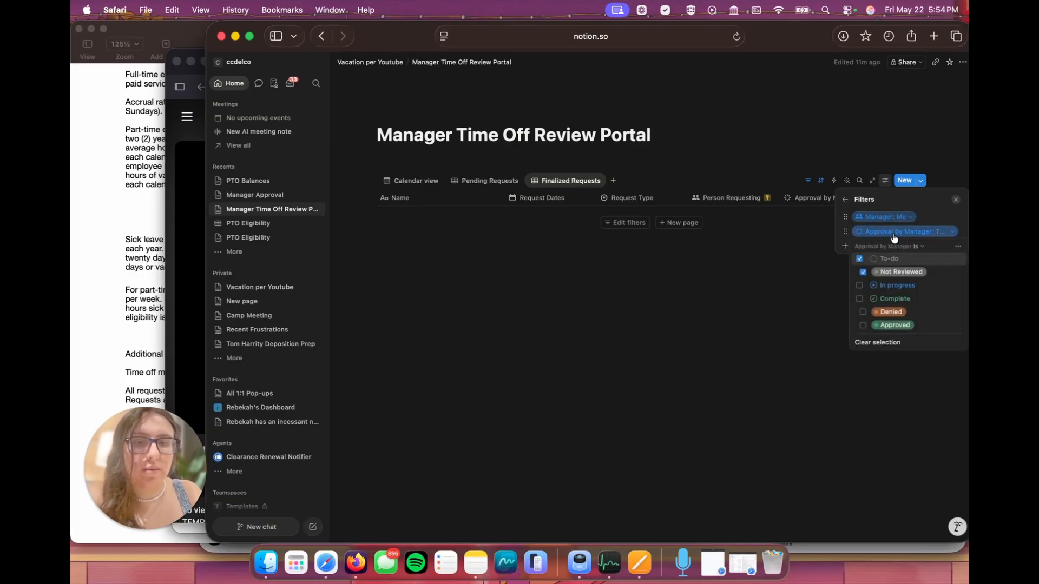
pyautogui.click(862, 272)
pyautogui.click(860, 299)
pyautogui.click(707, 344)
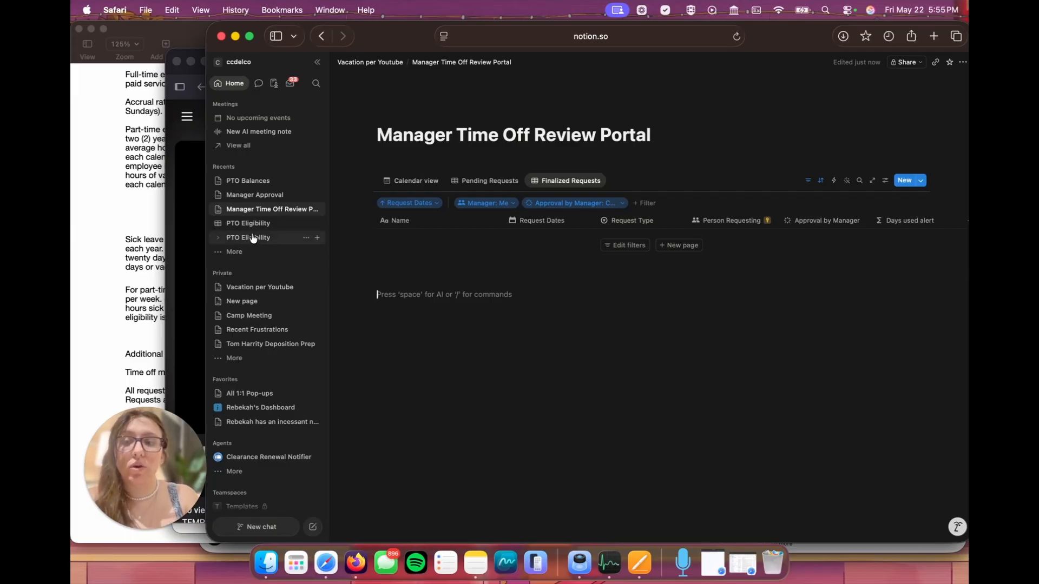
# Step: Insert a Person property named Manager Overview before PTO Eligibility in the PTO Balances database
pyautogui.click(248, 184)
pyautogui.hscroll(5, 789, 236)
pyautogui.hscroll(10, 791, 234)
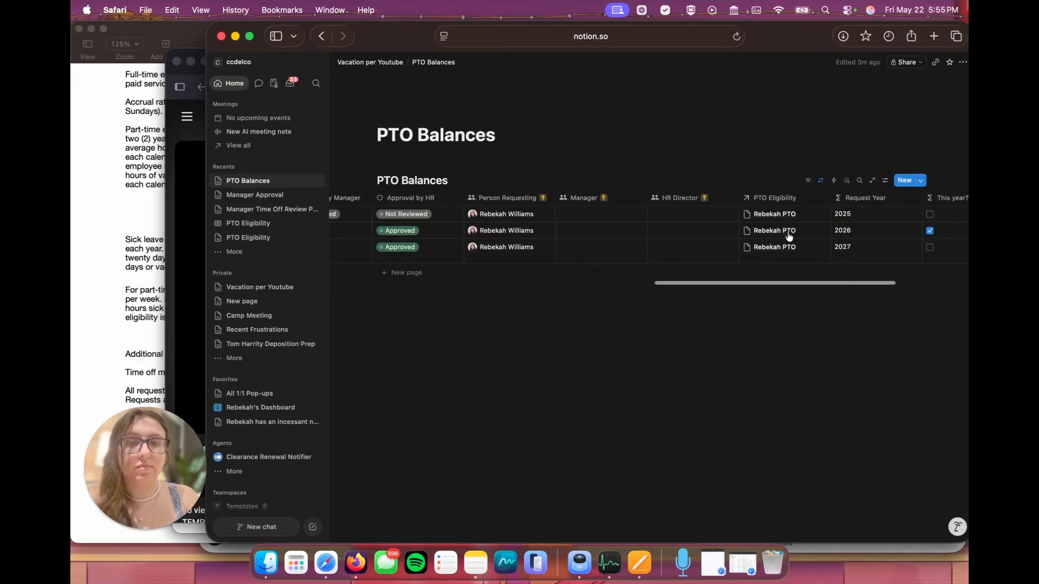
pyautogui.click(767, 199)
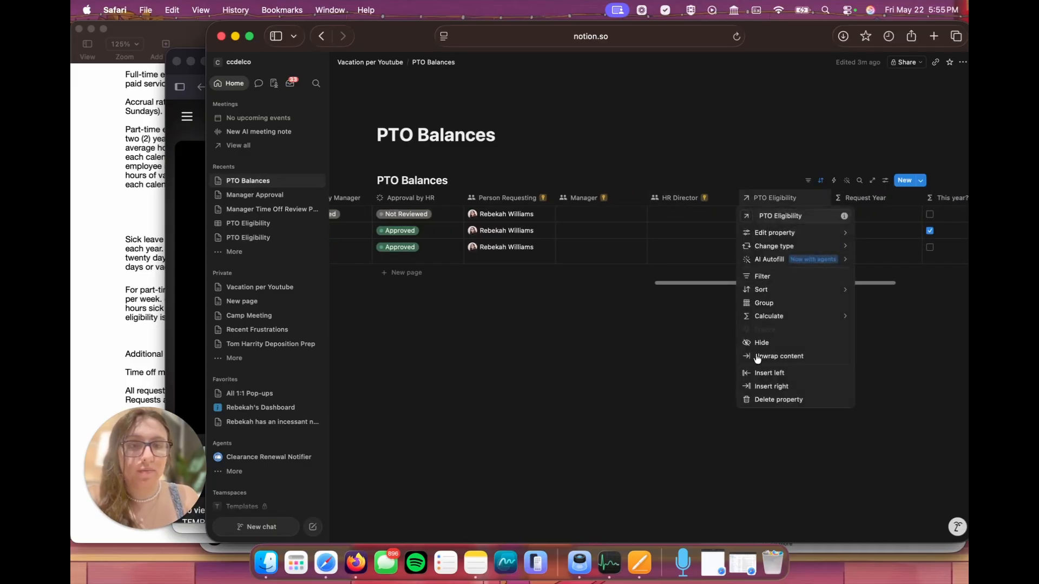
pyautogui.click(771, 372)
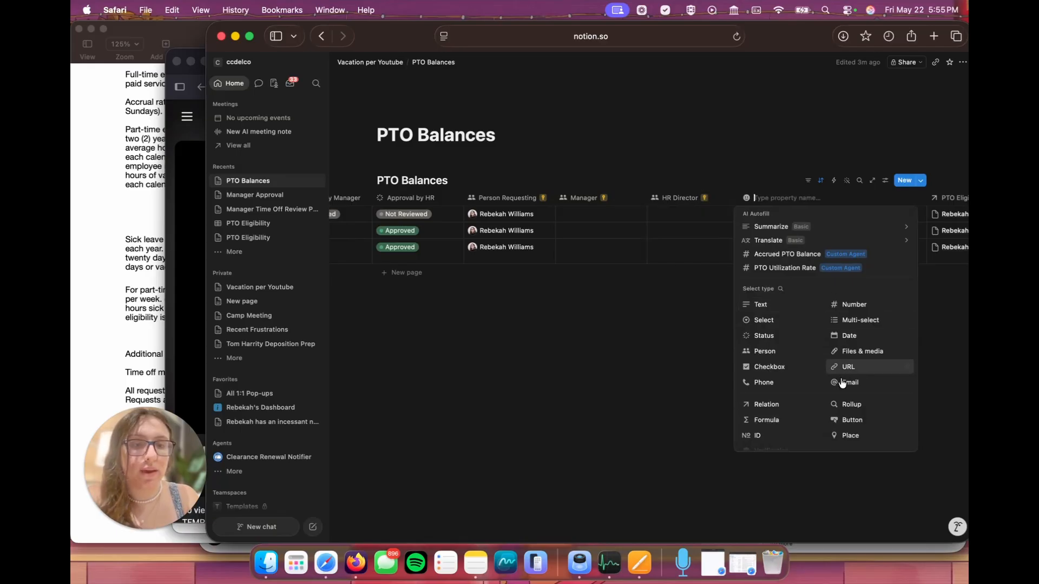
pyautogui.click(771, 353)
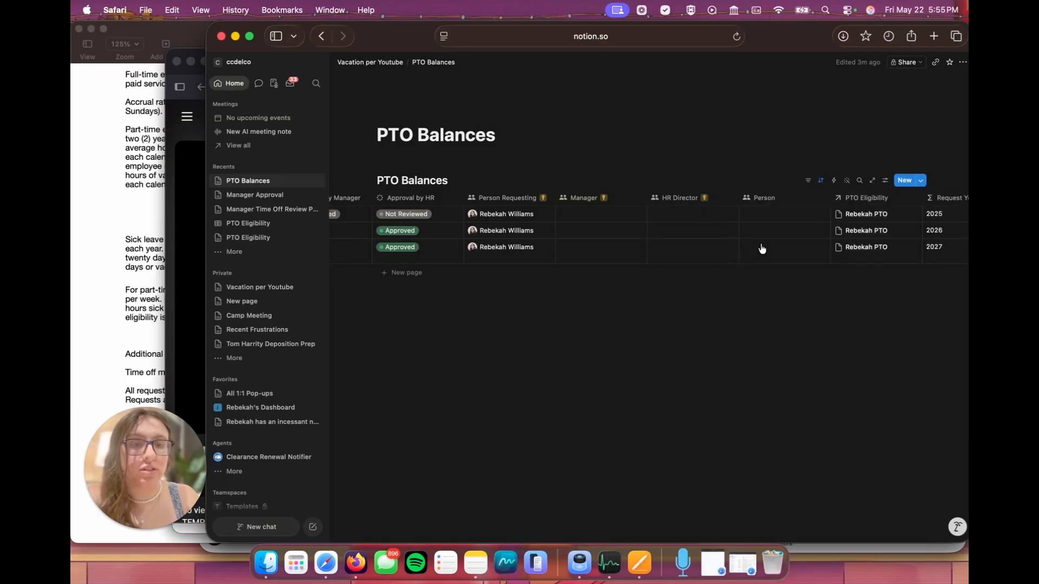
pyautogui.click(767, 203)
pyautogui.moveTo(787, 216); pyautogui.dragTo(754, 218)
pyautogui.write('Mana')
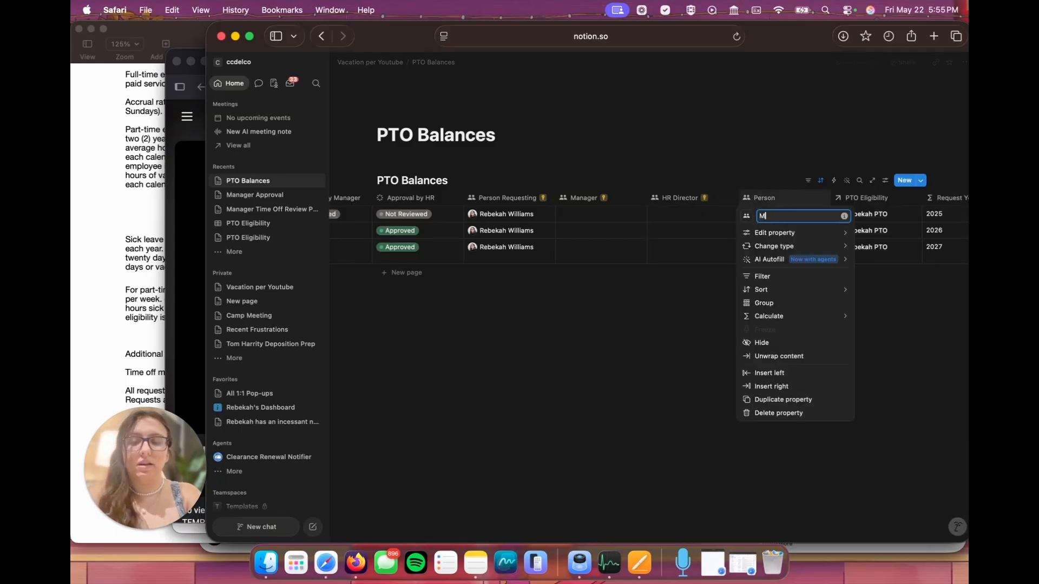
pyautogui.write('ger Overvi')
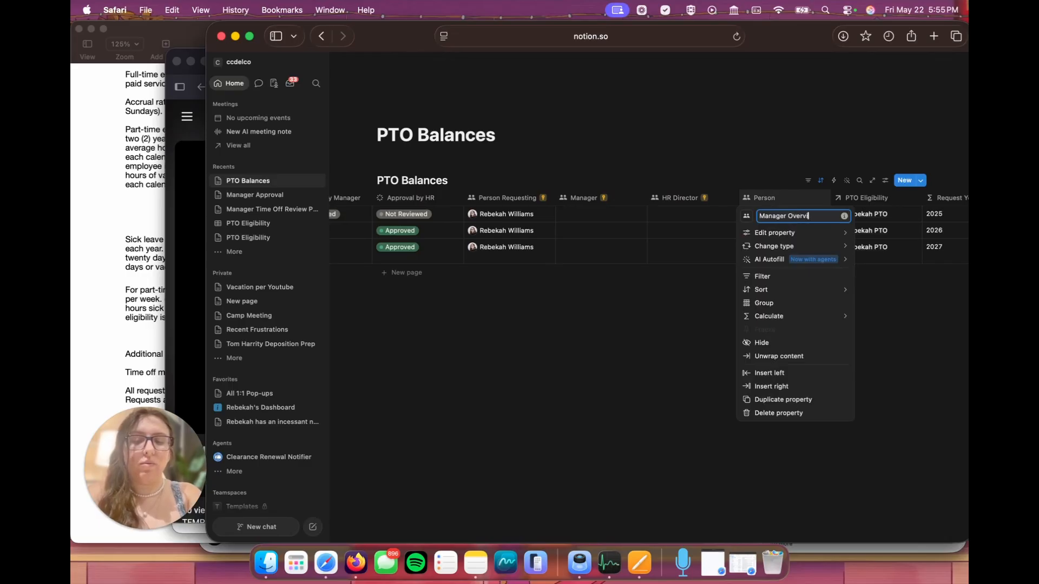
pyautogui.write('ew')
pyautogui.press('Return')
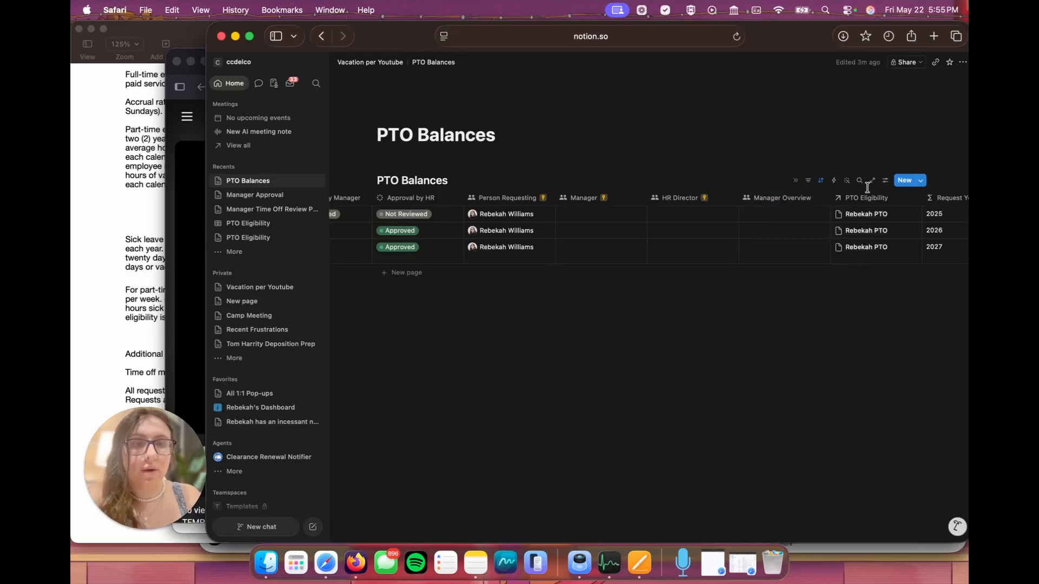
# Step: Open the PTO Balances database as a full page and add a page-level access rule giving anyone in Manager Overview Can edit access
pyautogui.click(872, 181)
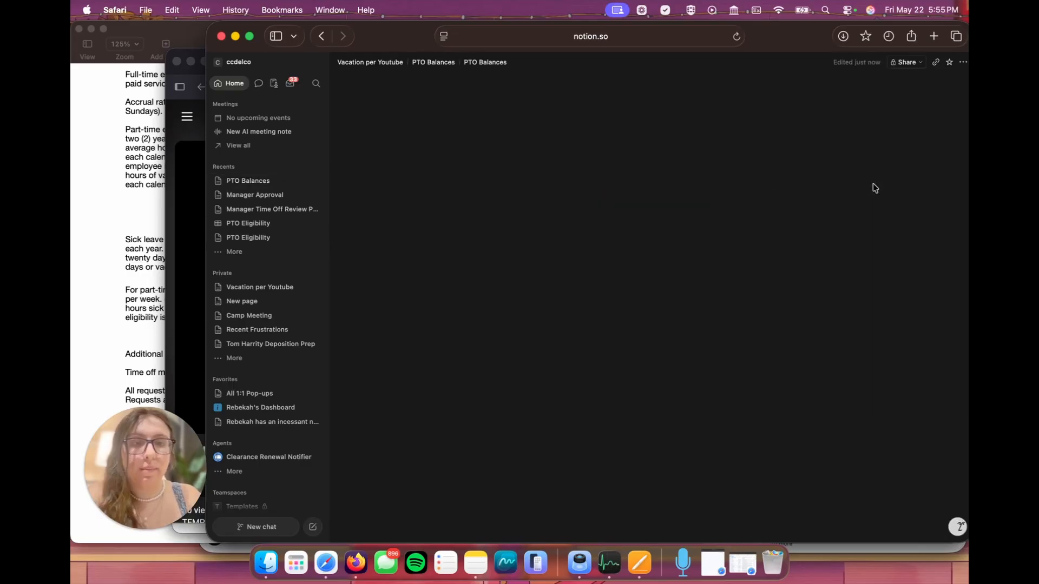
pyautogui.click(916, 65)
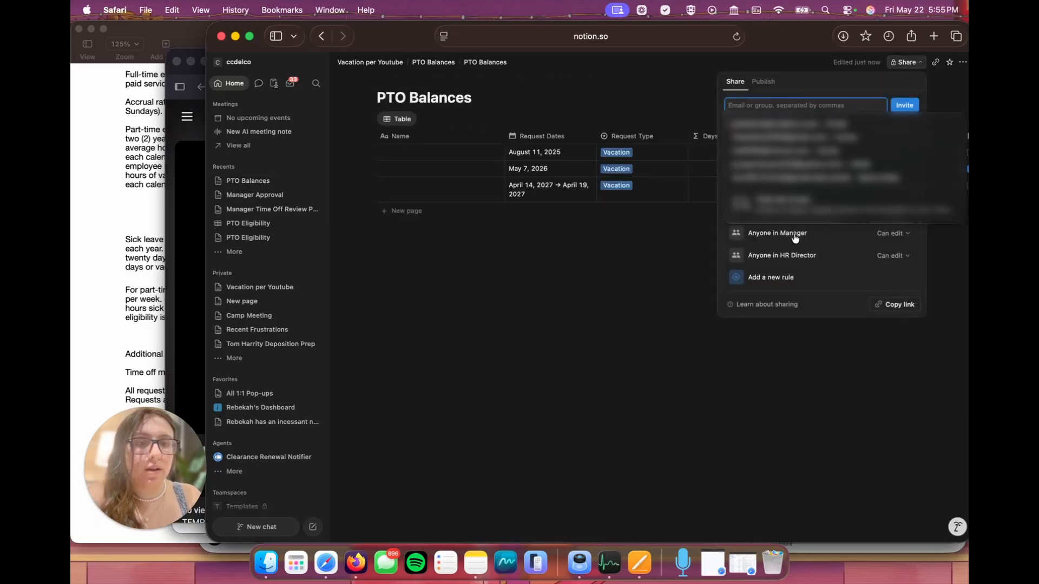
pyautogui.click(773, 277)
pyautogui.click(776, 315)
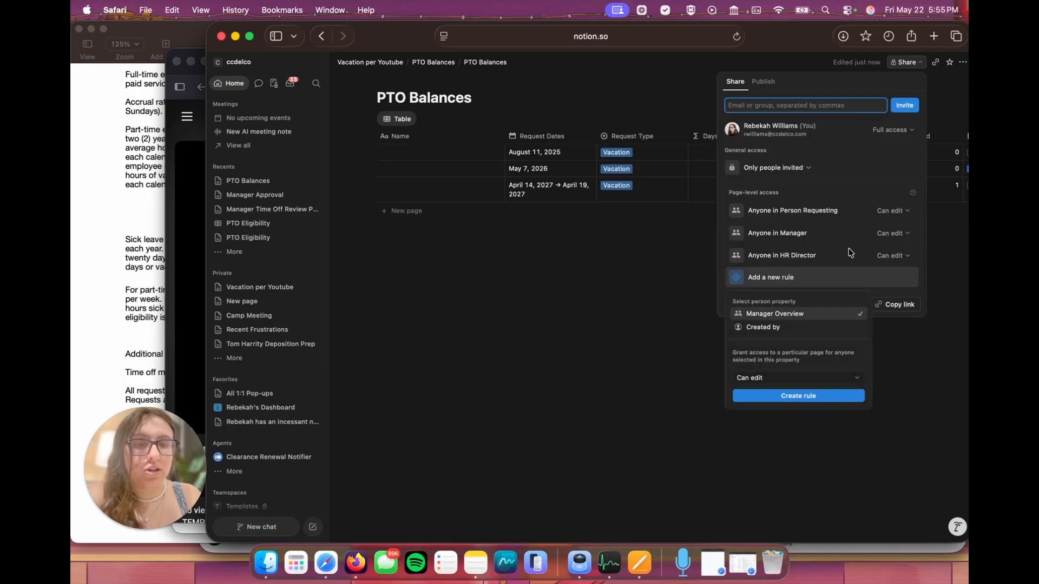
pyautogui.click(782, 396)
pyautogui.click(669, 283)
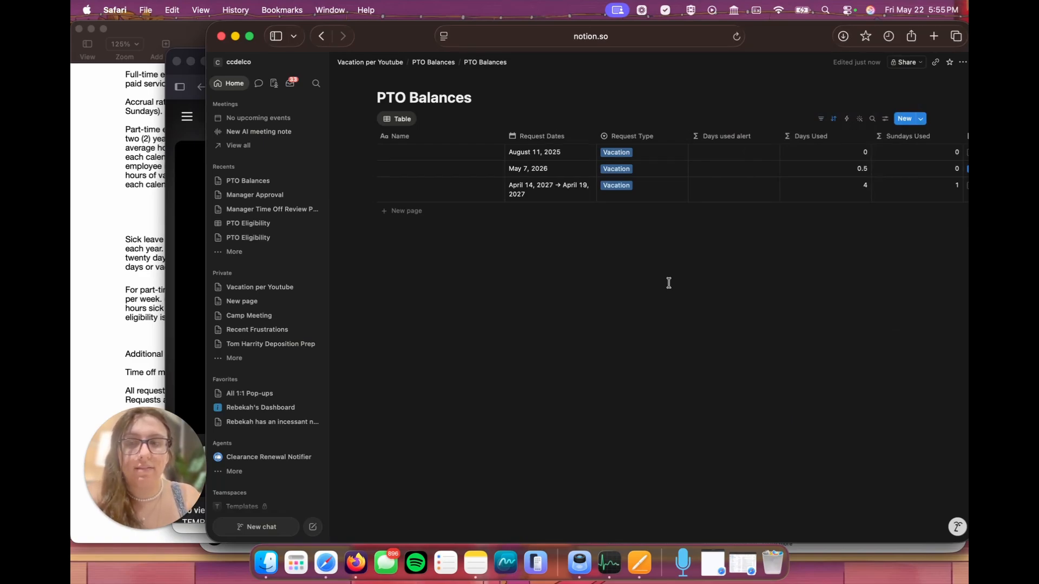
# Step: Open the Manager Time Off Review Portal and duplicate its Calendar view
pyautogui.click(254, 209)
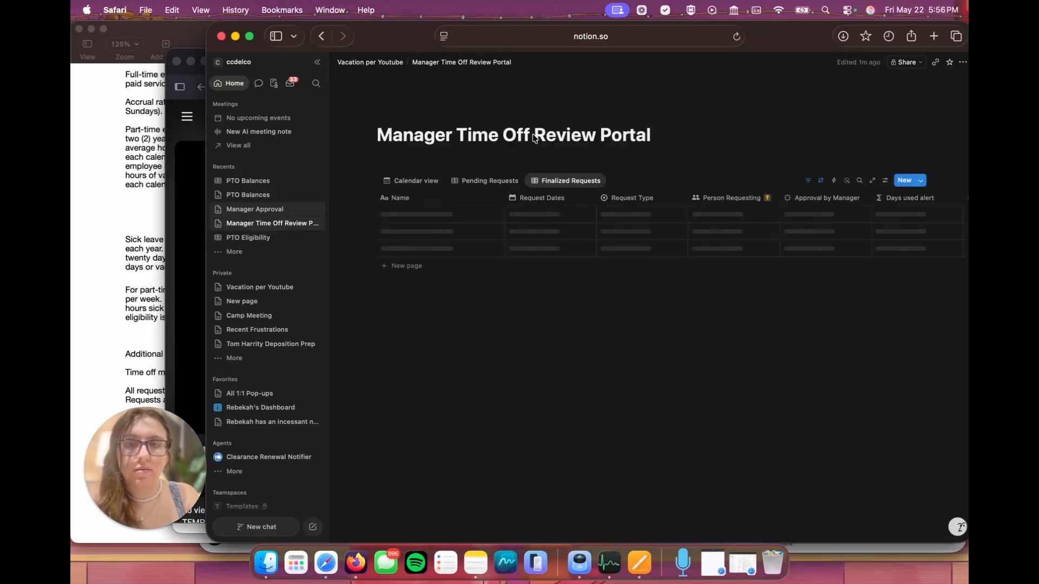
pyautogui.click(561, 181)
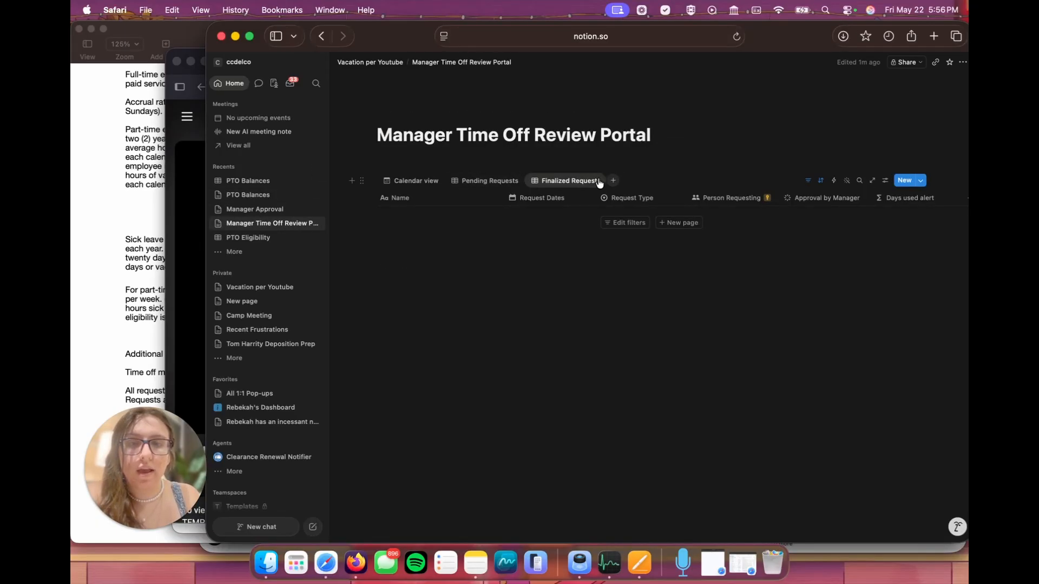
pyautogui.rightClick(403, 184)
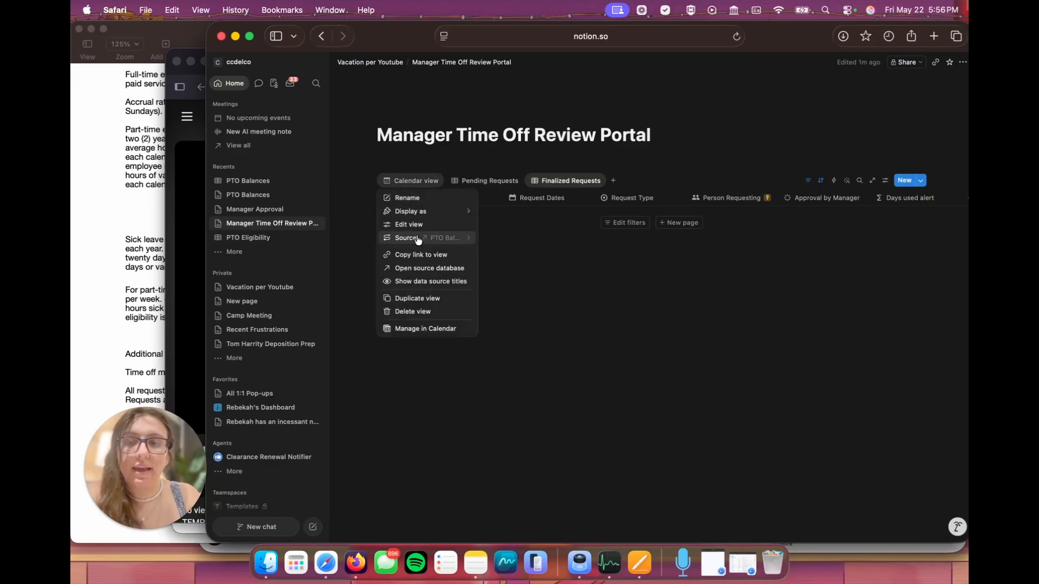
pyautogui.click(426, 298)
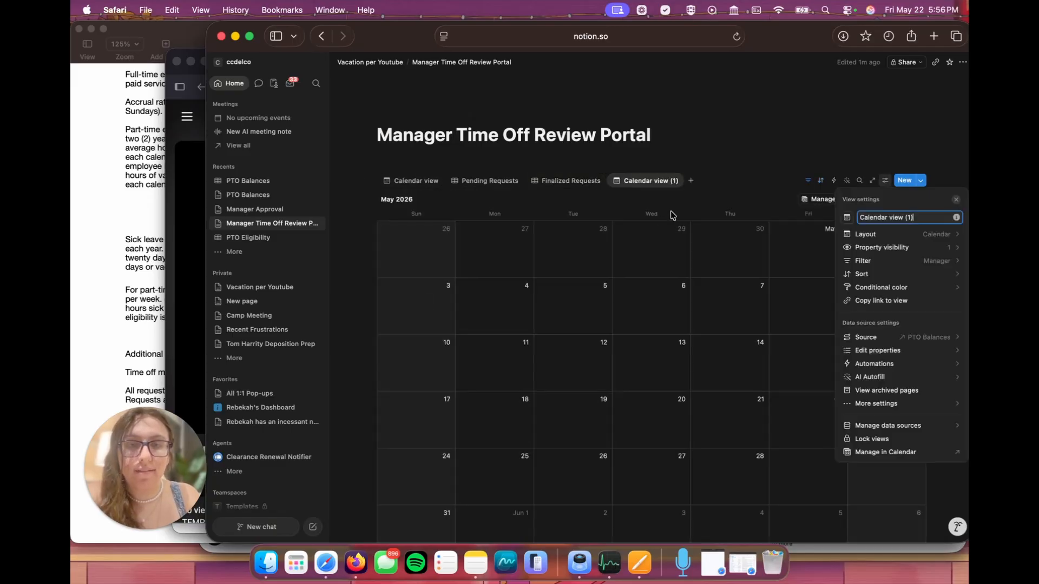
pyautogui.click(956, 200)
# Step: Replace the duplicated calendar's Manager filter with a Manager Overview filter that contains Me
pyautogui.click(808, 180)
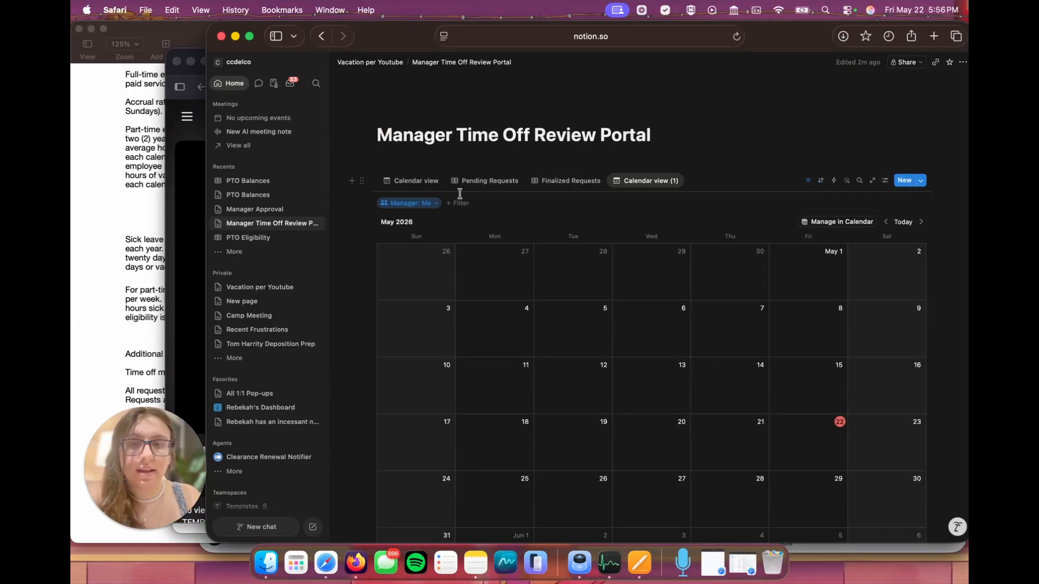
pyautogui.click(425, 208)
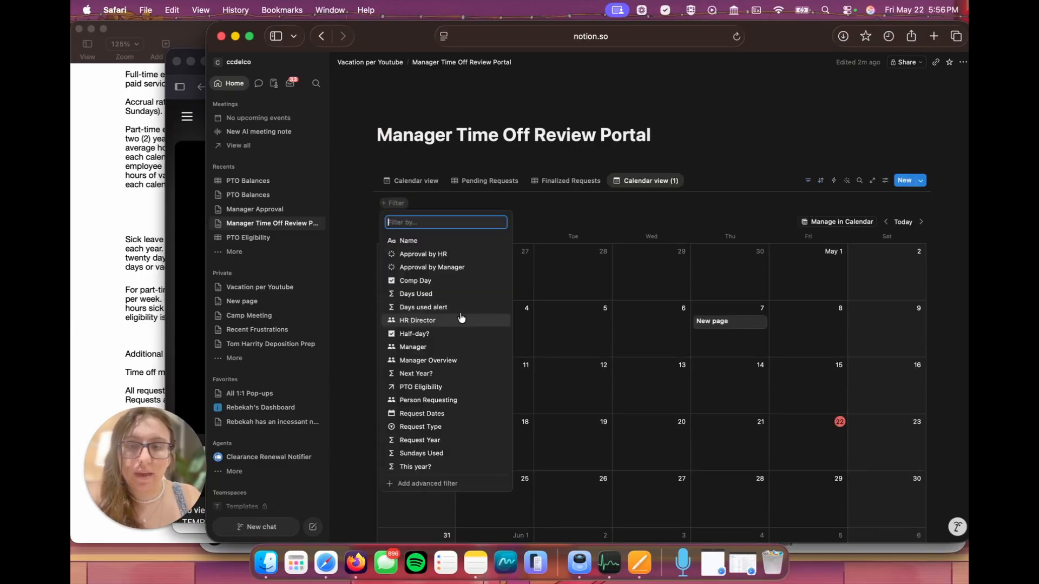
pyautogui.click(452, 359)
pyautogui.click(405, 252)
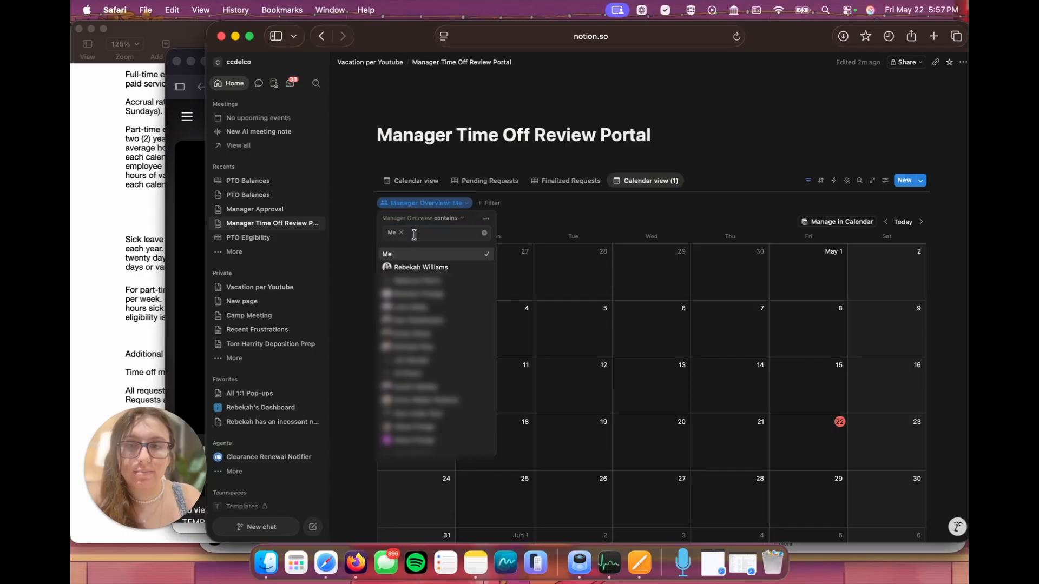
# Step: Rename the original calendar view My Team's Requests and the duplicated calendar All Staff Requests
pyautogui.click(416, 181)
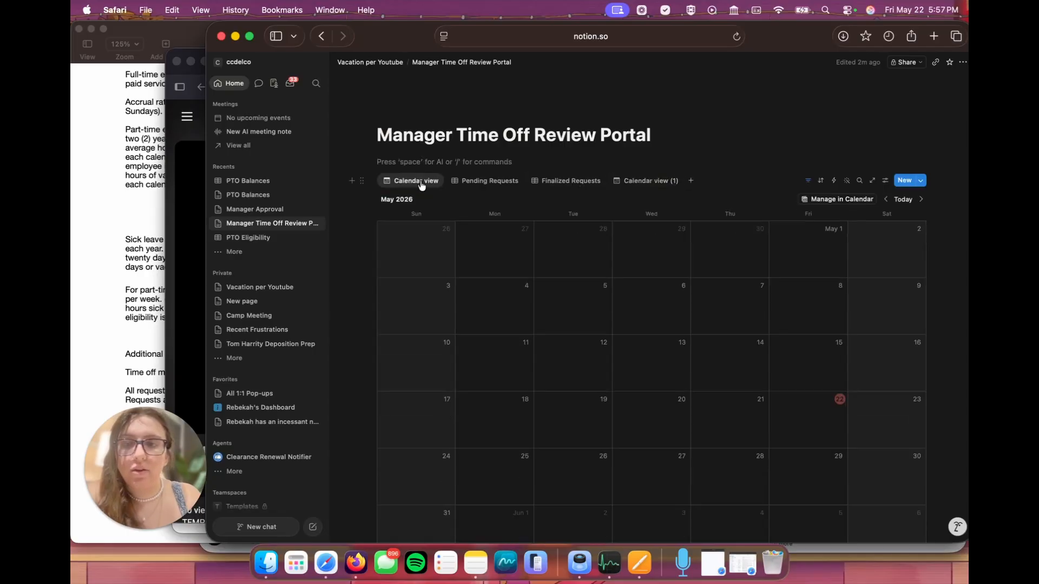
pyautogui.click(640, 182)
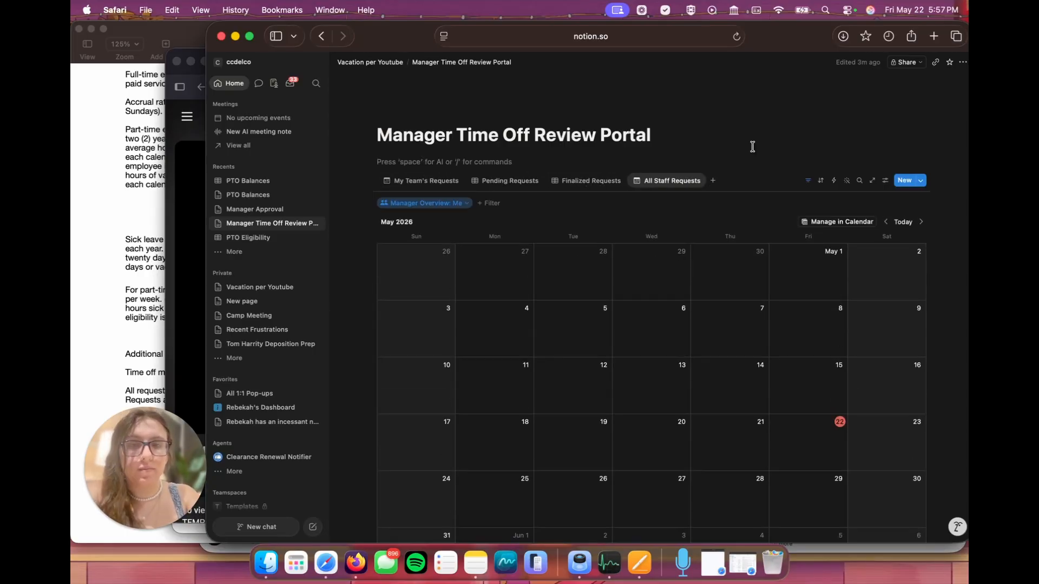
# Step: Return to the Vacation per Youtube page and add blank lines below the Manager Time Off Review Portal link
pyautogui.click(381, 63)
pyautogui.click(610, 250)
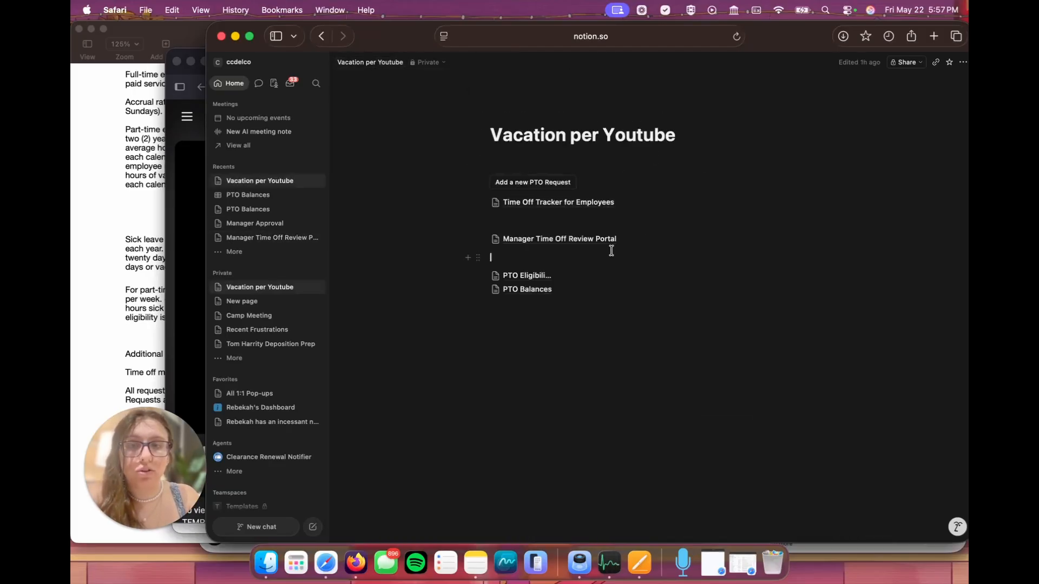
pyautogui.press('Return')
pyautogui.press('Return')
pyautogui.press('Up')
pyautogui.press('Up')
pyautogui.press('Up')
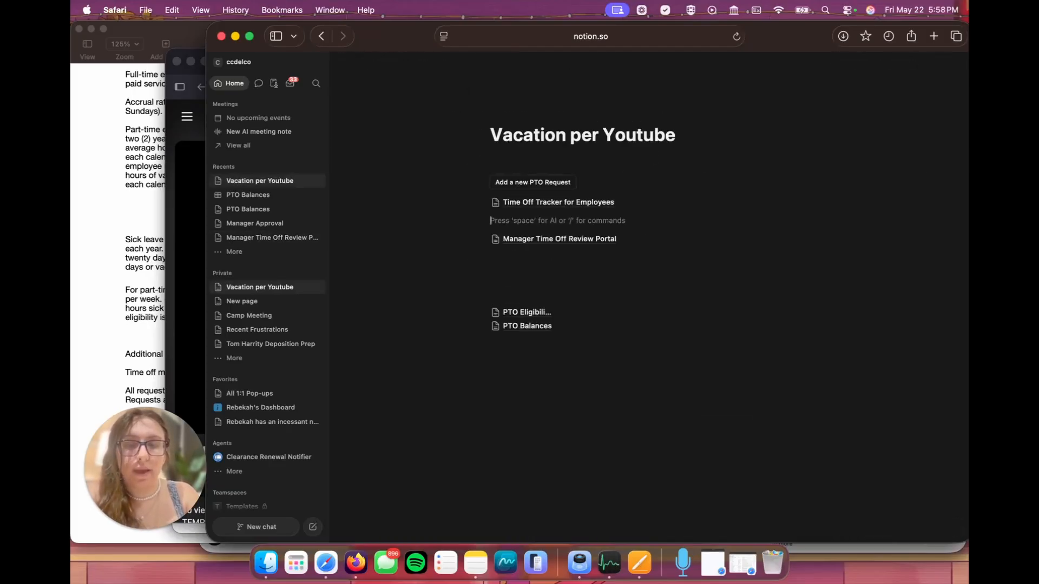
pyautogui.press('Down')
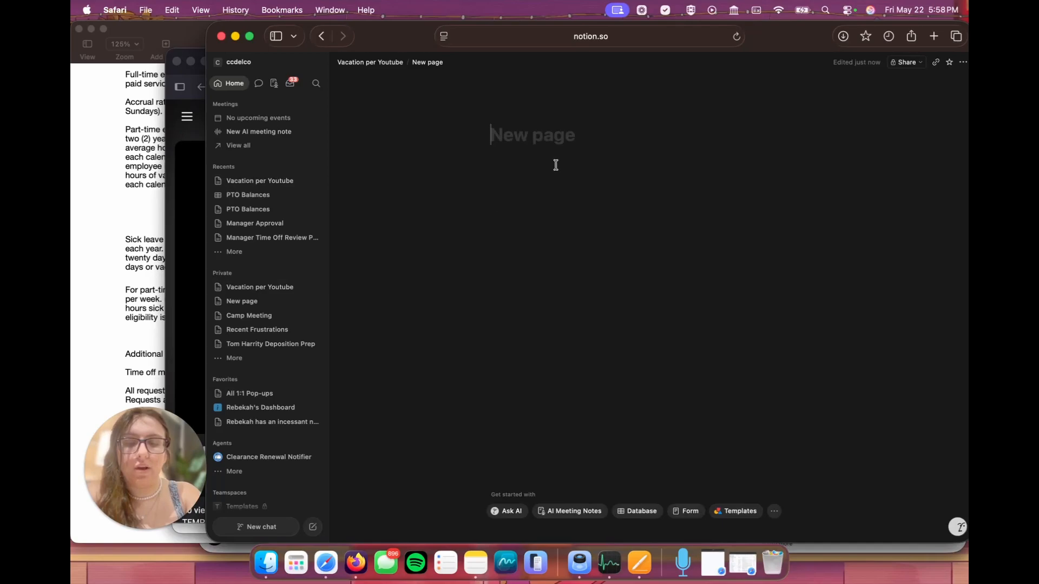
# Step: Create a subpage titled HR Director Time Off Review Portal and set it to full width
pyautogui.write('HR Director ')
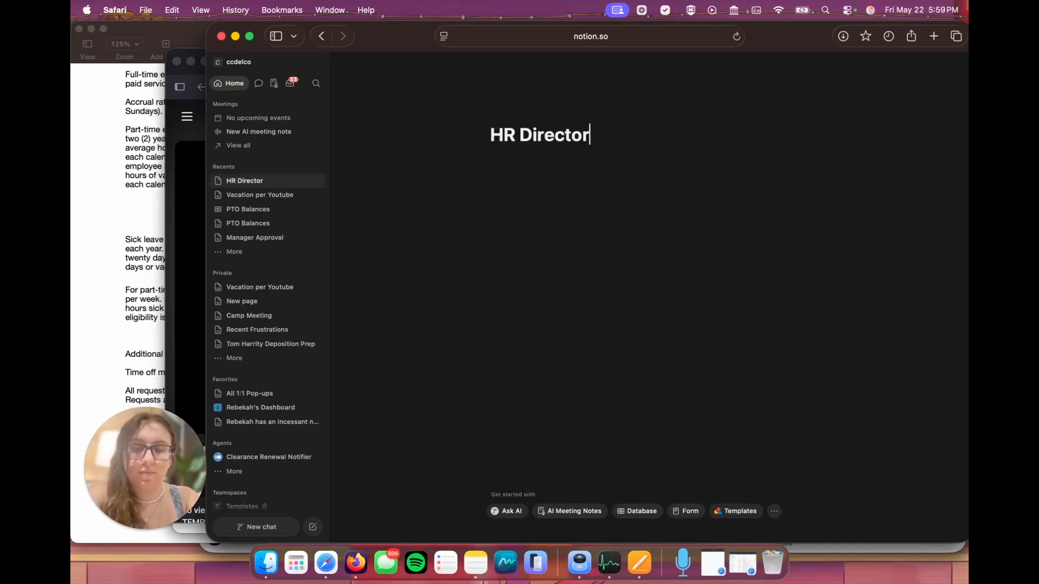
pyautogui.write('Time ')
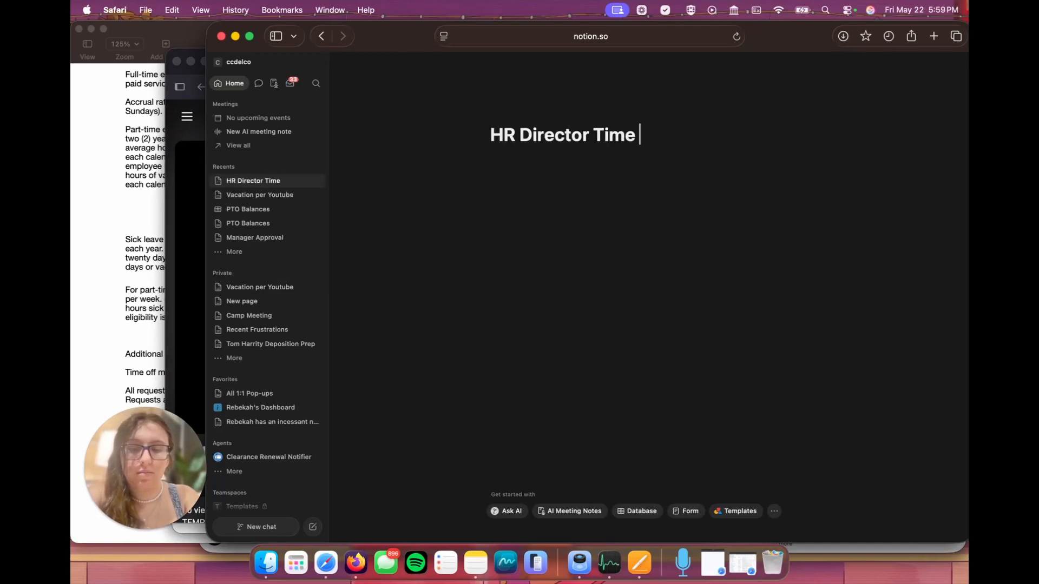
pyautogui.write('Off Review Por')
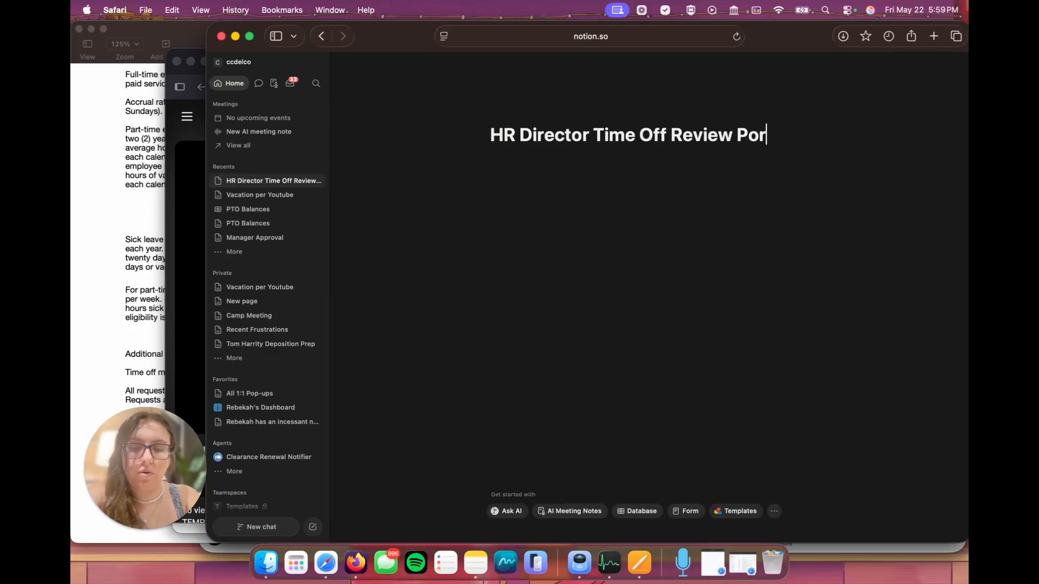
pyautogui.write('tal')
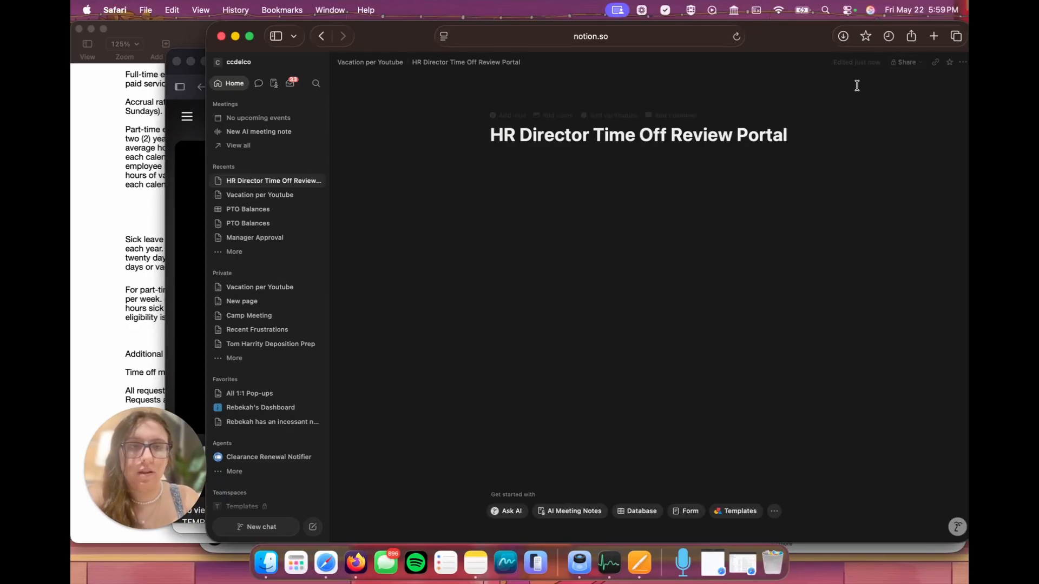
pyautogui.click(962, 62)
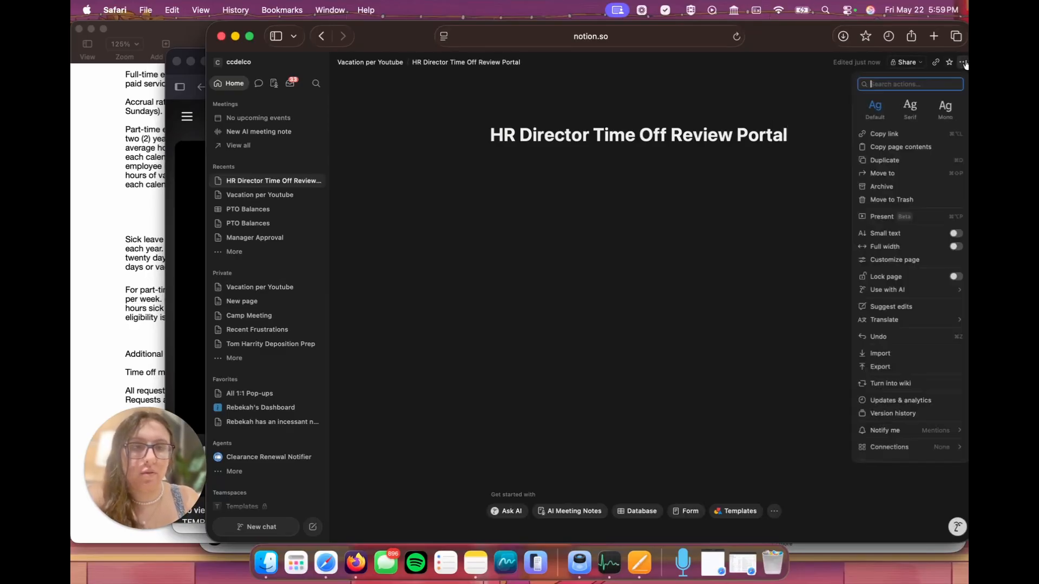
pyautogui.click(955, 248)
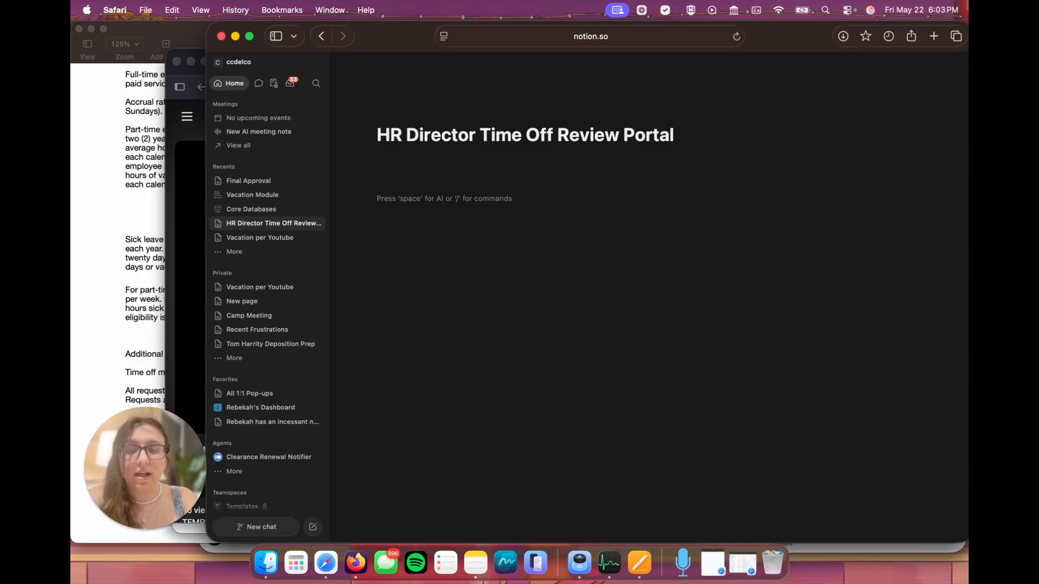
# Step: Insert a linked calendar view of PTO Balances on the HR Director portal and hide the database title
pyautogui.click(873, 395)
pyautogui.click(881, 273)
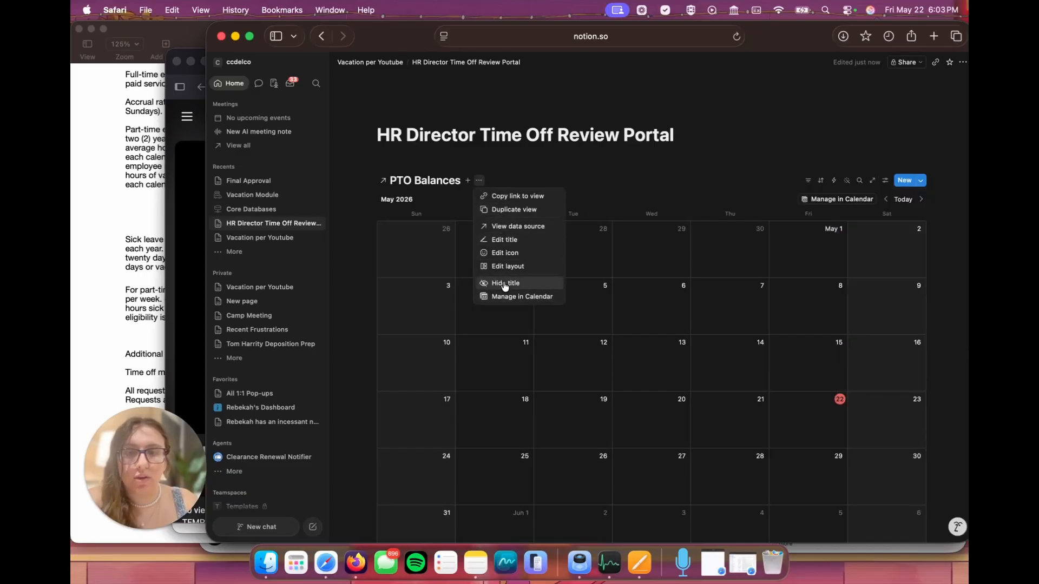
pyautogui.click(505, 283)
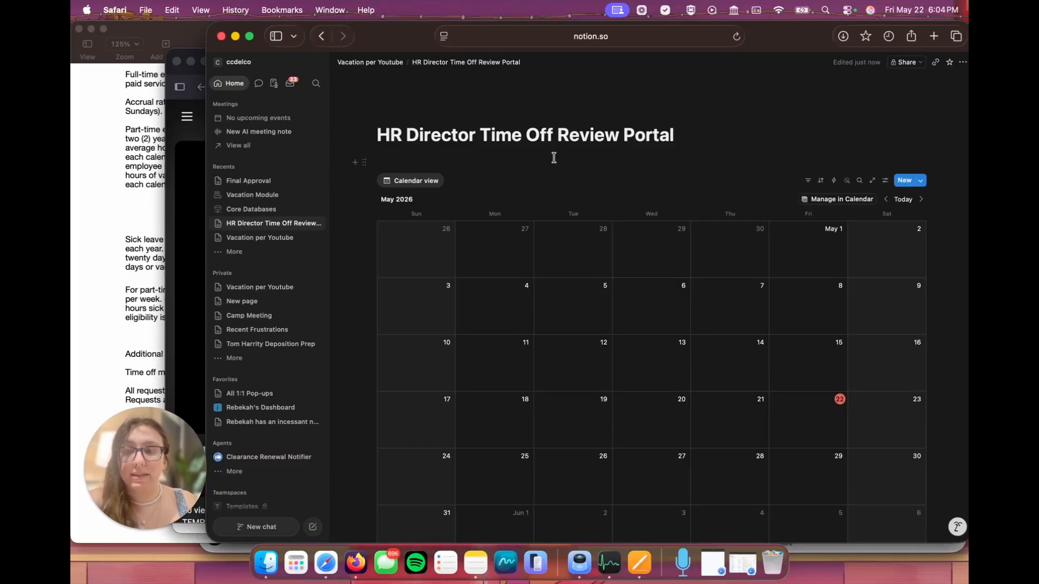
# Step: Show the Approval by HR and Approval by Manager properties in the HR Director portal's calendar view
pyautogui.click(884, 180)
pyautogui.click(895, 246)
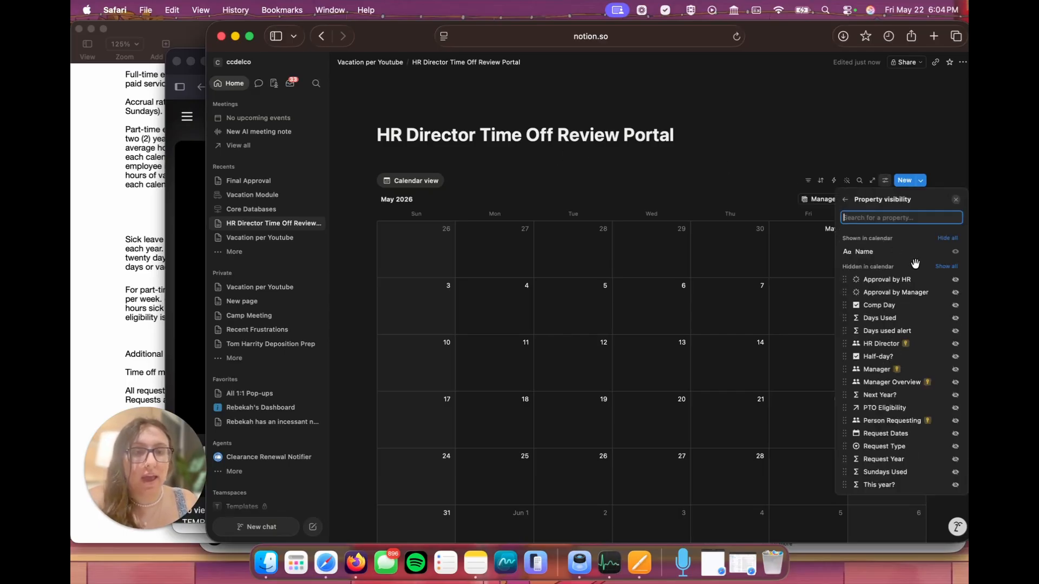
pyautogui.click(955, 279)
pyautogui.click(955, 292)
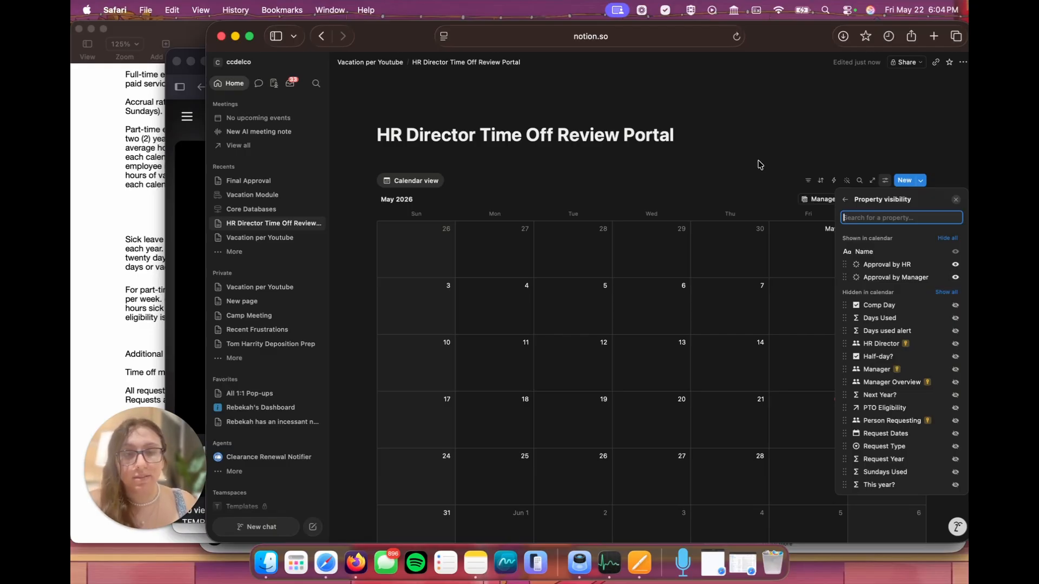
pyautogui.click(608, 183)
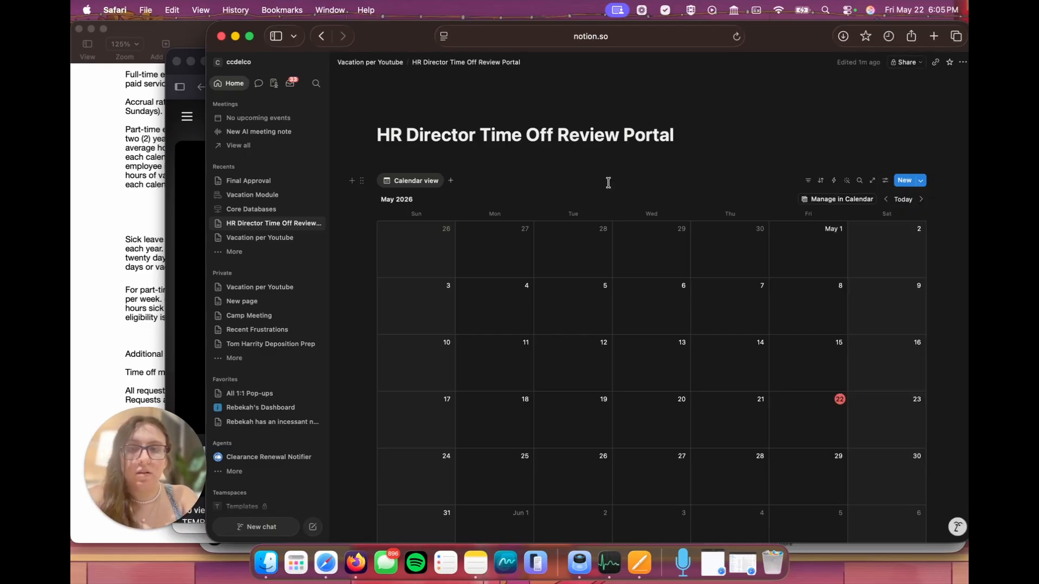
# Step: Add a table view linked to the PTO Balances data source beside the calendar view
pyautogui.click(455, 183)
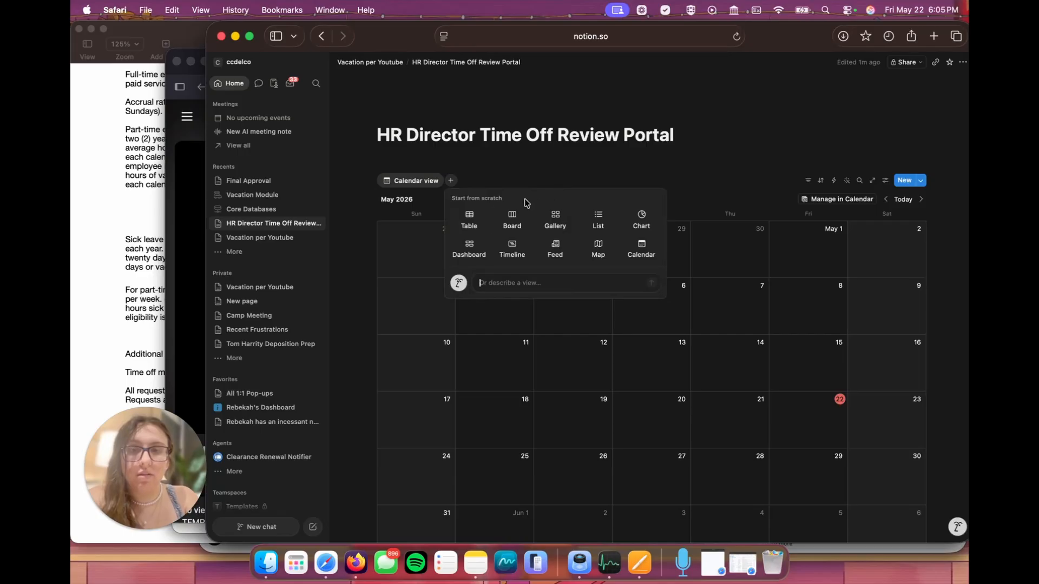
pyautogui.click(469, 221)
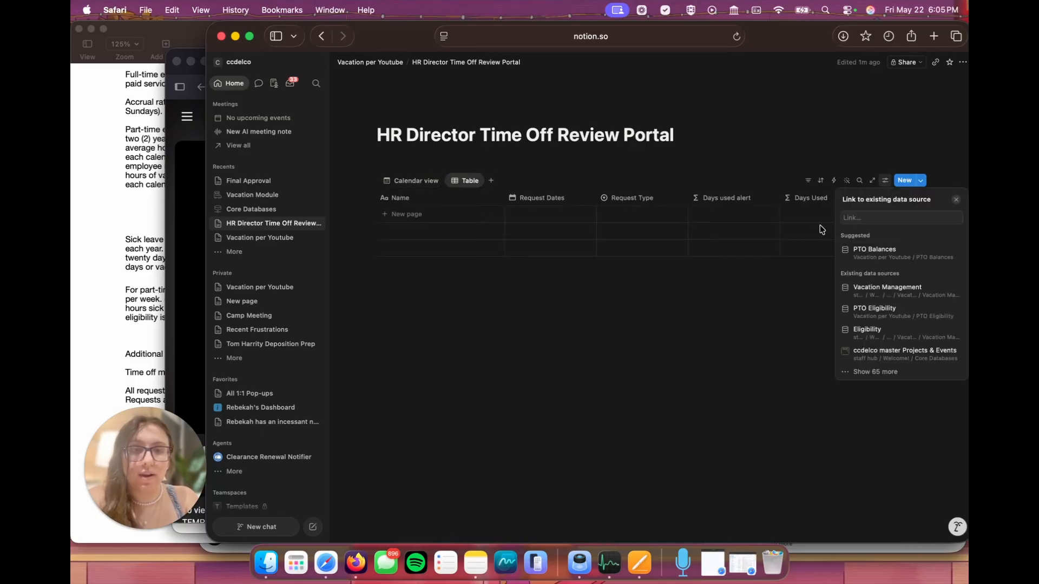
pyautogui.click(895, 264)
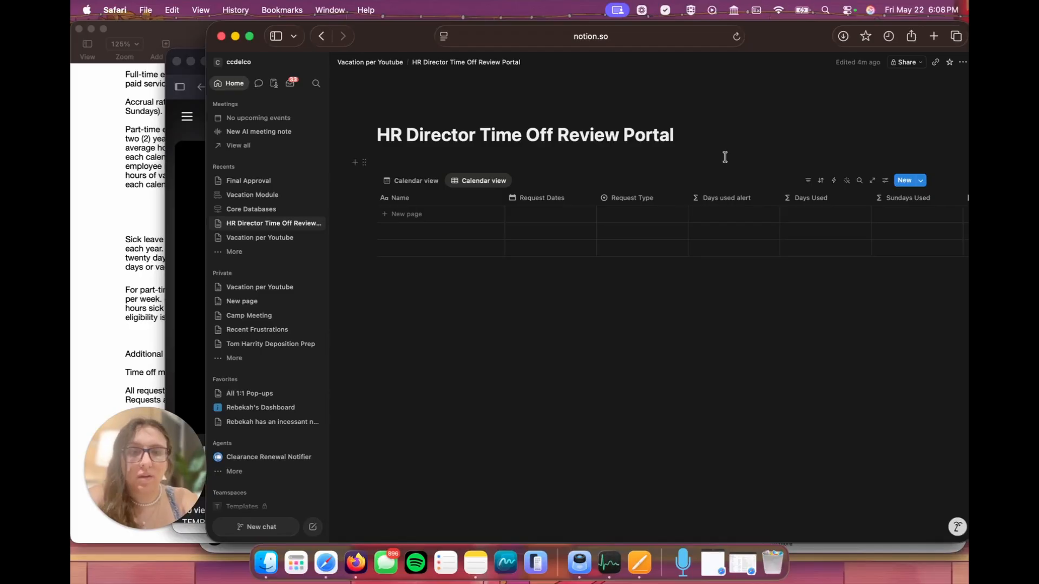
# Step: Filter the new table view to Approval by HR in To-do and This year? Checked
pyautogui.click(807, 181)
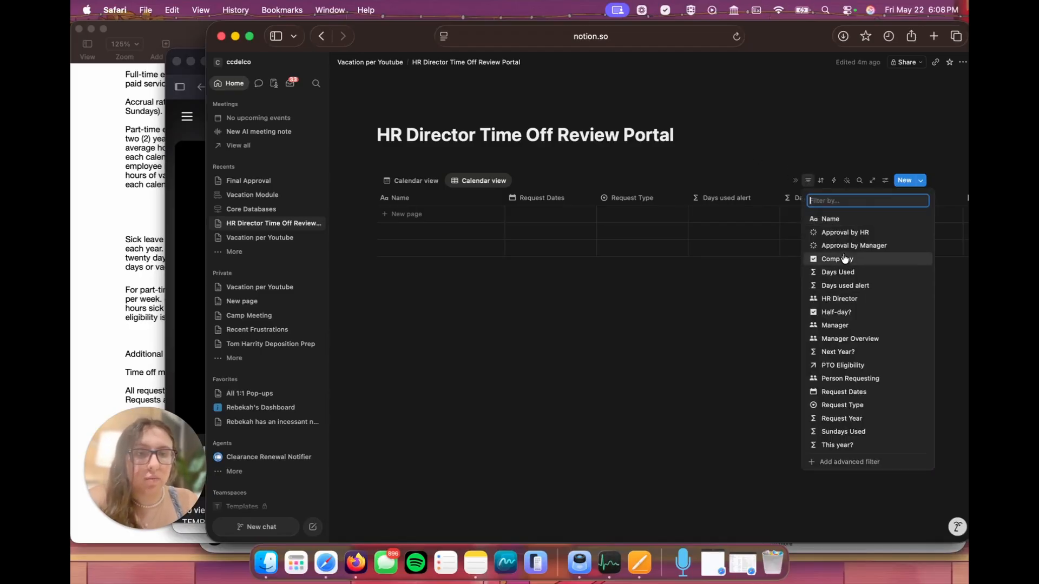
pyautogui.click(845, 233)
pyautogui.click(386, 230)
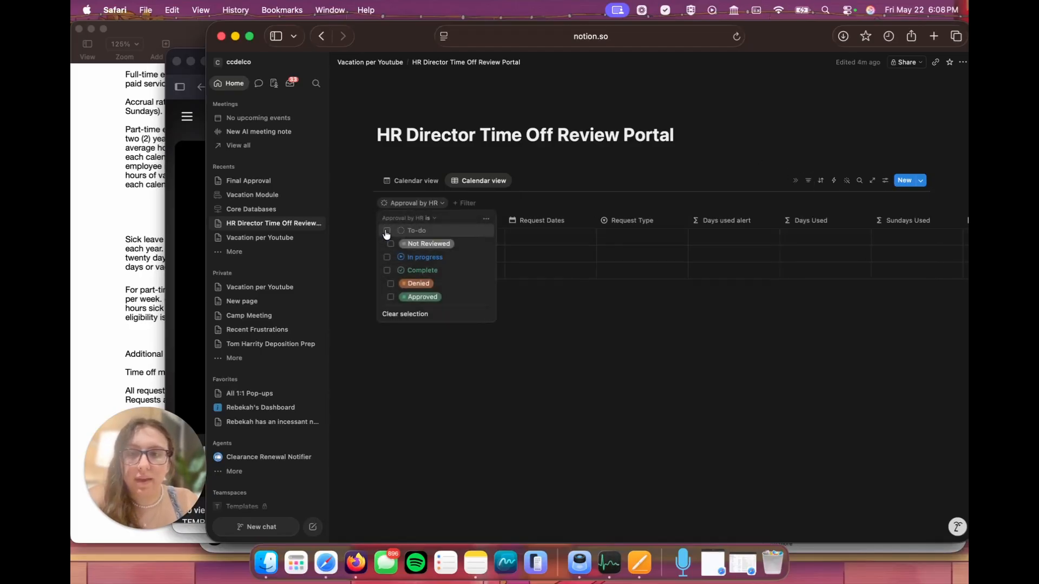
pyautogui.click(491, 203)
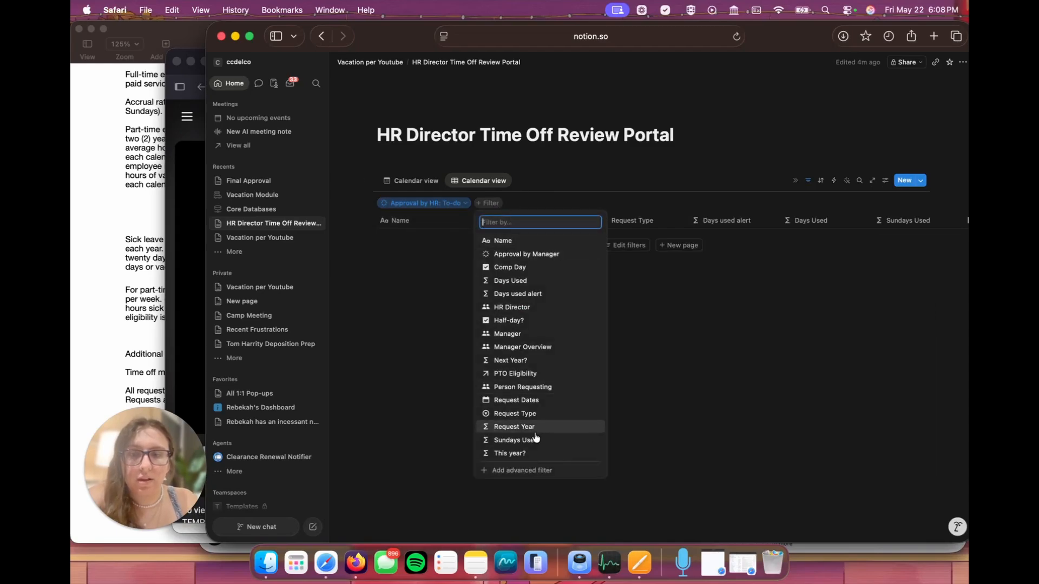
pyautogui.click(524, 454)
pyautogui.click(494, 246)
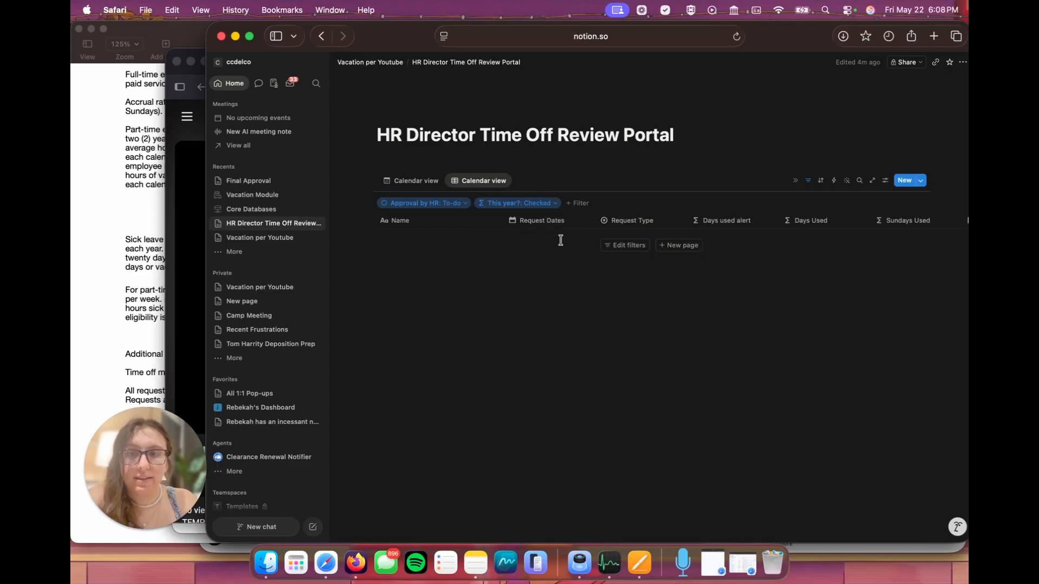
# Step: Group the table view by Person Requesting and rename it Needs Review
pyautogui.click(885, 180)
pyautogui.click(876, 288)
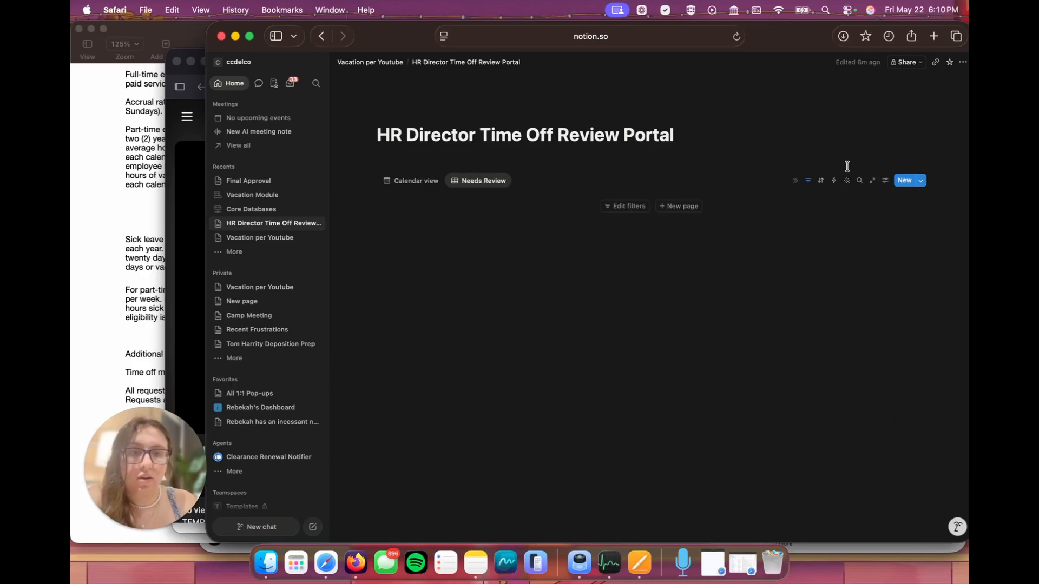
# Step: Reorder the Needs Review properties to place Request Type after Sundays Used, followed by Days used alert
pyautogui.click(885, 180)
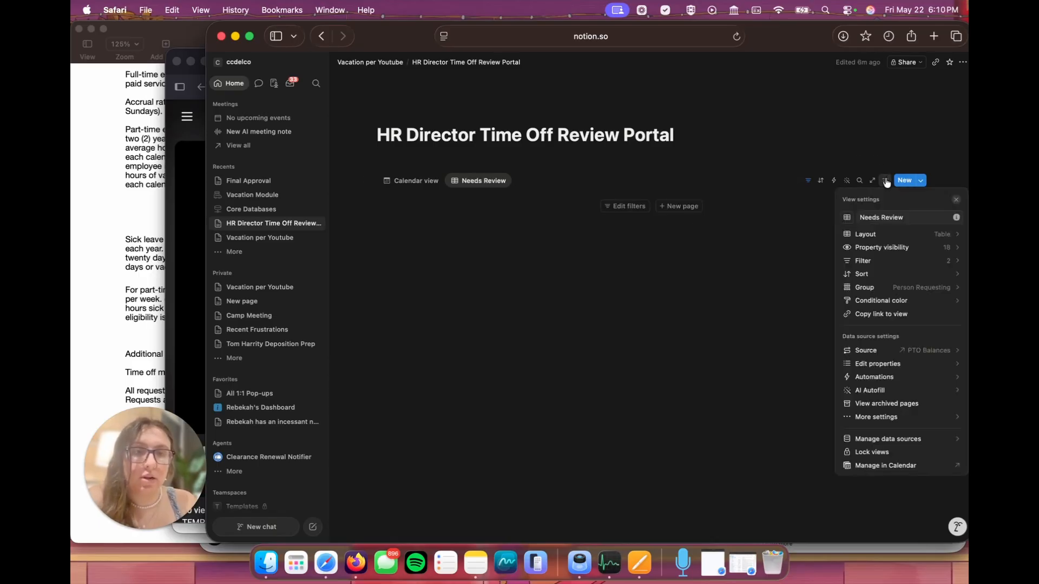
pyautogui.click(900, 249)
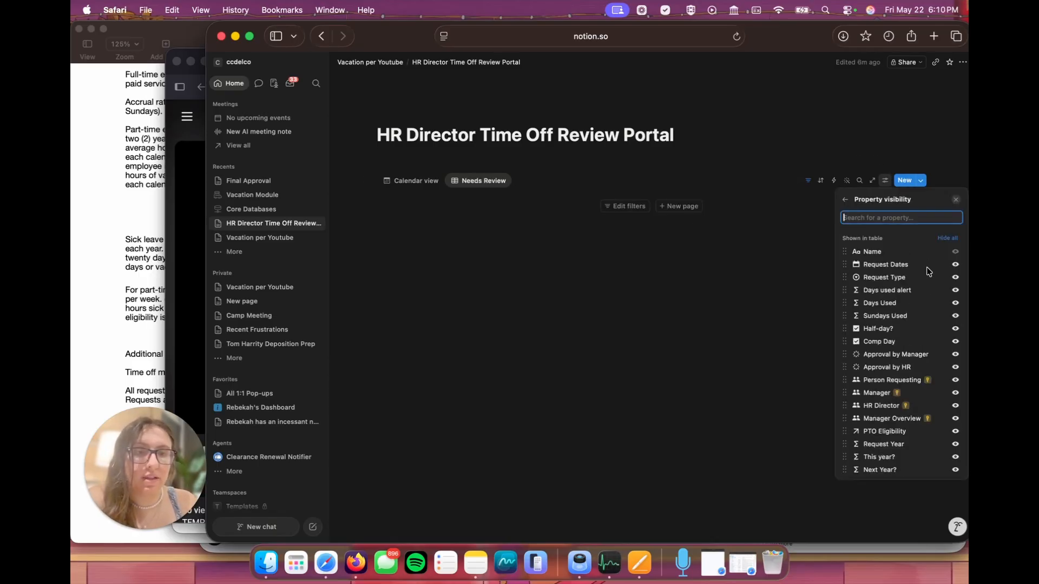
pyautogui.click(955, 290)
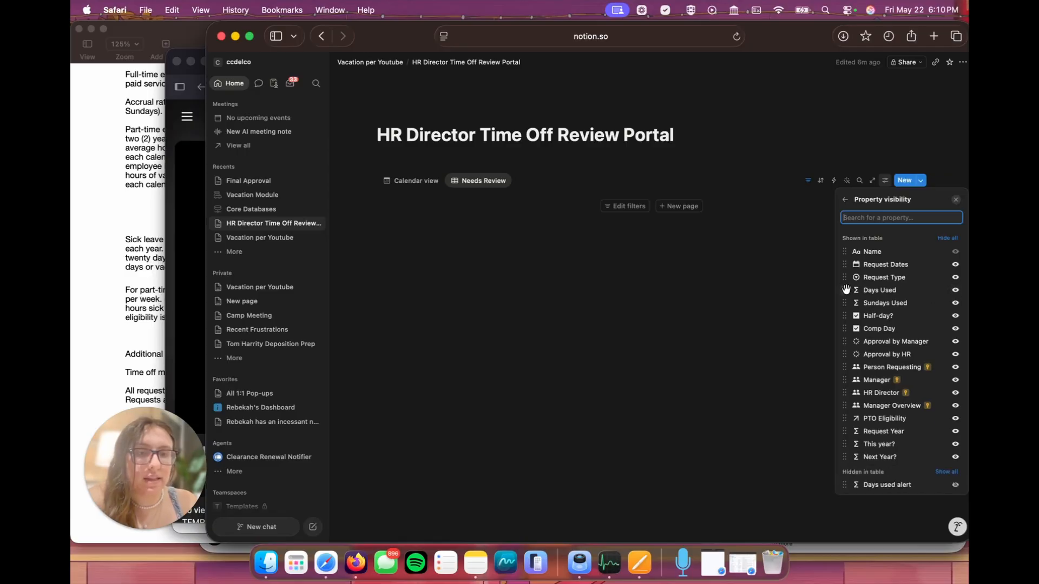
pyautogui.moveTo(845, 276); pyautogui.dragTo(845, 293)
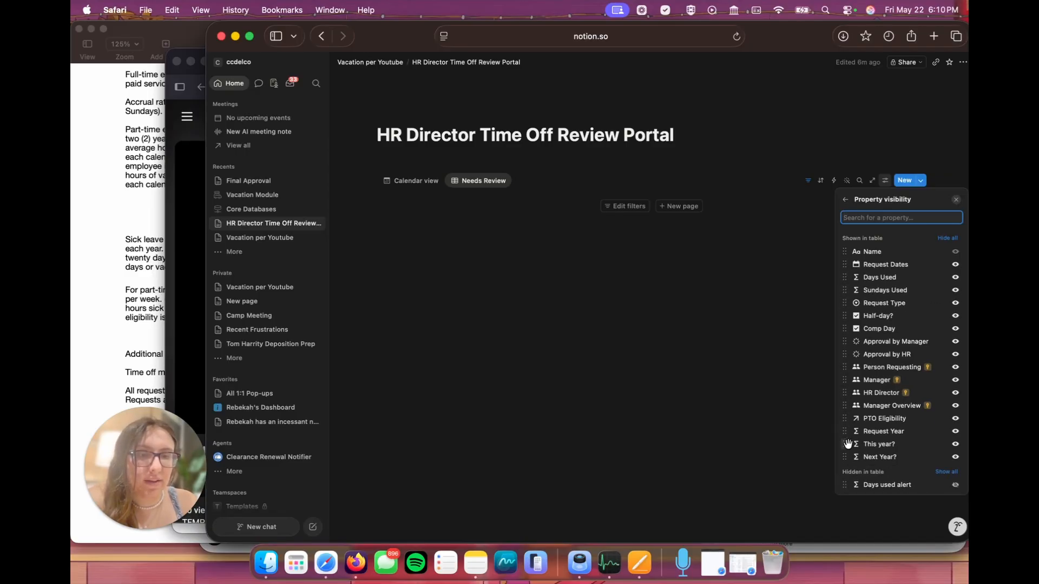
pyautogui.moveTo(845, 484); pyautogui.dragTo(853, 319)
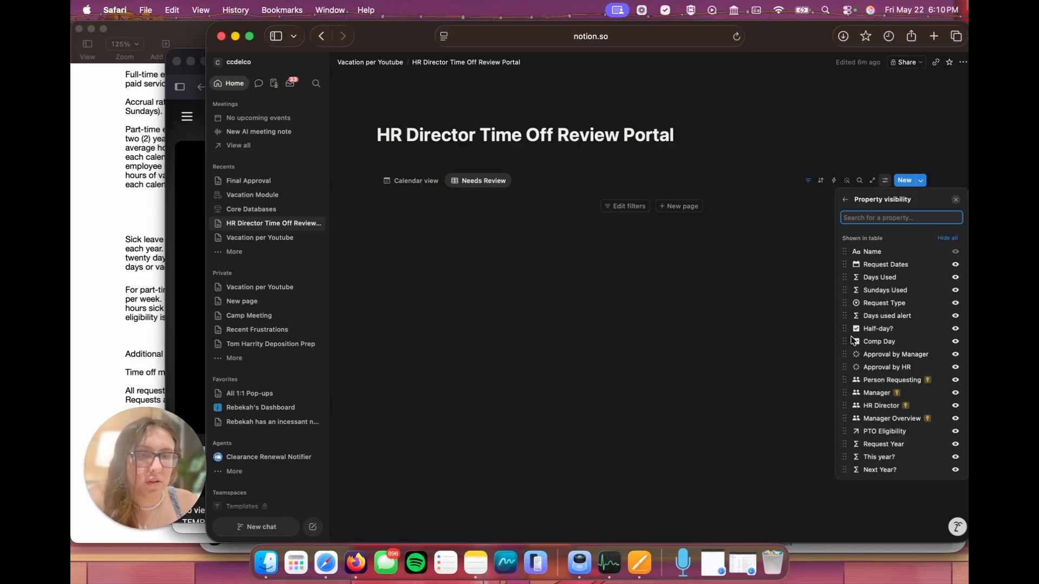
# Step: Hide Half-day?, Comp Day and every property listed below Approval by HR in Needs Review, and place Request Type after Request Dates
pyautogui.click(956, 329)
pyautogui.click(957, 330)
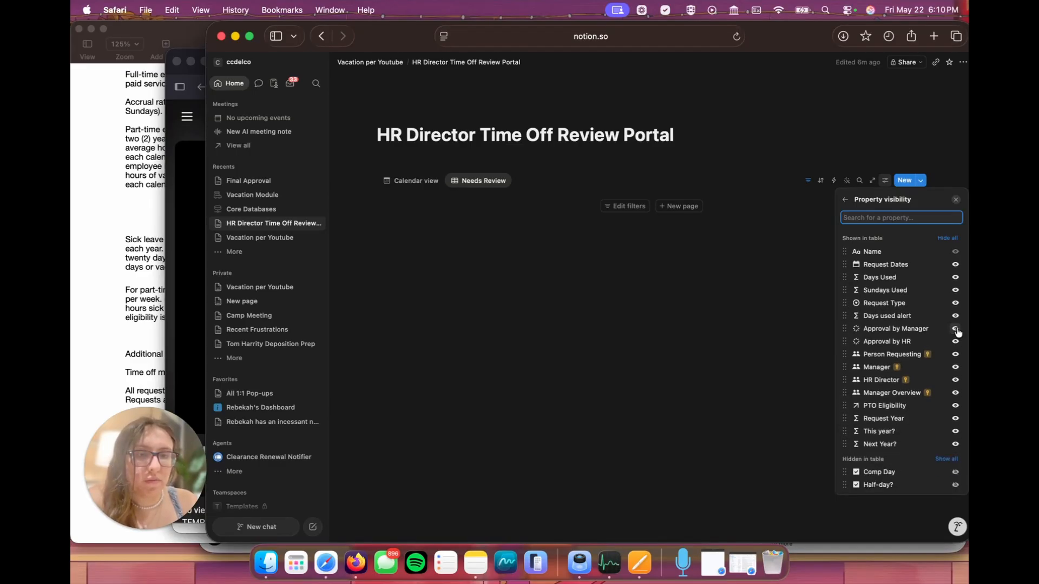
pyautogui.click(956, 355)
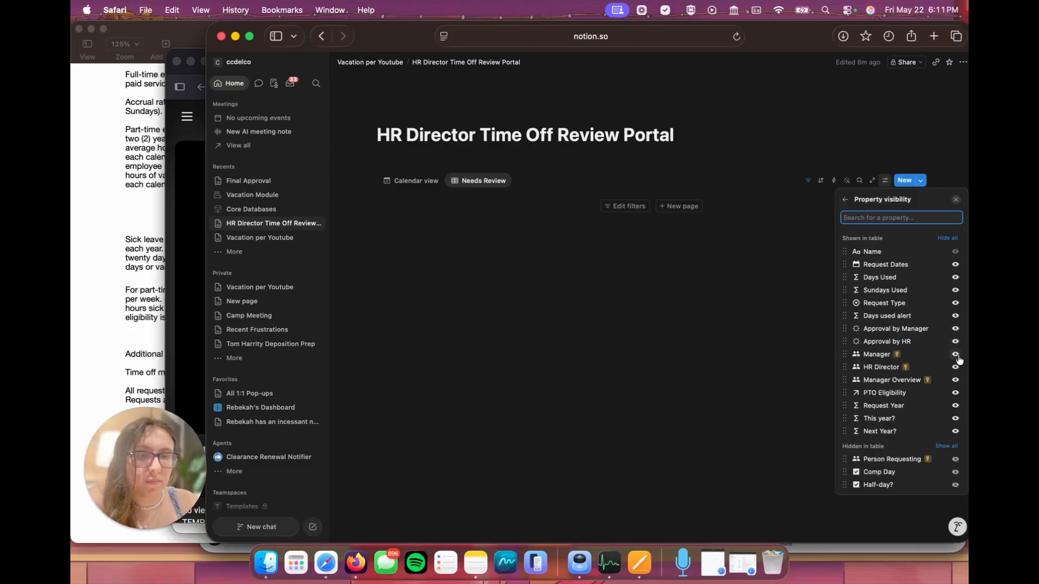
pyautogui.click(956, 355)
pyautogui.click(956, 355)
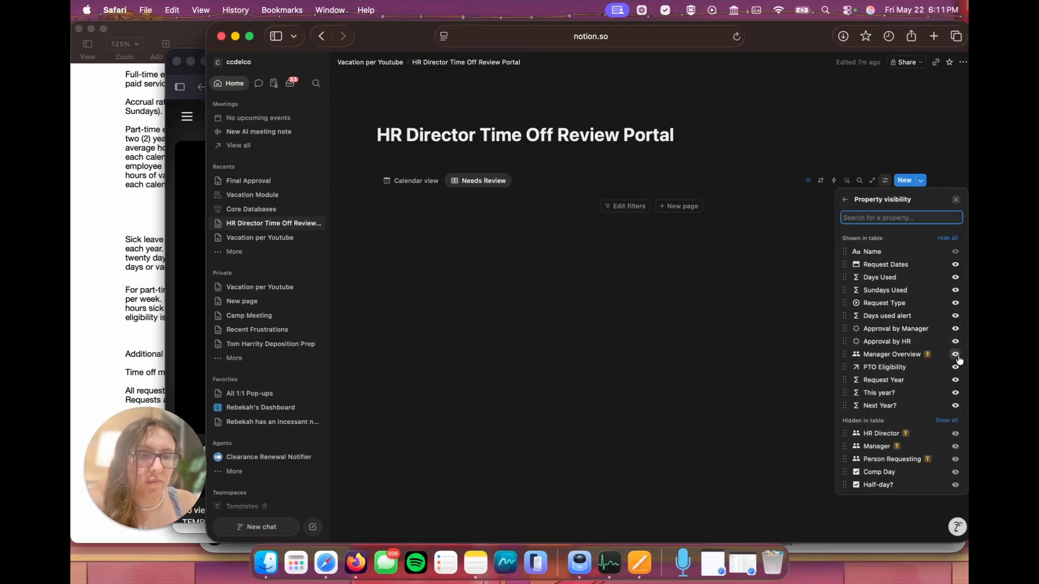
pyautogui.click(887, 201)
pyautogui.click(895, 250)
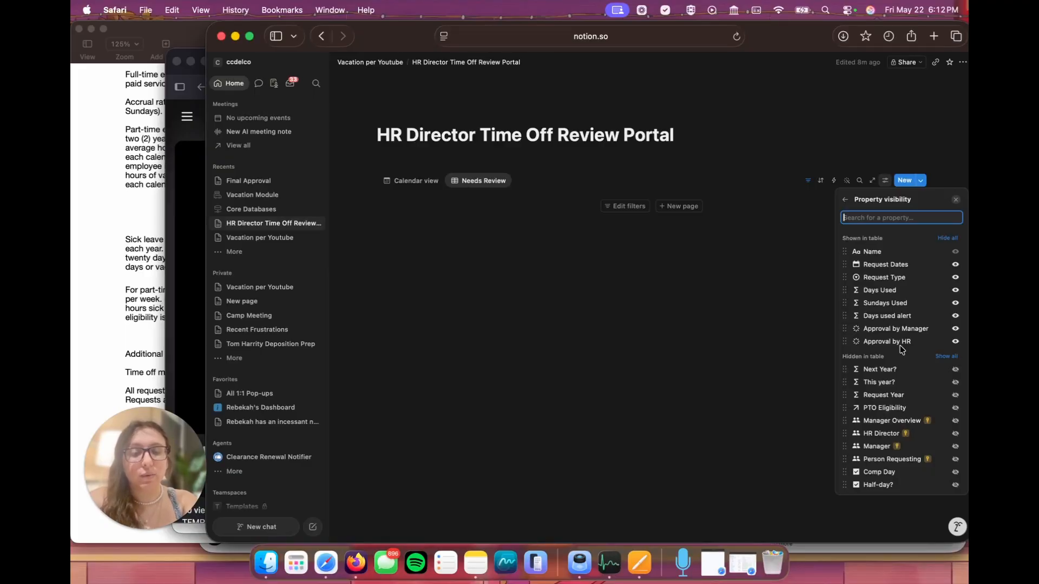
# Step: Duplicate the Needs Review view and rename the copy This Year Time Off
pyautogui.click(503, 180)
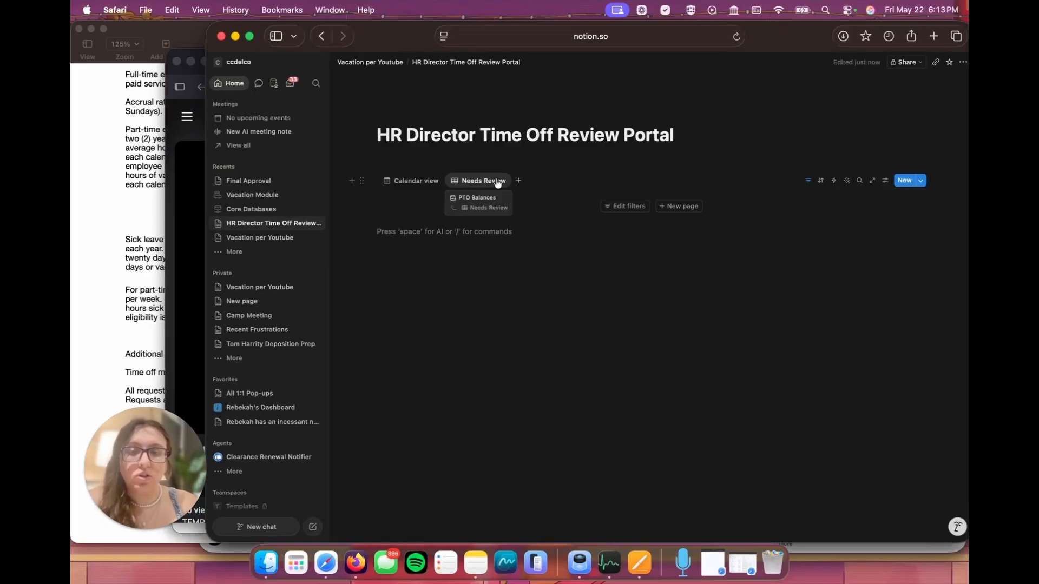
pyautogui.click(494, 180)
pyautogui.click(485, 299)
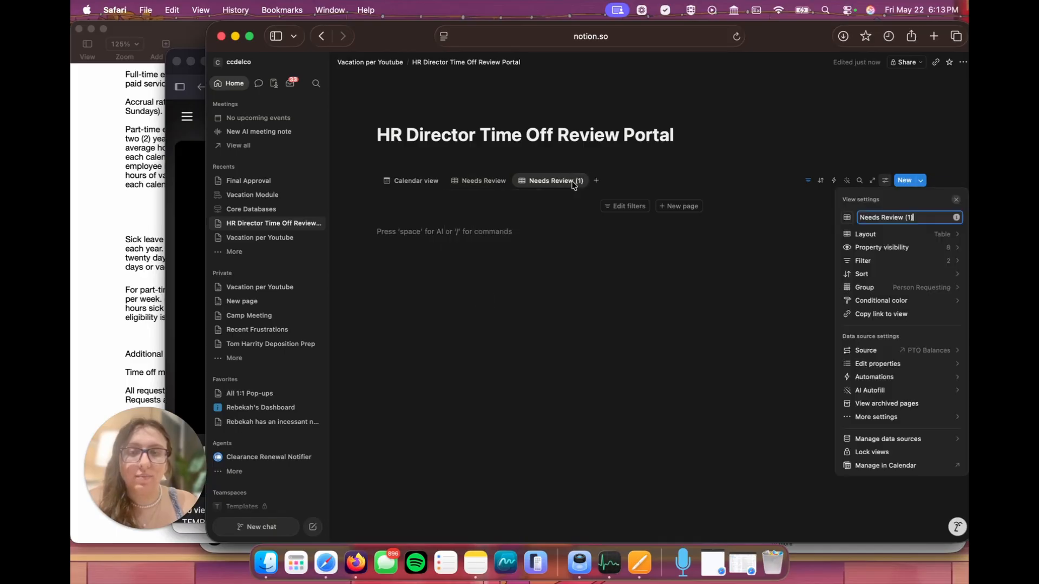
pyautogui.press('super+a')
pyautogui.write('This')
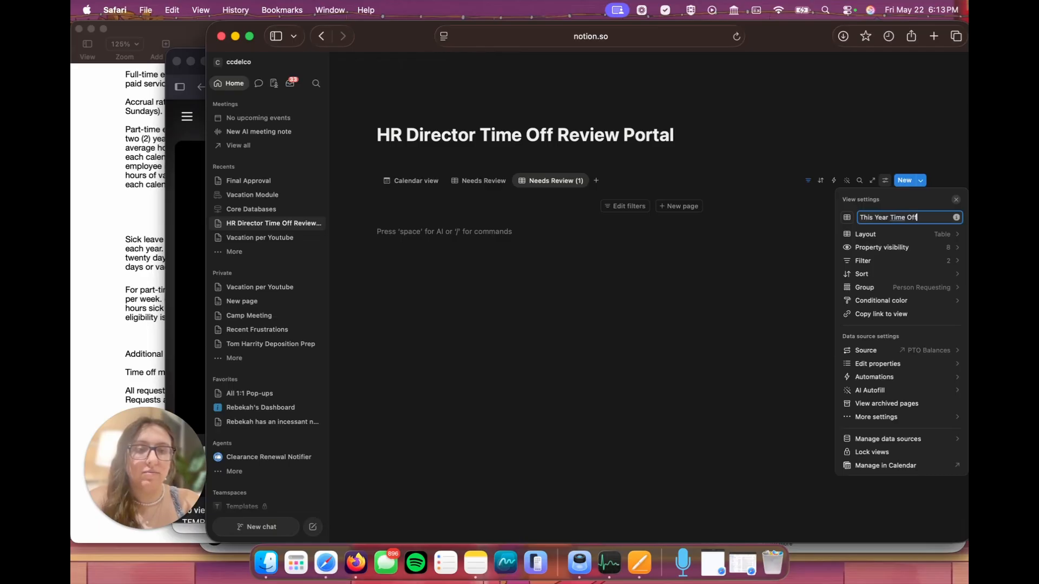
pyautogui.click(760, 172)
# Step: Change the This Year Time Off view's Approval by HR filter from To-do to Complete
pyautogui.click(804, 181)
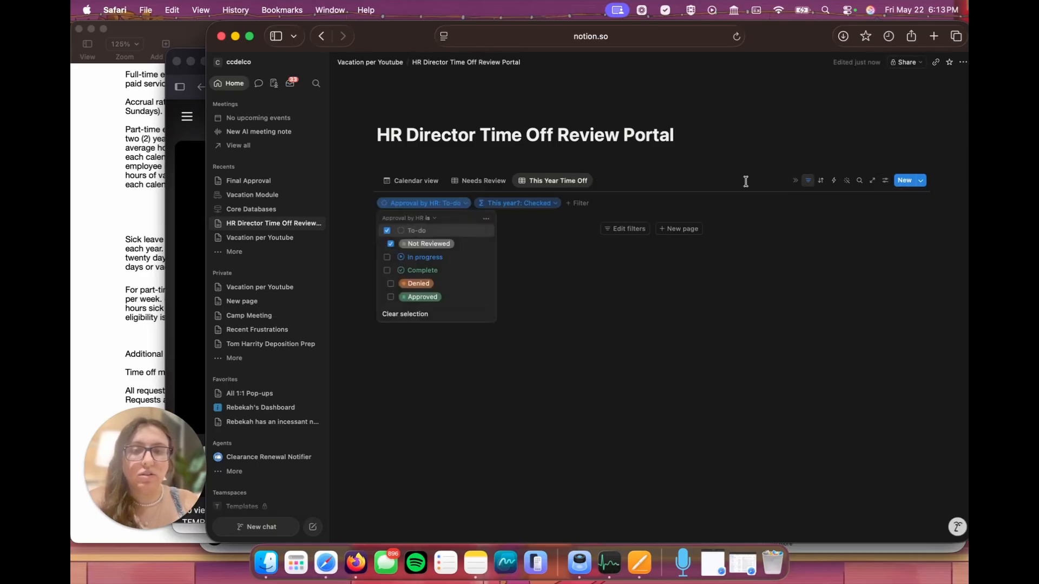
pyautogui.click(387, 231)
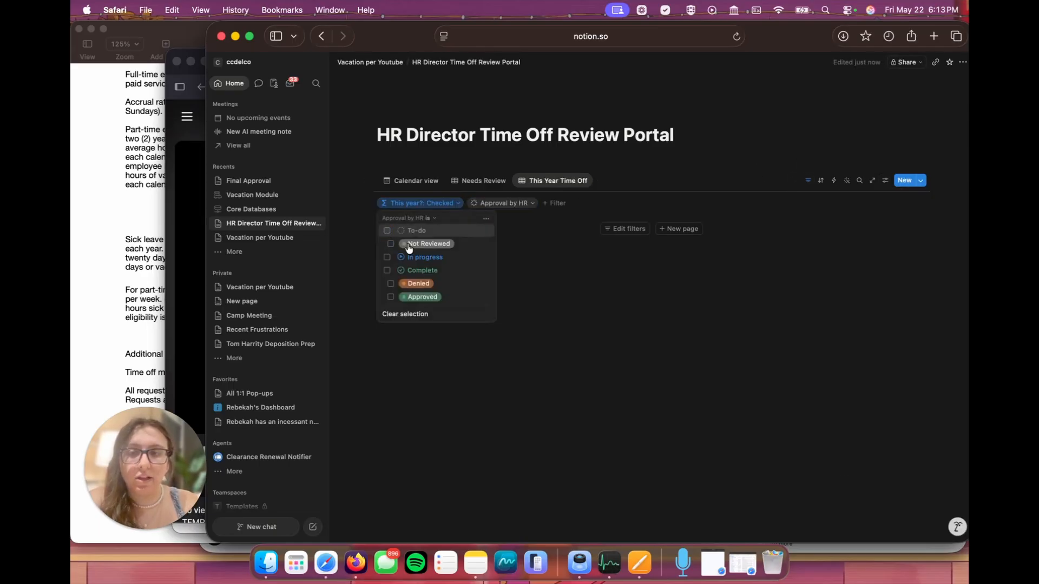
pyautogui.click(387, 270)
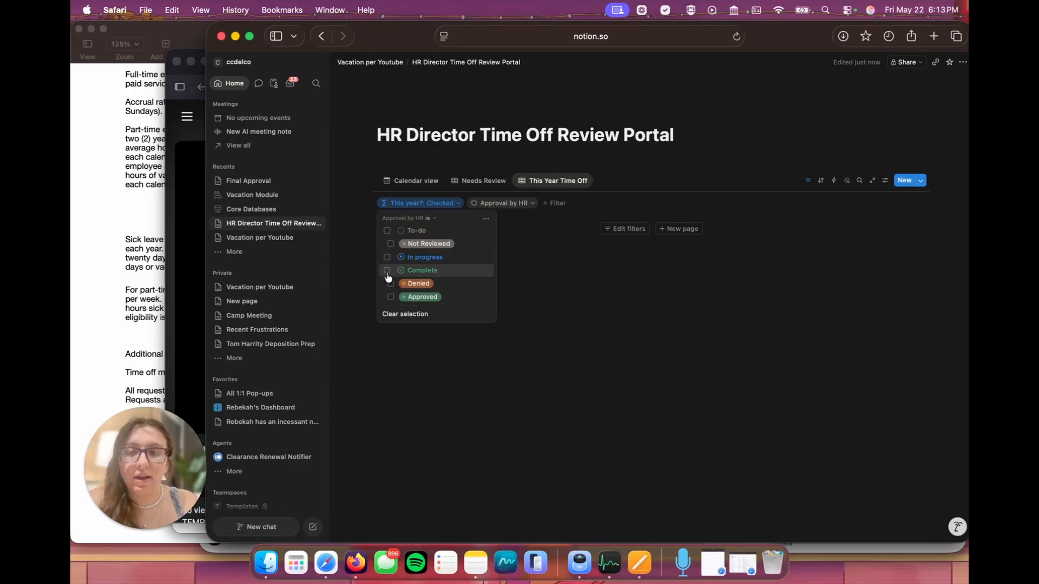
pyautogui.click(699, 186)
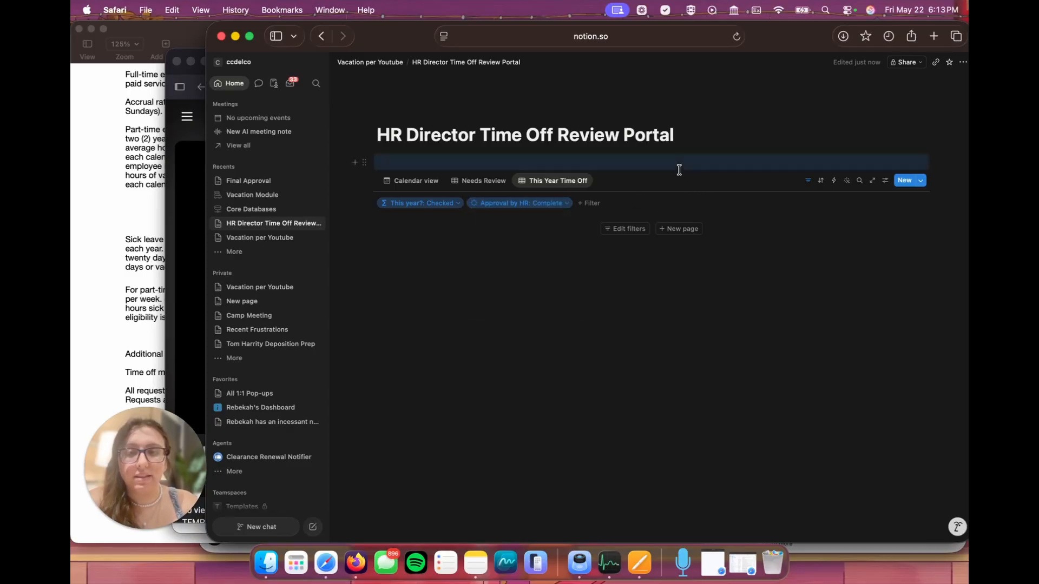
pyautogui.click(865, 294)
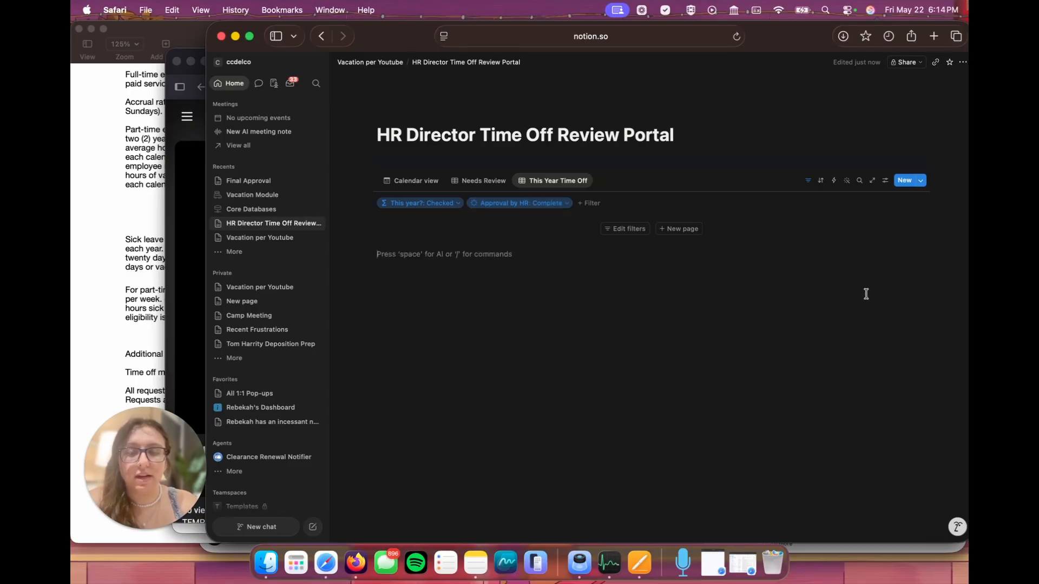
# Step: Check the Days Used chart on the Final Approval page, and add a chart view linked to PTO Balances in the HR Director portal
pyautogui.click(271, 179)
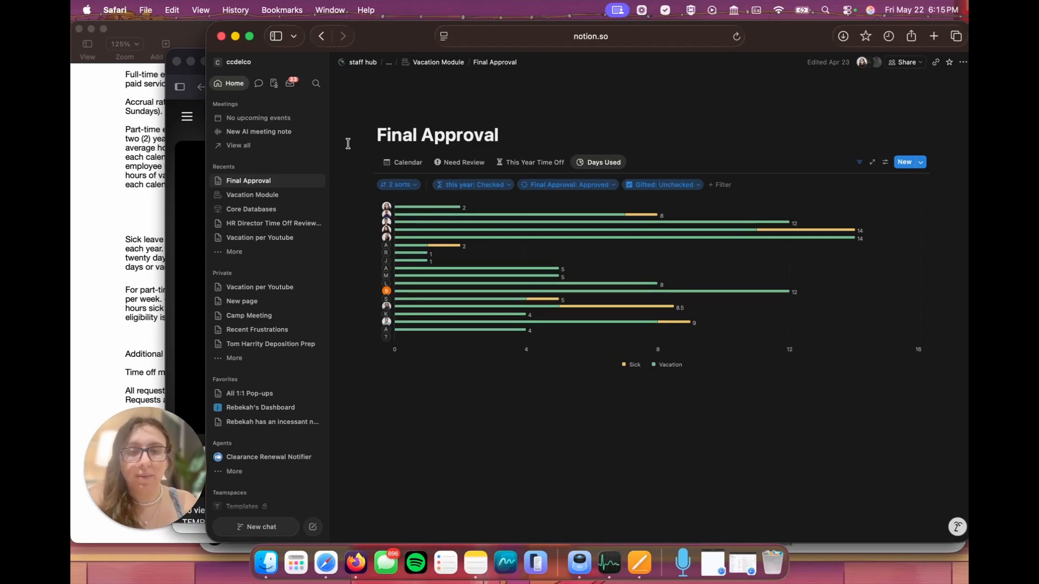
pyautogui.click(250, 230)
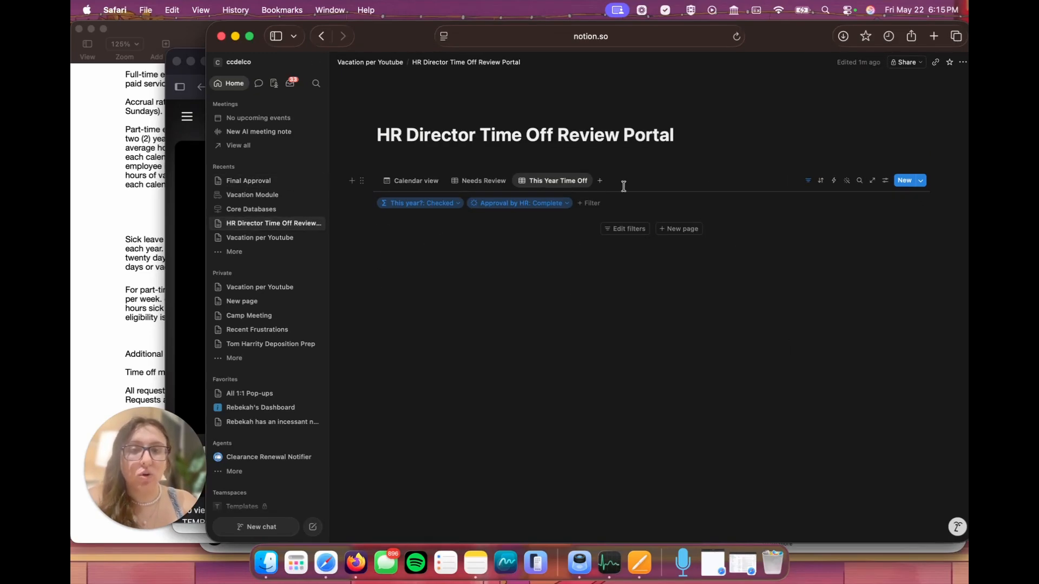
pyautogui.click(599, 180)
pyautogui.click(789, 229)
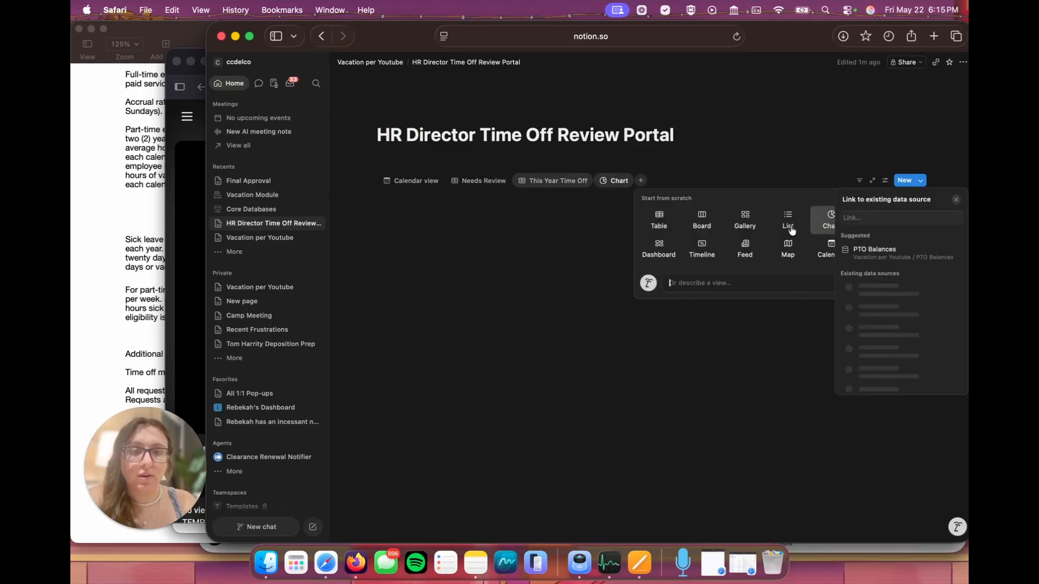
pyautogui.click(792, 229)
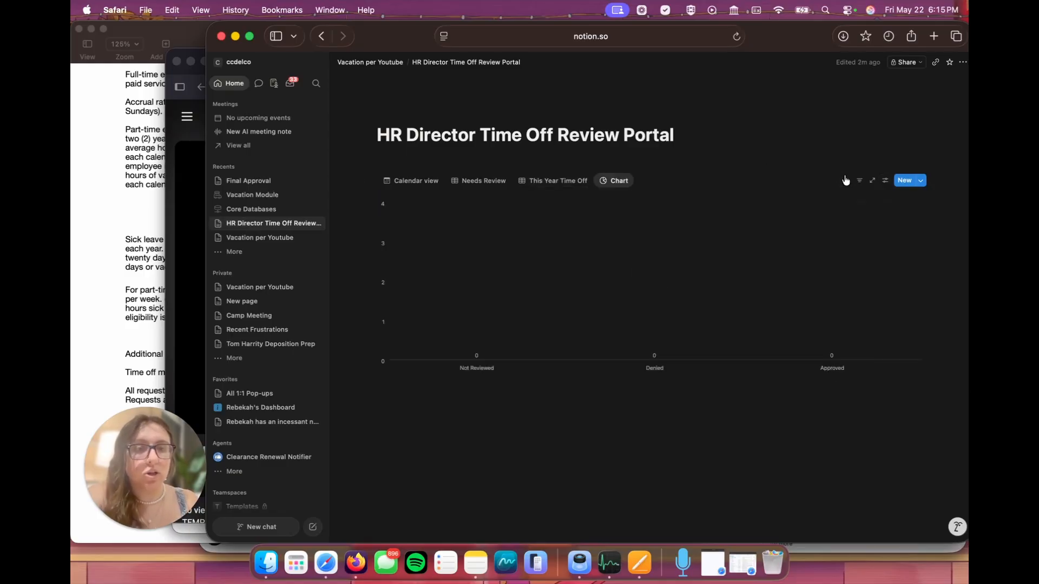
# Step: Make the chart a horizontal bar chart and set its X axis to show the sum of Days Used
pyautogui.click(884, 180)
pyautogui.click(877, 228)
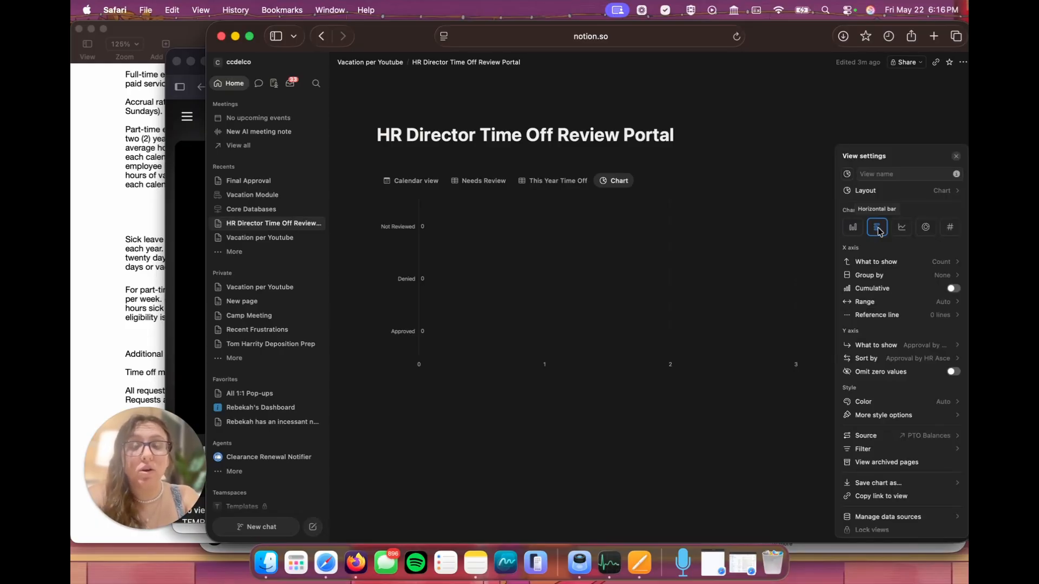
pyautogui.click(897, 262)
pyautogui.moveTo(895, 317)
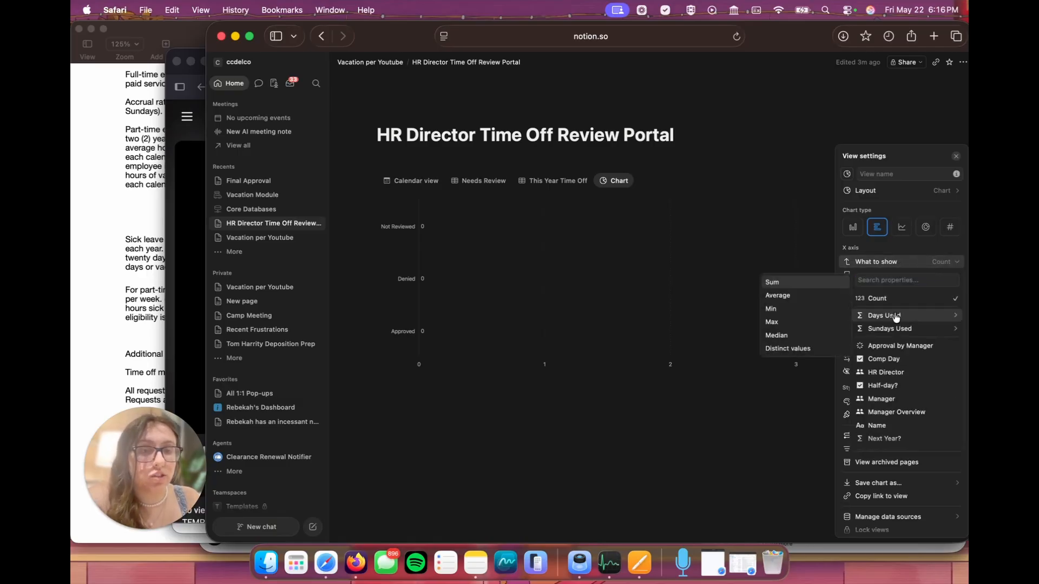
pyautogui.click(797, 283)
# Step: Group the chart's X axis by Request Type and set its Y axis to show Person Requesting
pyautogui.click(913, 289)
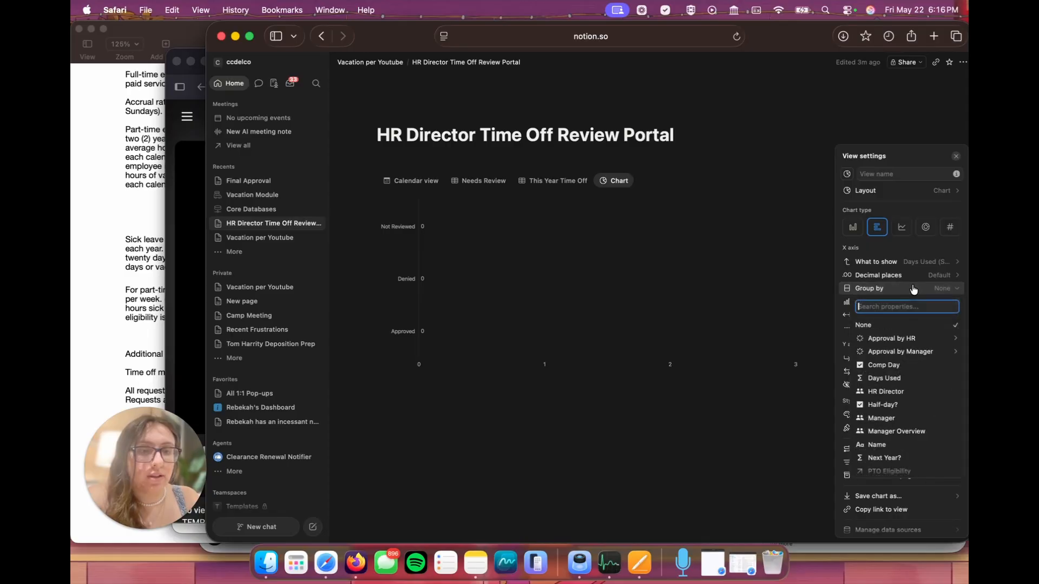
pyautogui.click(913, 290)
pyautogui.click(913, 289)
pyautogui.scroll(-2, 902, 419)
pyautogui.scroll(-2, 901, 417)
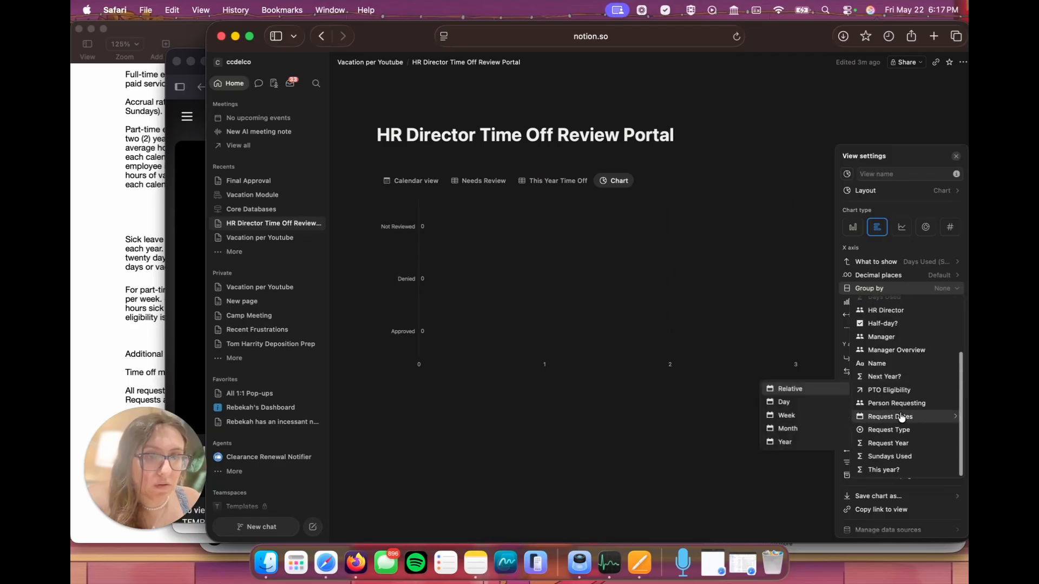
pyautogui.click(892, 428)
pyautogui.click(901, 373)
pyautogui.scroll(-3, 901, 277)
pyautogui.scroll(-3, 901, 227)
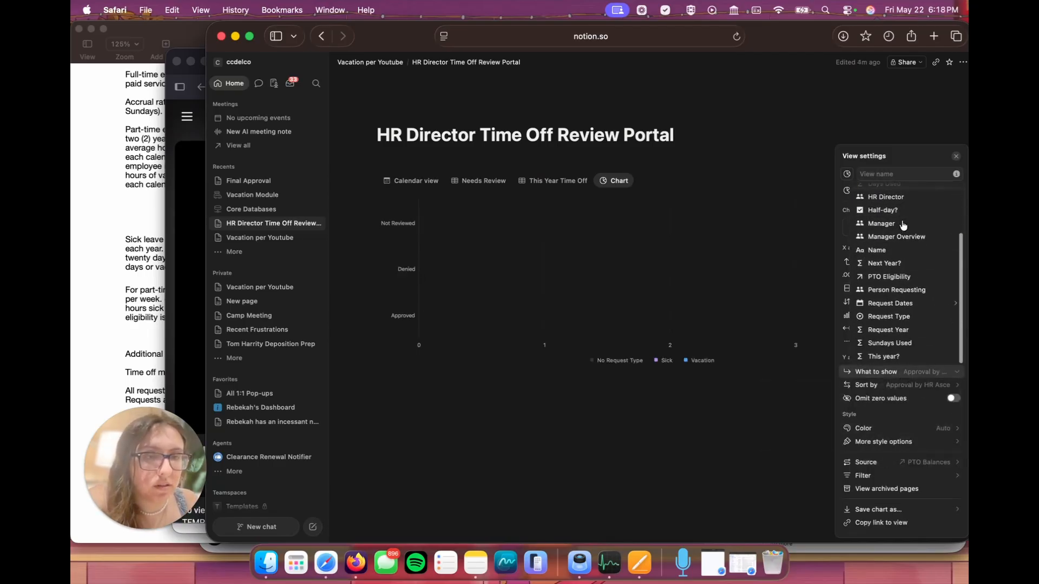
pyautogui.click(909, 298)
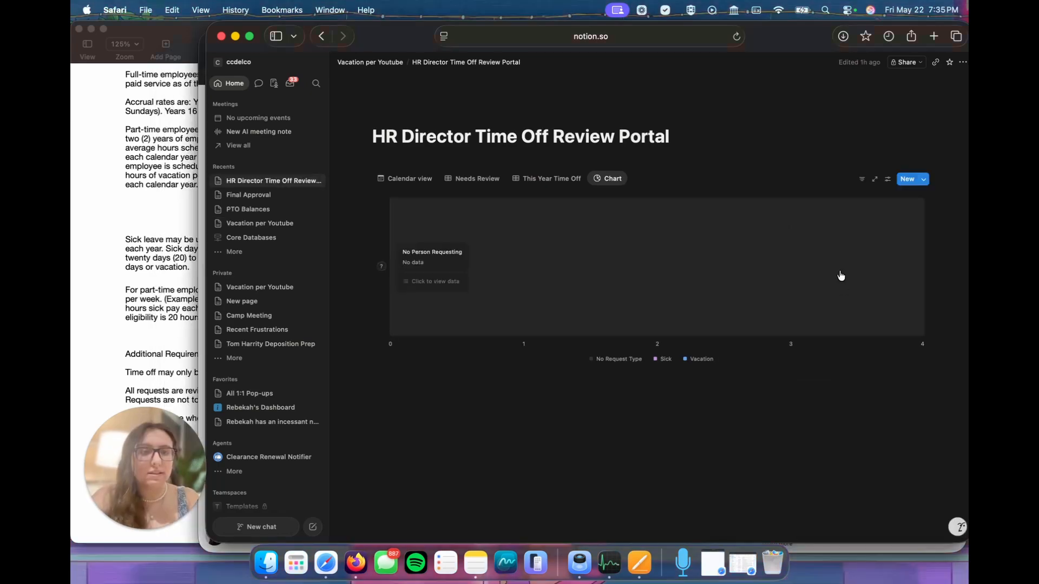
# Step: Filter the chart view to requests with This year? Checked
pyautogui.click(864, 181)
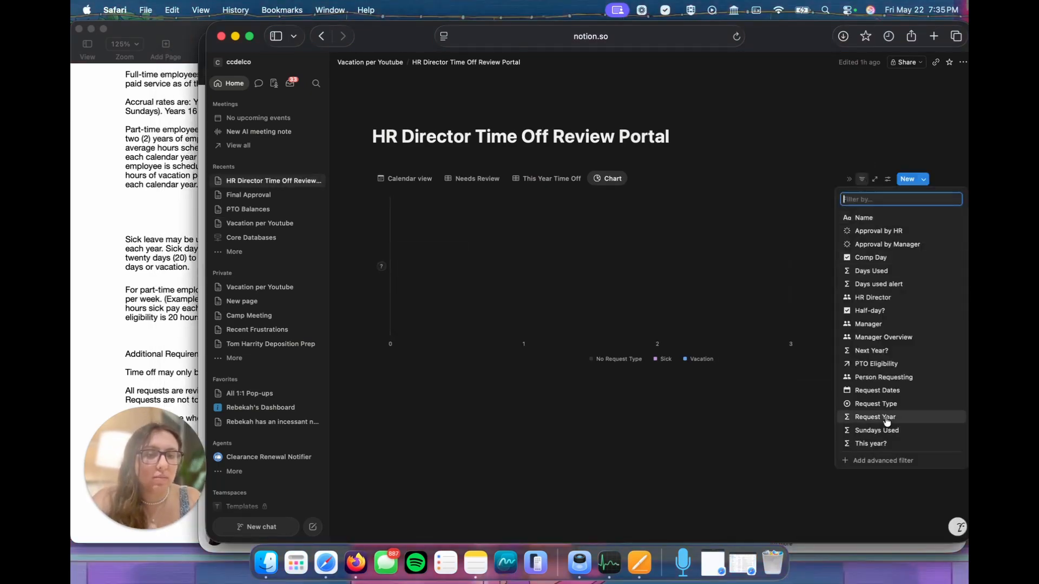
pyautogui.click(872, 438)
pyautogui.click(403, 244)
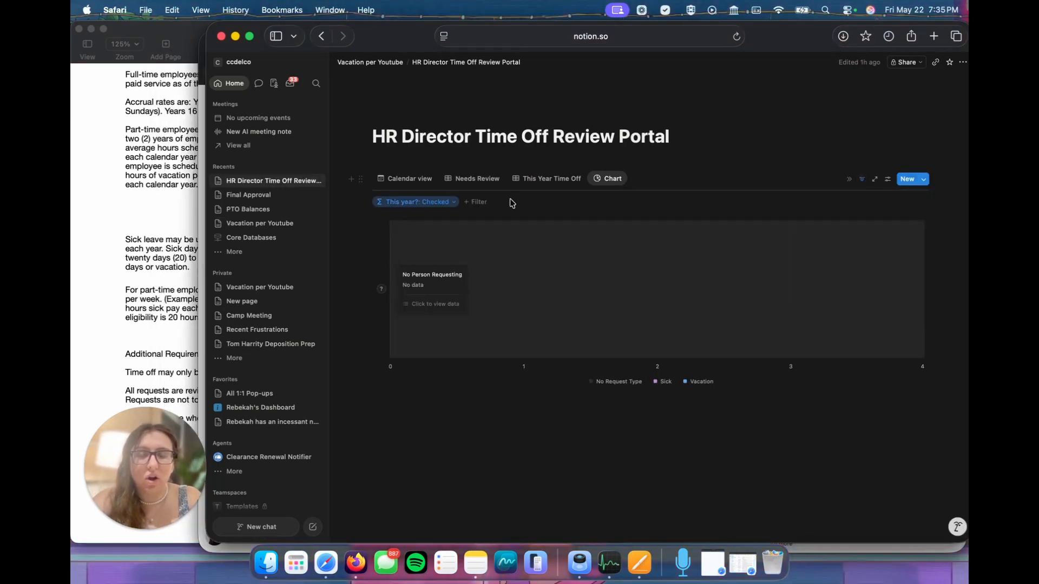
pyautogui.click(863, 181)
pyautogui.click(863, 181)
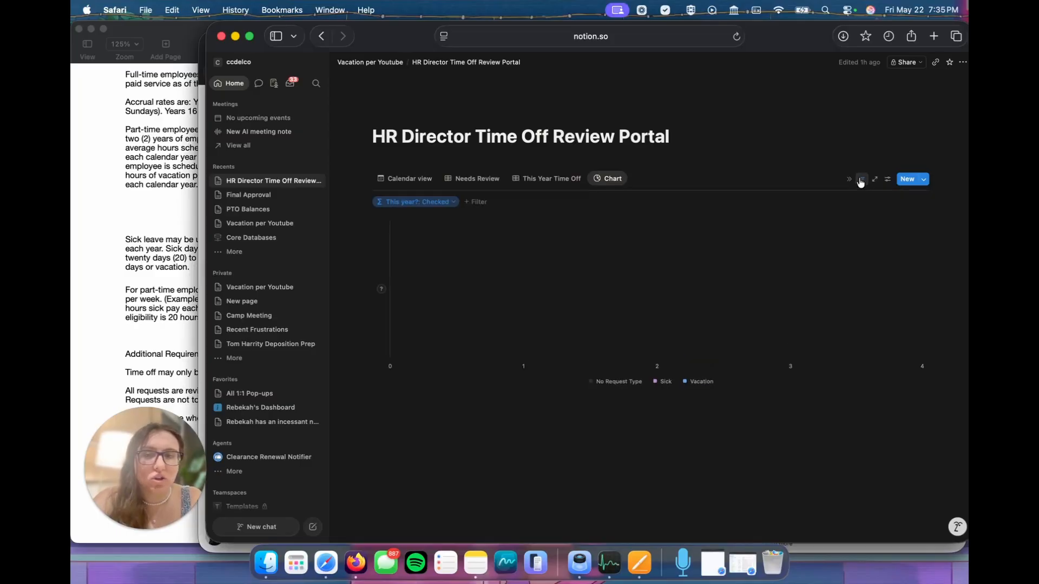
# Step: Add chart filters limiting Approval by HR to Approved and Comp Day to Unchecked
pyautogui.click(478, 203)
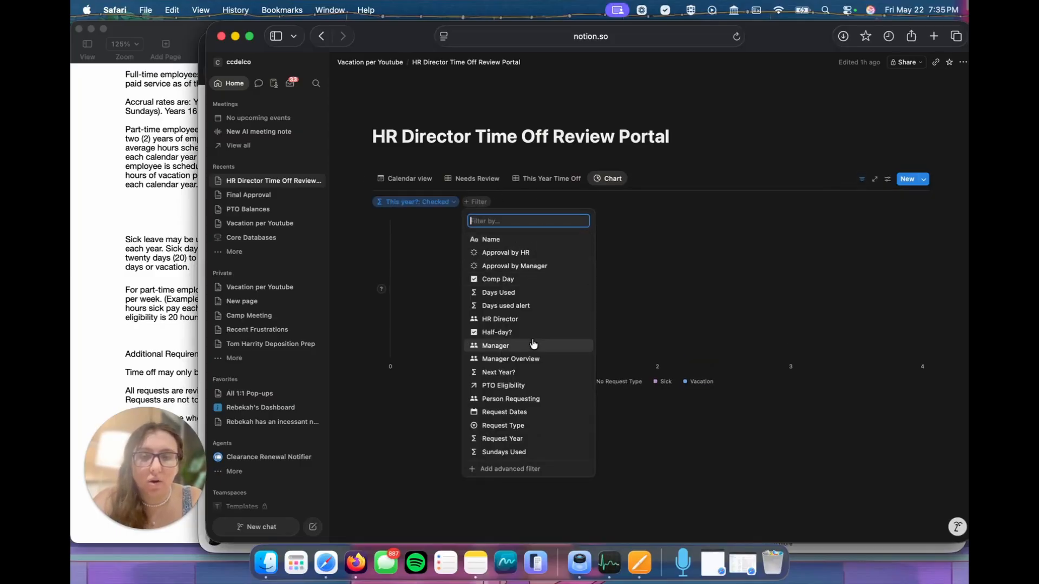
pyautogui.click(515, 255)
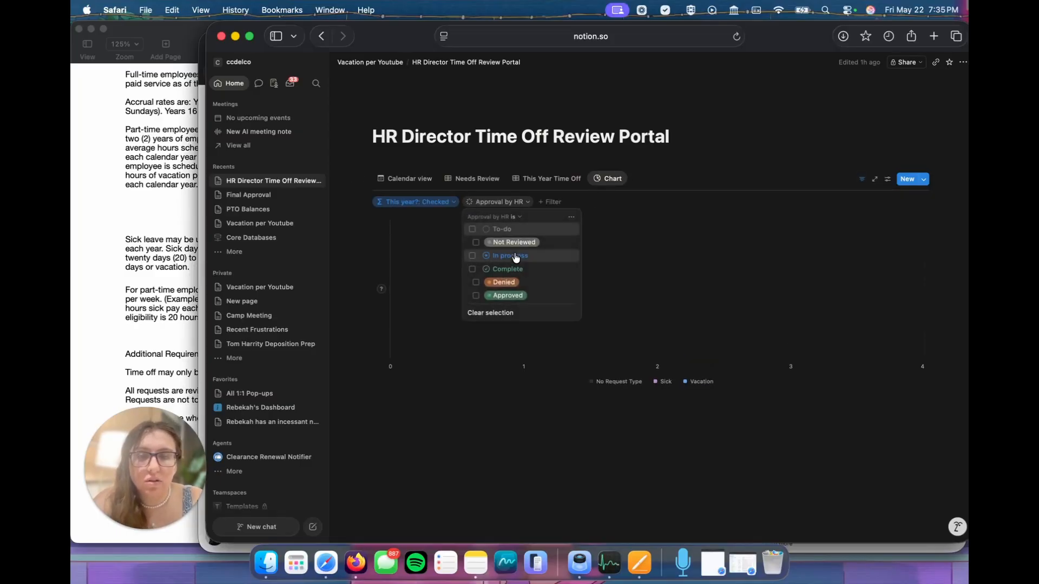
pyautogui.click(476, 296)
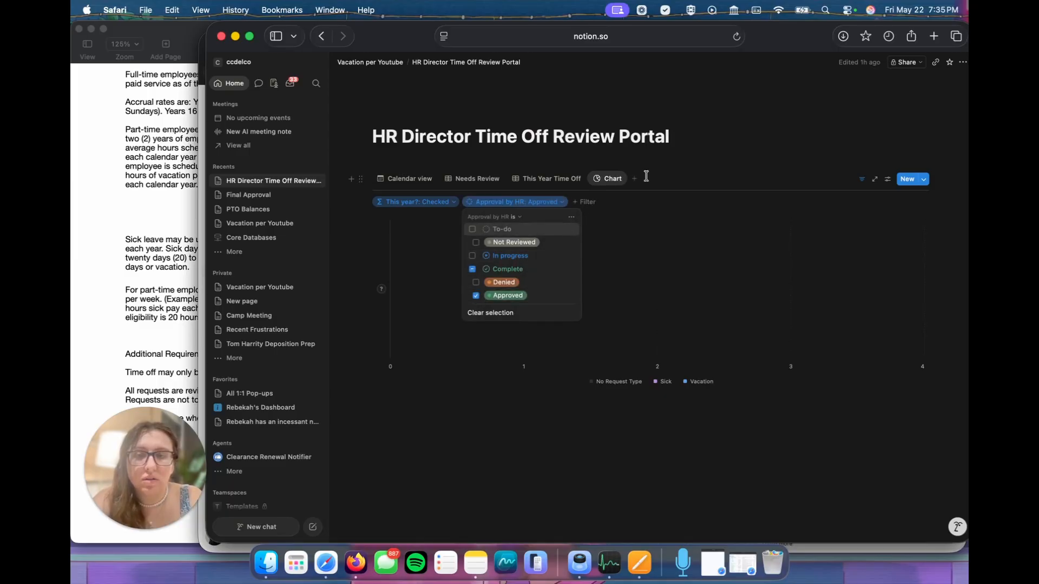
pyautogui.click(664, 174)
pyautogui.click(574, 203)
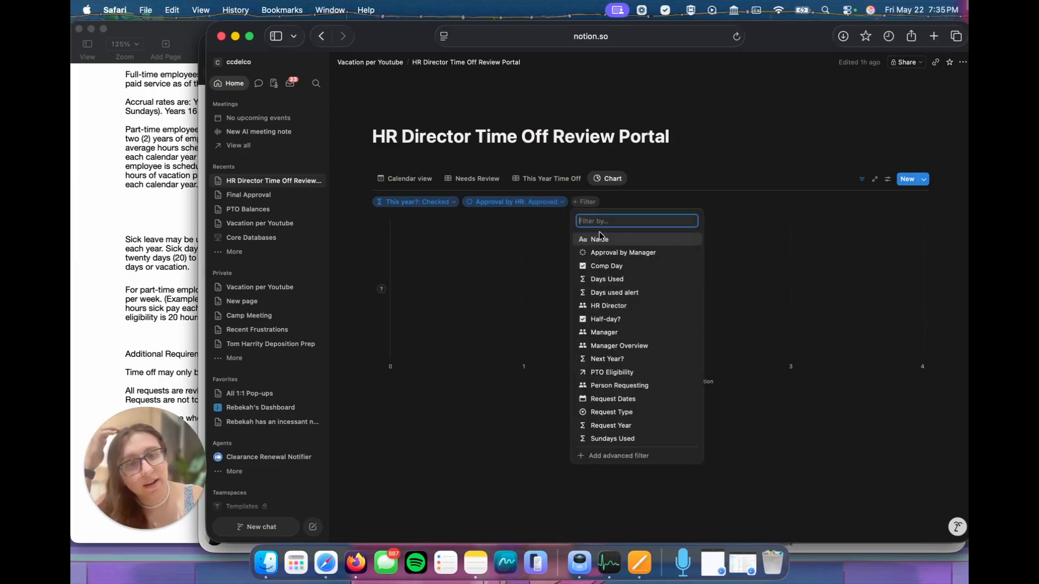
pyautogui.click(613, 268)
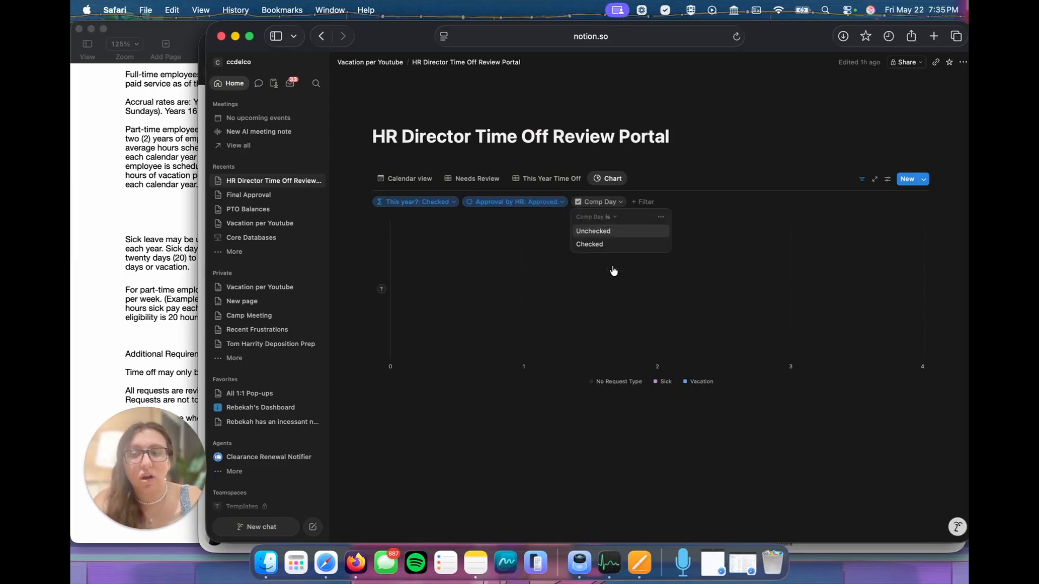
pyautogui.click(616, 232)
pyautogui.click(748, 161)
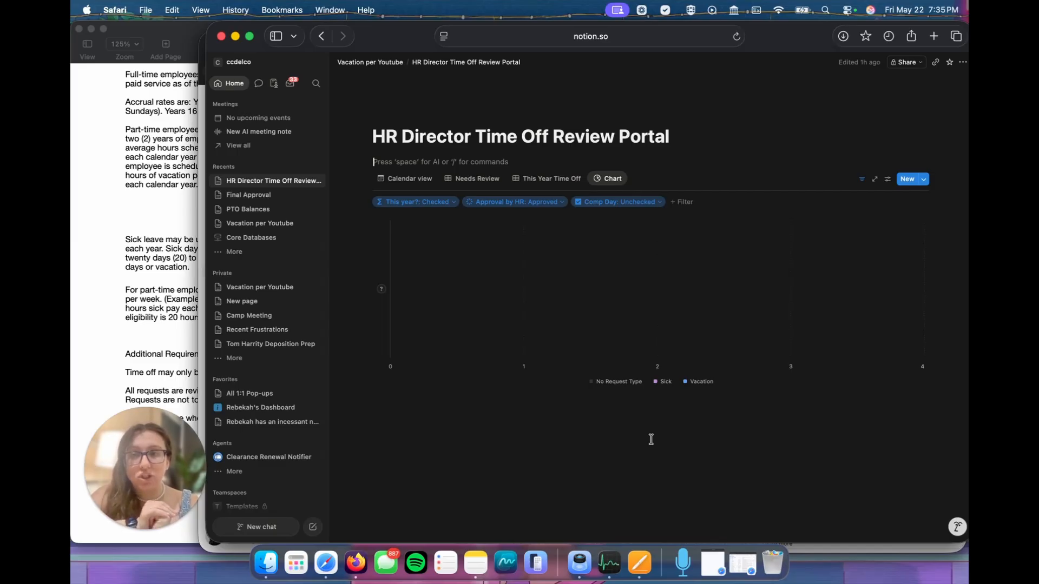
# Step: Examine the Days Used chart and its view settings on the Final Approval page, and return to the Vacation per Youtube page
pyautogui.click(264, 195)
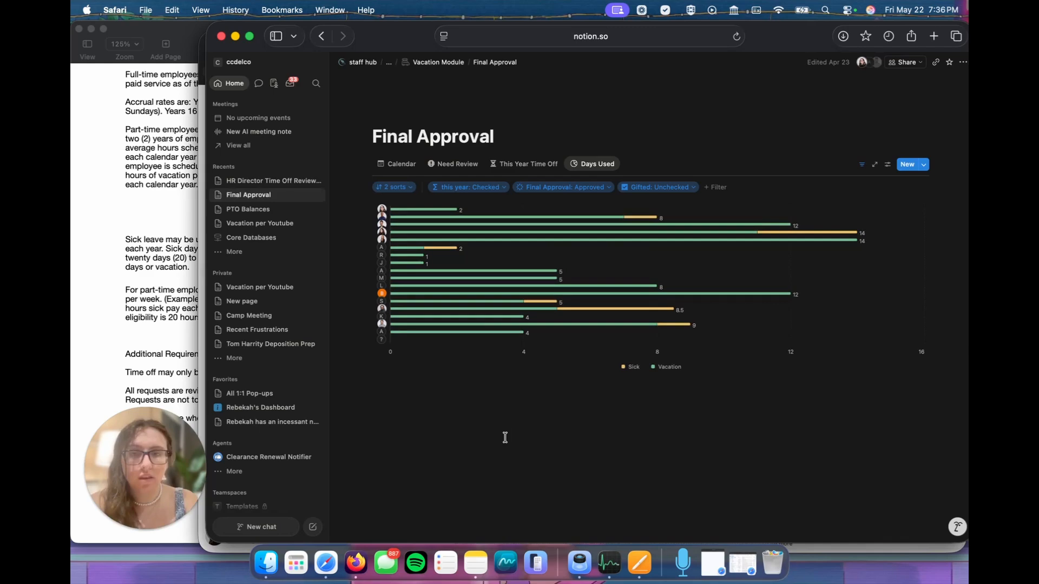
pyautogui.click(888, 165)
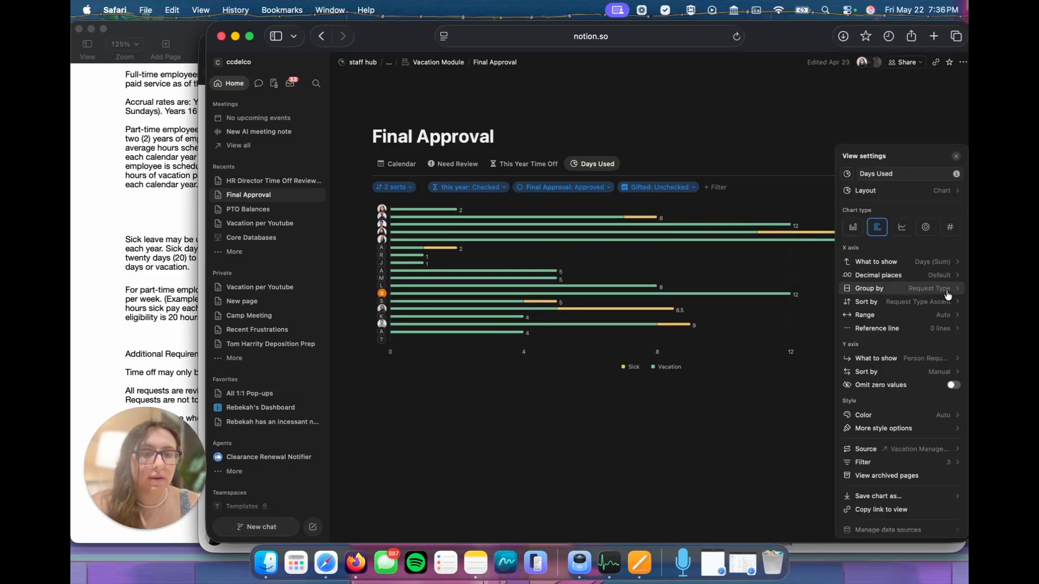
pyautogui.click(650, 488)
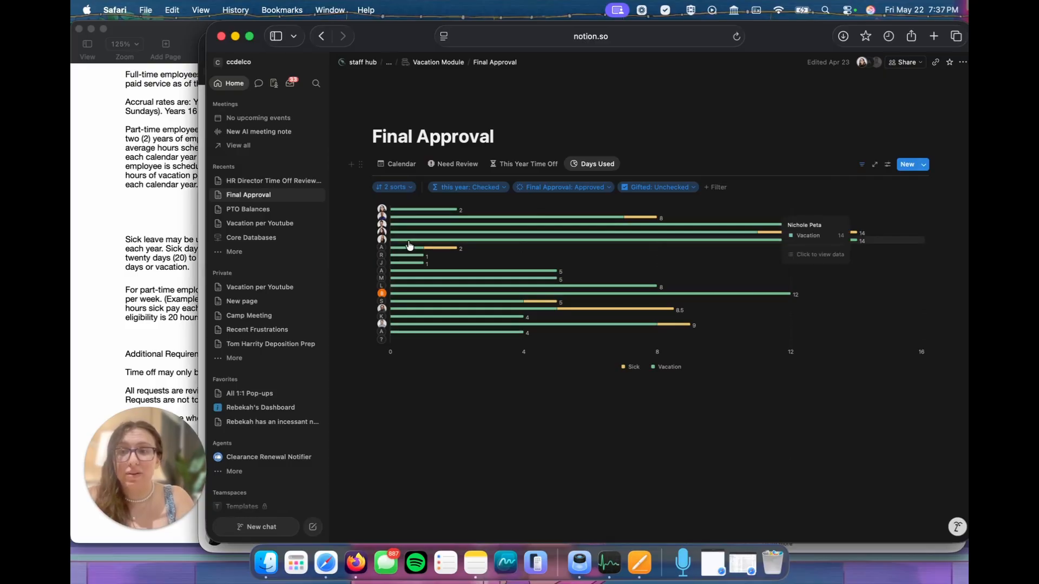
pyautogui.click(274, 222)
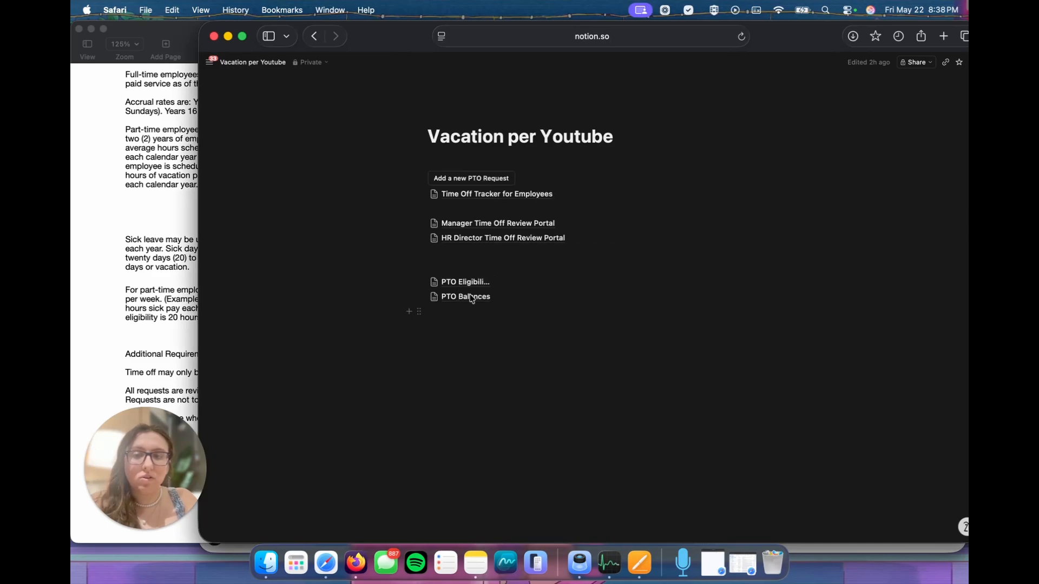
# Step: Create a new automation on the PTO Balances database that triggers when a page is added
pyautogui.click(466, 297)
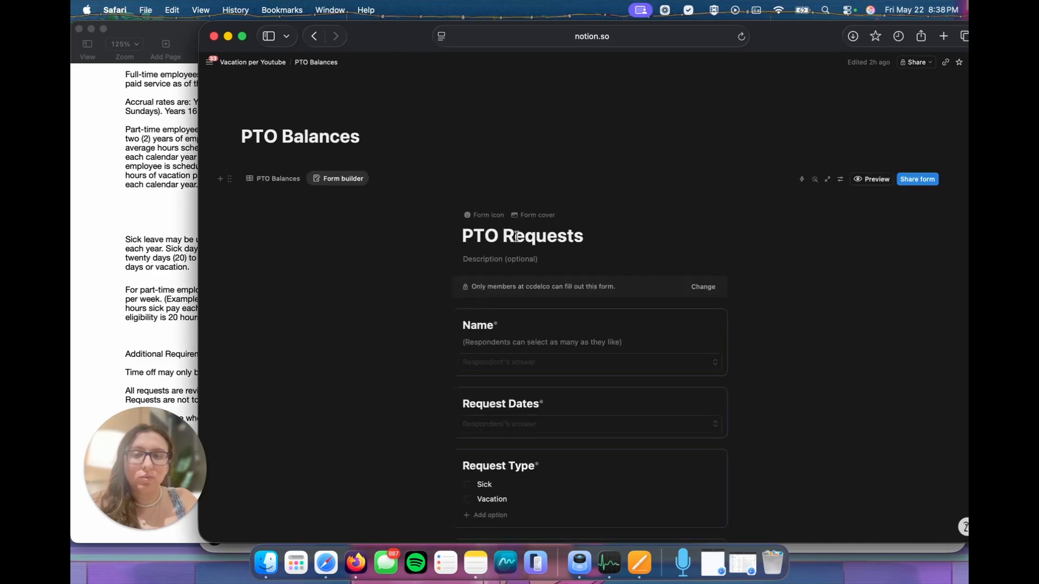
pyautogui.click(801, 180)
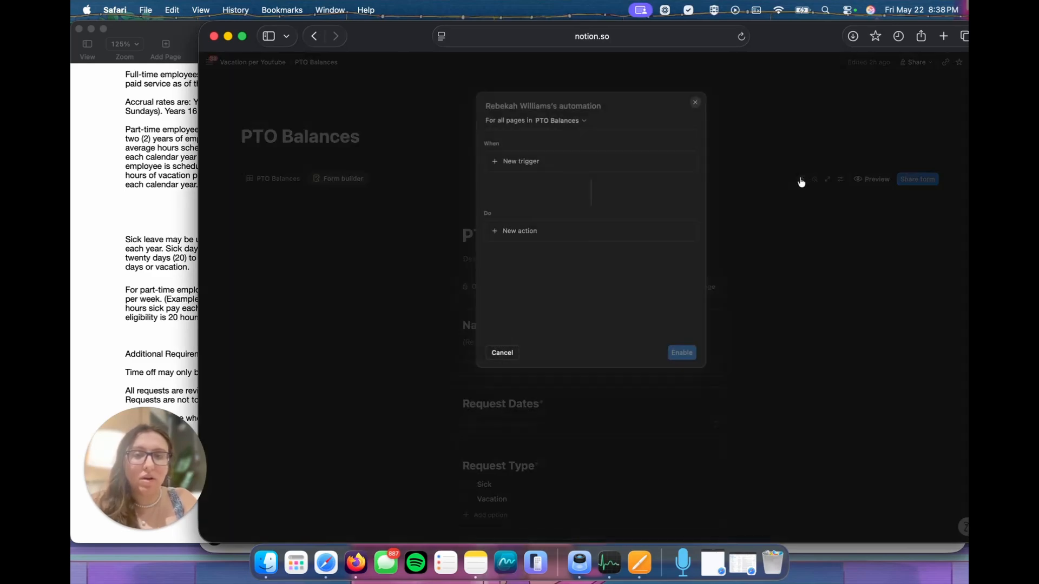
pyautogui.click(523, 165)
pyautogui.click(525, 229)
# Step: Add an automation action that replaces the Person Requesting property with the page creator
pyautogui.click(529, 256)
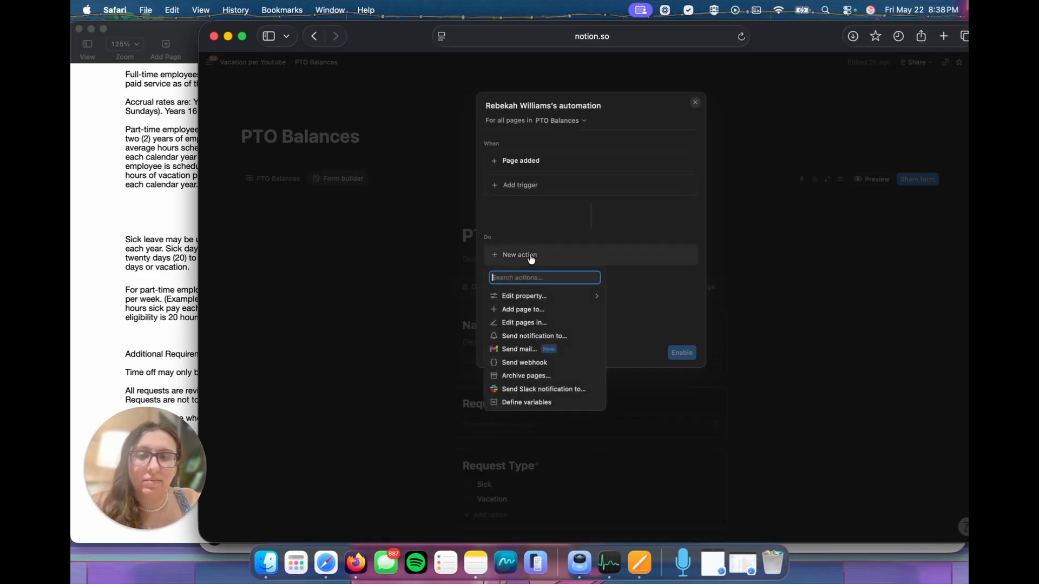
pyautogui.click(538, 296)
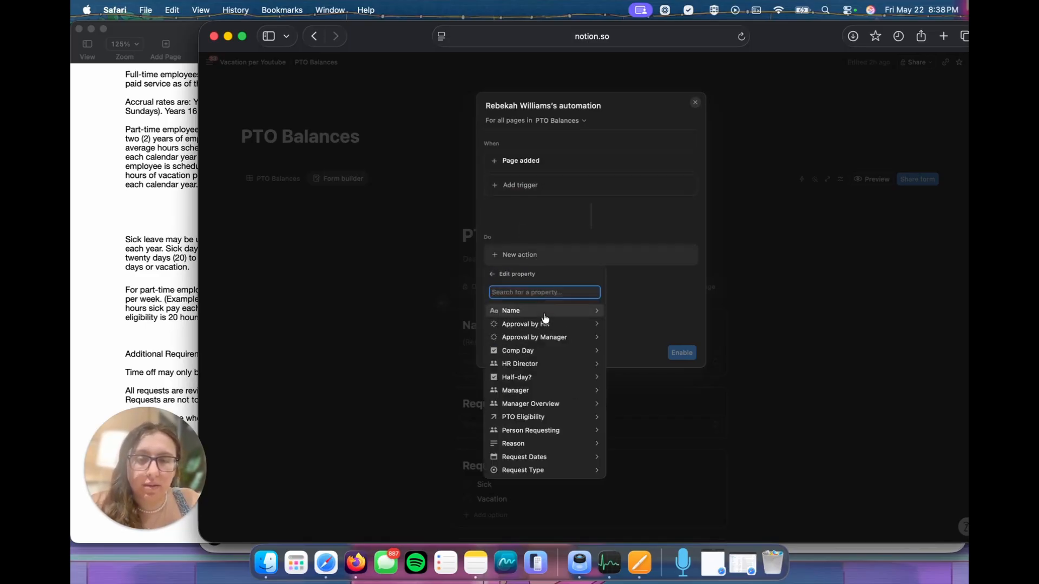
pyautogui.click(533, 430)
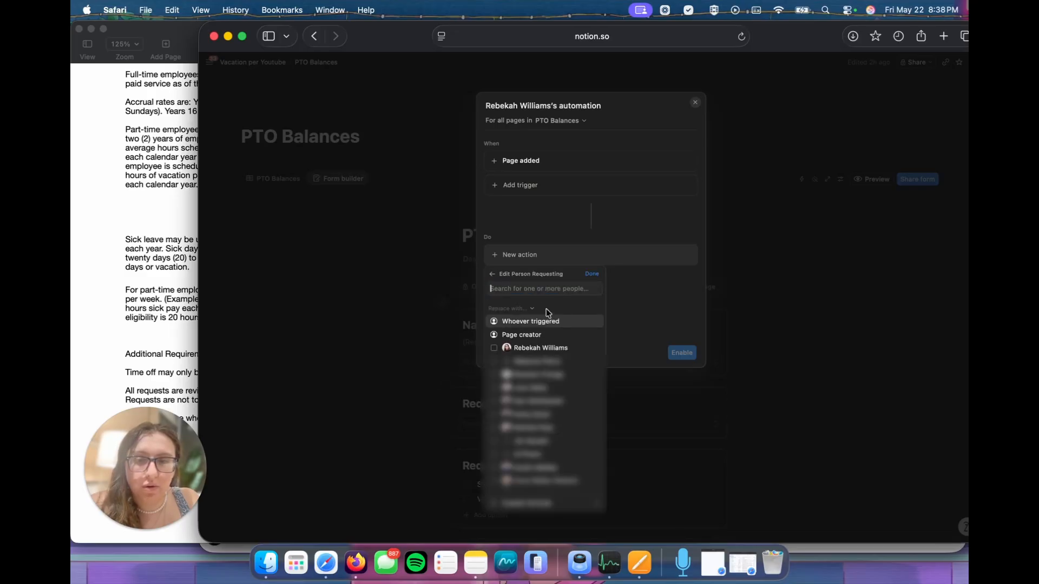
pyautogui.click(530, 335)
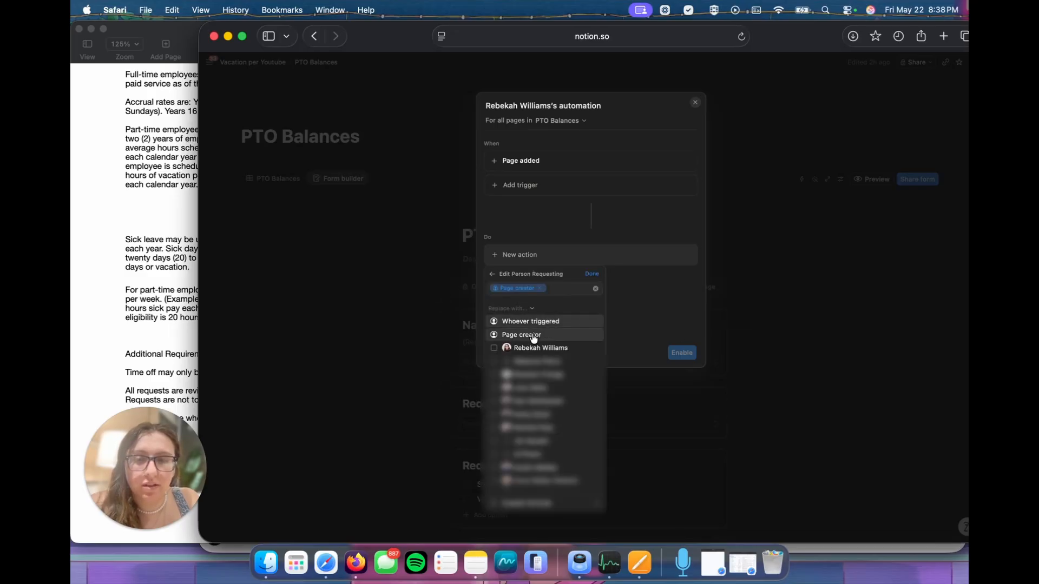
pyautogui.click(591, 273)
# Step: Add an automation action that replaces the HR Director property with the HR director's user account
pyautogui.click(520, 285)
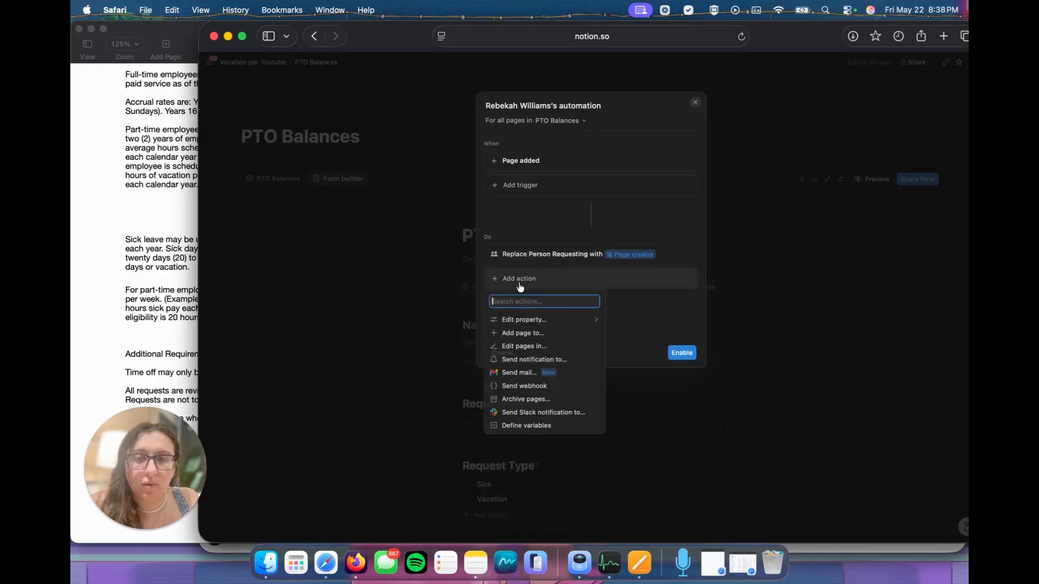
pyautogui.click(532, 321)
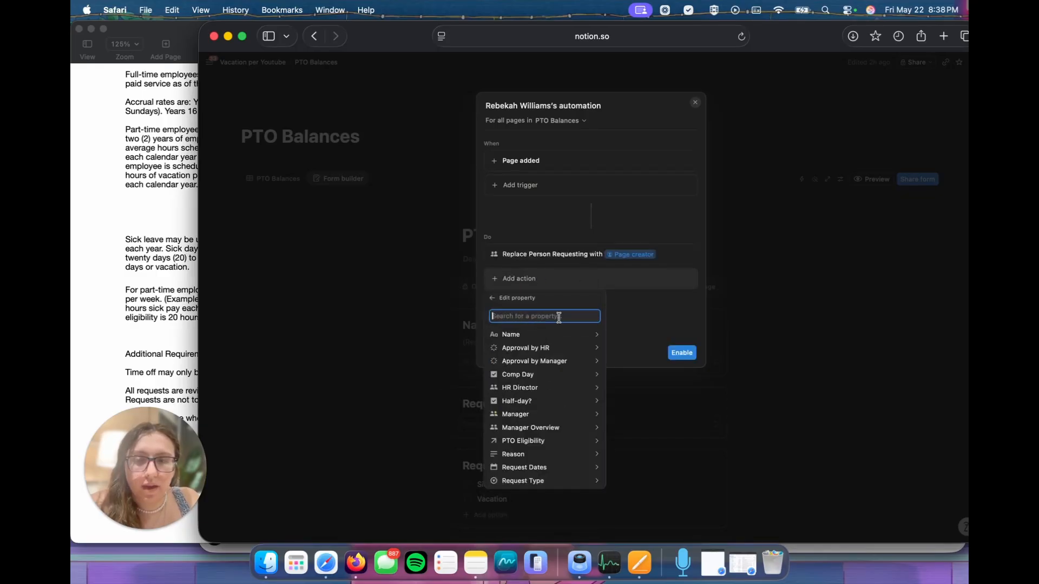
pyautogui.click(541, 388)
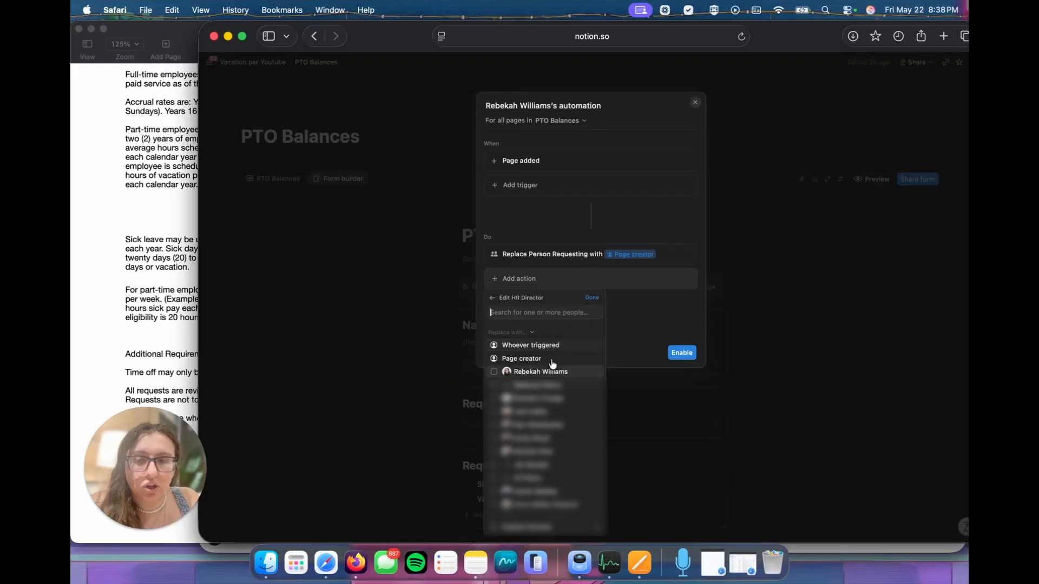
pyautogui.click(494, 372)
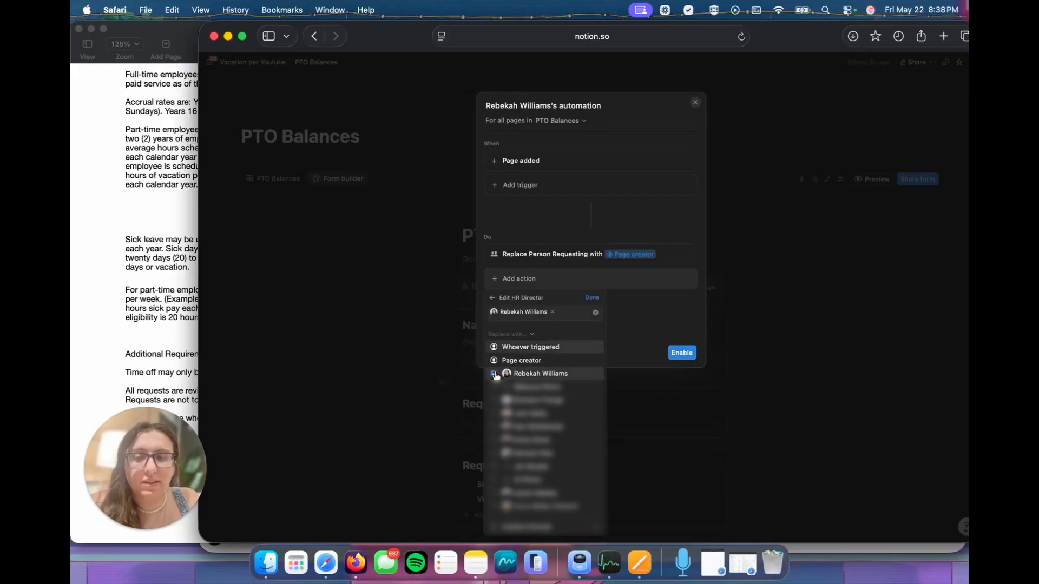
pyautogui.click(592, 296)
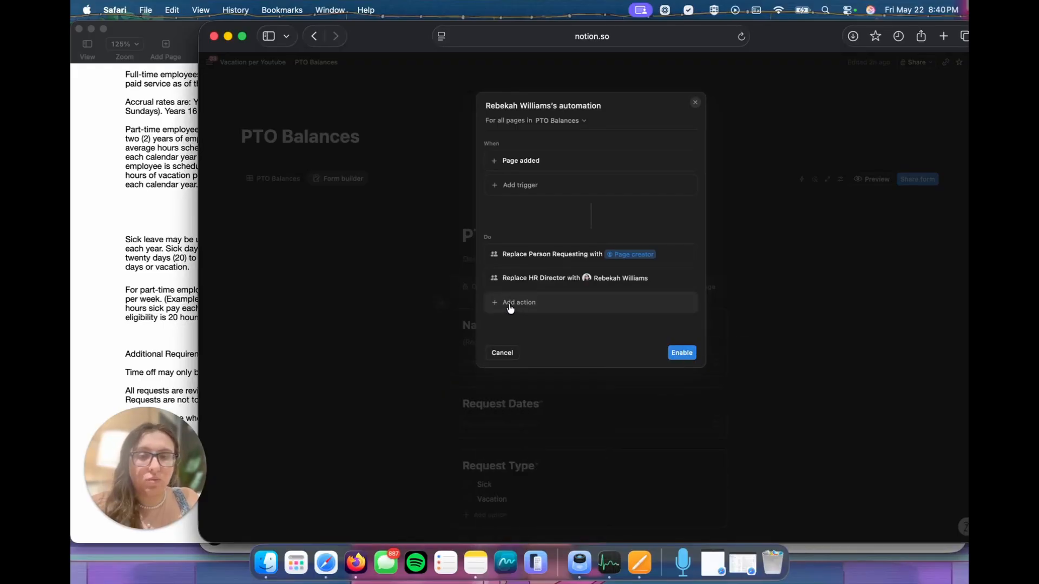
# Step: Add an action setting Name to an AI-written formula, prompted as first name of whoever submitted form + request type with an example, and enable the automation
pyautogui.click(510, 305)
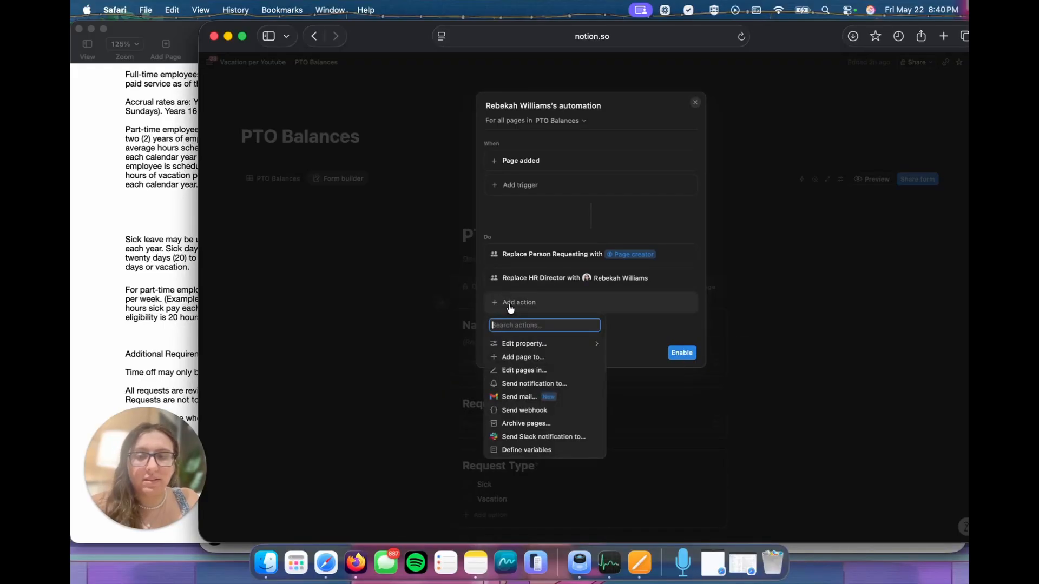
pyautogui.click(538, 343)
pyautogui.click(537, 359)
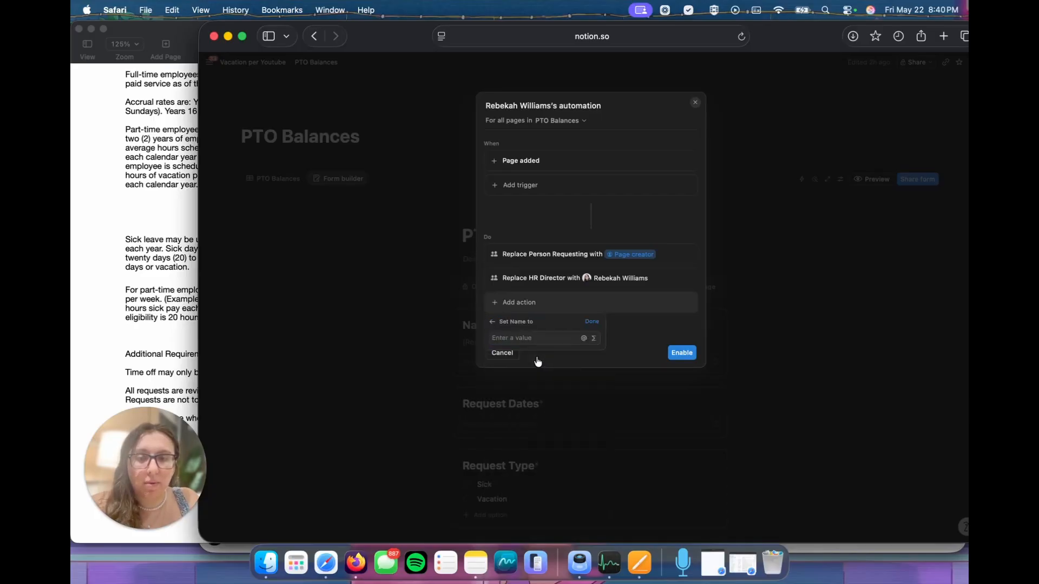
pyautogui.click(593, 338)
pyautogui.click(563, 116)
pyautogui.write('Filst name')
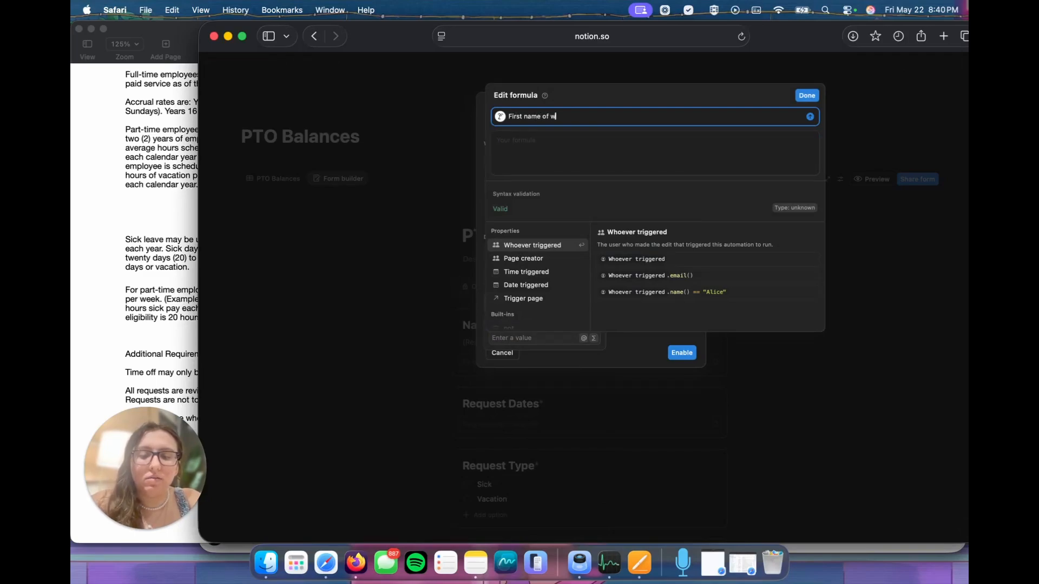
pyautogui.write(' of whoever submitted form + r')
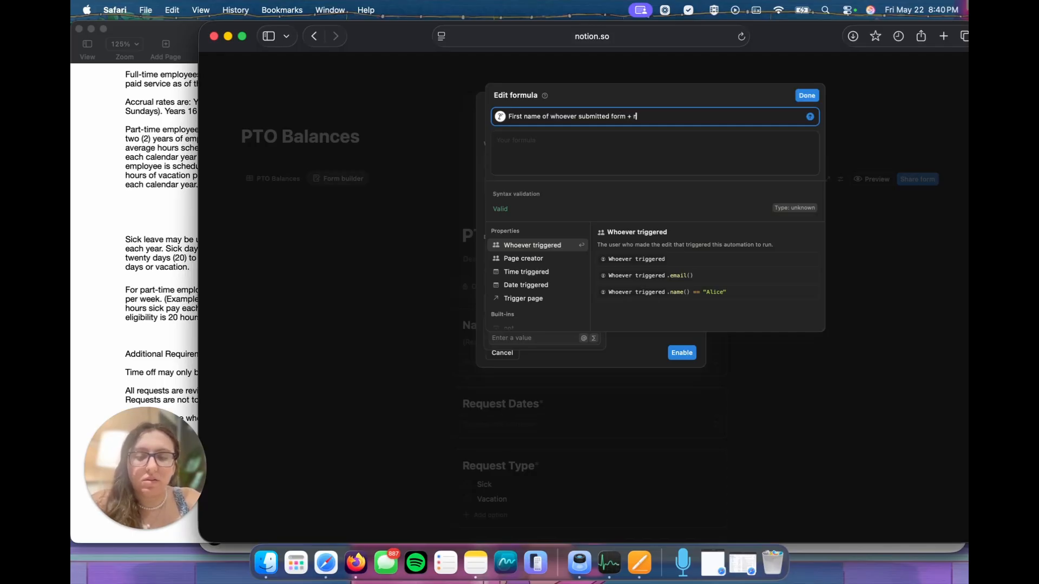
pyautogui.write('equest type. (Example: Rebekah Vacation)')
pyautogui.press('Return')
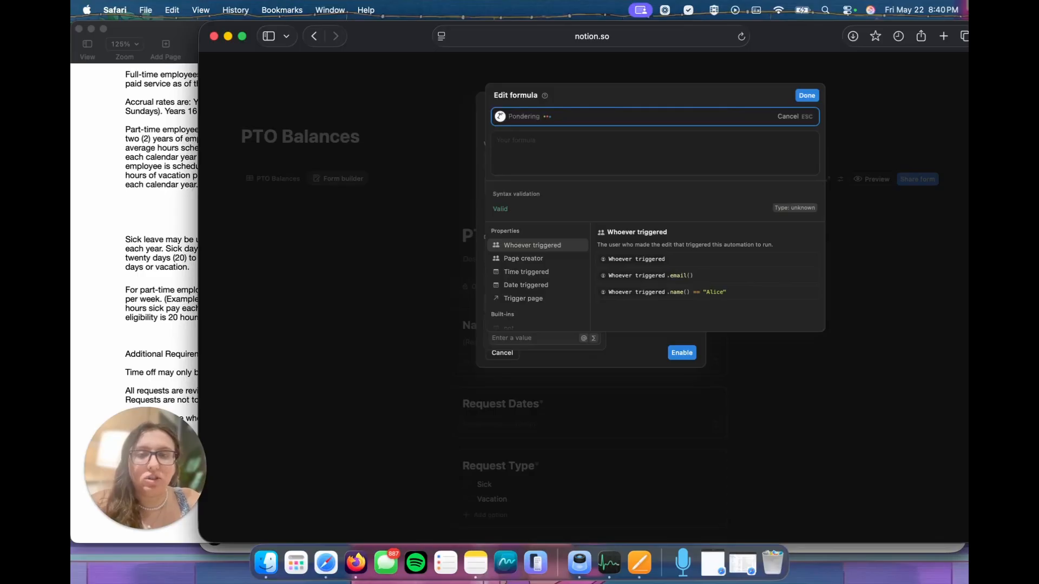
pyautogui.click(811, 85)
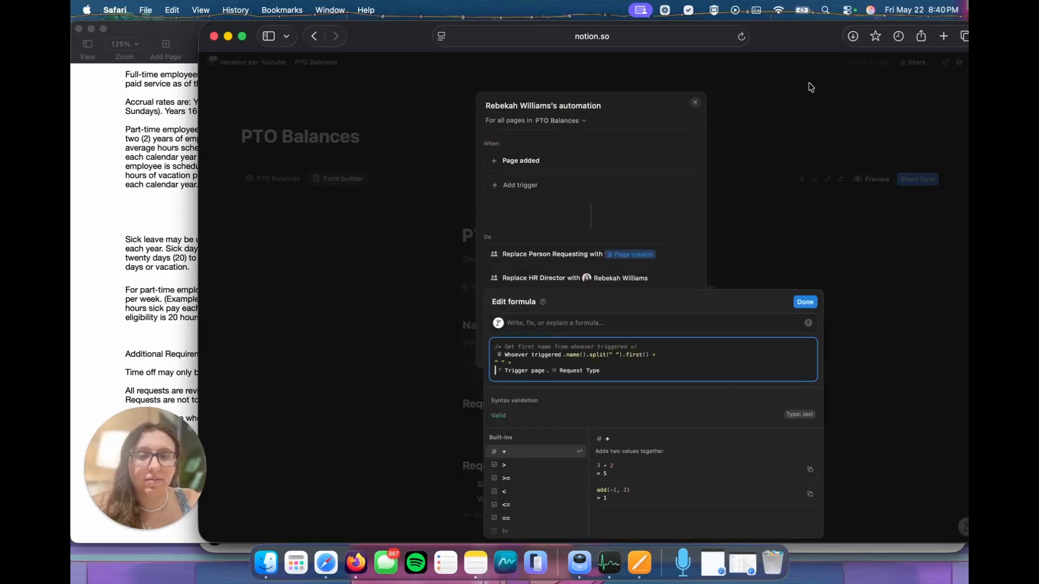
pyautogui.click(692, 272)
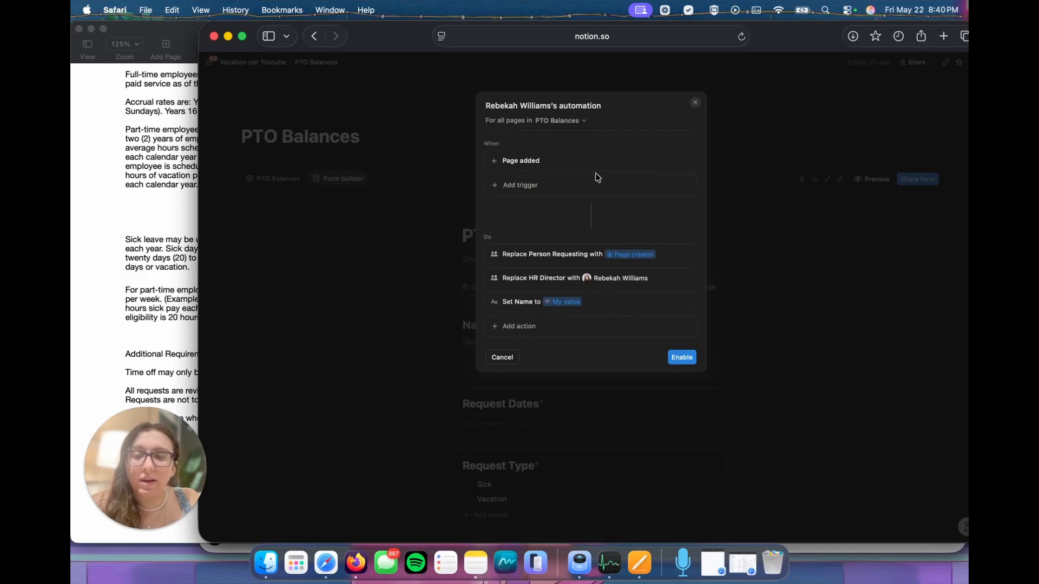
pyautogui.click(681, 358)
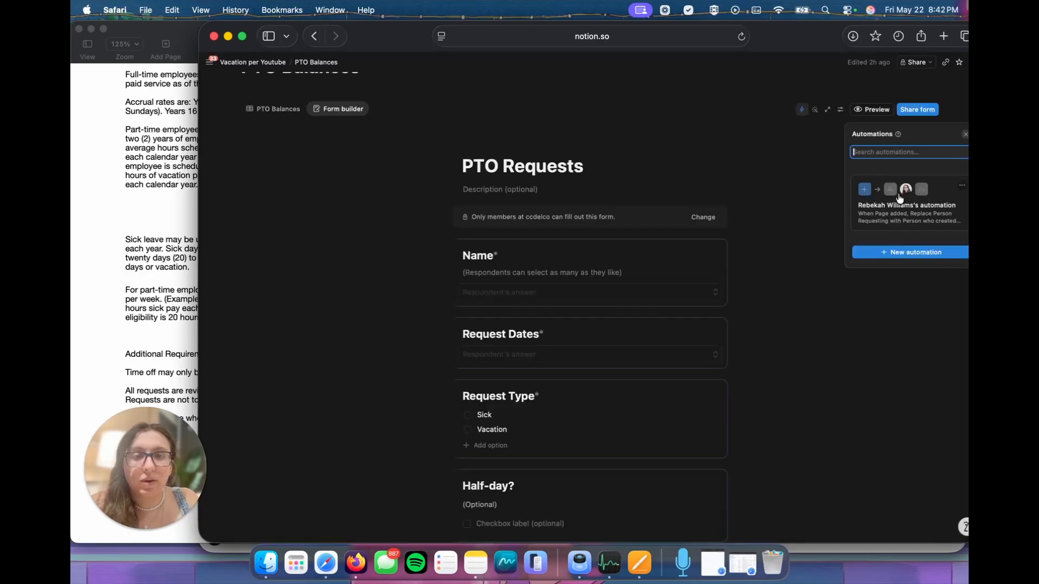
# Step: Reopen the PTO Balances automation and add an action that edits the Manager Overview property
pyautogui.click(895, 199)
pyautogui.click(508, 327)
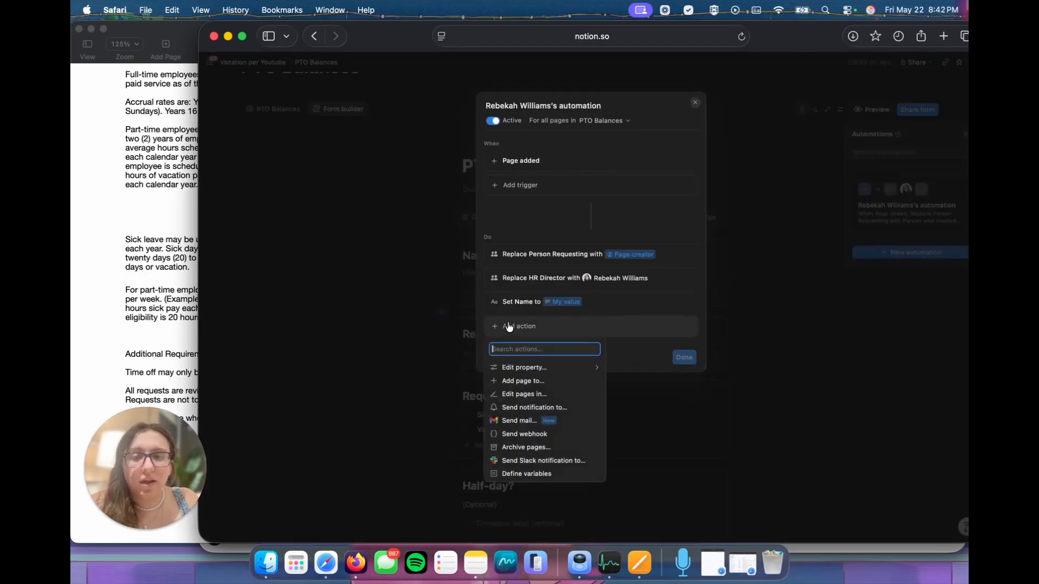
pyautogui.click(522, 369)
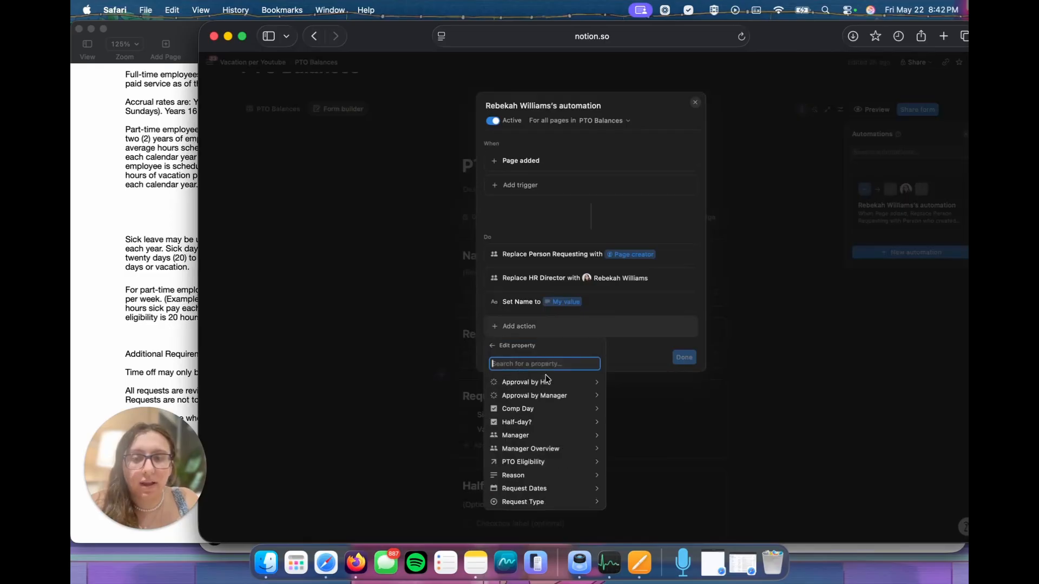
pyautogui.click(541, 449)
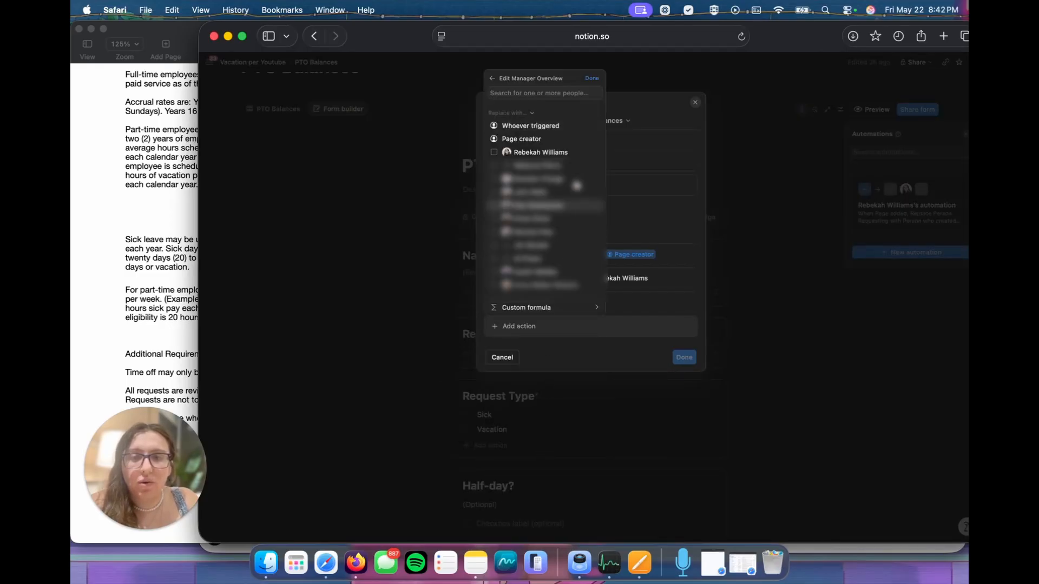
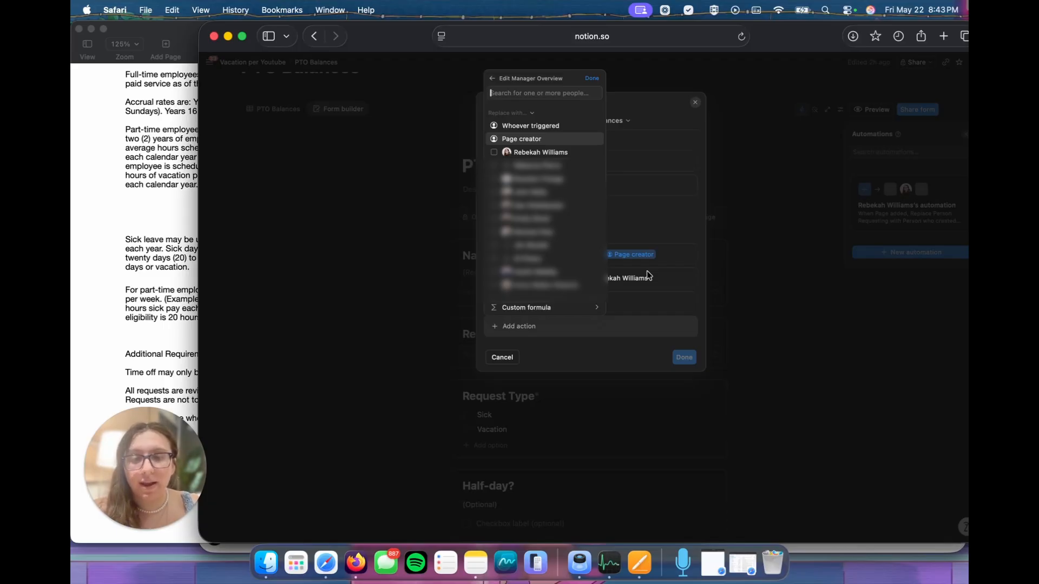
# Step: Create and enable an automation named Manager Deny = Final Deny that sets Approval by HR to Denied when Approval by Manager is Denied
pyautogui.click(789, 239)
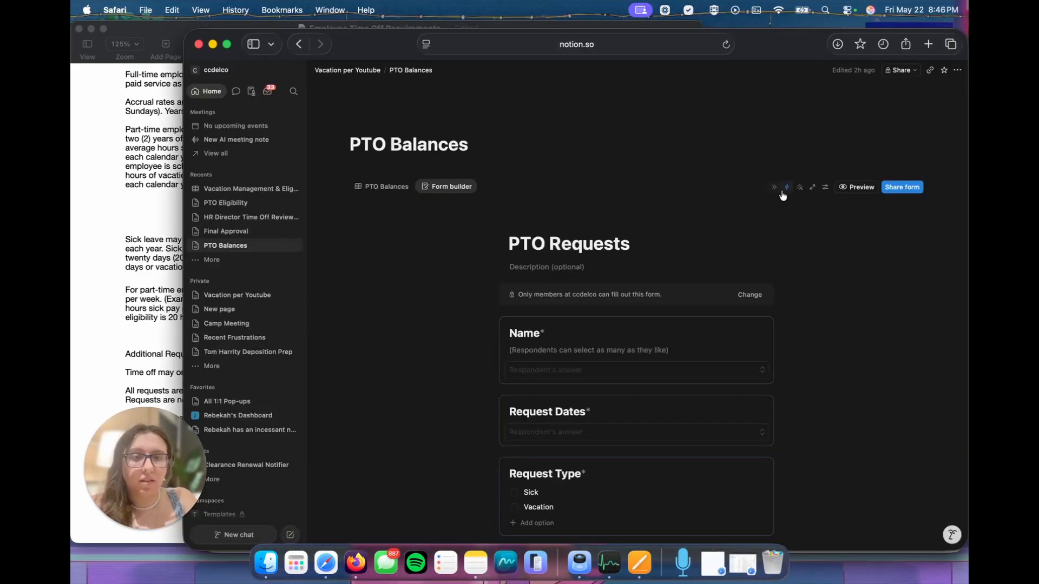
pyautogui.click(786, 187)
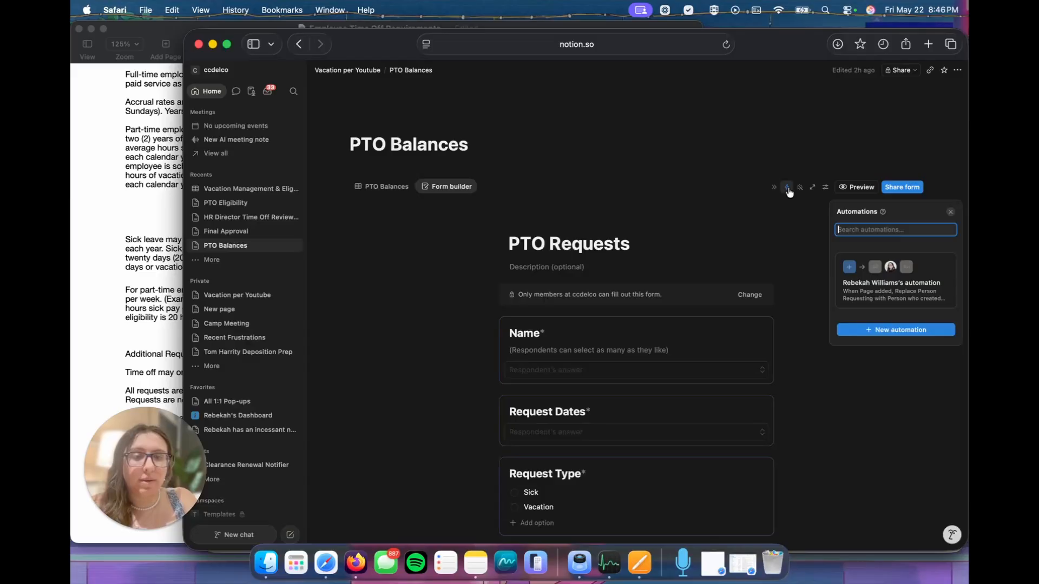
pyautogui.click(885, 329)
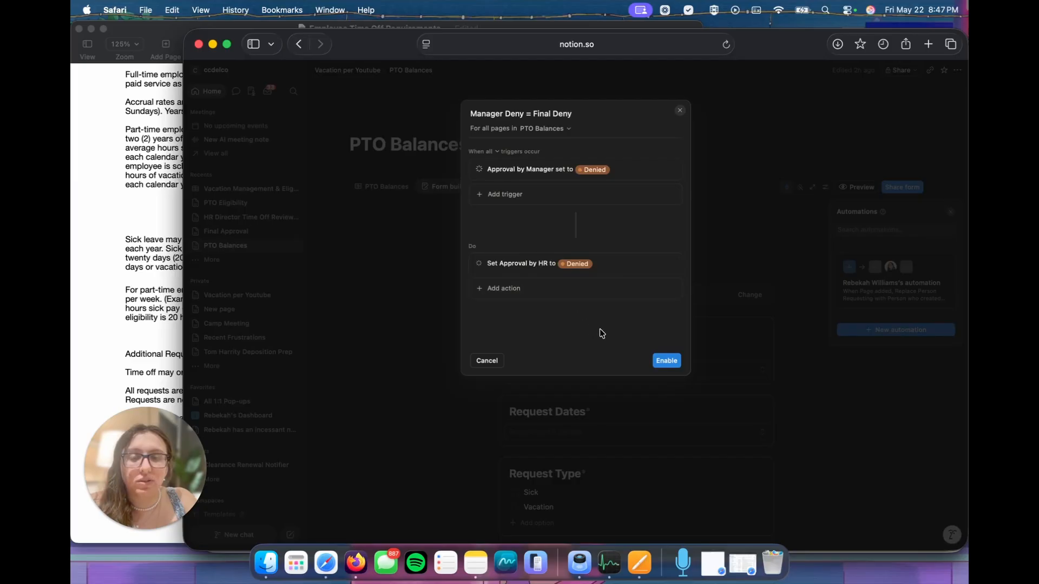
pyautogui.click(666, 360)
# Step: Start another PTO Balances automation that triggers when Request Dates is edited
pyautogui.click(786, 187)
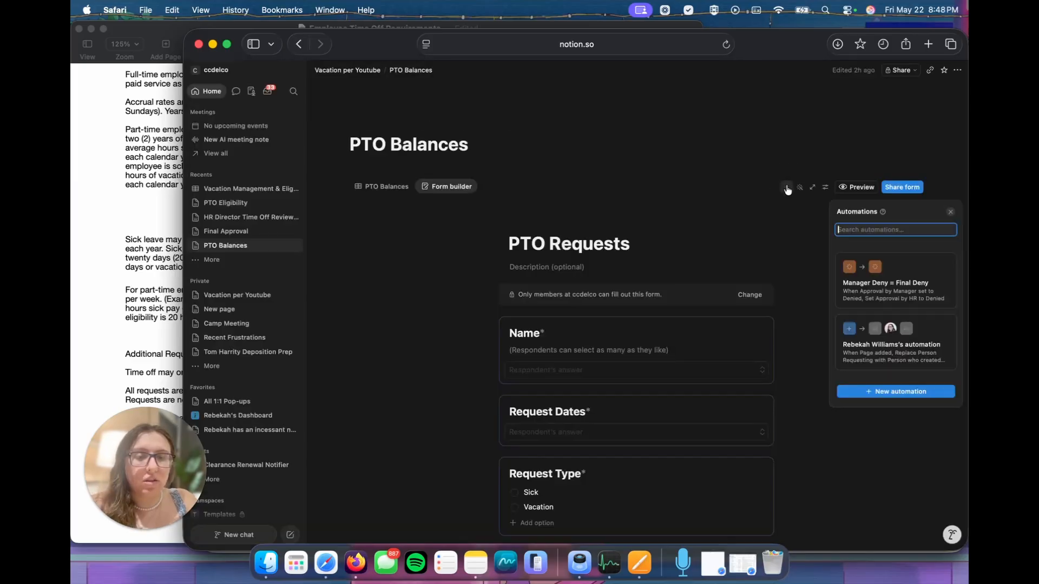
pyautogui.click(881, 391)
pyautogui.click(528, 169)
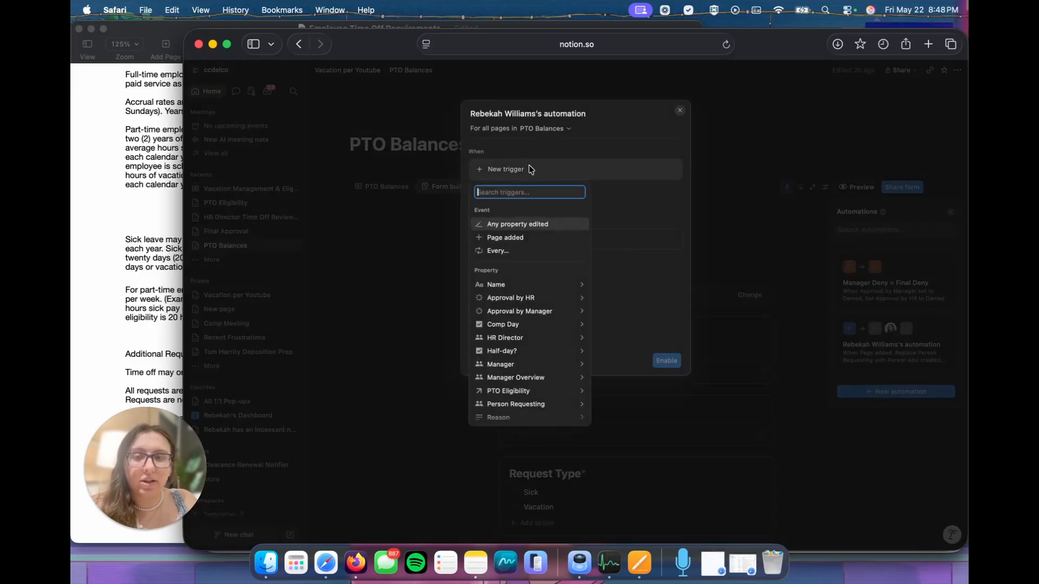
pyautogui.scroll(-2, 522, 378)
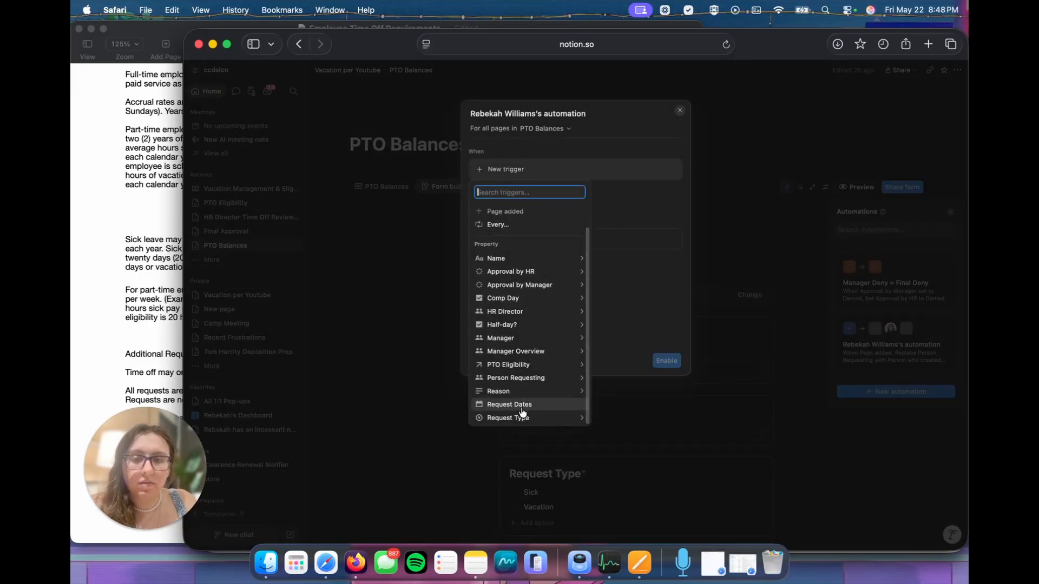
pyautogui.click(521, 413)
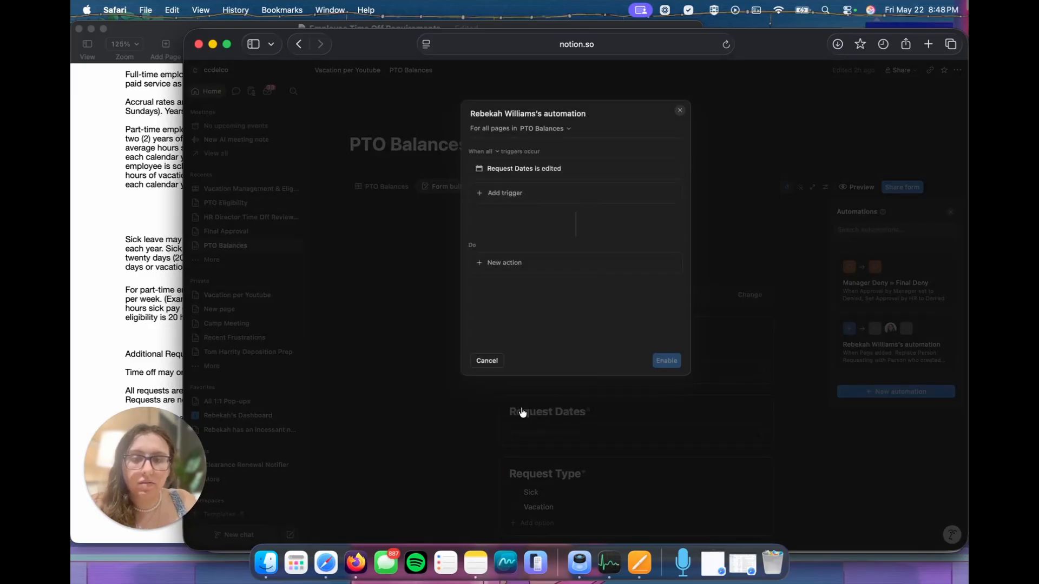
# Step: Add an automation action that sets Approval by HR to Not Reviewed
pyautogui.click(513, 263)
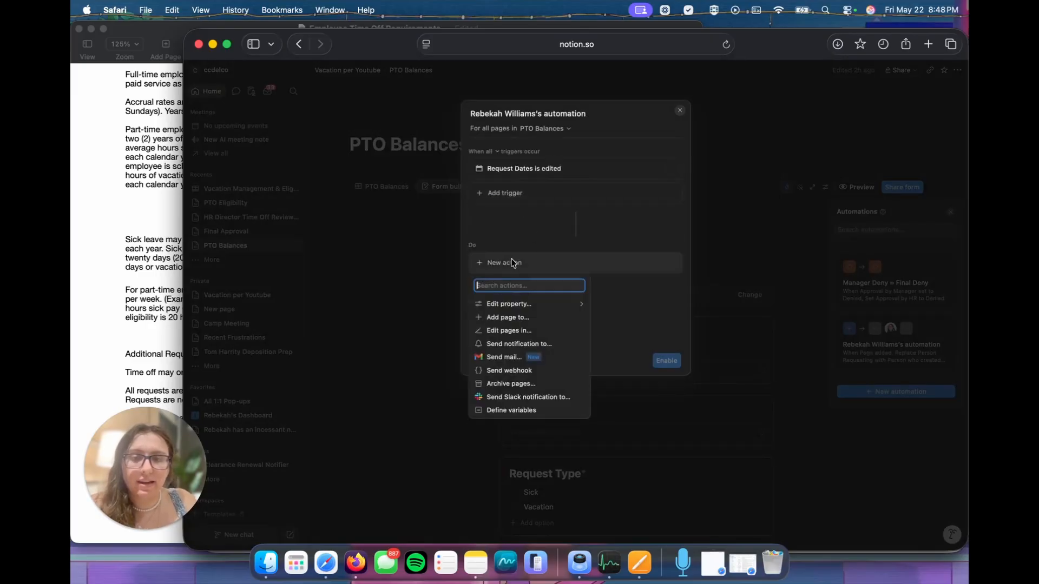
pyautogui.click(527, 304)
pyautogui.click(538, 333)
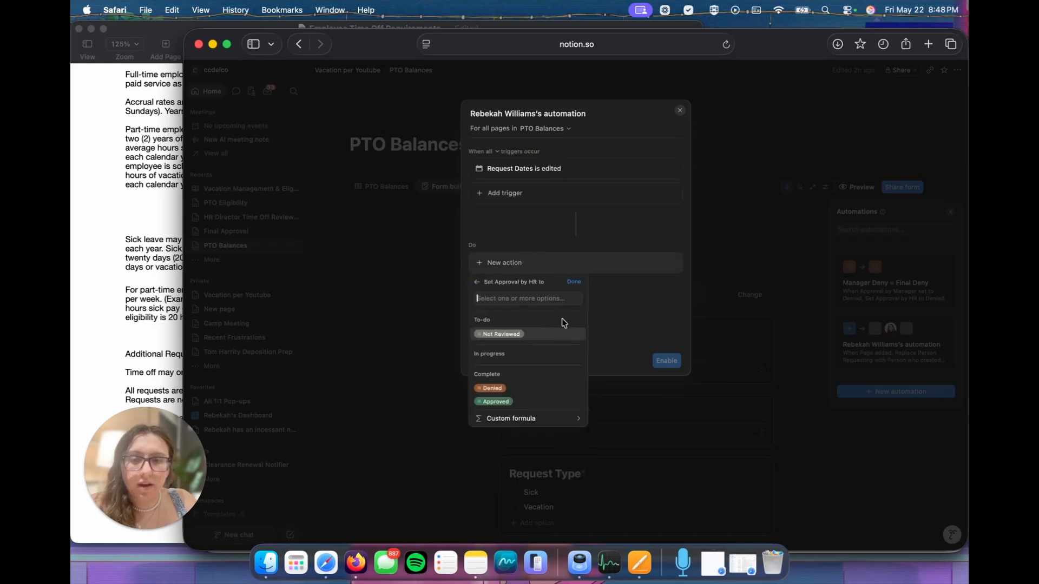
pyautogui.click(521, 336)
# Step: Add an action that sets Approval by Manager to Not Reviewed, and enable the automation
pyautogui.click(536, 287)
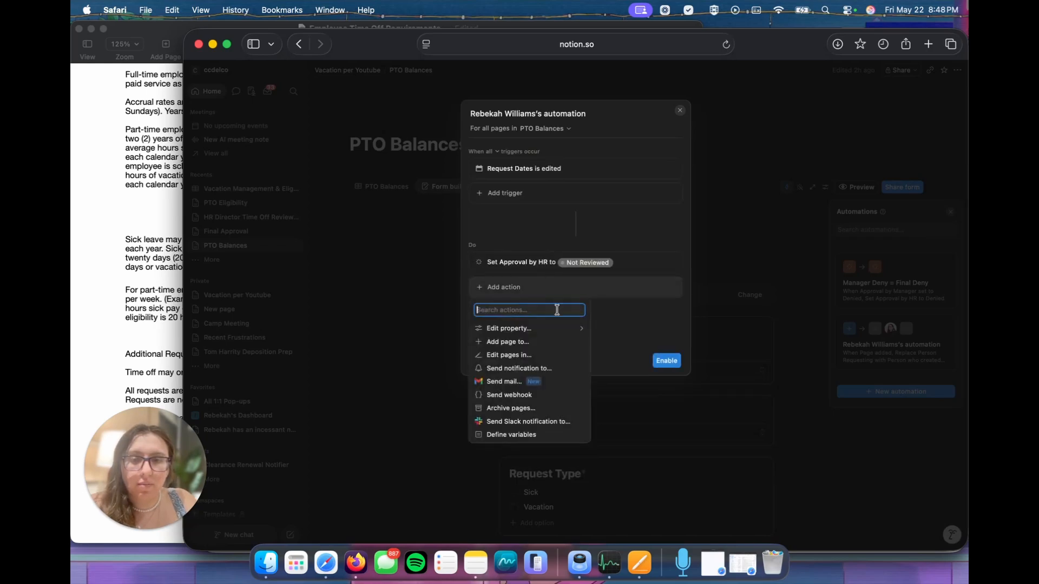
pyautogui.click(534, 329)
pyautogui.click(522, 357)
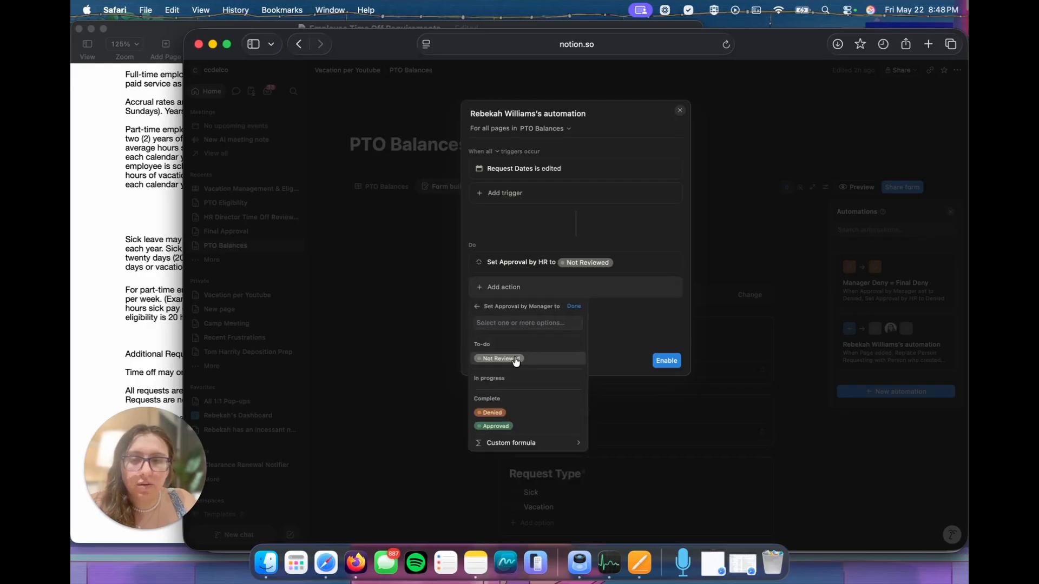
pyautogui.click(509, 361)
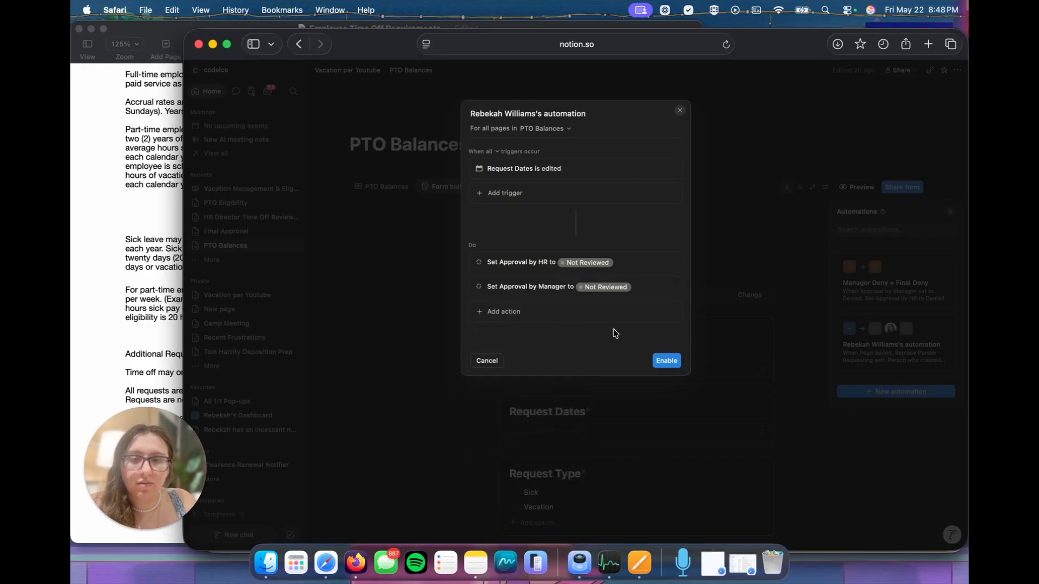
pyautogui.click(660, 361)
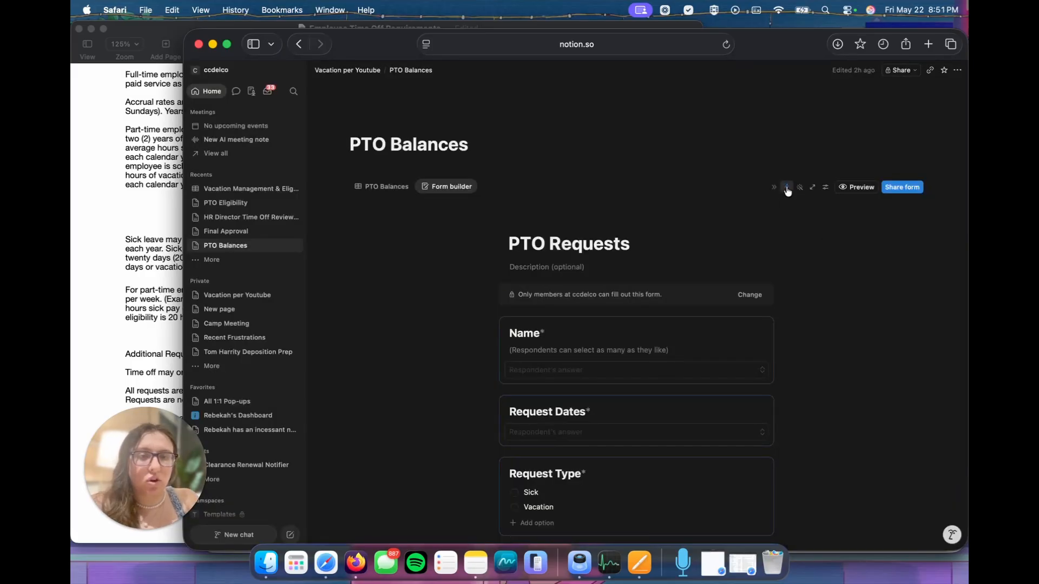
# Step: Create an automation named "Set Manager As..." that triggers when Person Requesting contains a specific employee
pyautogui.click(786, 187)
pyautogui.click(882, 454)
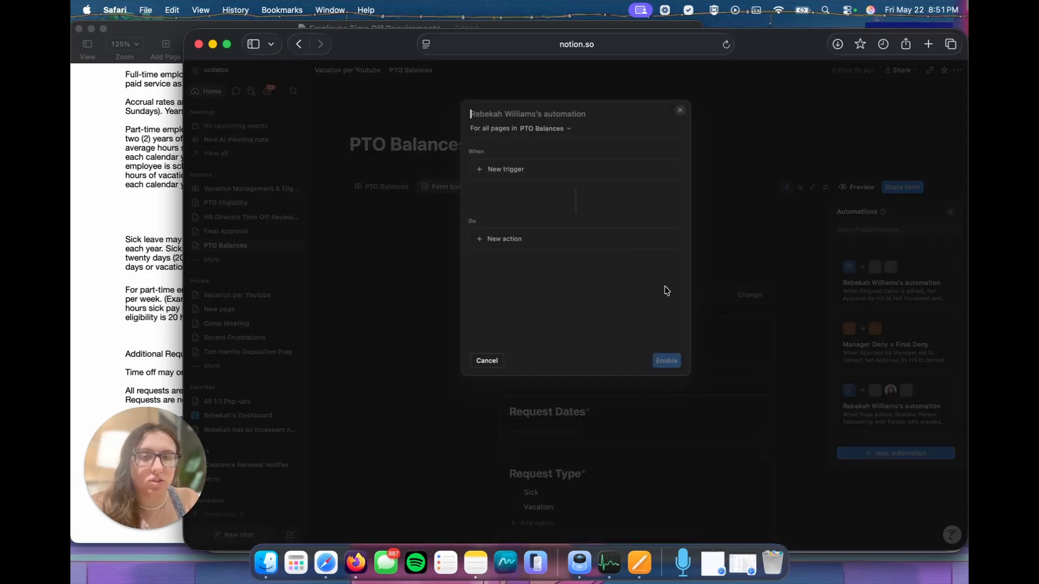
pyautogui.write('Set Manager As...')
pyautogui.click(505, 169)
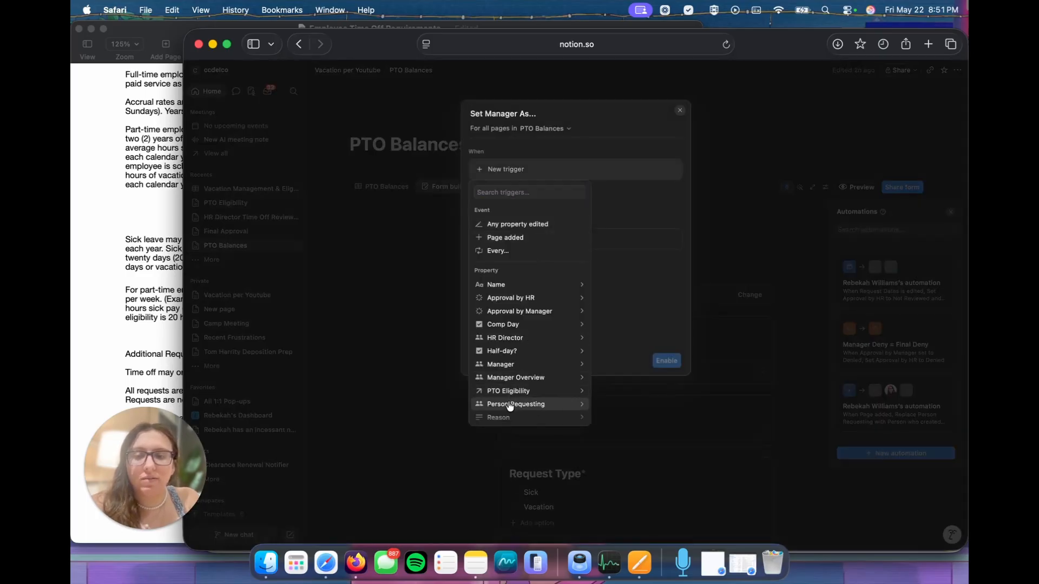
pyautogui.click(530, 403)
pyautogui.click(483, 242)
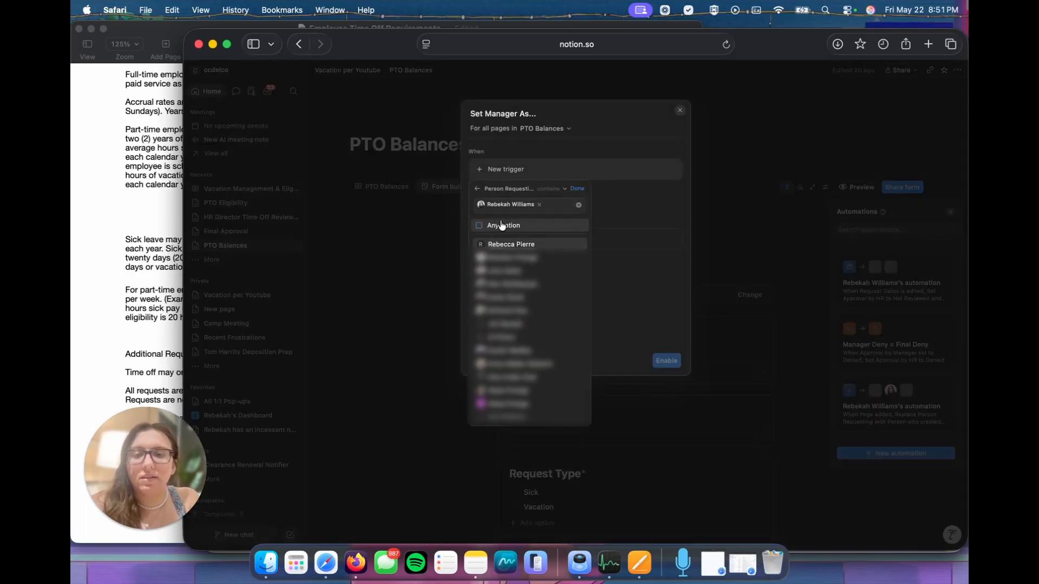
pyautogui.click(610, 200)
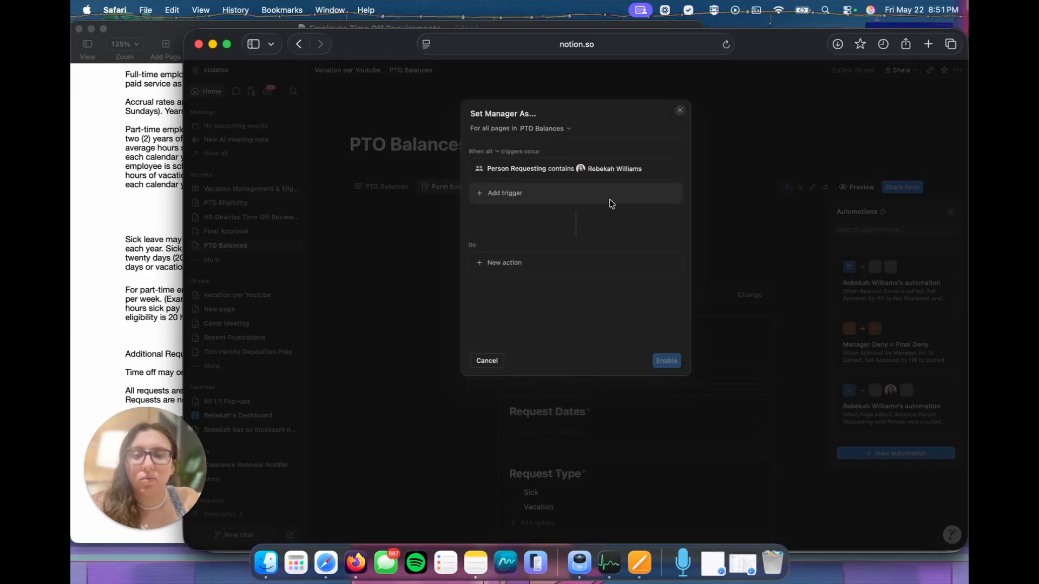
# Step: Add an action that replaces the Manager property with the manager's user account
pyautogui.click(499, 265)
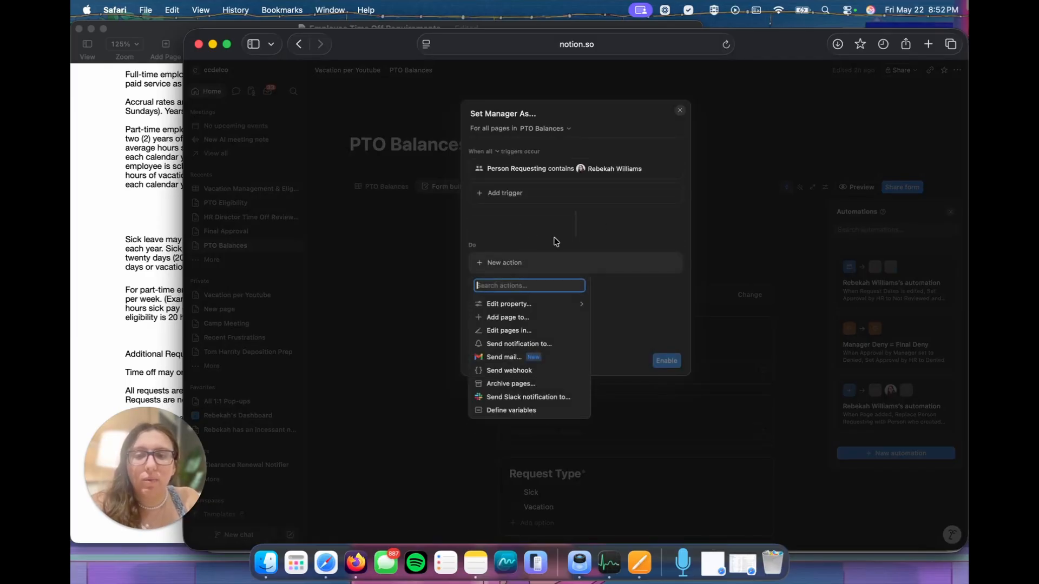
pyautogui.click(538, 303)
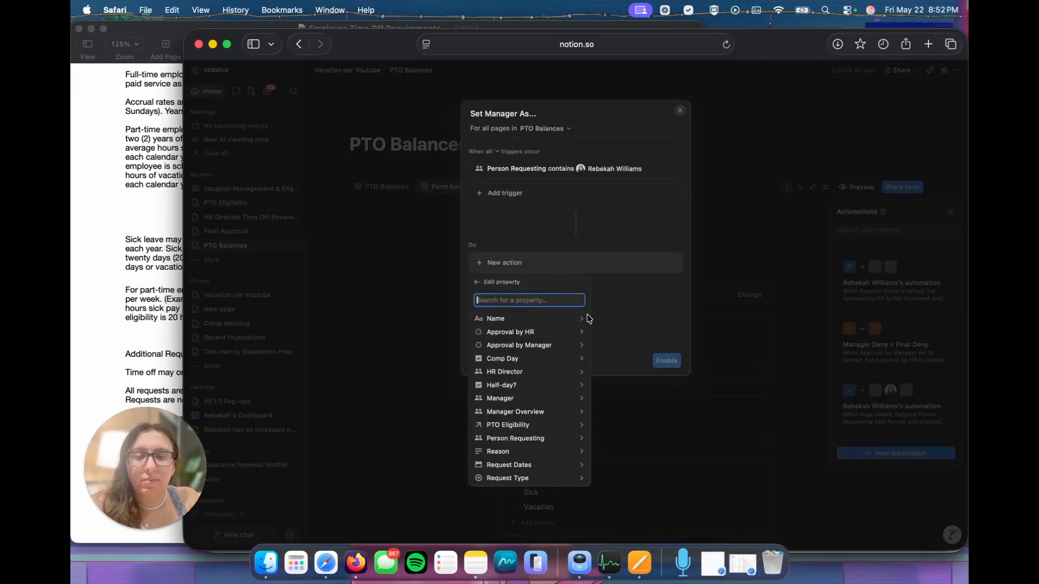
pyautogui.click(529, 400)
pyautogui.click(527, 357)
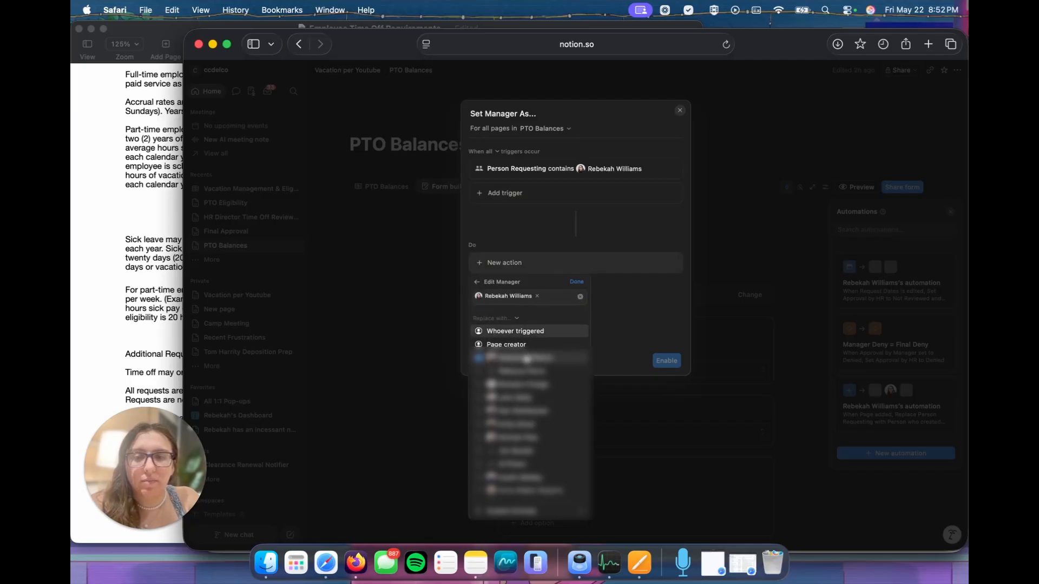
pyautogui.click(563, 226)
# Step: Add a notification action addressed to the person in the Manager property
pyautogui.click(522, 288)
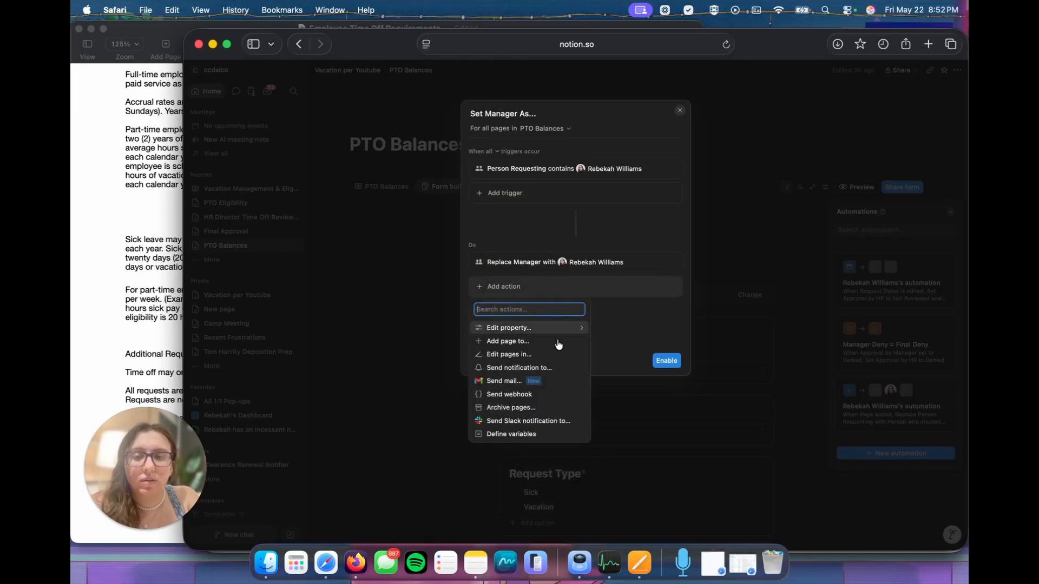
pyautogui.click(531, 367)
pyautogui.click(572, 287)
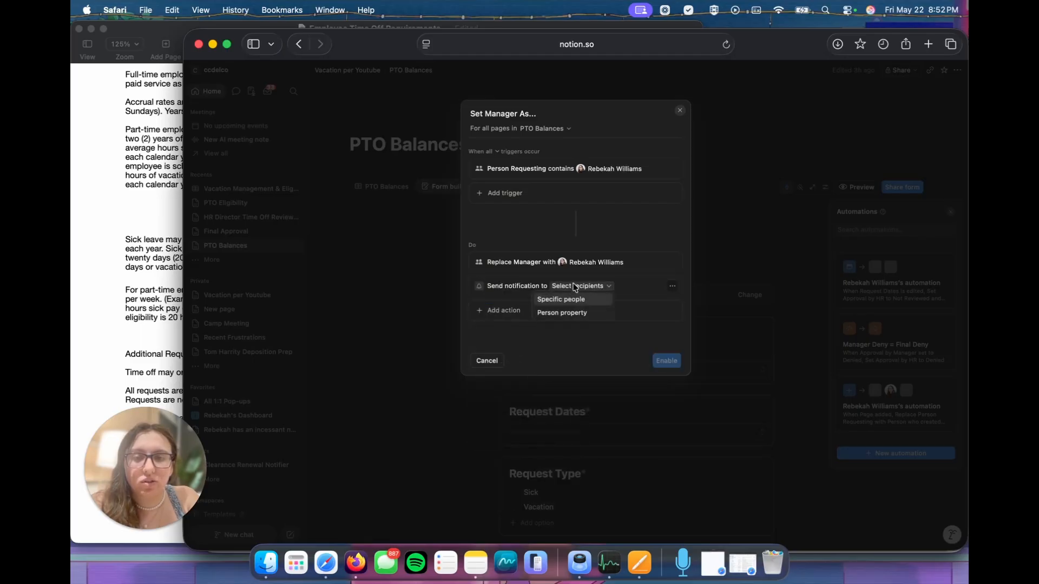
pyautogui.click(565, 313)
pyautogui.click(524, 321)
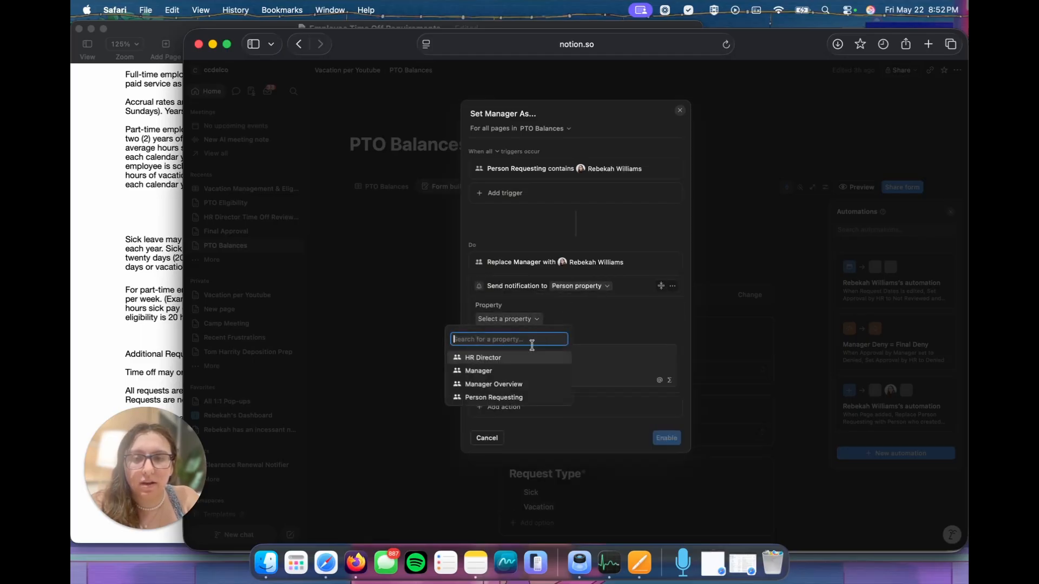
pyautogui.click(497, 371)
# Step: Write the notification message "A New PTO Request Has Been Submitted", and discard the automation
pyautogui.click(522, 363)
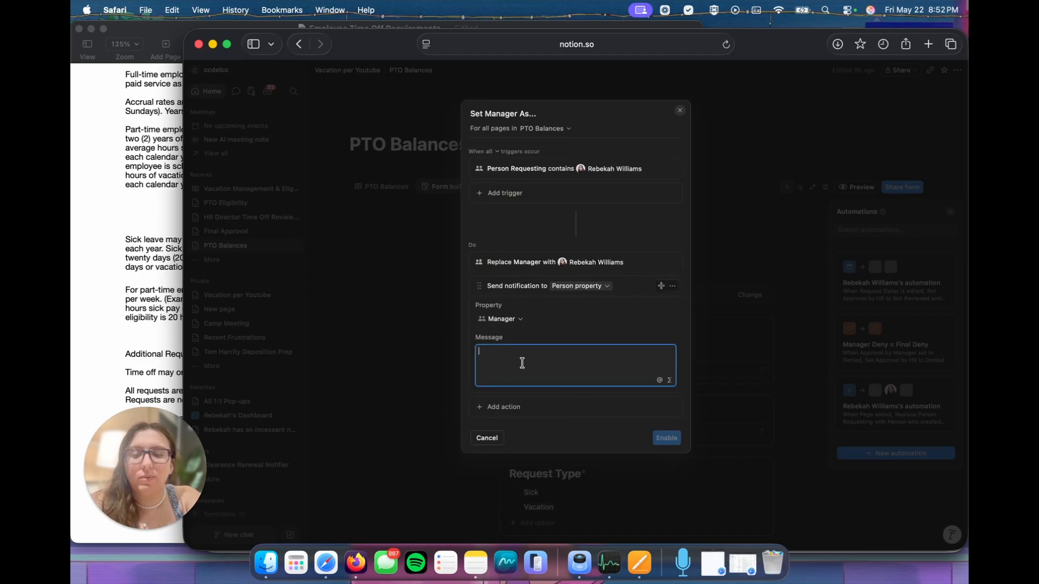
pyautogui.write('A New PTO Request Has Been Submitted')
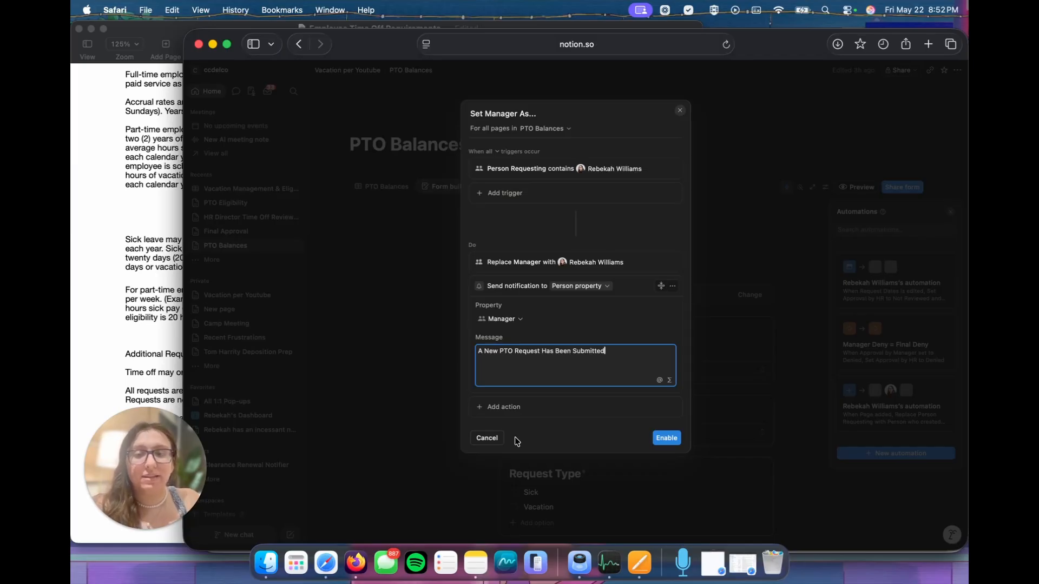
pyautogui.click(492, 438)
pyautogui.click(586, 319)
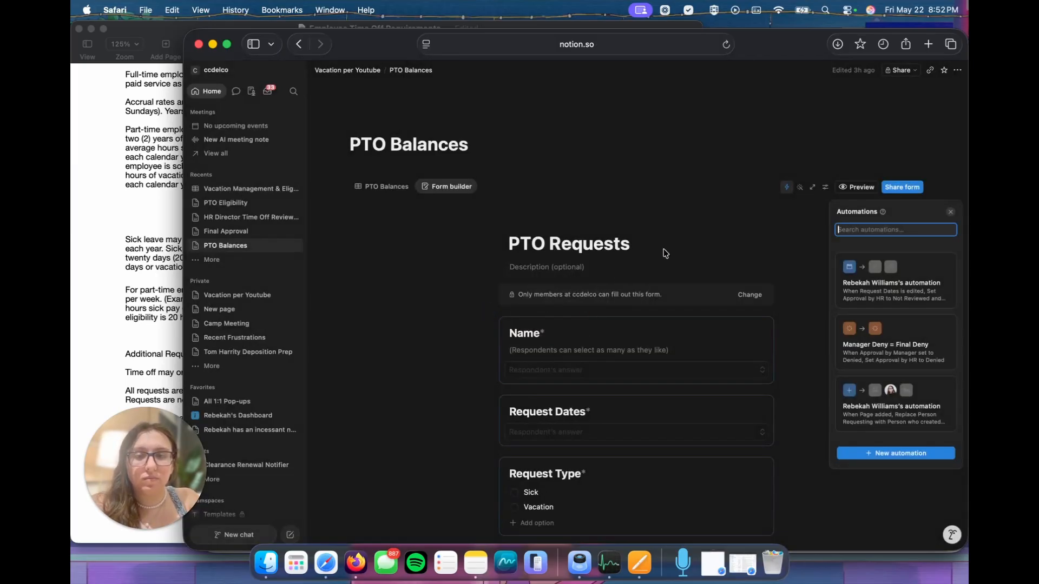
# Step: Create a new automation that triggers when Approval by Manager is edited
pyautogui.click(871, 452)
pyautogui.click(507, 169)
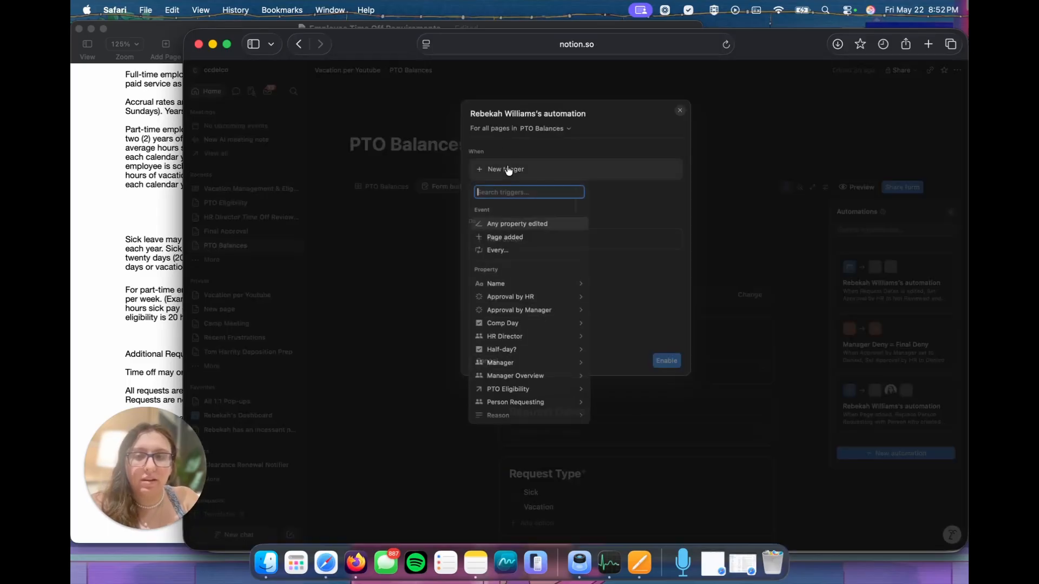
pyautogui.click(519, 310)
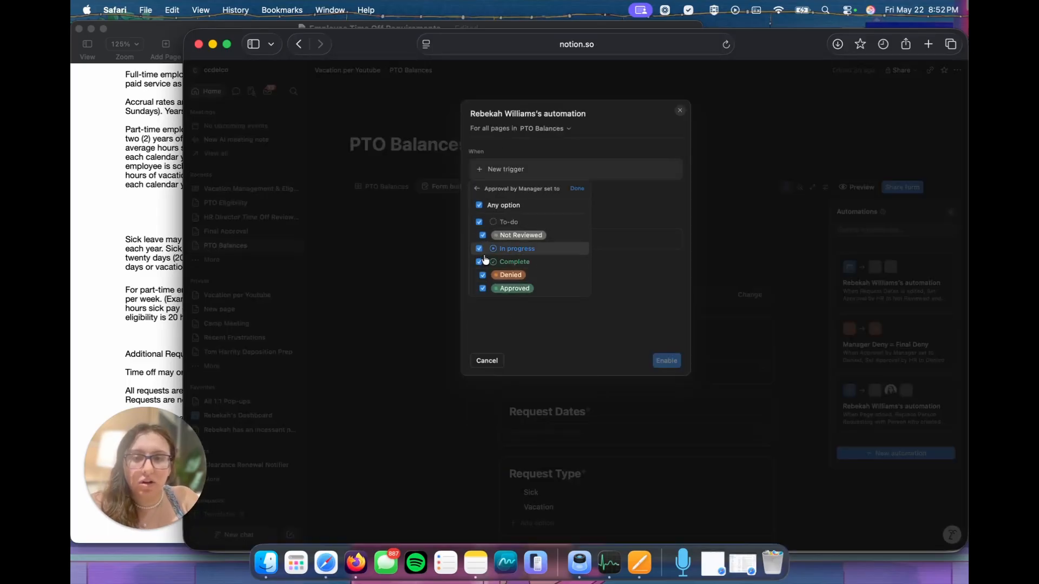
pyautogui.click(478, 205)
pyautogui.click(482, 289)
pyautogui.click(632, 205)
# Step: Add a notification action addressed to the person in the HR Director property
pyautogui.click(517, 262)
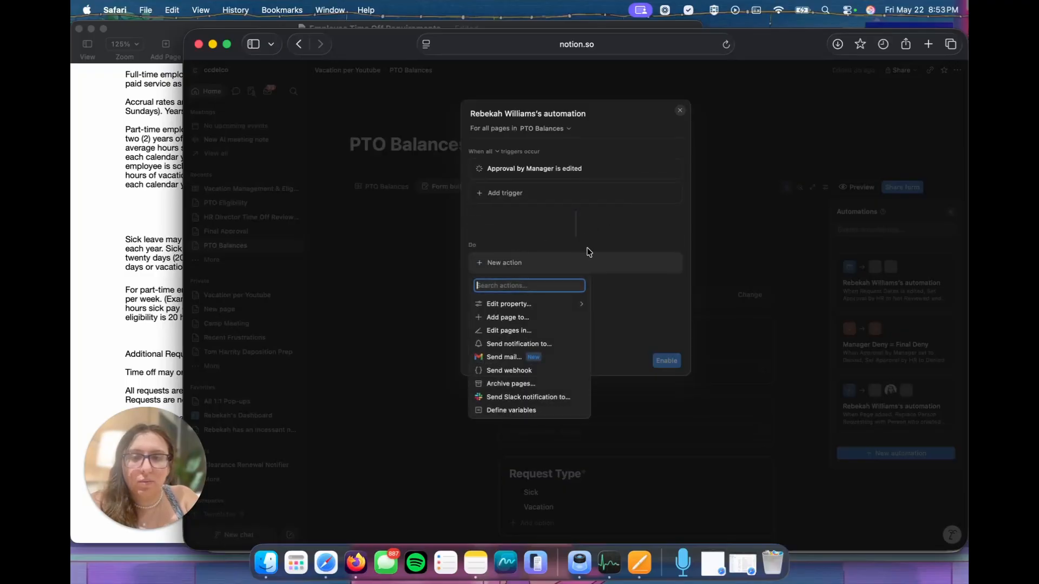
pyautogui.click(524, 346)
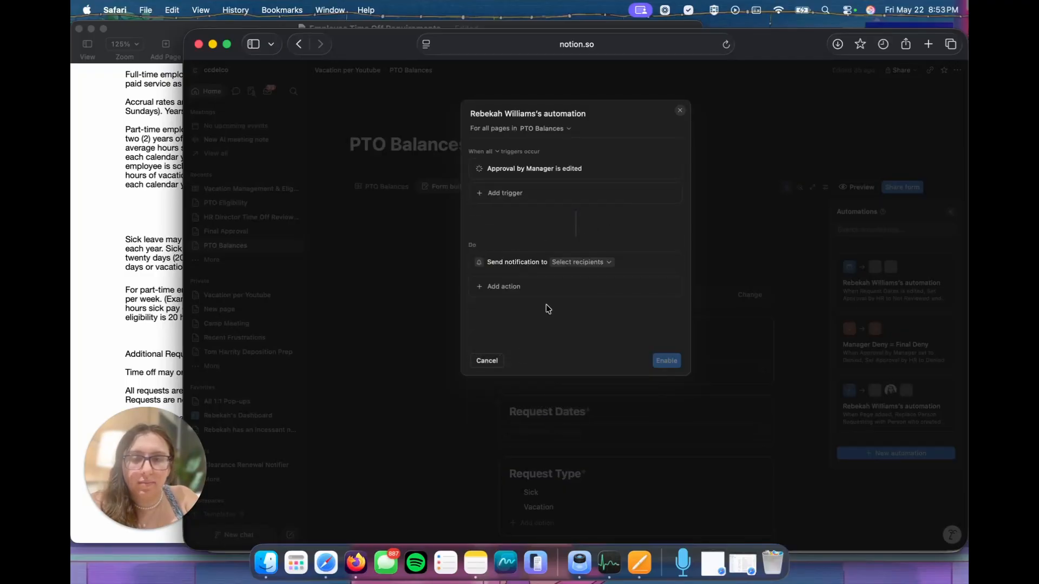
pyautogui.click(580, 263)
pyautogui.click(582, 290)
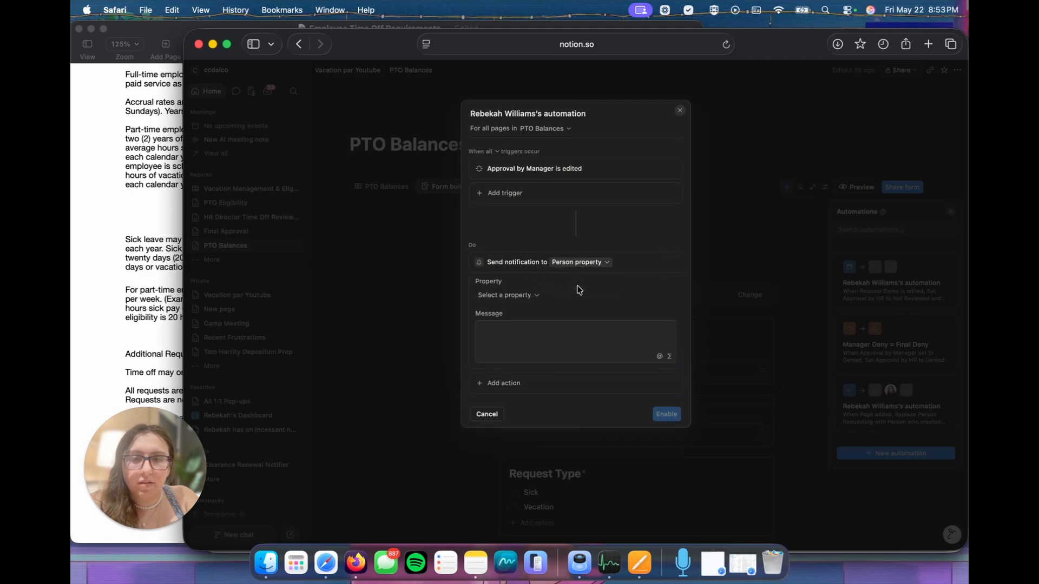
pyautogui.click(507, 295)
pyautogui.click(504, 334)
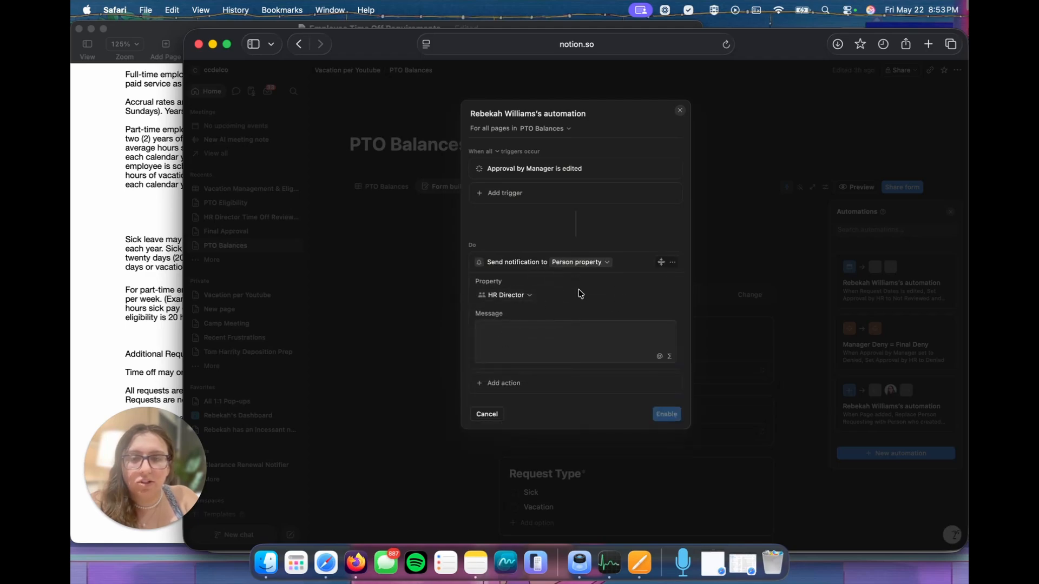
# Step: Write "Please Review Open PTO Request" as the notification message for the HR Director
pyautogui.click(563, 329)
pyautogui.write('Please ')
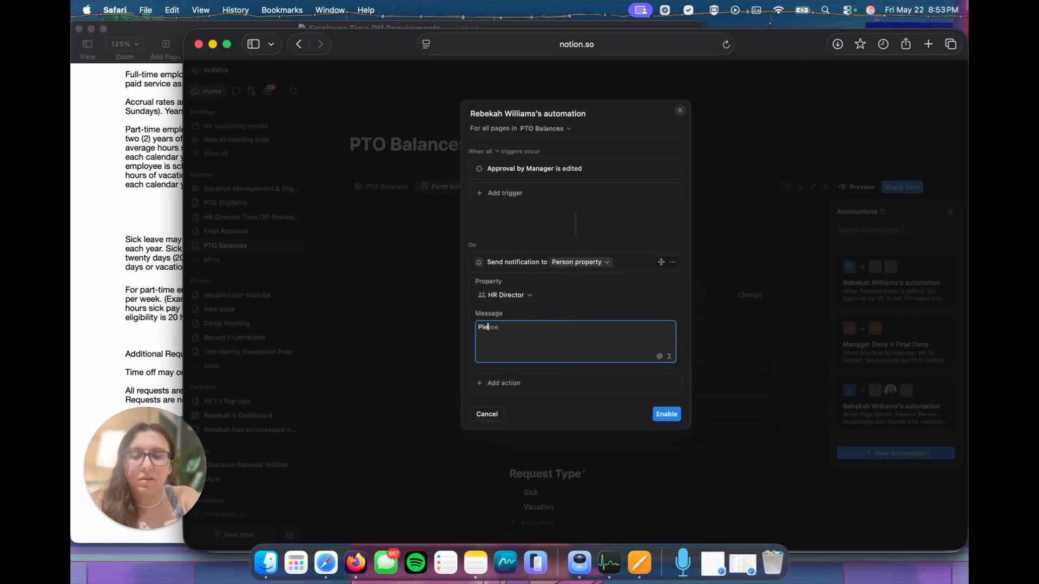
pyautogui.write('Review ')
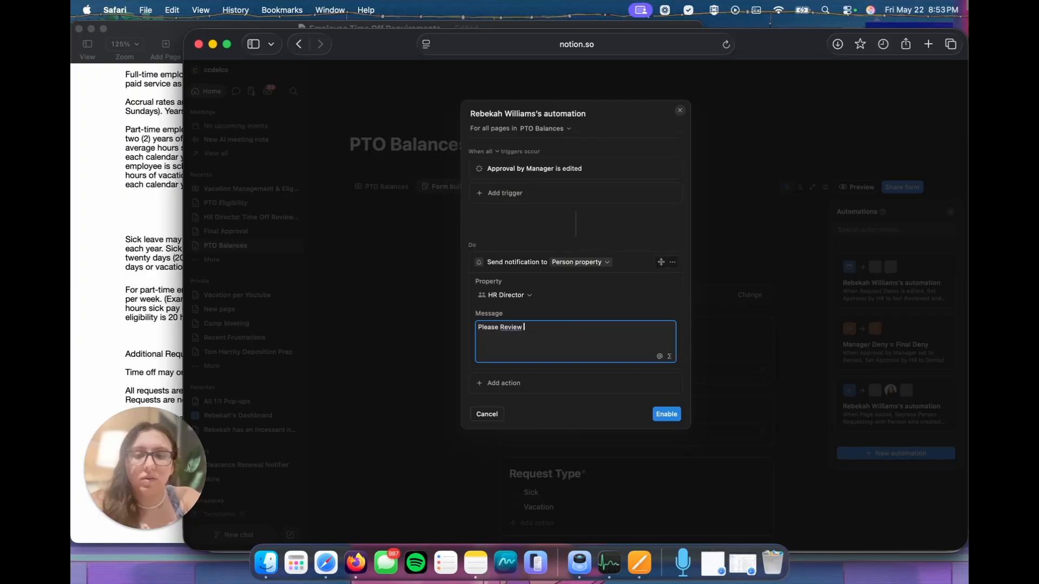
pyautogui.write('Open ')
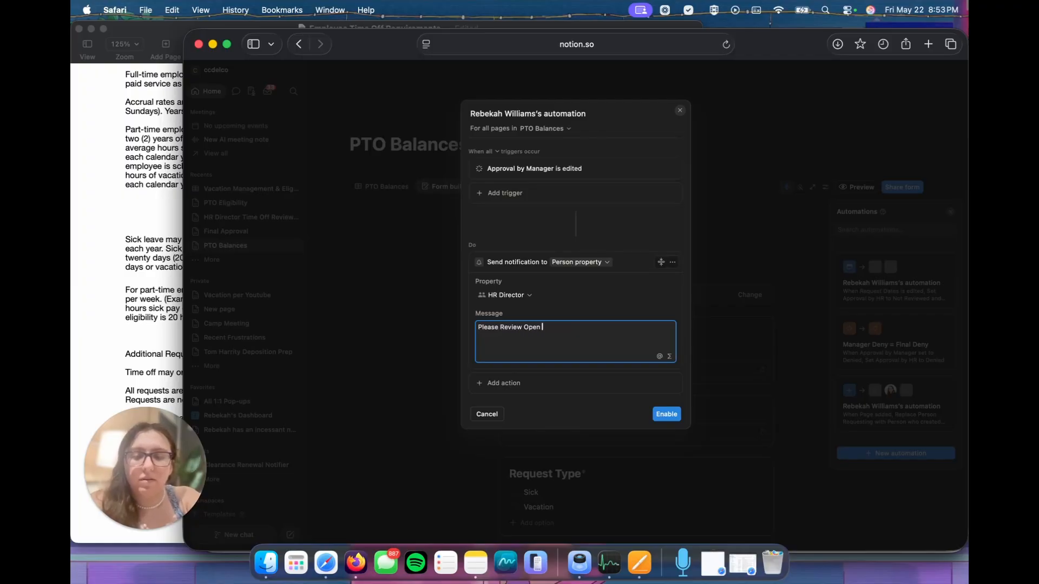
pyautogui.write('PTO Request')
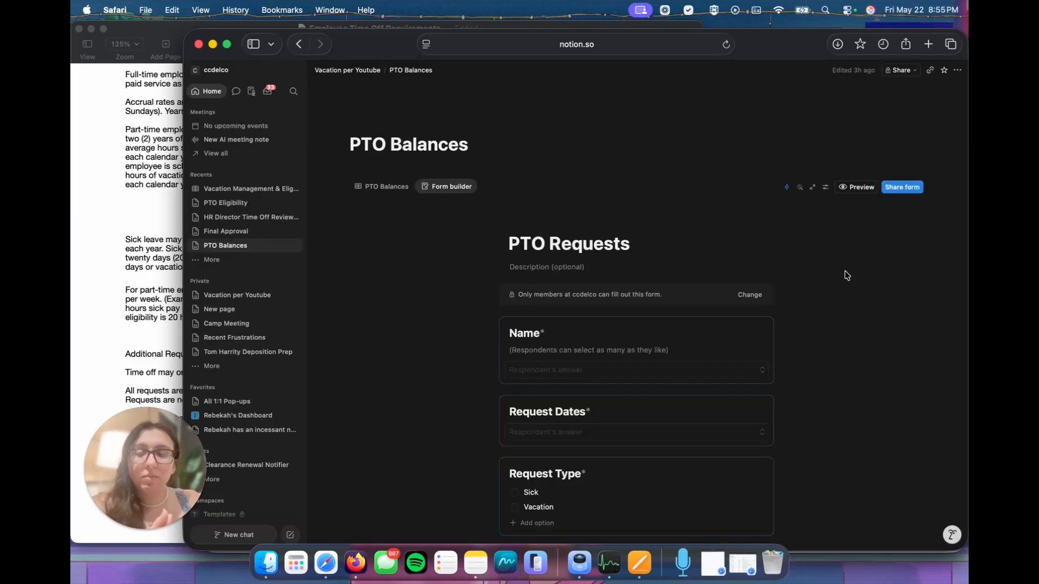
# Step: Create a new automation on PTO Balances that triggers when Approval by HR is set to any Complete status
pyautogui.click(786, 187)
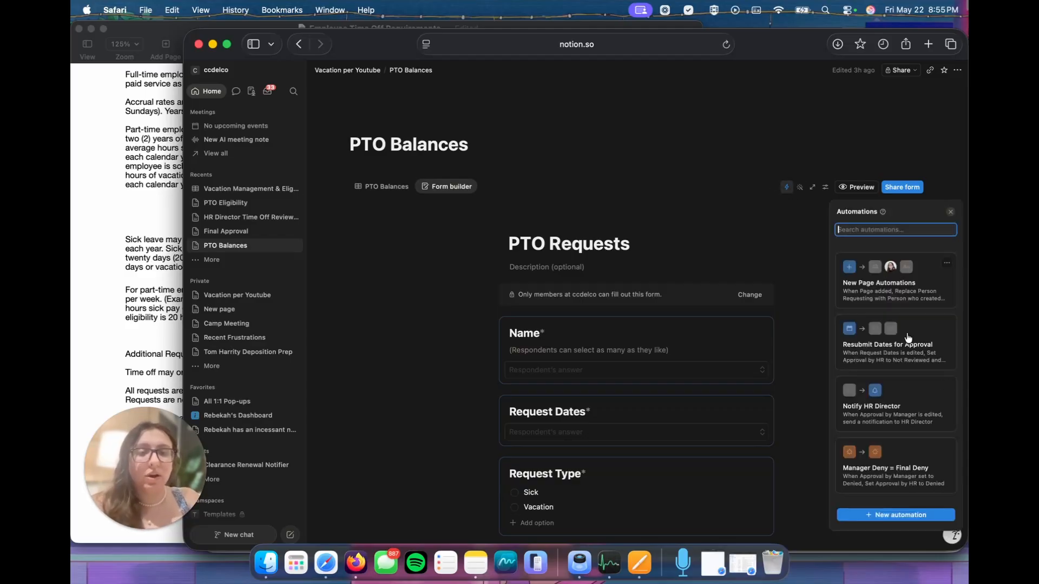
pyautogui.click(895, 515)
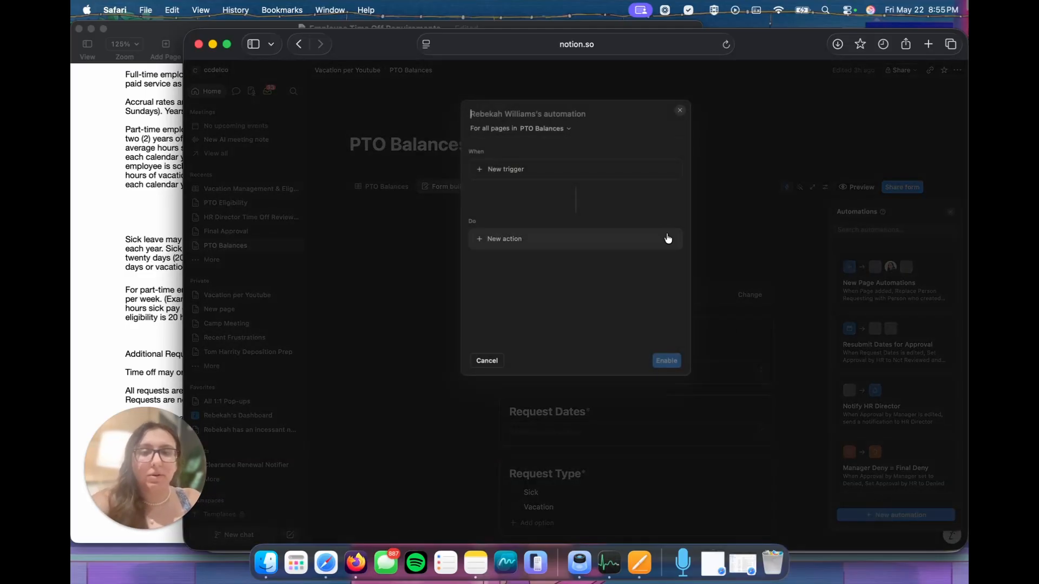
pyautogui.click(513, 166)
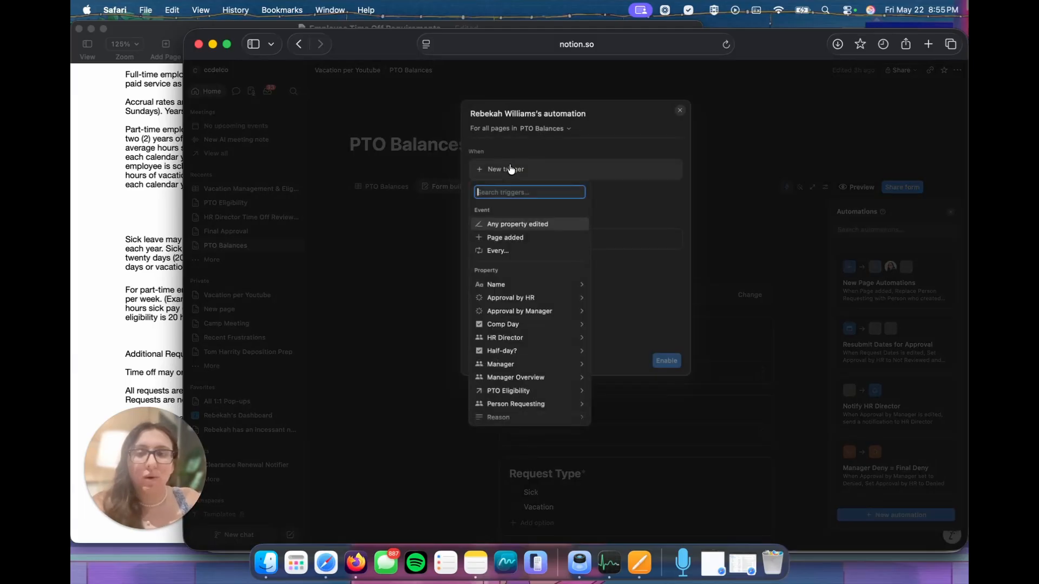
pyautogui.click(520, 301)
pyautogui.click(479, 222)
pyautogui.click(478, 248)
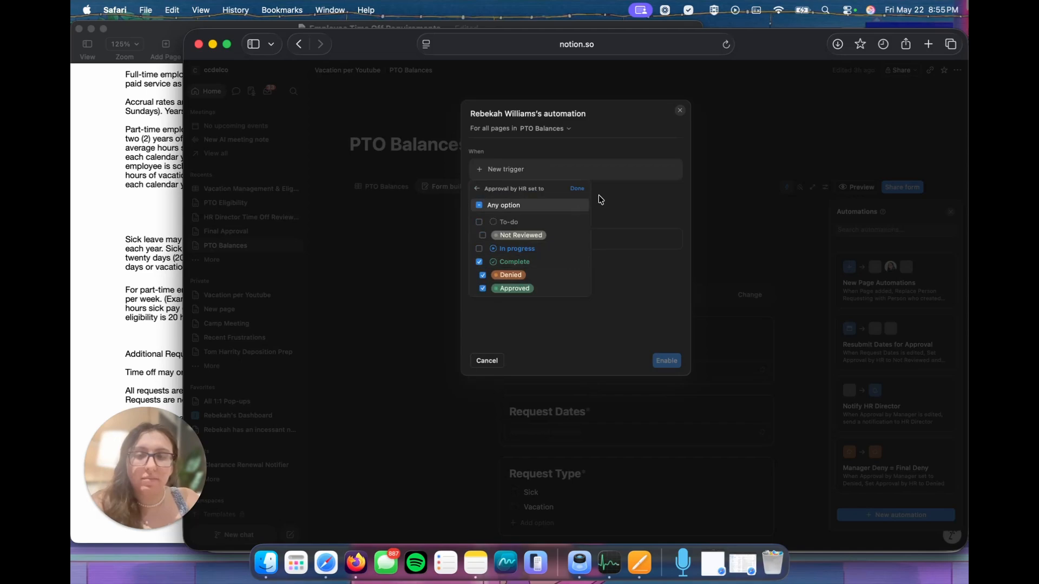
pyautogui.click(577, 188)
# Step: Add a notification action addressed to the Person Requesting property, with the message "Please review your PTO Status"
pyautogui.click(494, 263)
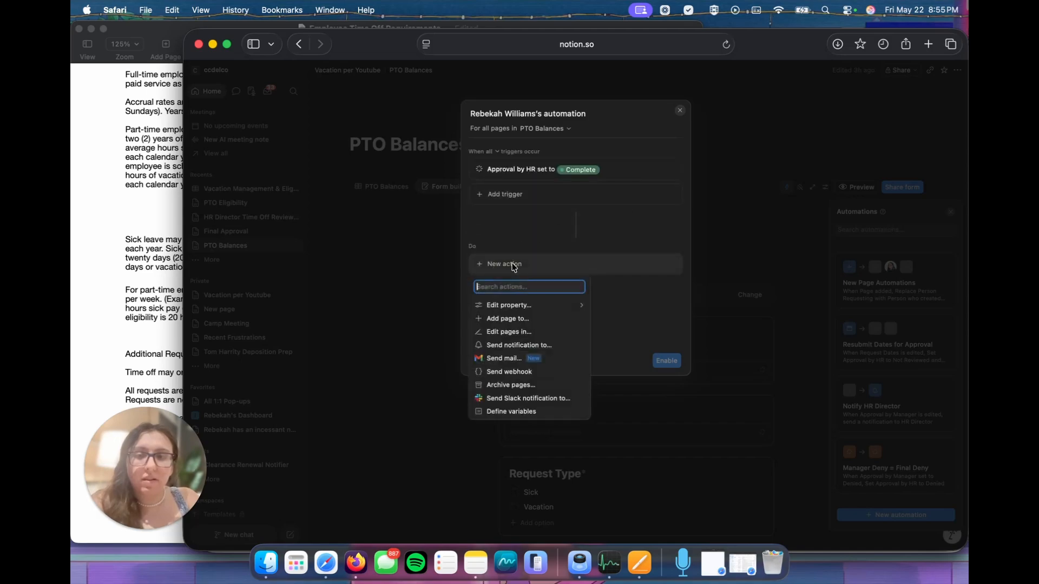
pyautogui.click(498, 345)
pyautogui.click(593, 263)
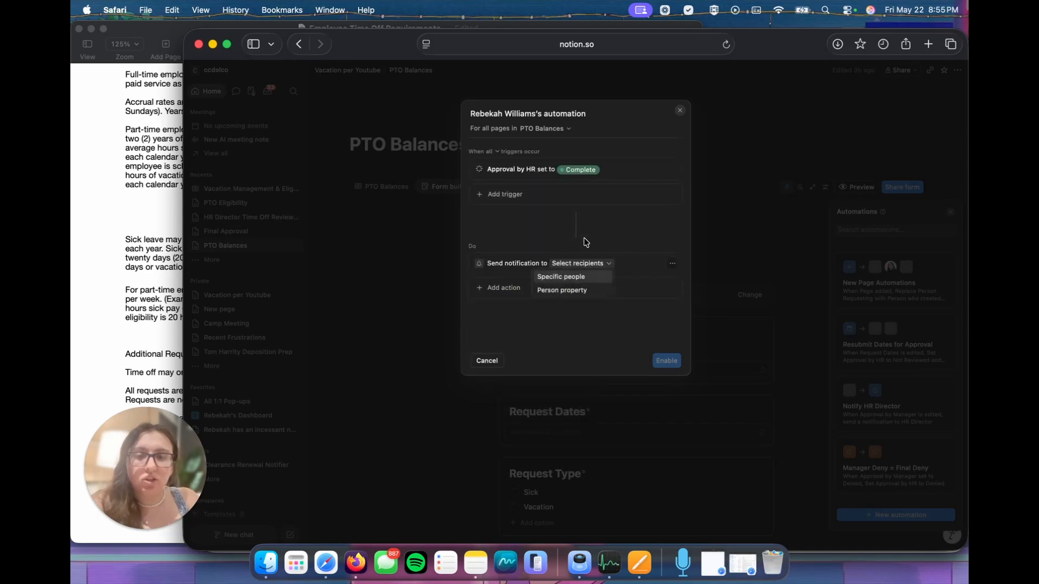
pyautogui.click(576, 291)
pyautogui.click(543, 299)
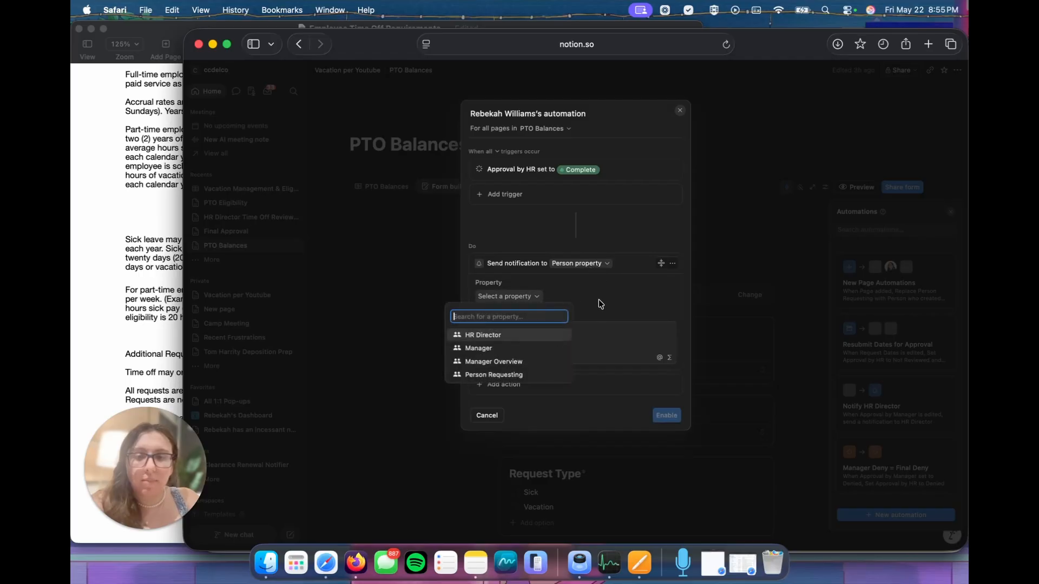
pyautogui.click(524, 373)
pyautogui.click(551, 339)
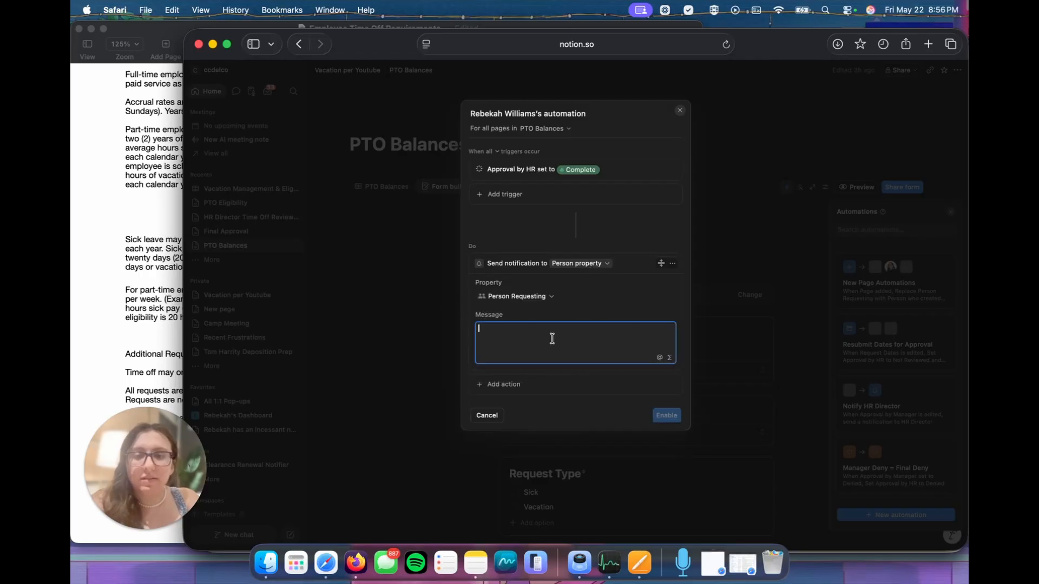
pyautogui.write('Please review your PTO Status')
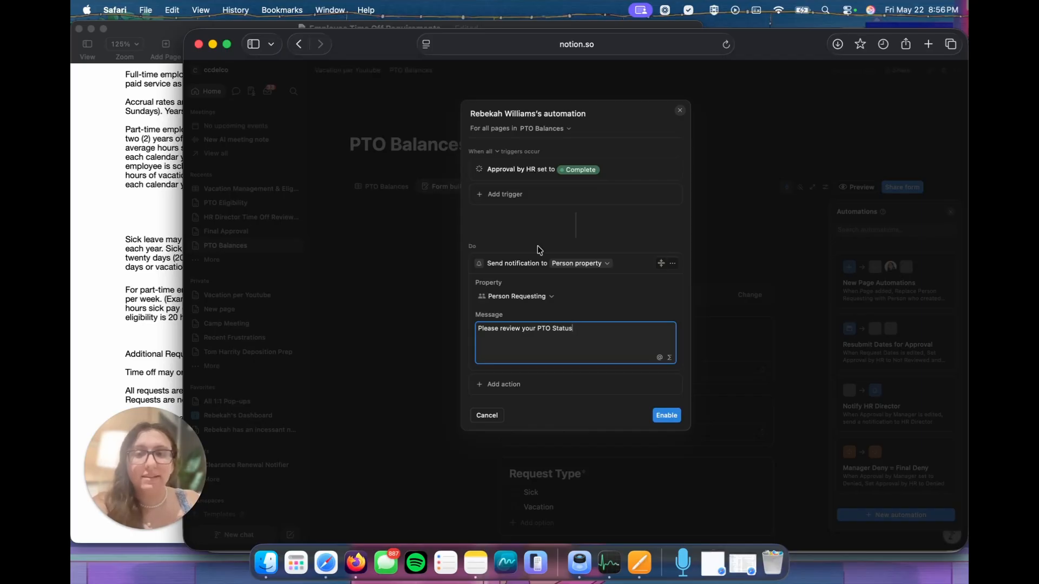
# Step: Exclude Denied from the Approval by HR trigger so it covers only Approved
pyautogui.click(568, 169)
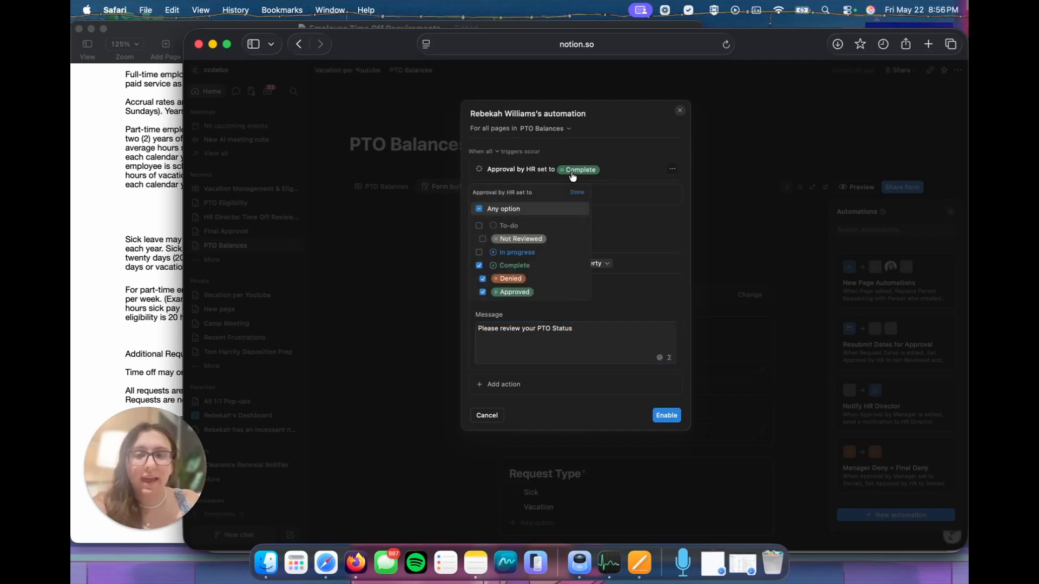
pyautogui.click(482, 279)
pyautogui.click(479, 265)
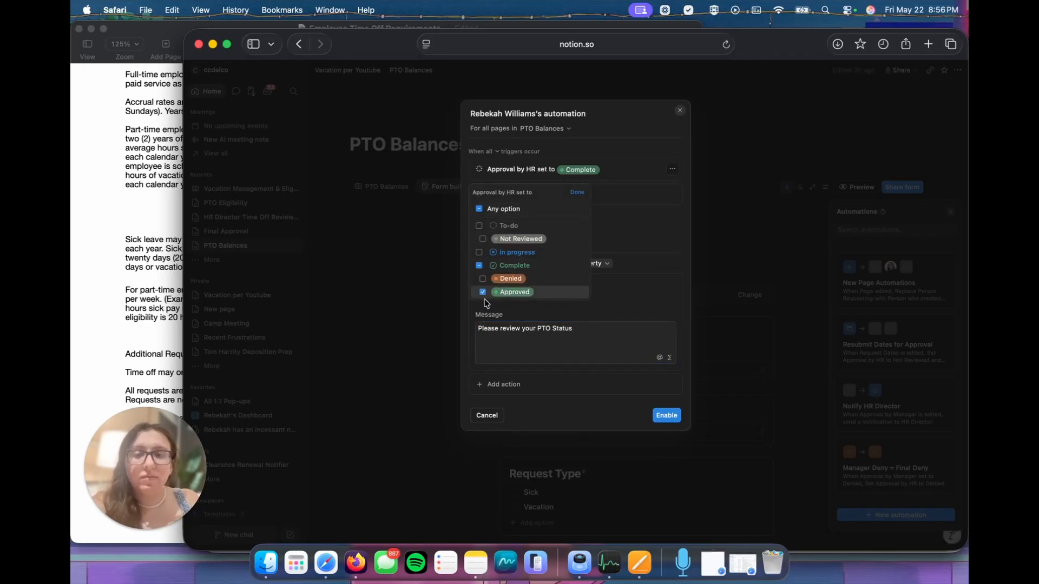
# Step: Replace the notification message with "Your PTO has been Approved!" and enable the automation
pyautogui.click(579, 327)
pyautogui.moveTo(581, 327); pyautogui.dragTo(441, 322)
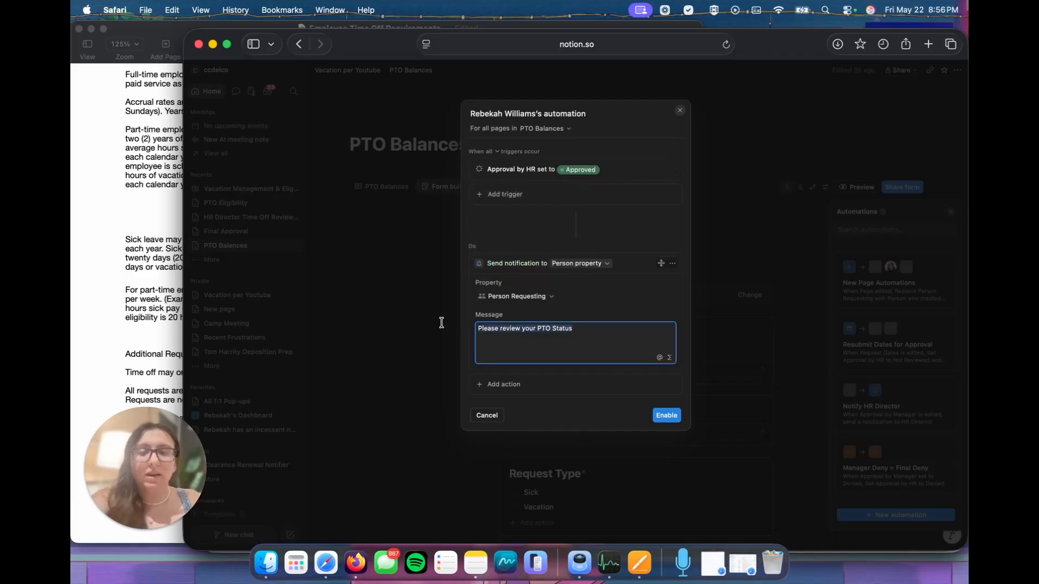
pyautogui.write('Your PTO has been ')
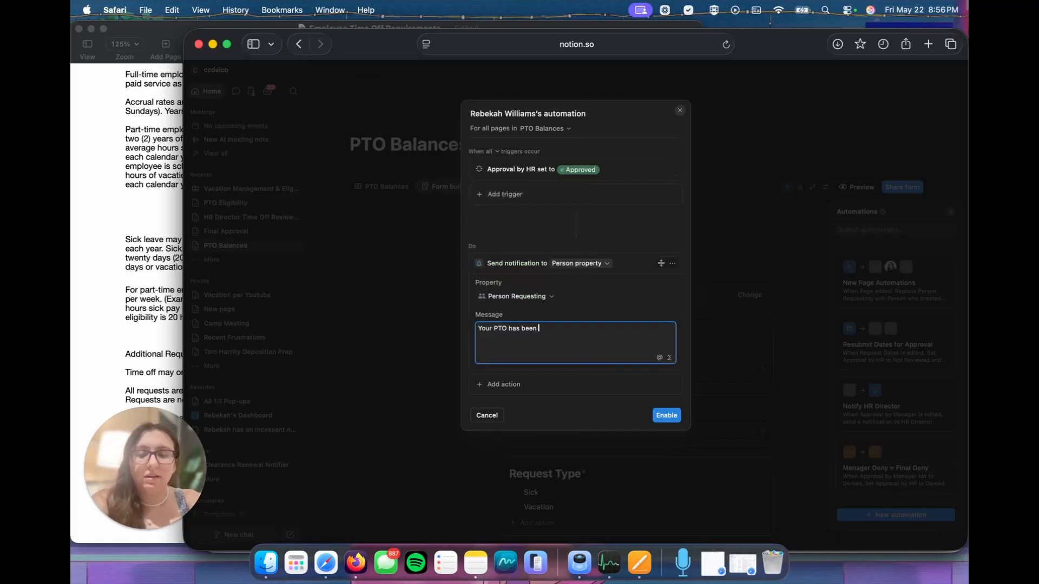
pyautogui.write('Aprroved!')
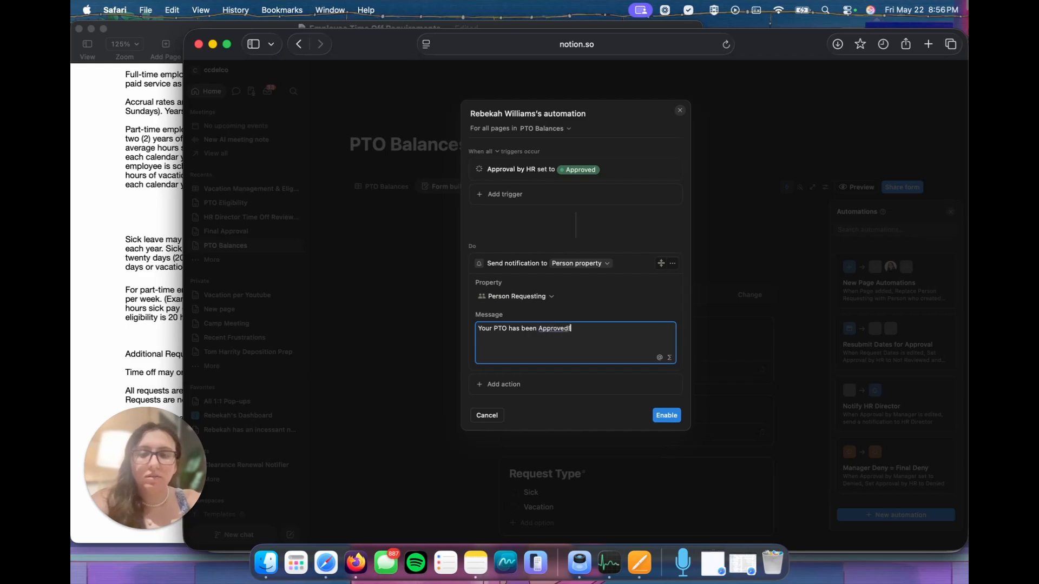
pyautogui.click(665, 416)
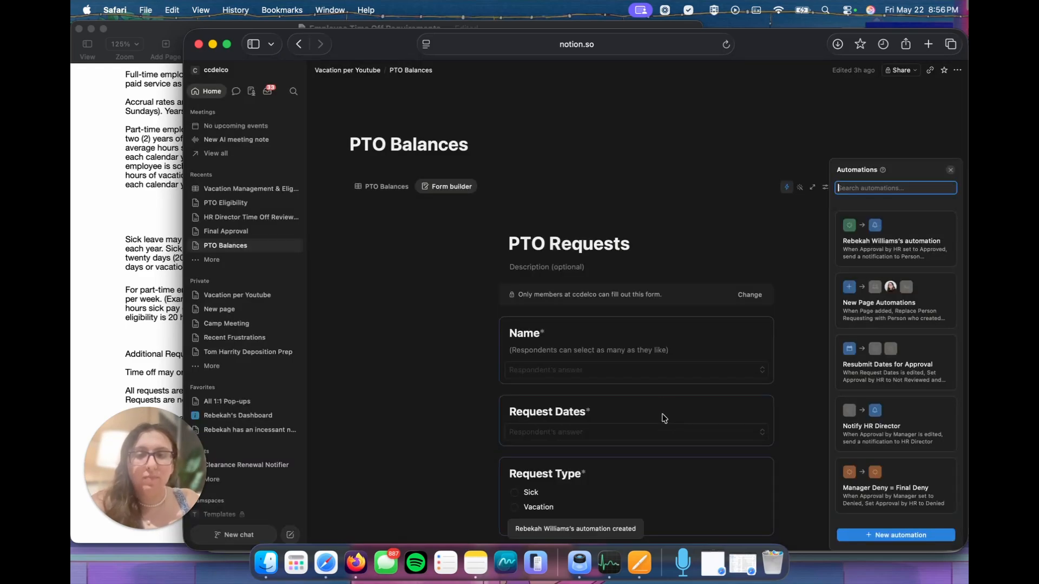
# Step: In the Manager Deny = Final Deny automation, add a notification action addressed to the Person Requesting property
pyautogui.click(896, 483)
pyautogui.click(563, 289)
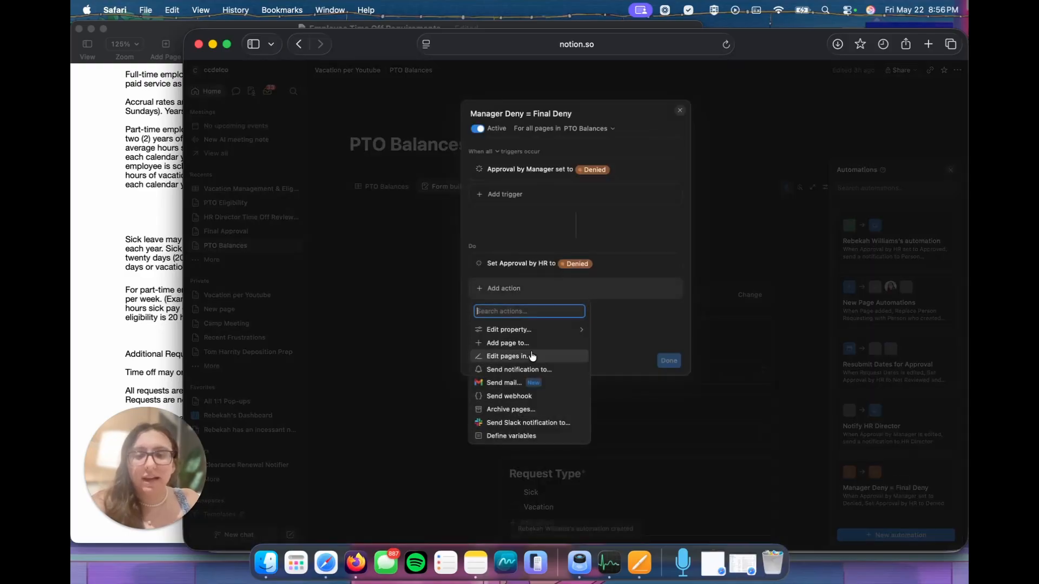
pyautogui.click(523, 370)
pyautogui.click(579, 288)
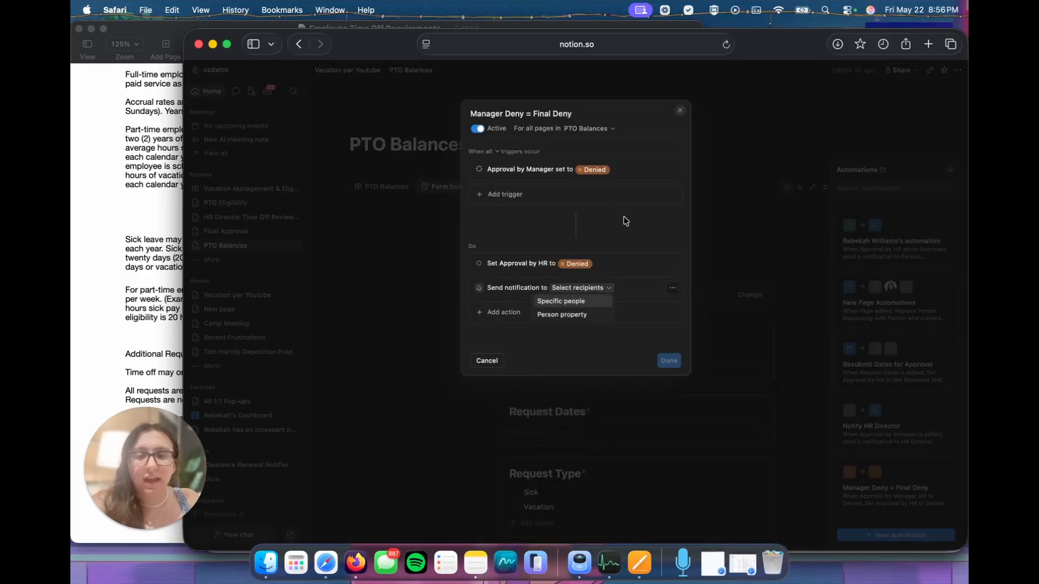
pyautogui.click(578, 315)
pyautogui.click(520, 320)
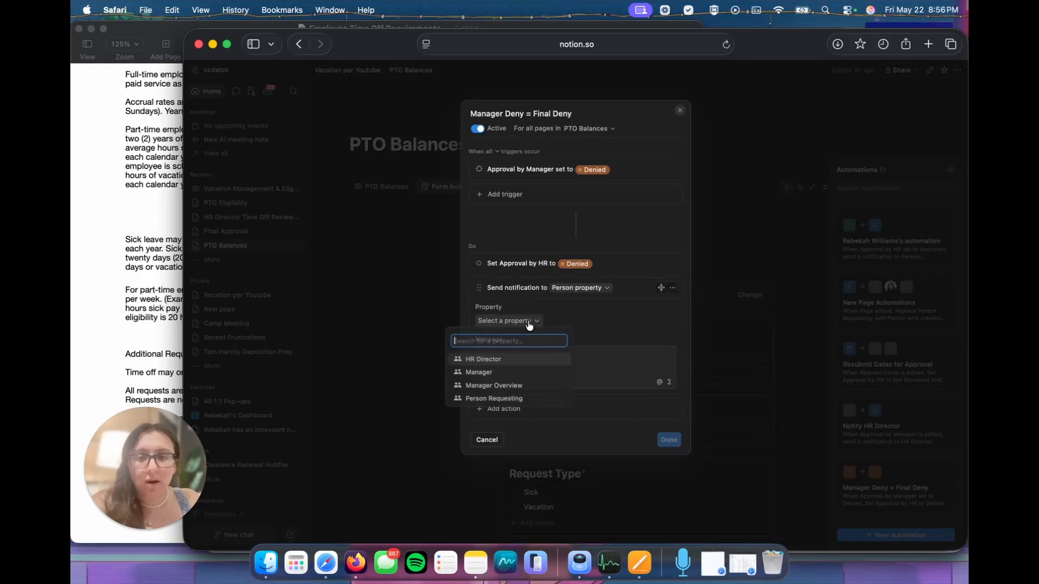
pyautogui.click(495, 401)
# Step: Write the notification message "Your PTO request has been denied." and save the automation
pyautogui.click(522, 375)
pyautogui.write('Your ')
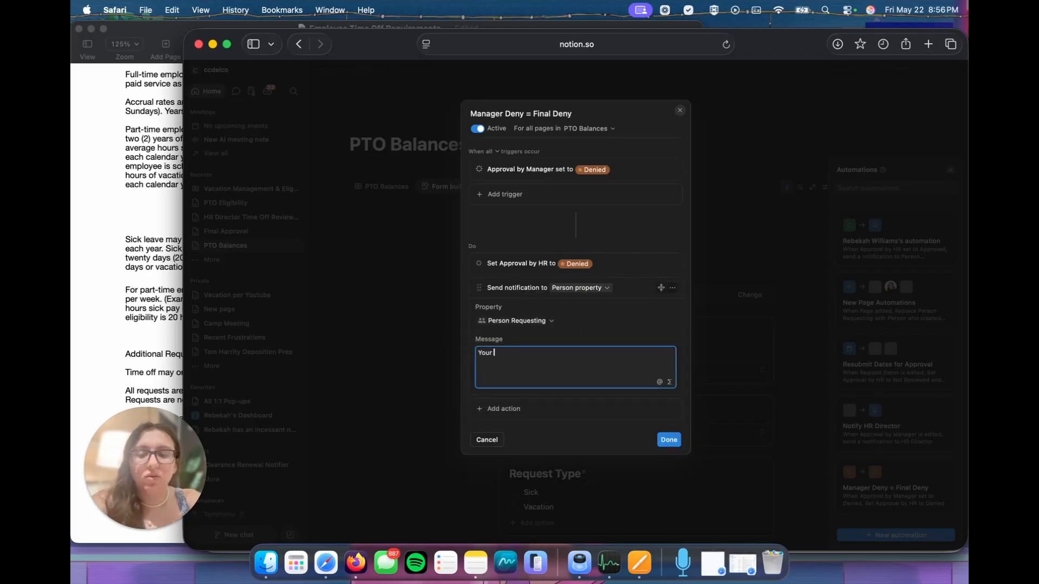
pyautogui.write('PTO request')
pyautogui.write(' ha')
pyautogui.press('BackSpace')
pyautogui.write('has been denied.')
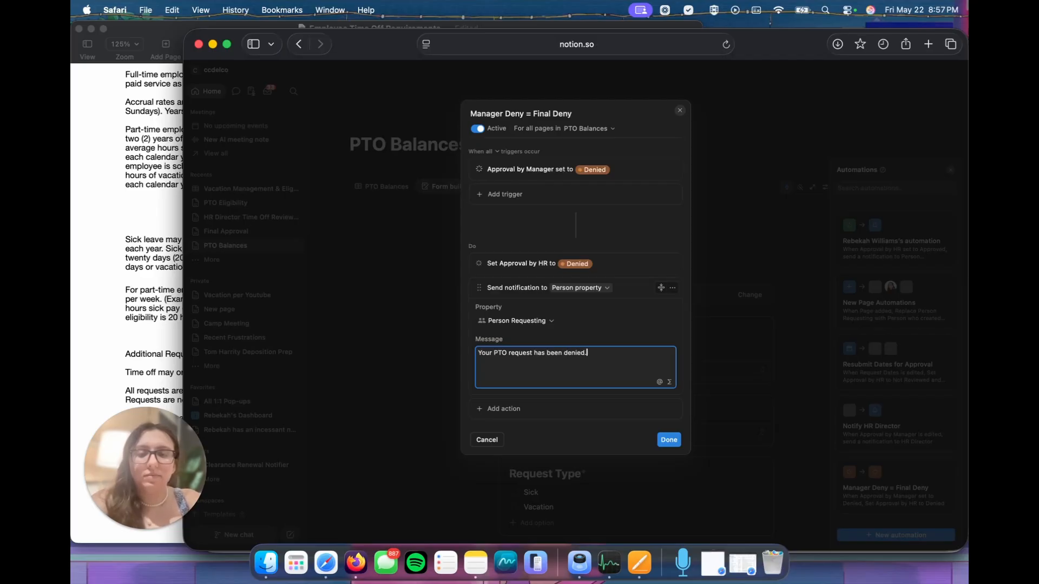
pyautogui.click(670, 440)
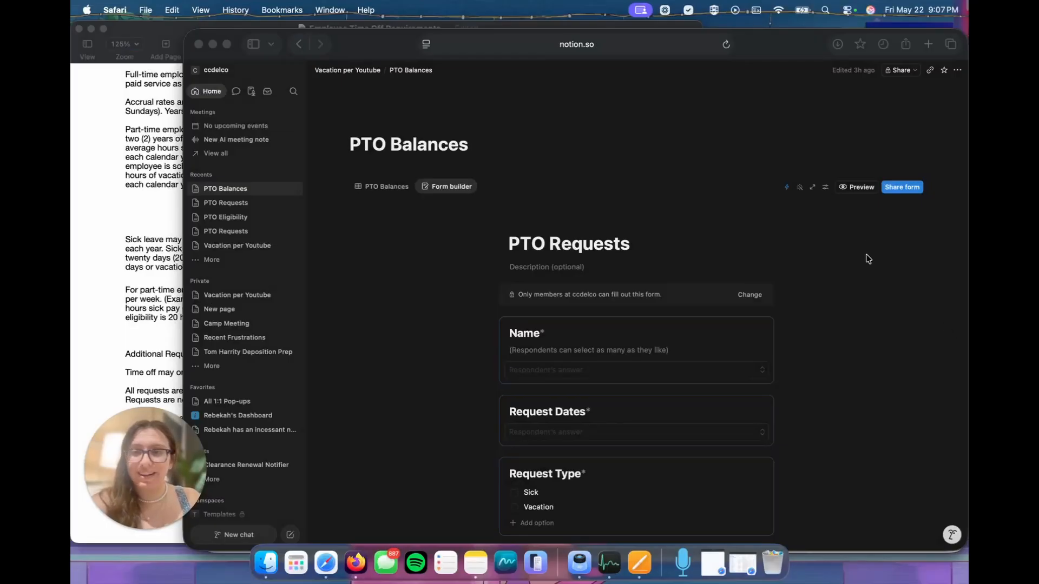
# Step: From the Vacation per Youtube page, open a new PTO request, check the choices for Name, and close the form
pyautogui.click(341, 74)
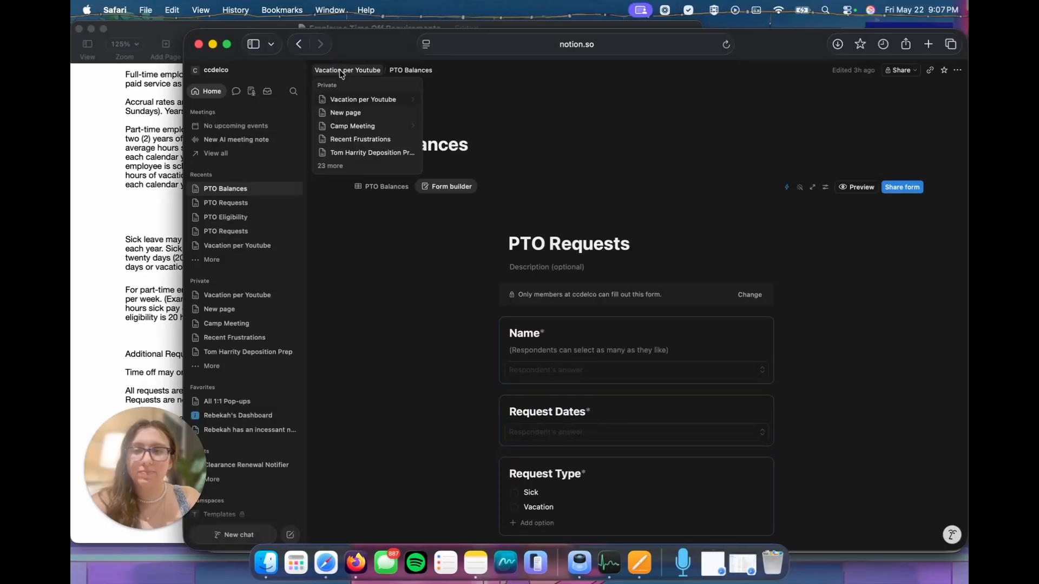
pyautogui.click(341, 72)
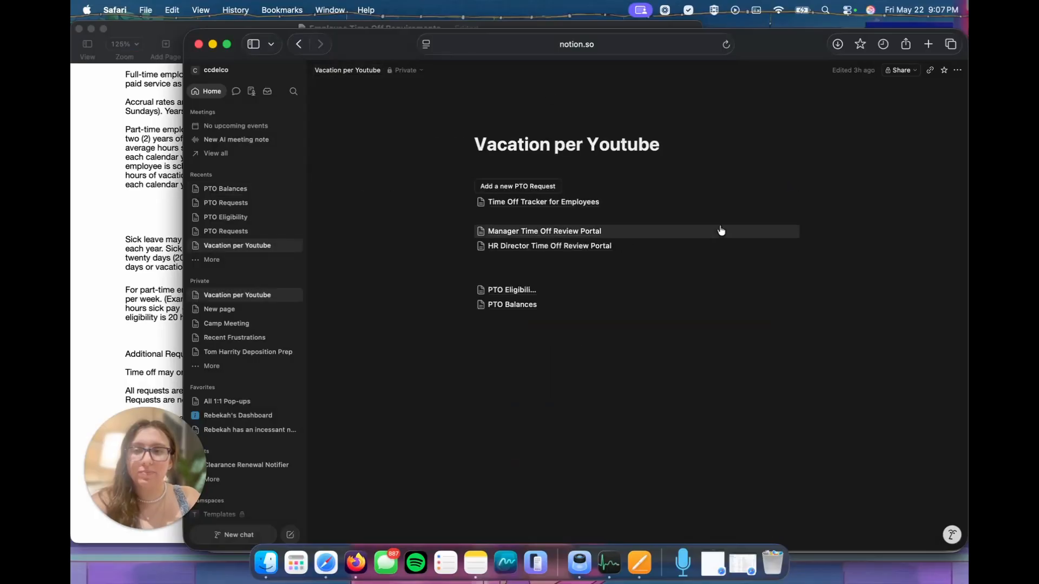
pyautogui.click(513, 187)
pyautogui.click(507, 247)
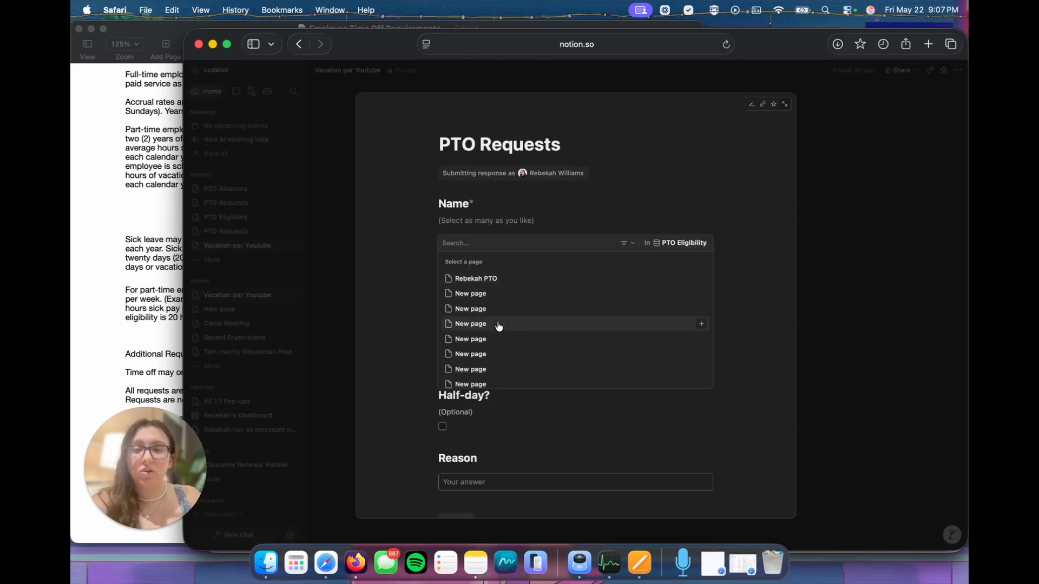
pyautogui.click(828, 264)
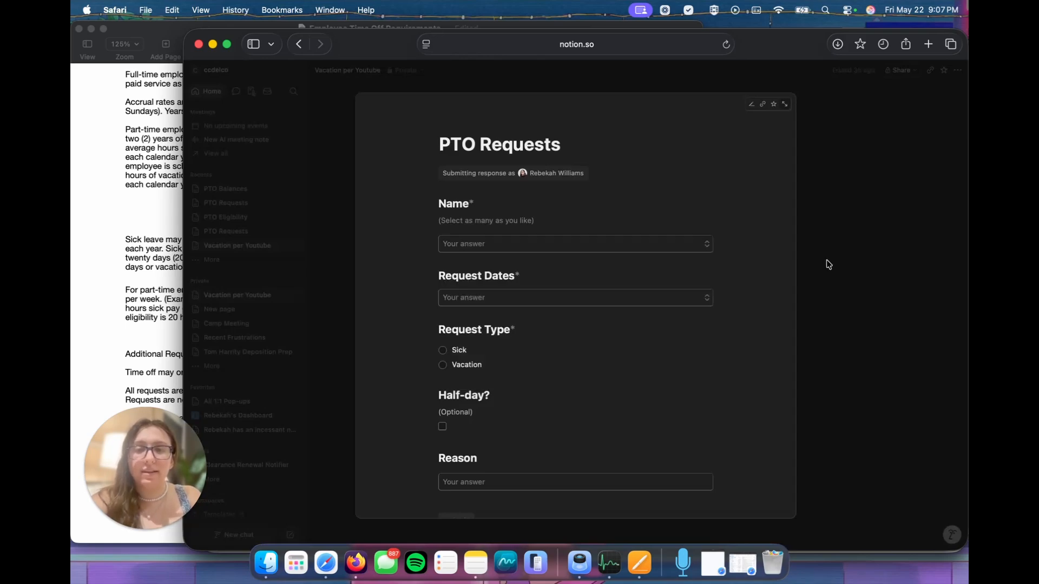
pyautogui.click(815, 218)
# Step: Open the PTO Eligibility page to review the employee records, and return to the Vacation per Youtube page
pyautogui.moveTo(511, 294)
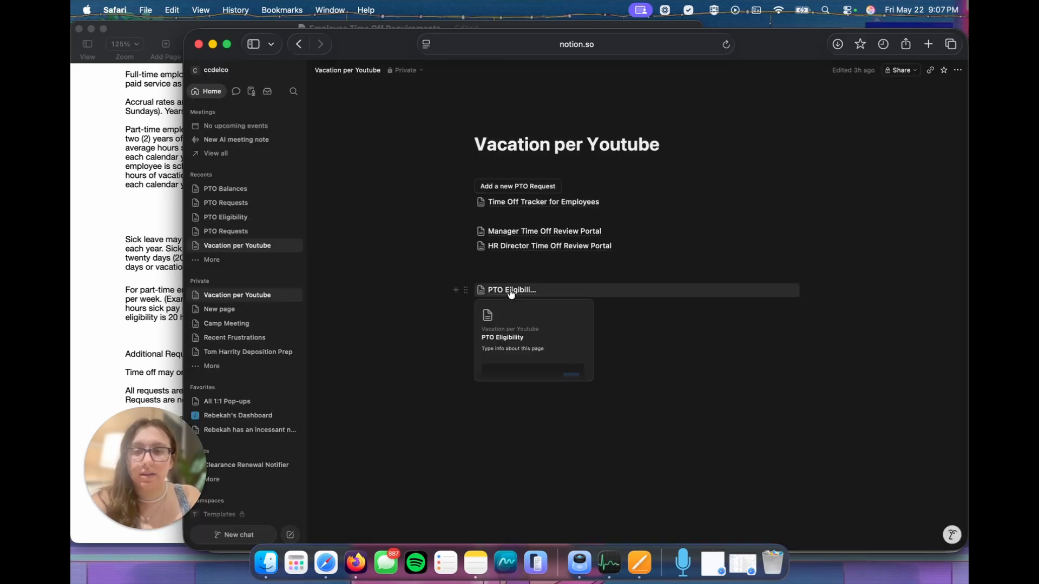
pyautogui.click(622, 298)
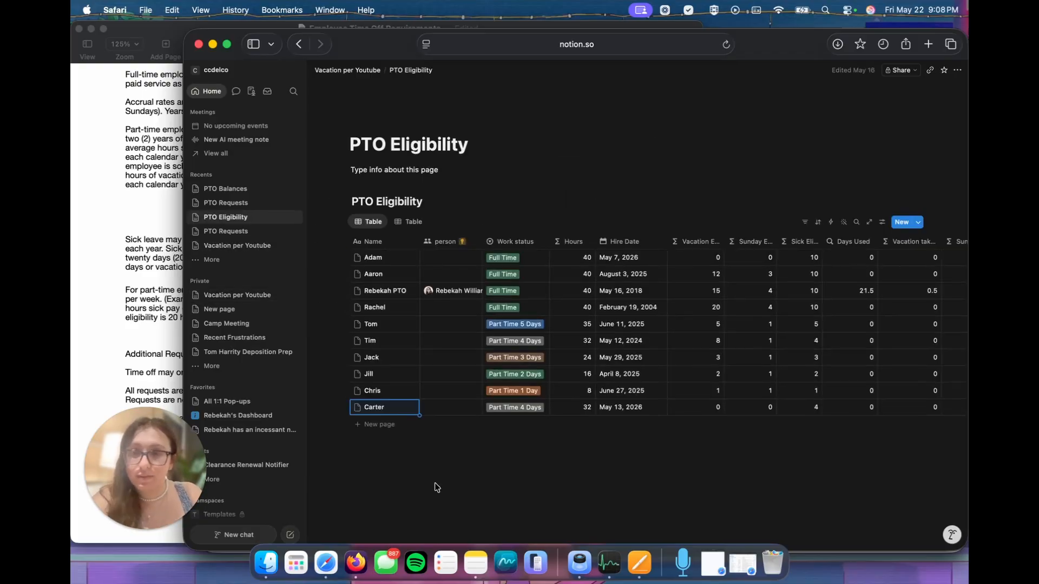
pyautogui.moveTo(349, 72)
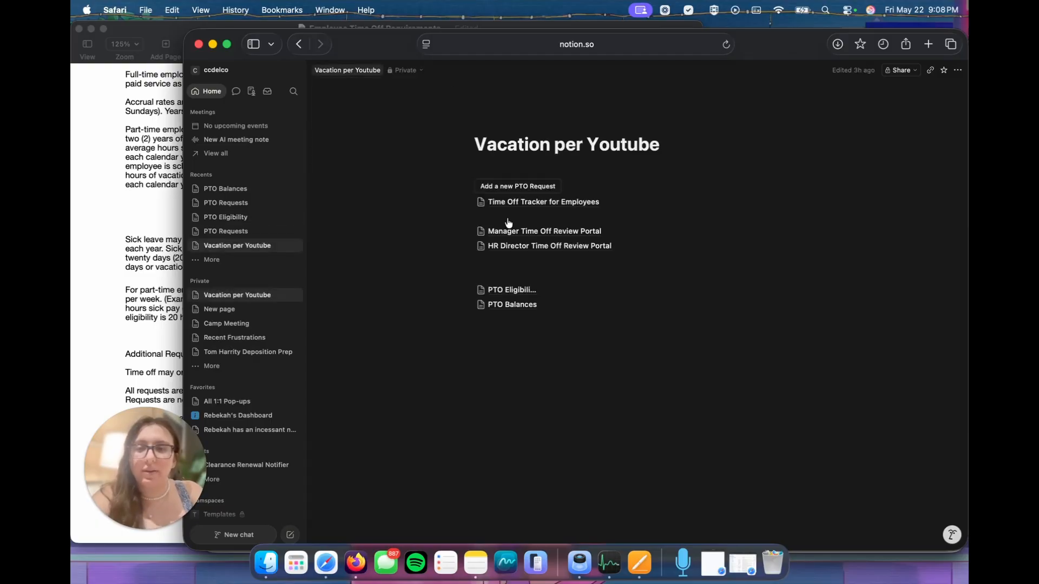
# Step: Start a new PTO request and select the requester's own PTO Eligibility record under Name
pyautogui.click(520, 186)
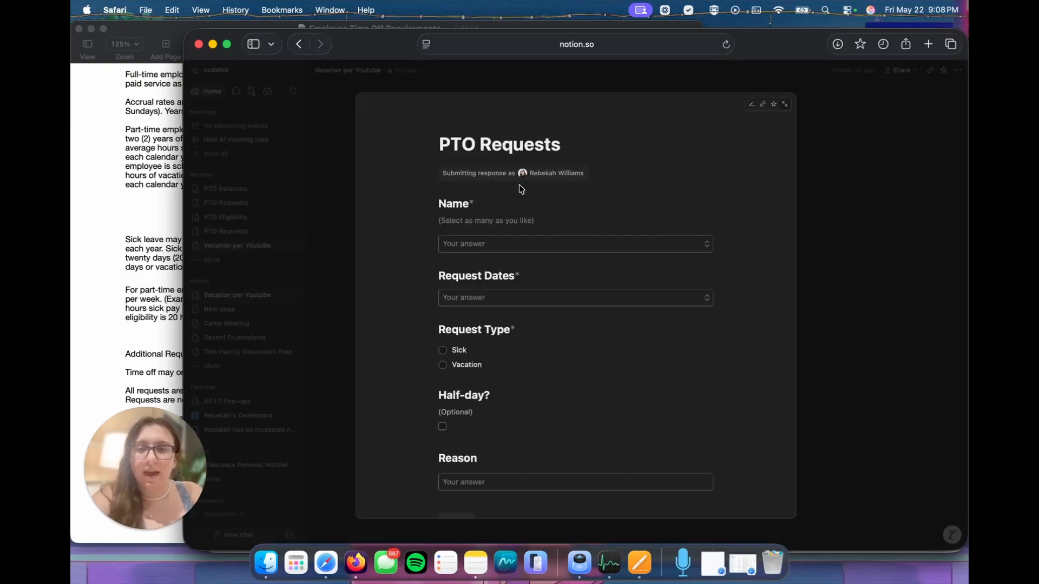
pyautogui.click(499, 239)
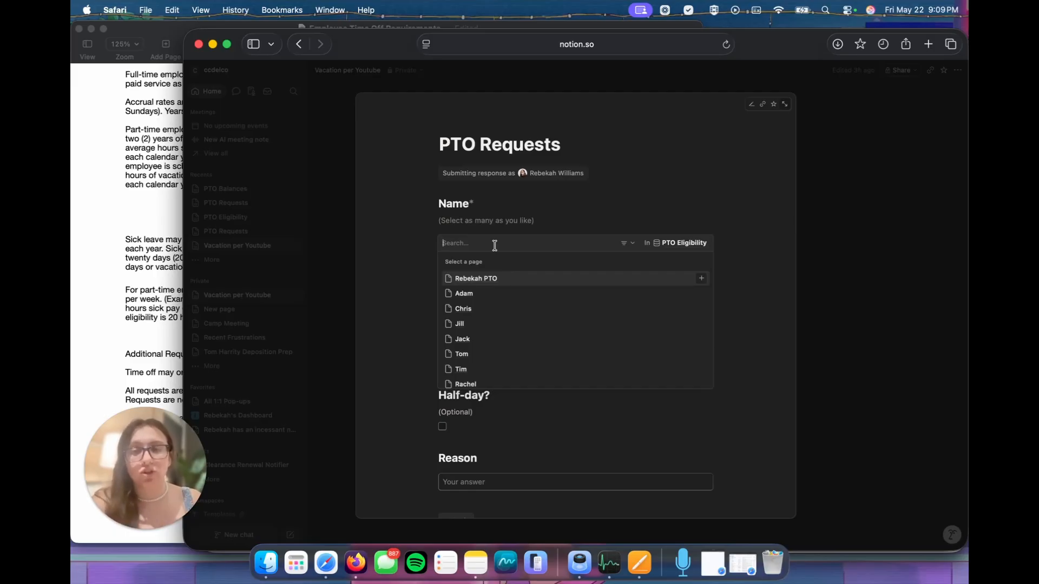
pyautogui.click(492, 277)
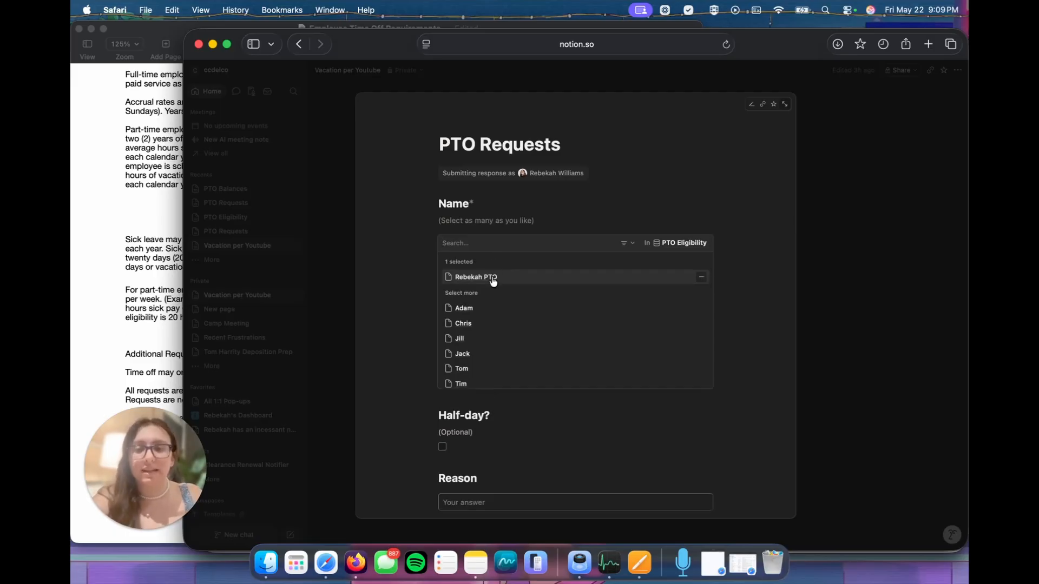
# Step: Set the request dates to May 22, 2026 through May 28, 2026 and choose Vacation as the request type
pyautogui.click(394, 278)
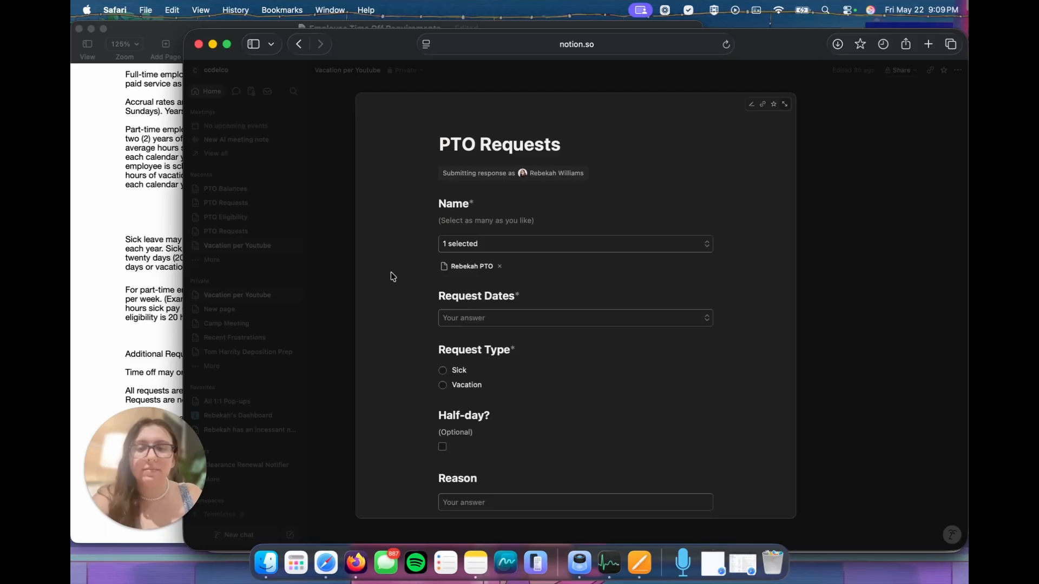
pyautogui.click(512, 318)
pyautogui.click(509, 441)
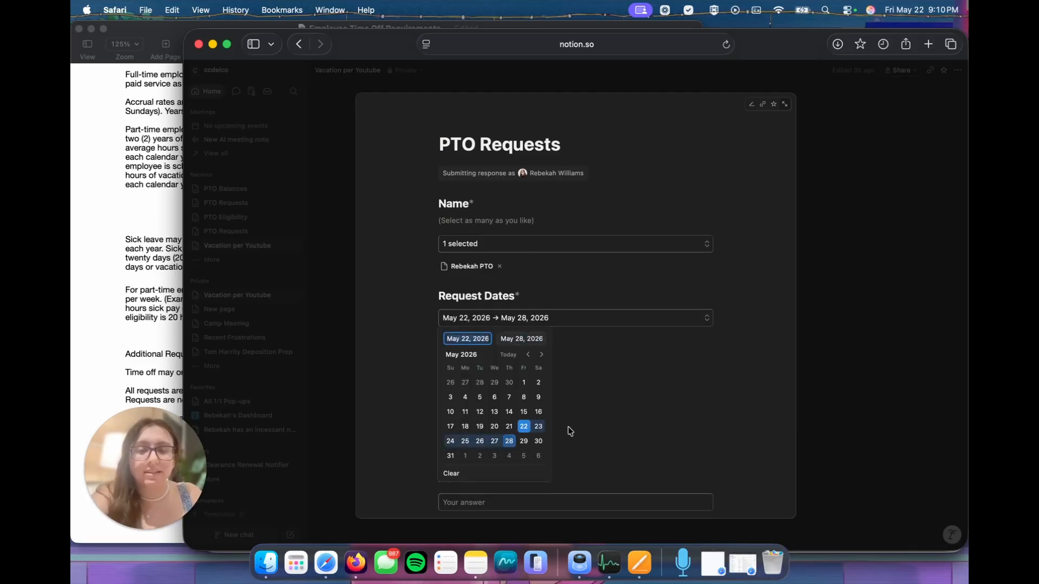
pyautogui.click(603, 413)
pyautogui.click(490, 386)
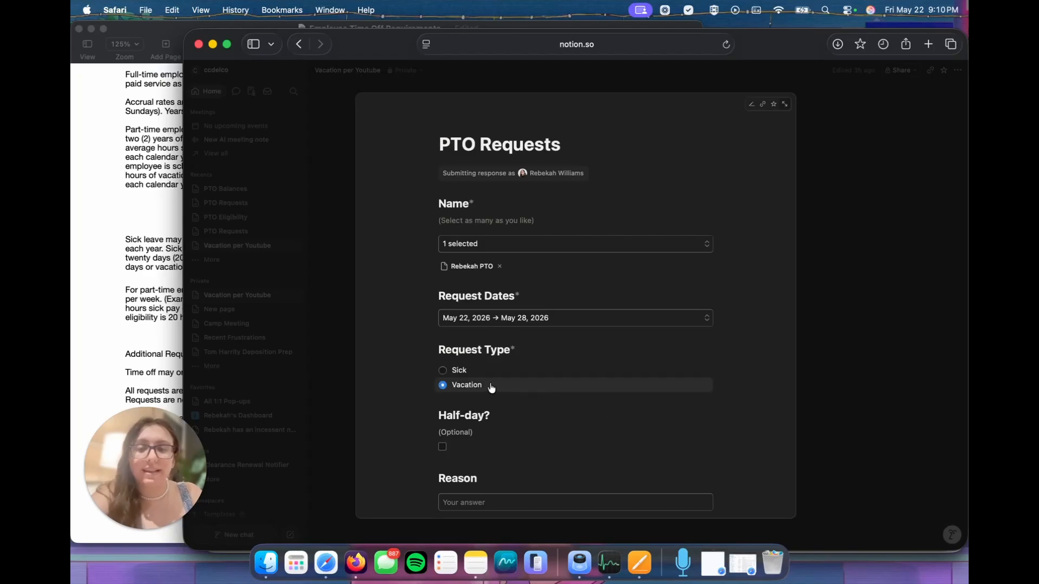
# Step: Submit the PTO request with Half-day and Reason left blank, and close the form
pyautogui.scroll(-1, 547, 350)
pyautogui.scroll(-2, 471, 422)
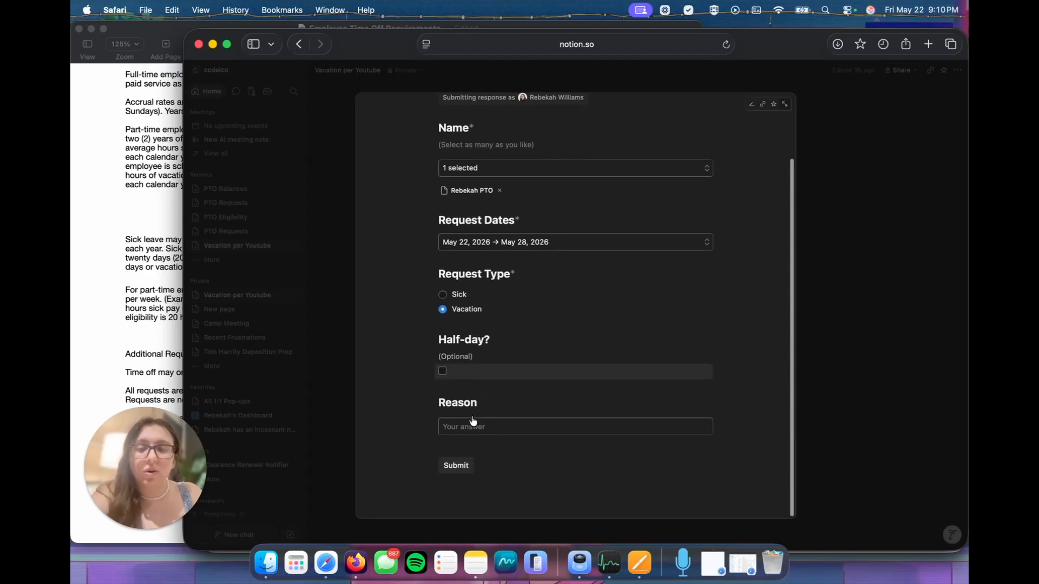
pyautogui.click(457, 467)
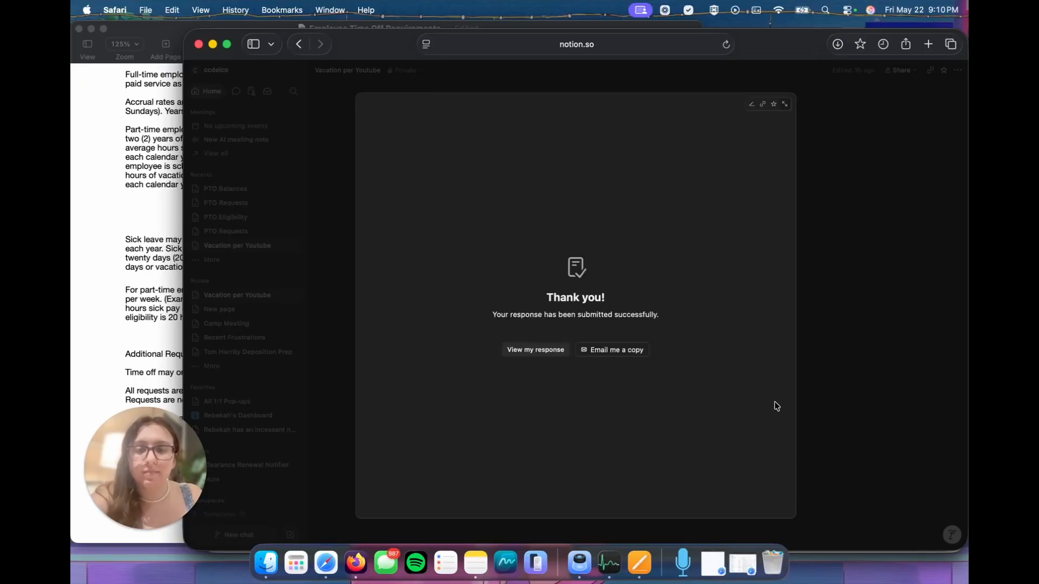
pyautogui.click(826, 390)
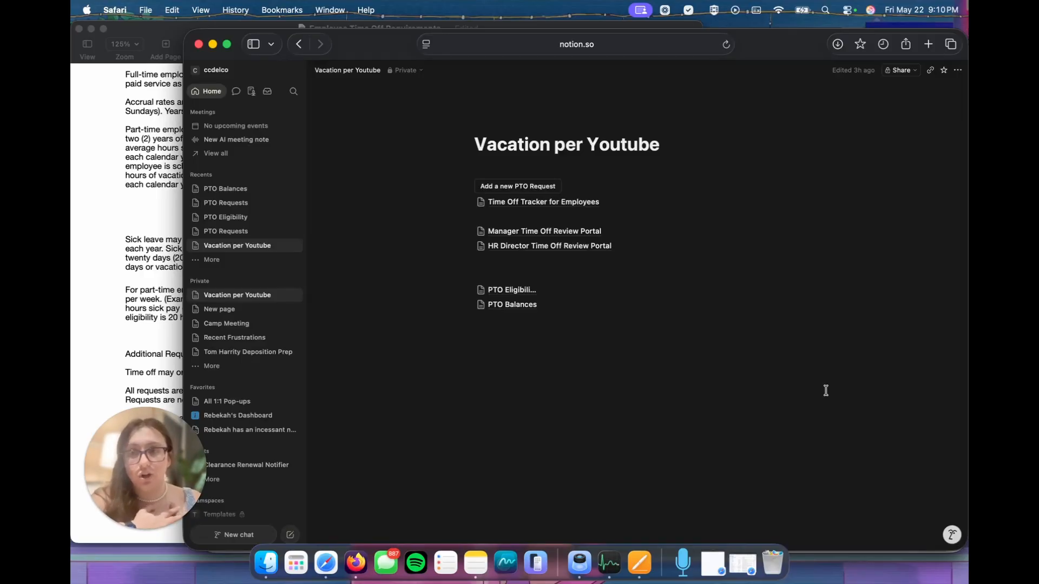
# Step: Check the inbox, and review the Current Year Requests, Calendar and Balances views in the Time Off Tracker for Employees
pyautogui.click(268, 91)
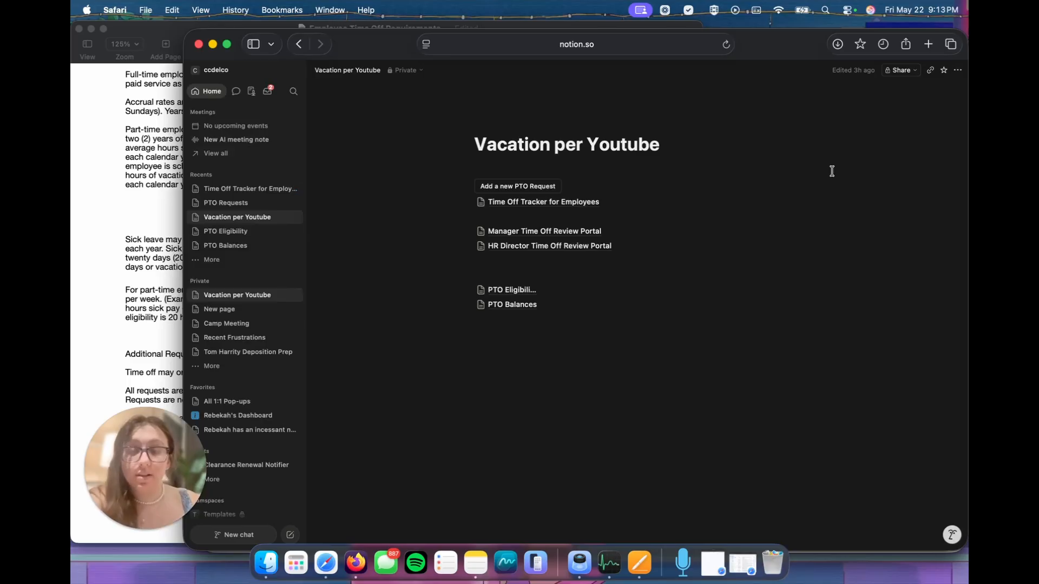
pyautogui.click(565, 205)
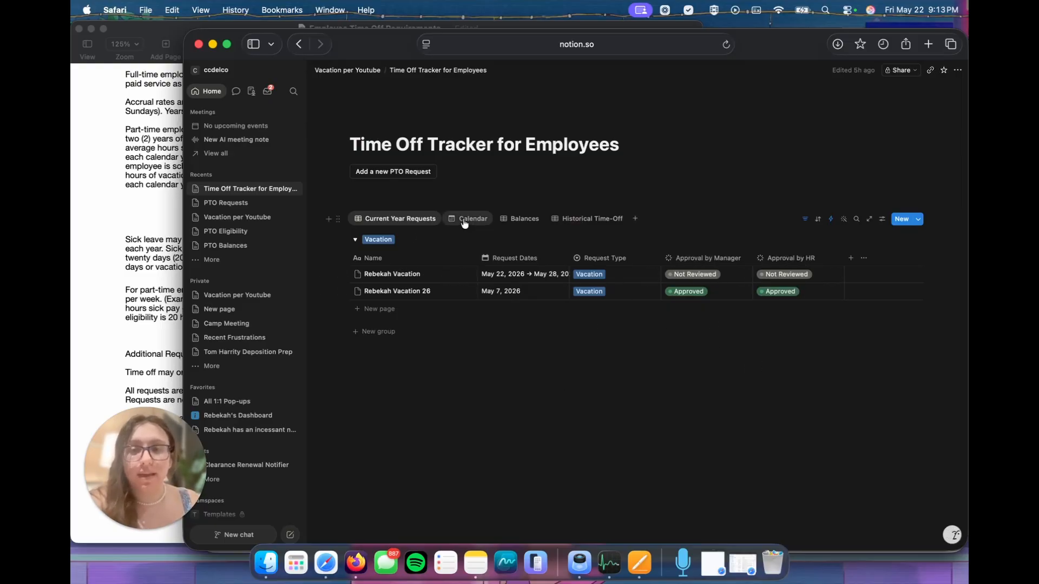
pyautogui.click(489, 215)
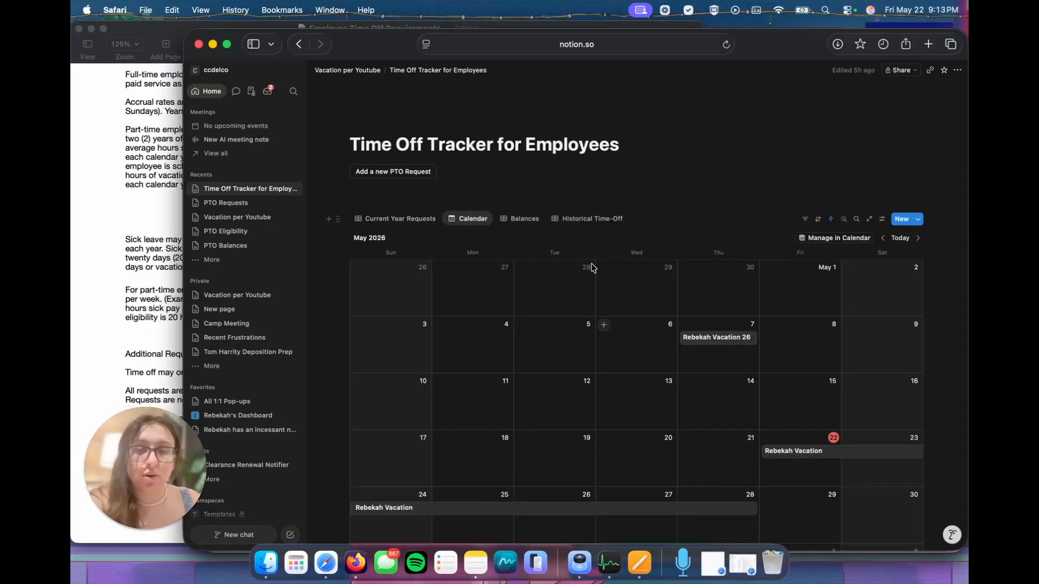
pyautogui.click(523, 223)
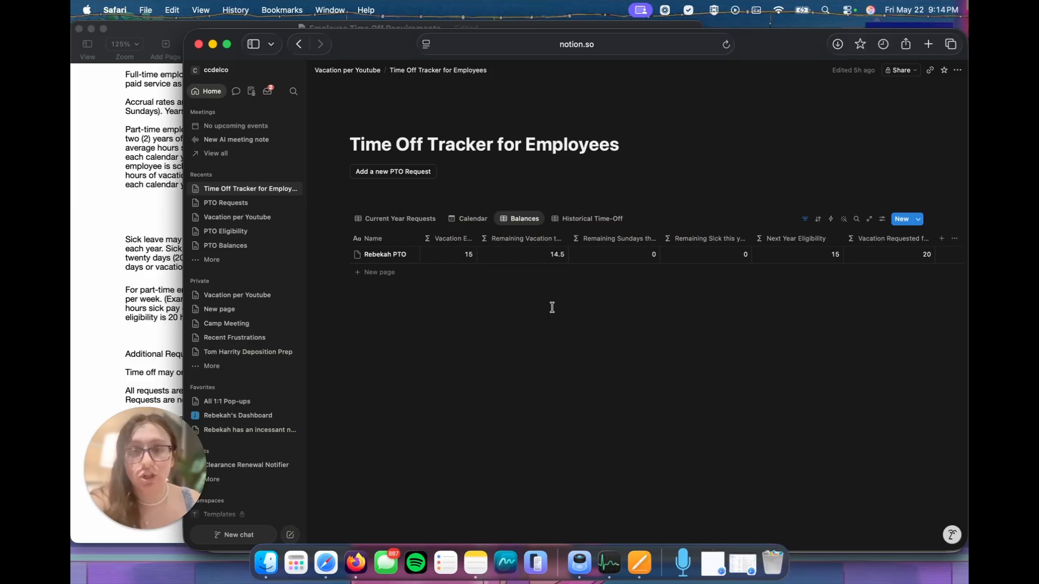
# Step: Add a conditional color to the tracker's Calendar view that gives pages with Request Type Sick a yellow background
pyautogui.click(468, 218)
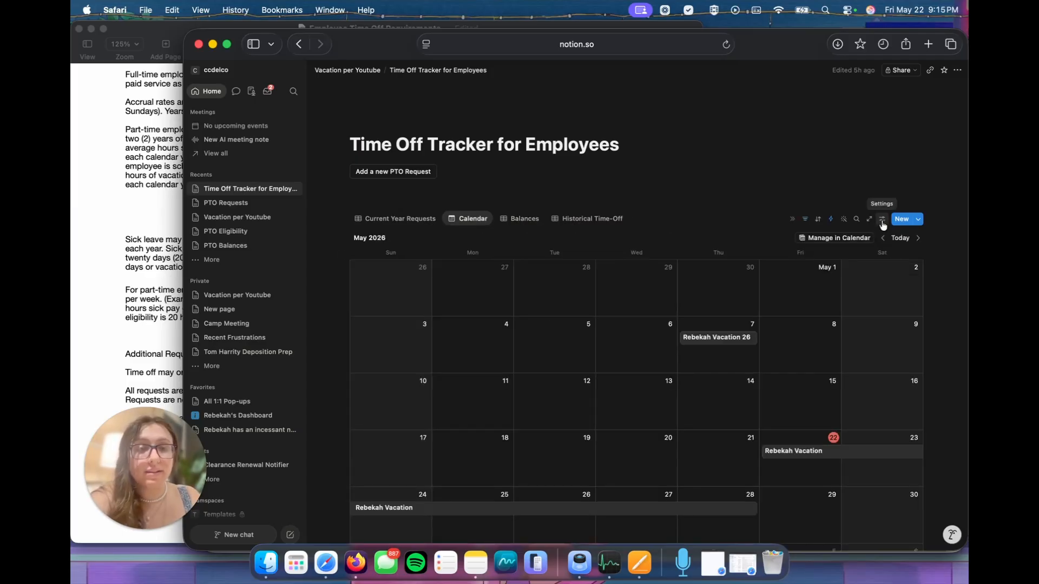
pyautogui.click(882, 221)
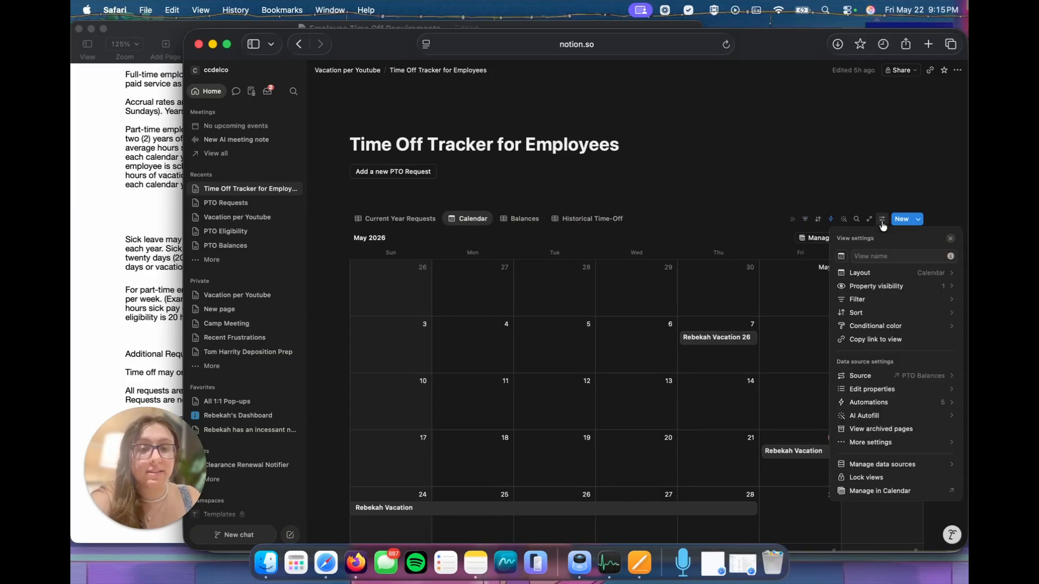
pyautogui.click(870, 327)
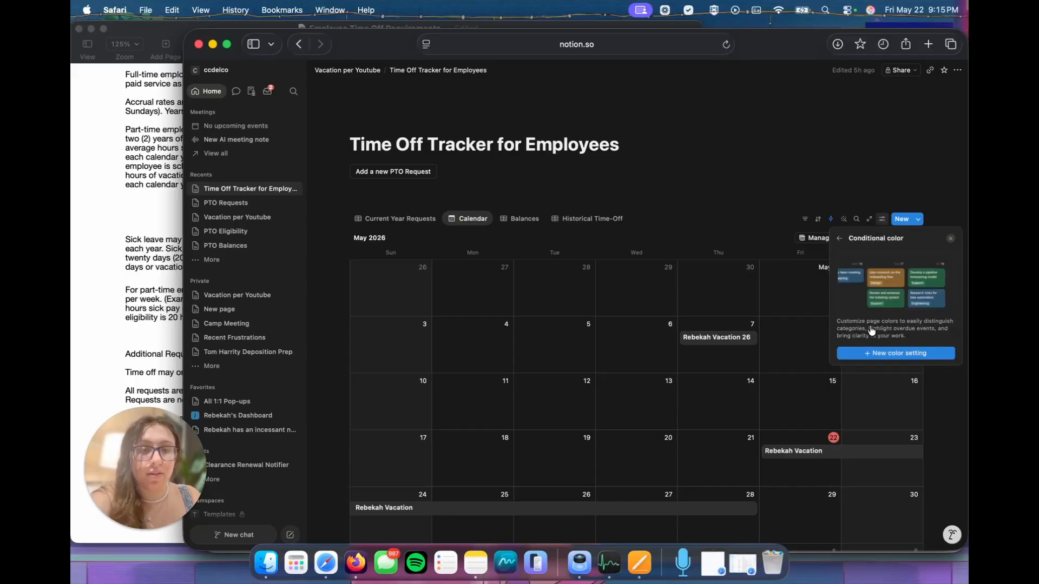
pyautogui.click(882, 356)
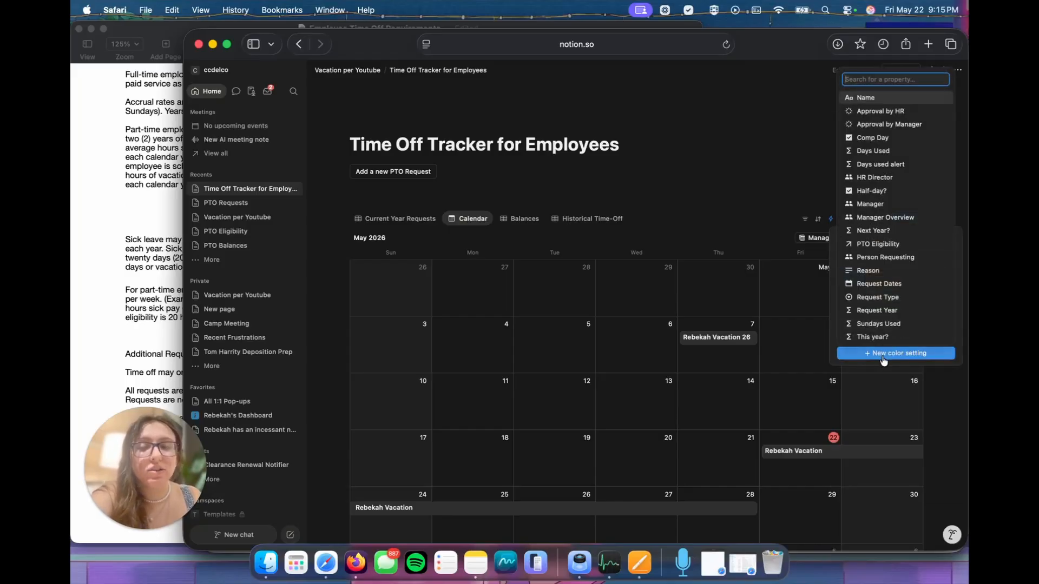
pyautogui.click(871, 296)
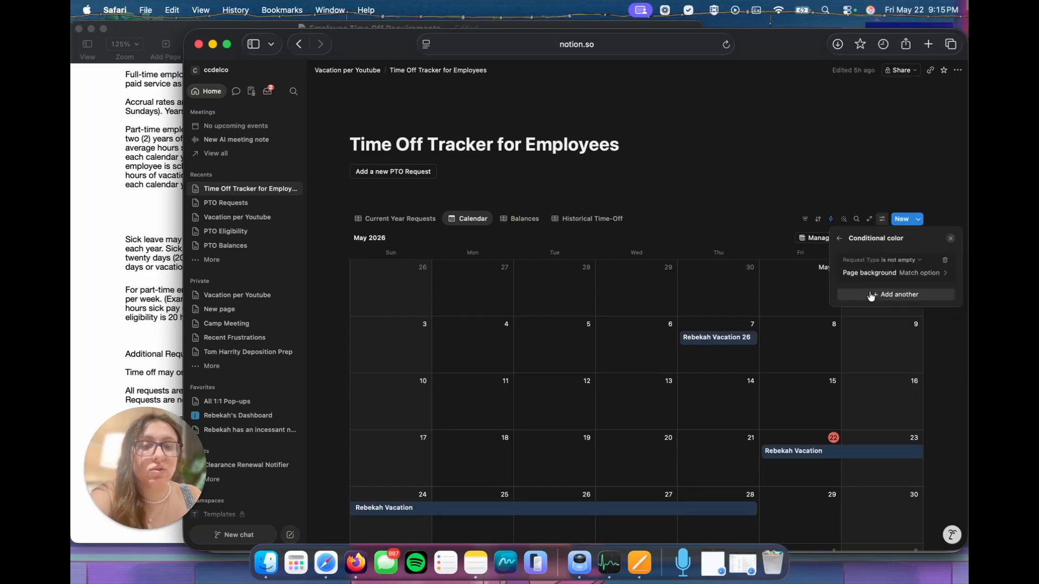
pyautogui.click(909, 265)
pyautogui.click(900, 278)
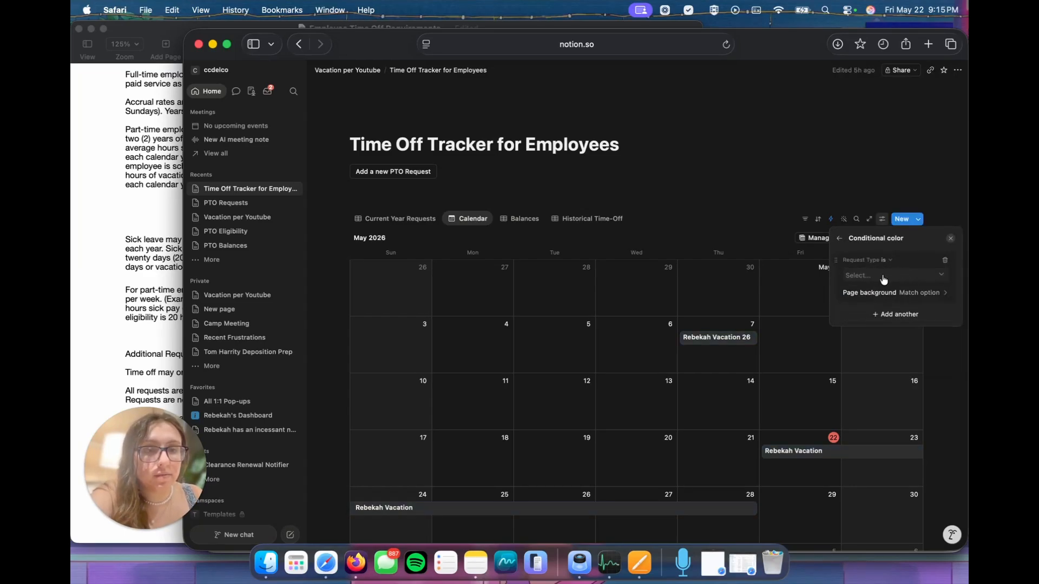
pyautogui.click(884, 277)
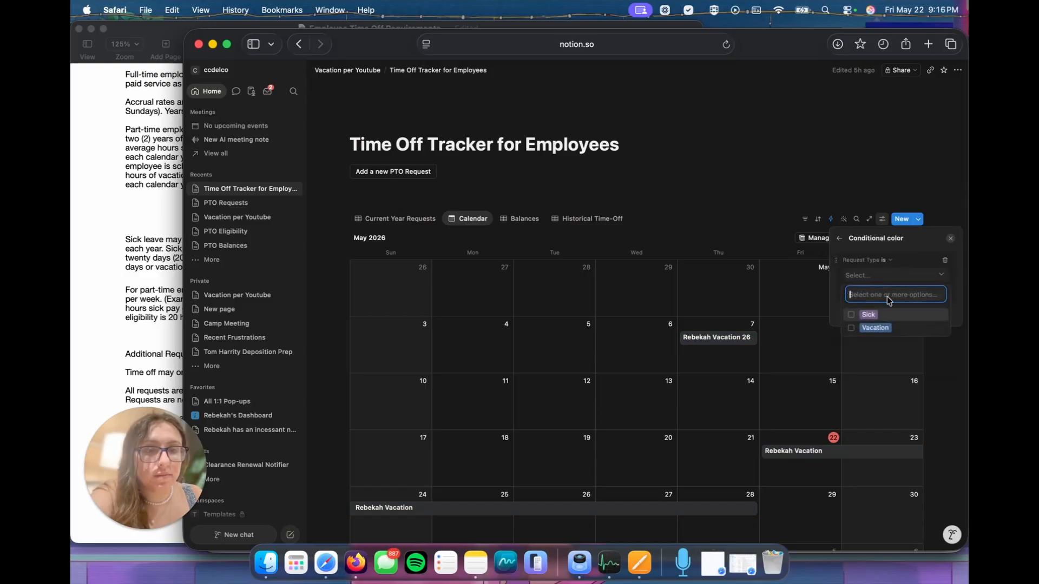
pyautogui.click(855, 314)
pyautogui.click(937, 296)
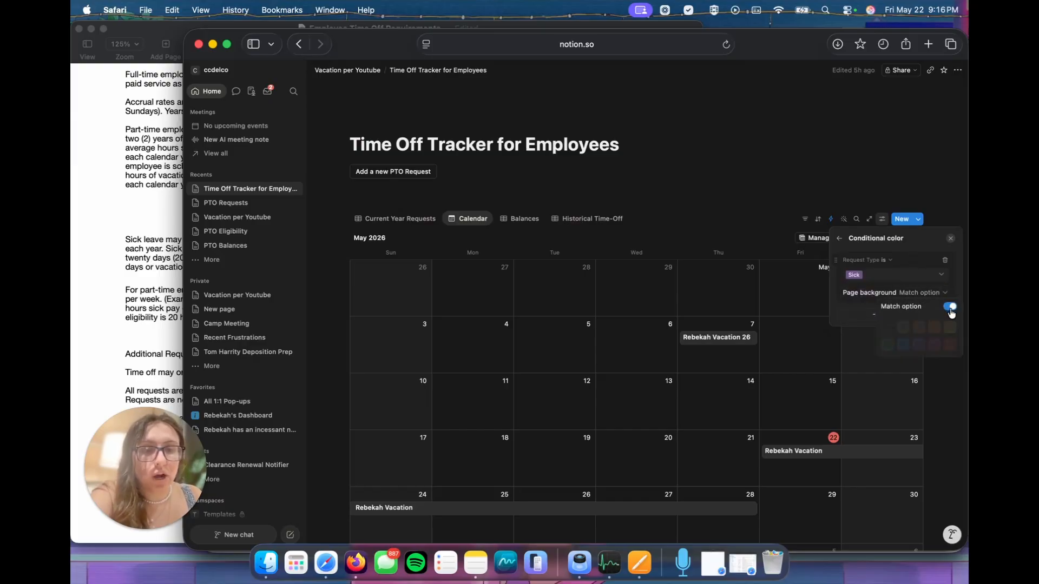
pyautogui.click(951, 306)
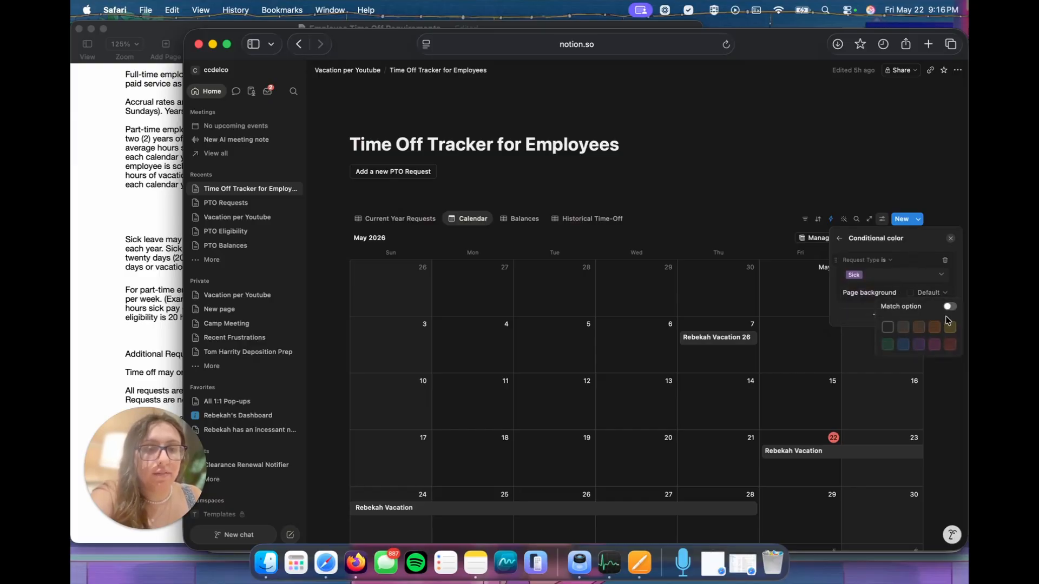
pyautogui.click(948, 326)
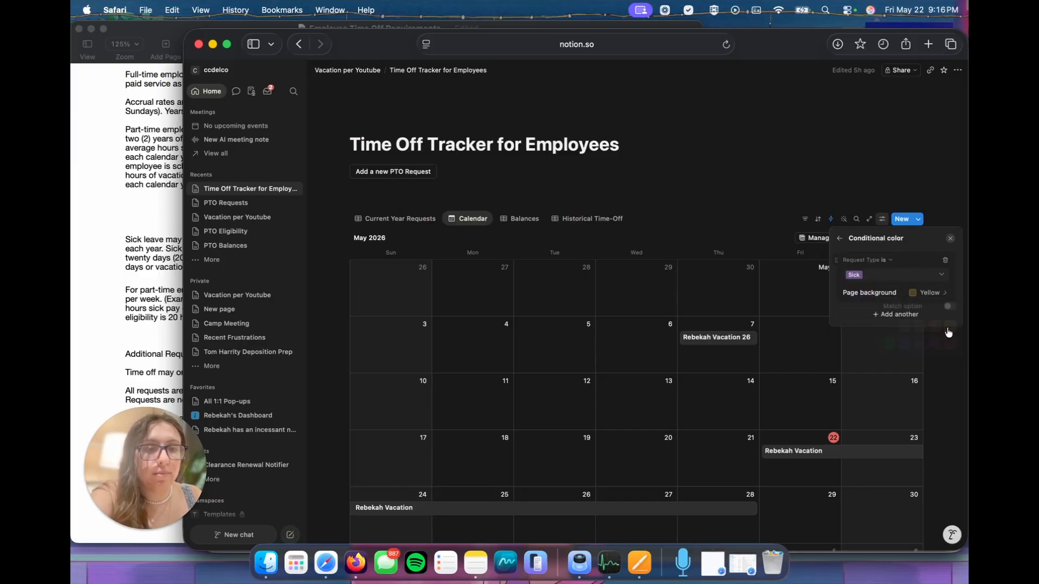
# Step: Add a second conditional color rule that gives pages with Request Type Vacation a green background
pyautogui.click(879, 314)
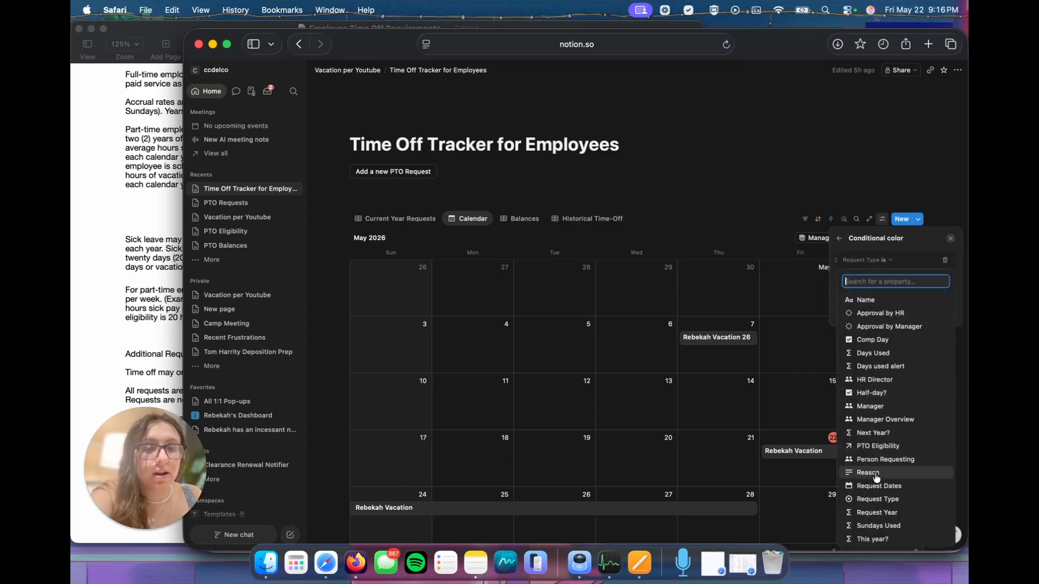
pyautogui.click(876, 499)
pyautogui.click(902, 316)
pyautogui.click(892, 331)
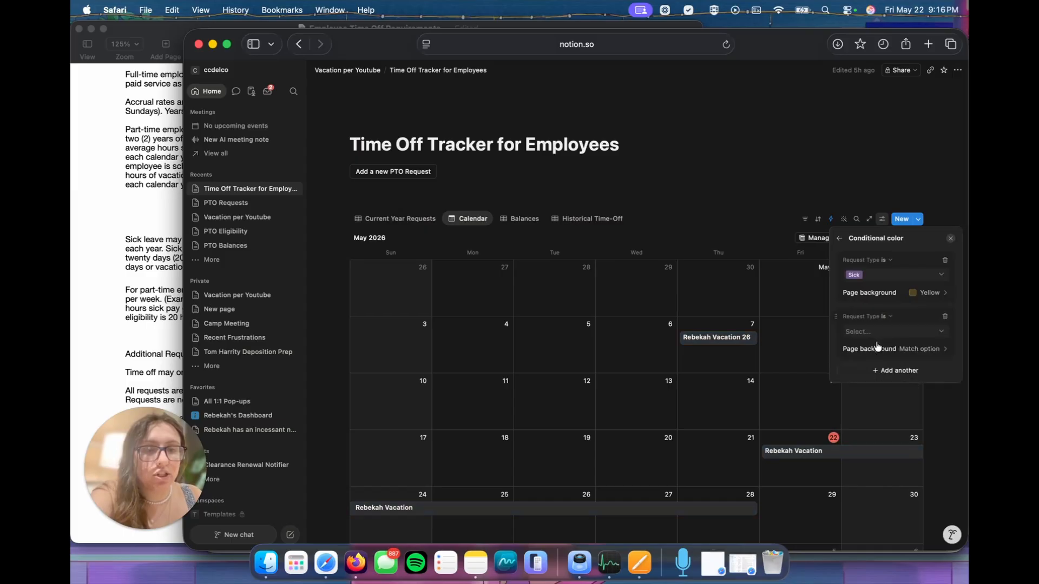
pyautogui.click(875, 336)
pyautogui.click(872, 384)
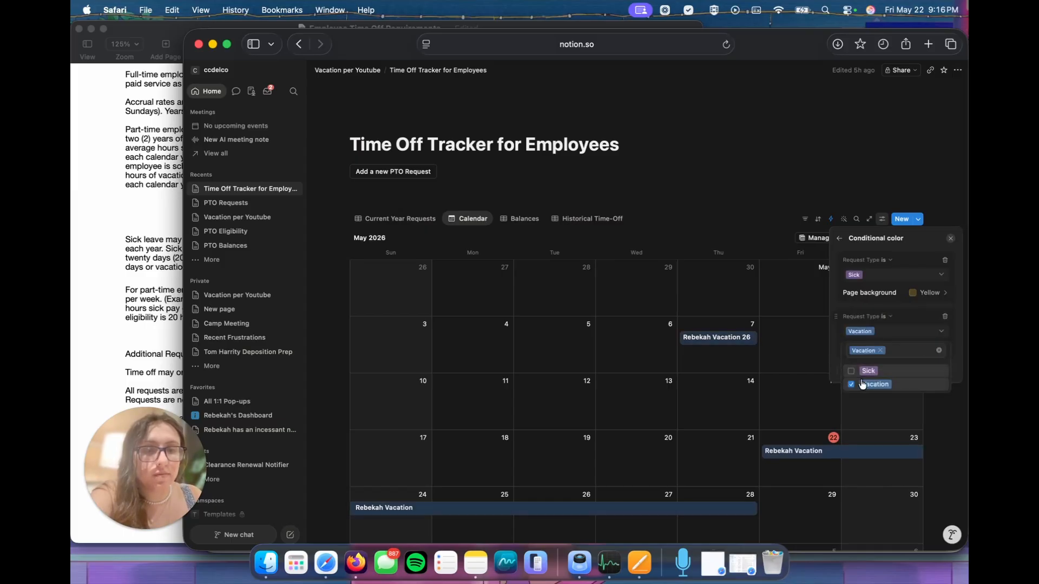
pyautogui.click(836, 346)
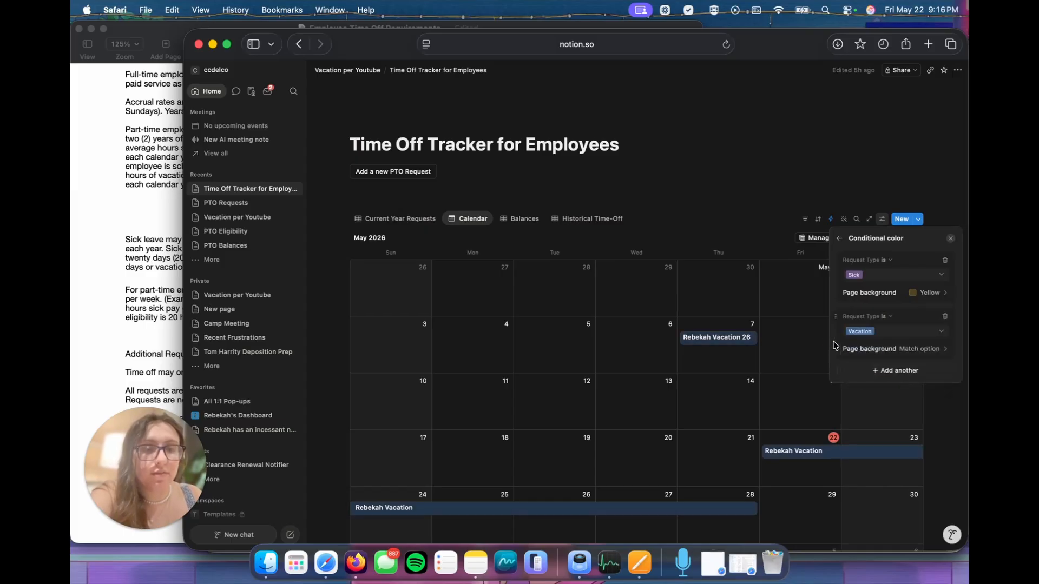
pyautogui.click(914, 355)
pyautogui.click(944, 364)
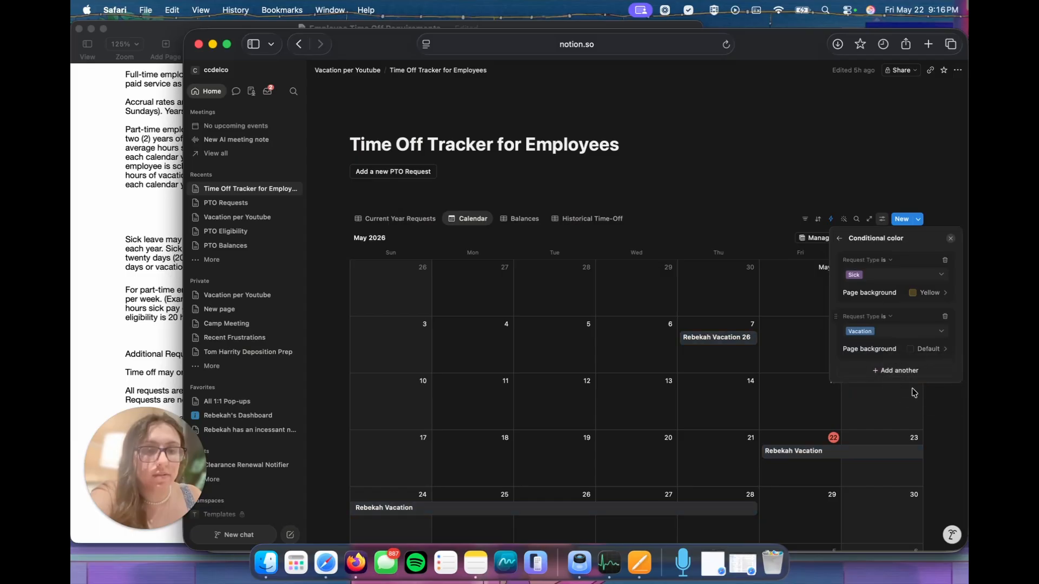
pyautogui.click(915, 351)
pyautogui.click(887, 401)
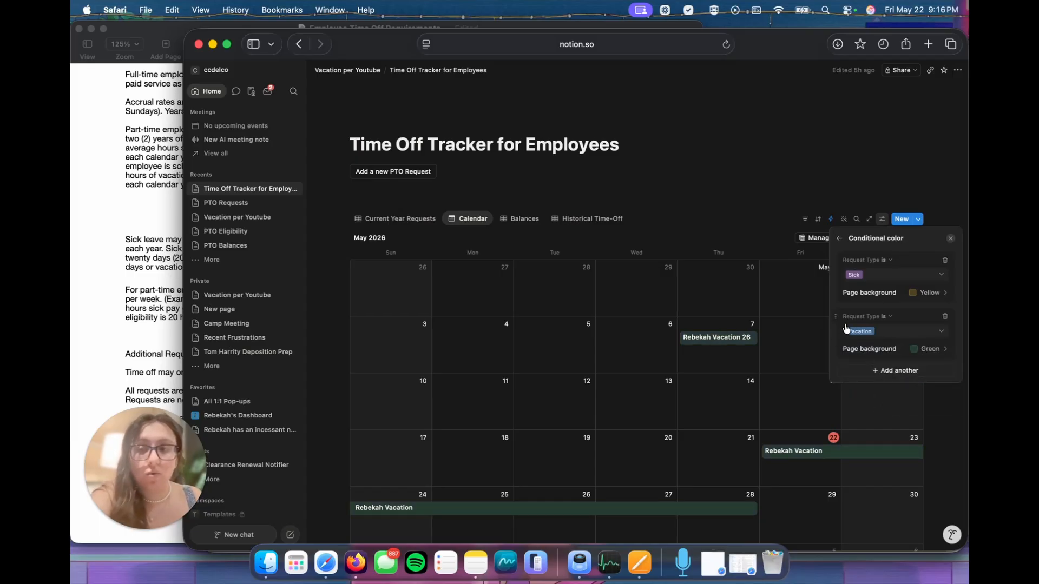
# Step: Add a third conditional color rule for pages whose Approval by HR is in the To-do group
pyautogui.click(890, 370)
pyautogui.click(885, 131)
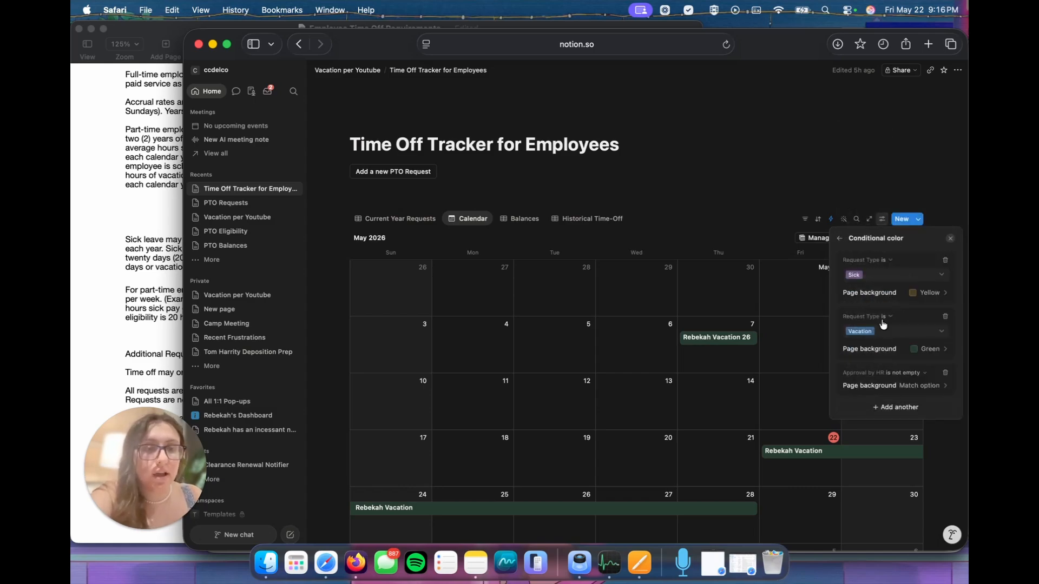
pyautogui.click(905, 377)
pyautogui.click(883, 397)
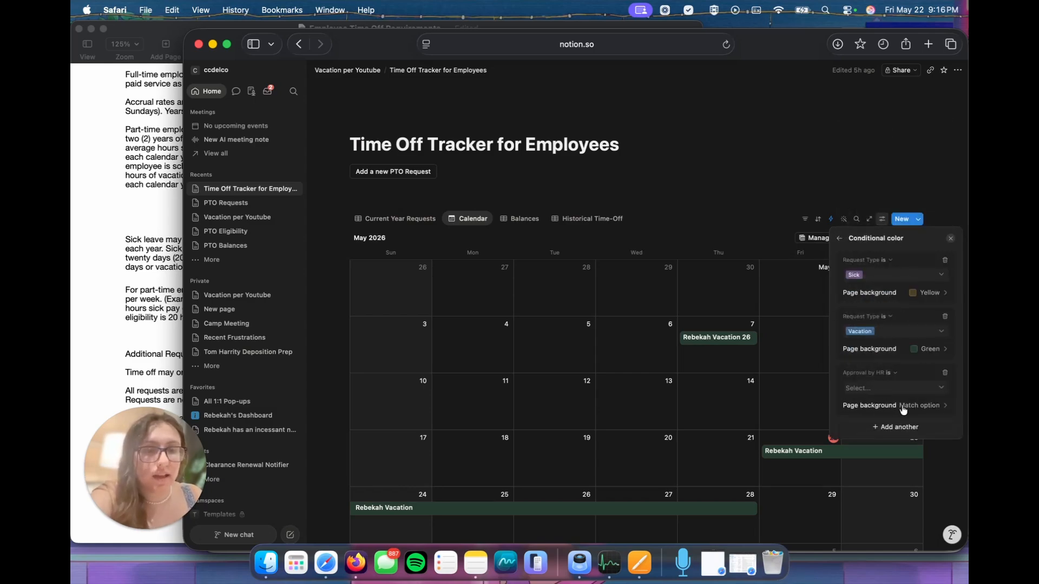
pyautogui.click(909, 409)
pyautogui.click(880, 396)
pyautogui.click(879, 394)
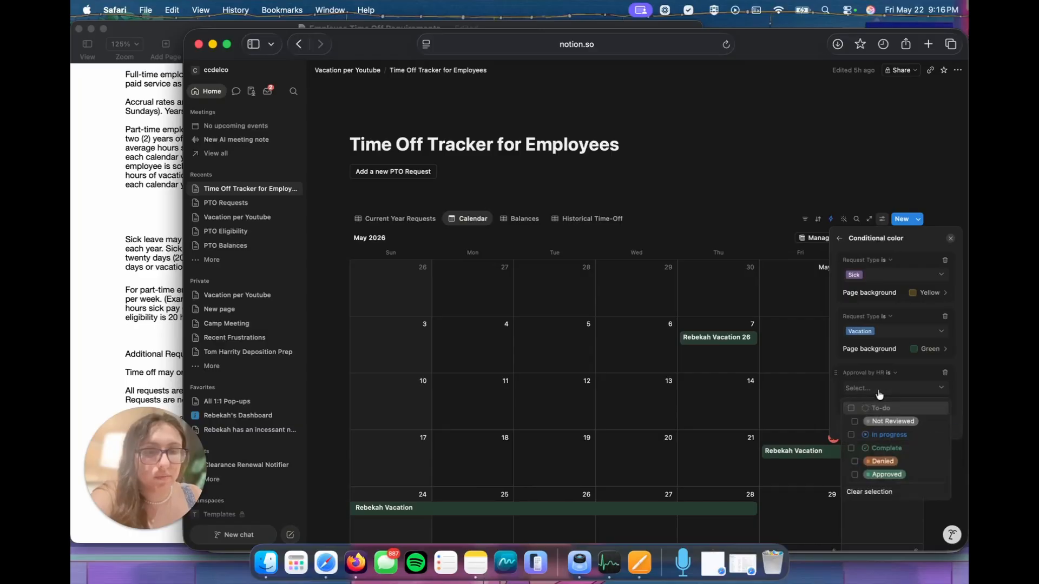
pyautogui.click(887, 422)
pyautogui.click(836, 385)
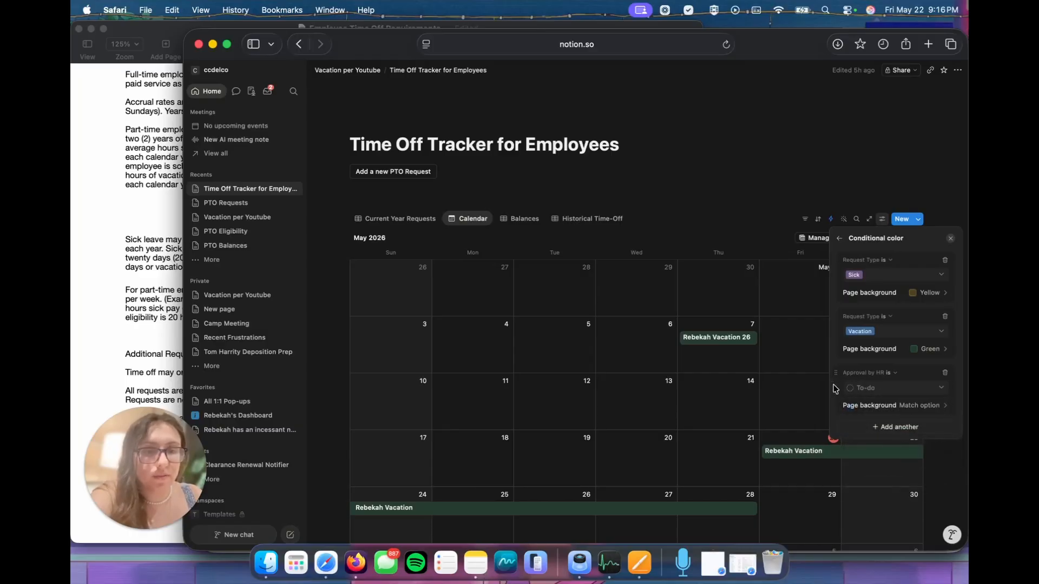
# Step: Give the Approval by HR rule a gray page background and move it above the Sick and Vacation rules
pyautogui.click(917, 406)
pyautogui.click(948, 420)
pyautogui.click(905, 438)
pyautogui.moveTo(838, 368); pyautogui.dragTo(836, 269)
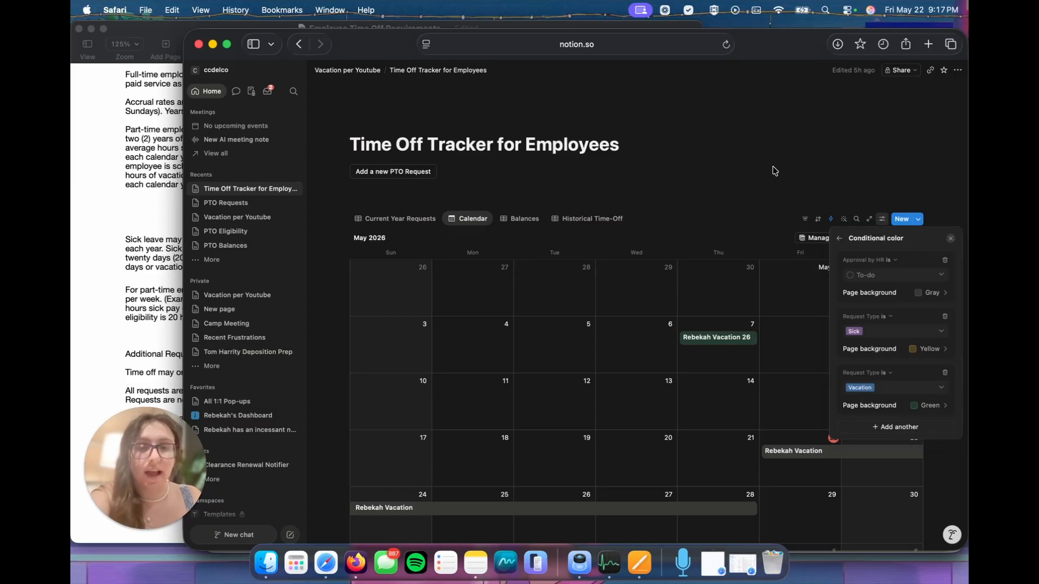
pyautogui.click(570, 203)
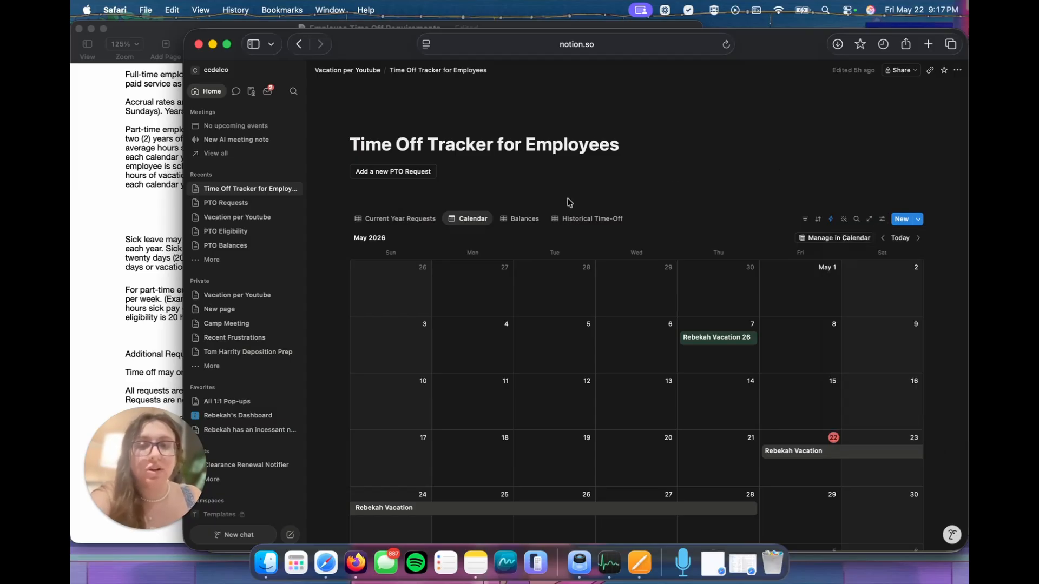
# Step: Review the tracker's Current Year Requests, and open the Manager Time Off Review Portal from the Vacation per Youtube page
pyautogui.click(407, 225)
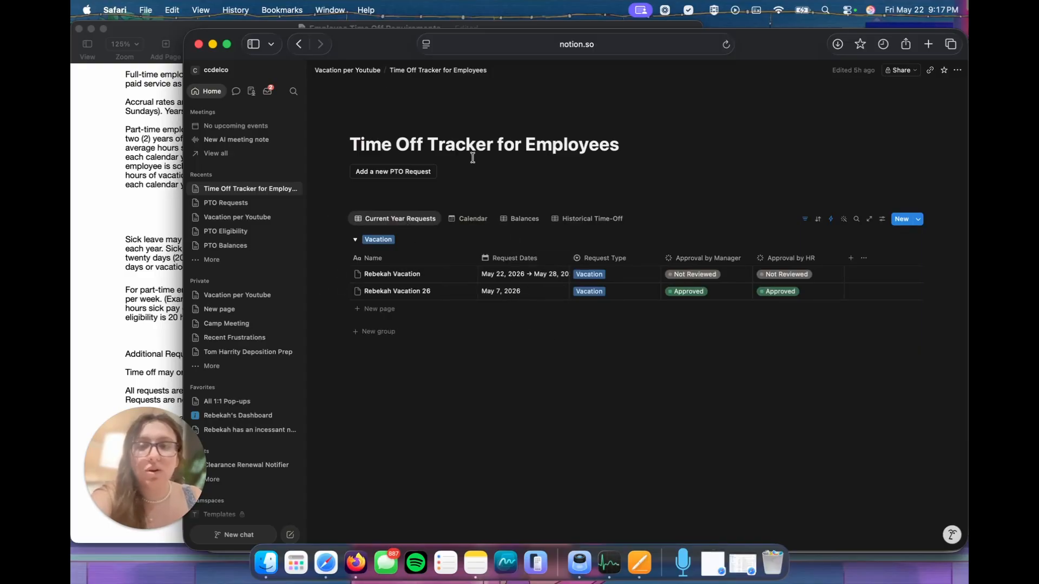
pyautogui.click(358, 72)
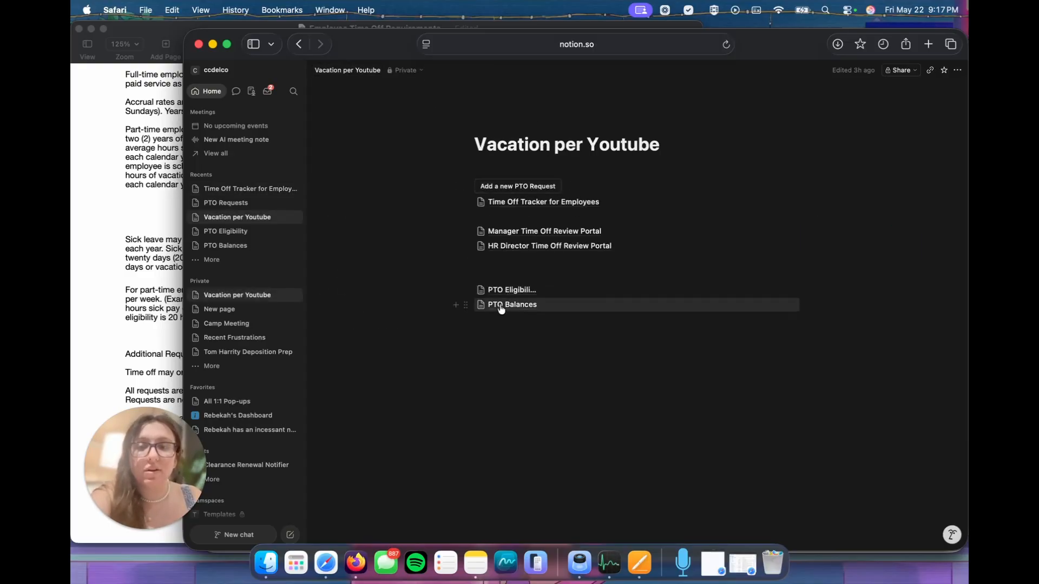
pyautogui.click(509, 232)
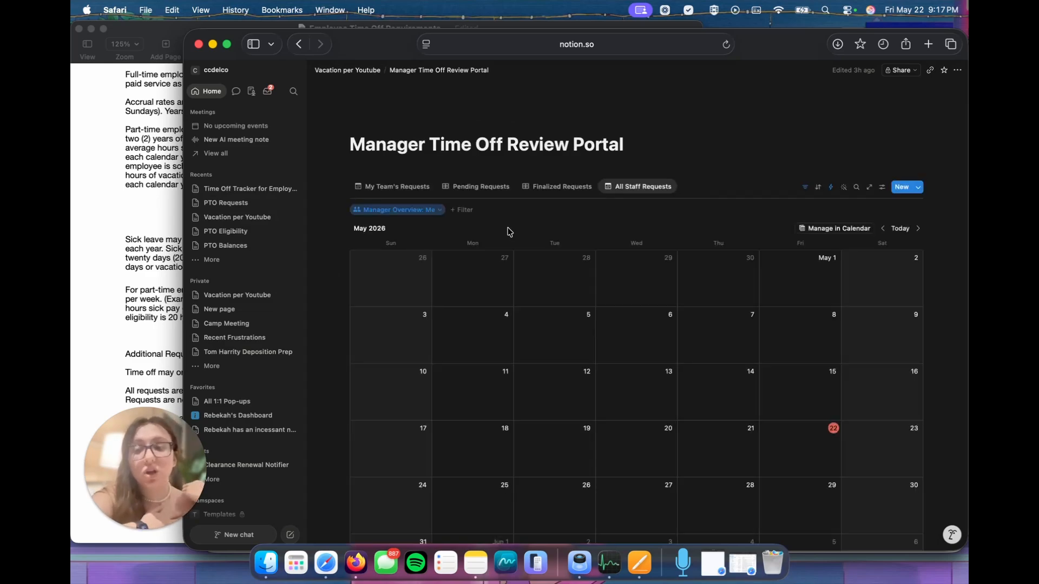
# Step: Review the Pending Requests and Finalized Requests views of the Manager Time Off Review Portal, and return to the Vacation per Youtube page
pyautogui.click(467, 187)
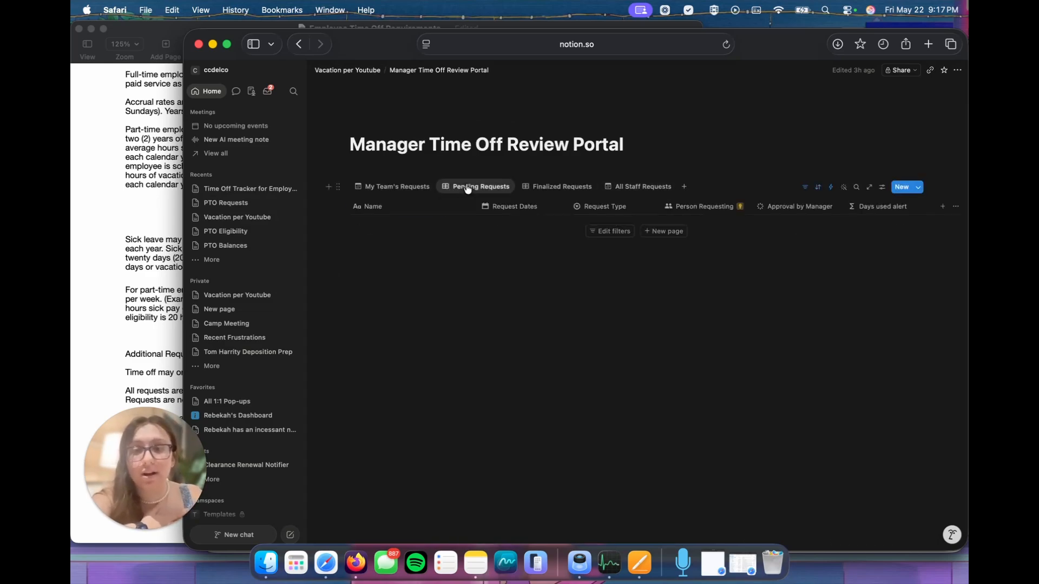
pyautogui.click(557, 187)
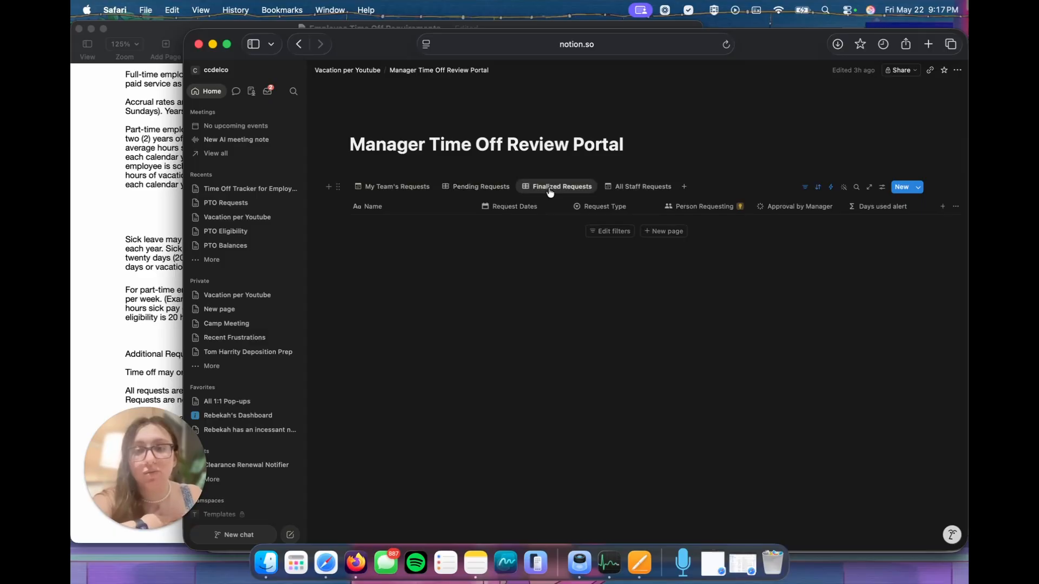
pyautogui.moveTo(410, 81)
pyautogui.moveTo(353, 72)
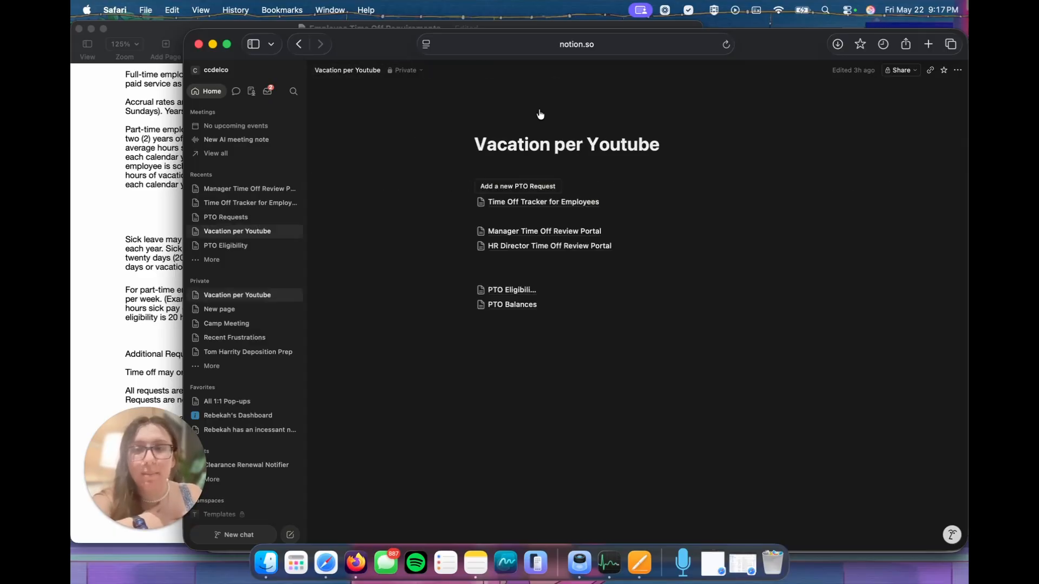
# Step: Open the HR Director Time Off Review Portal and review its Calendar view, Needs Review and This Year Time Off views
pyautogui.click(522, 247)
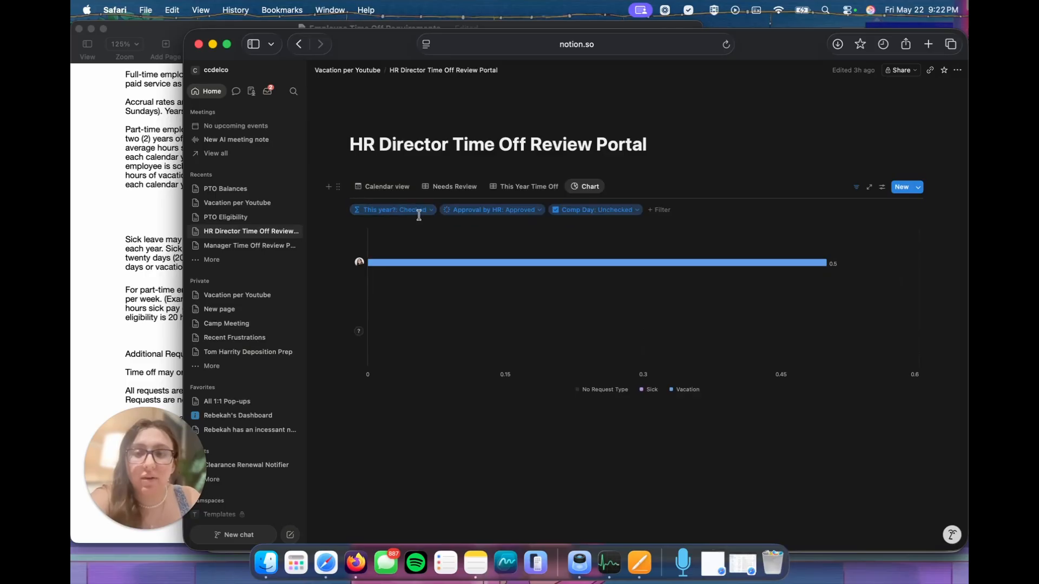
pyautogui.click(398, 188)
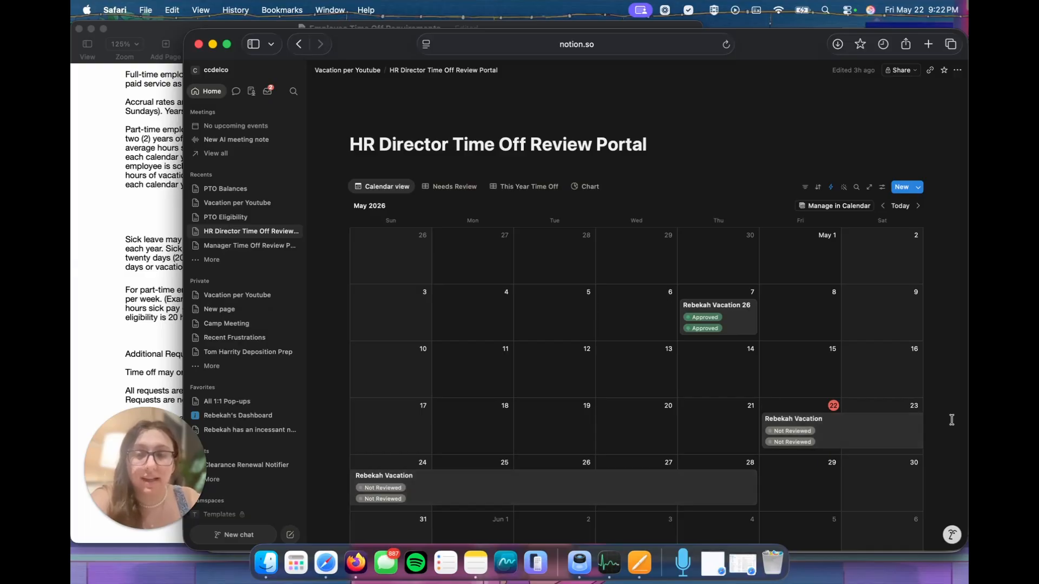
pyautogui.click(476, 188)
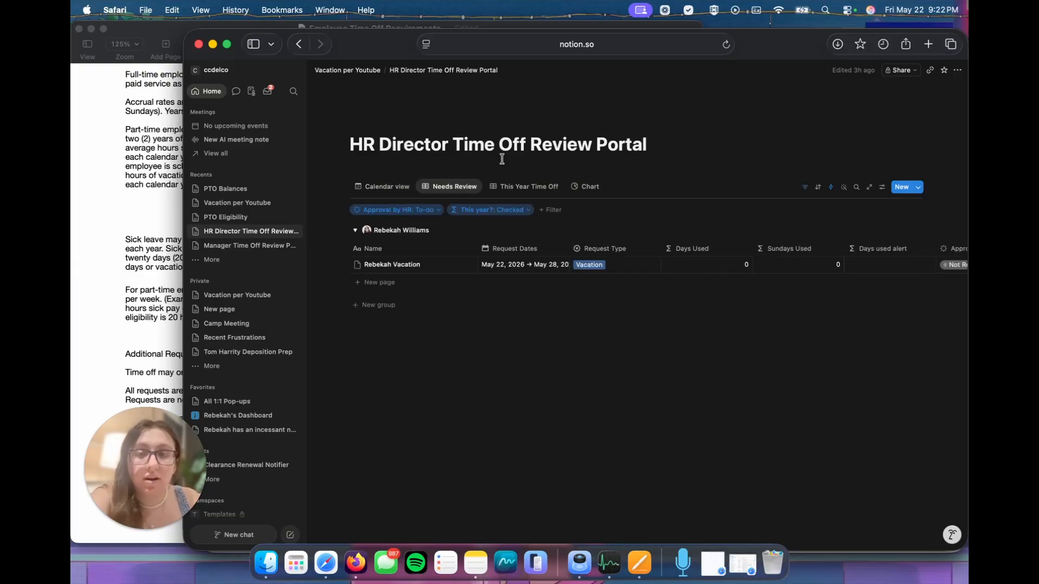
pyautogui.click(523, 189)
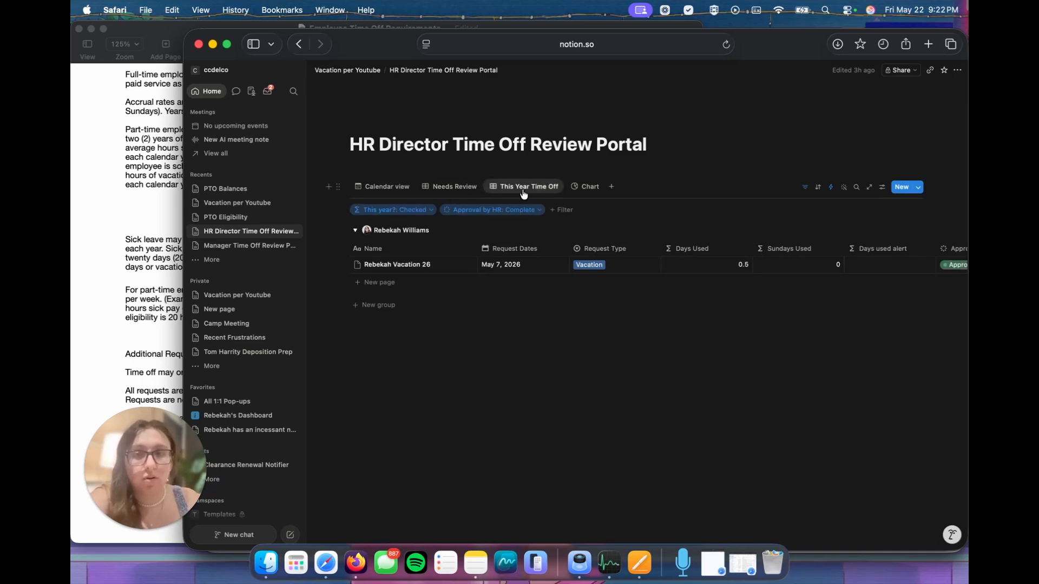
# Step: Open PTO Eligibility from the Vacation per Youtube page and examine the hire date, eligibility, days used and remaining vacation columns
pyautogui.click(373, 71)
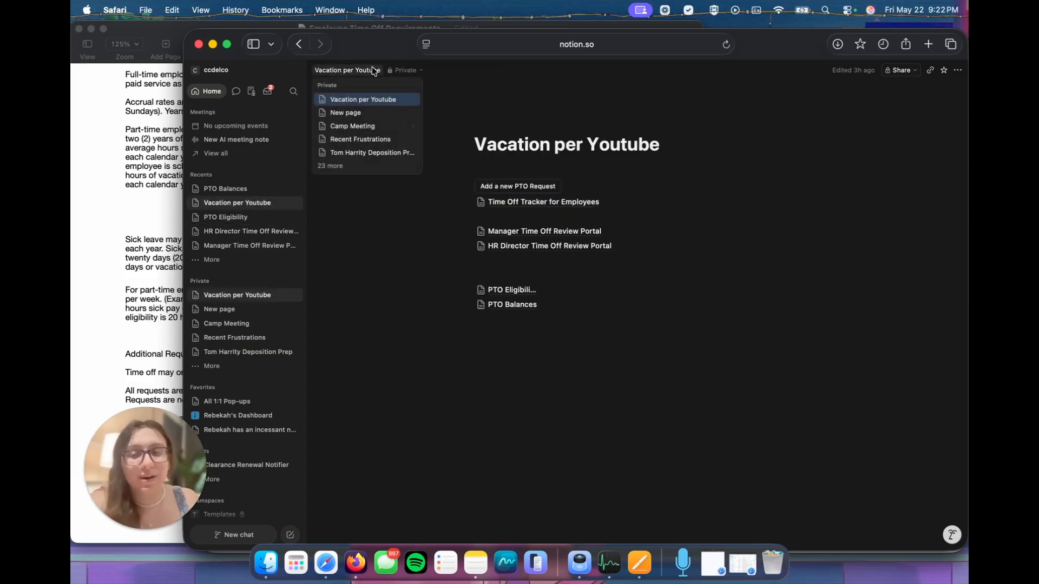
pyautogui.click(513, 290)
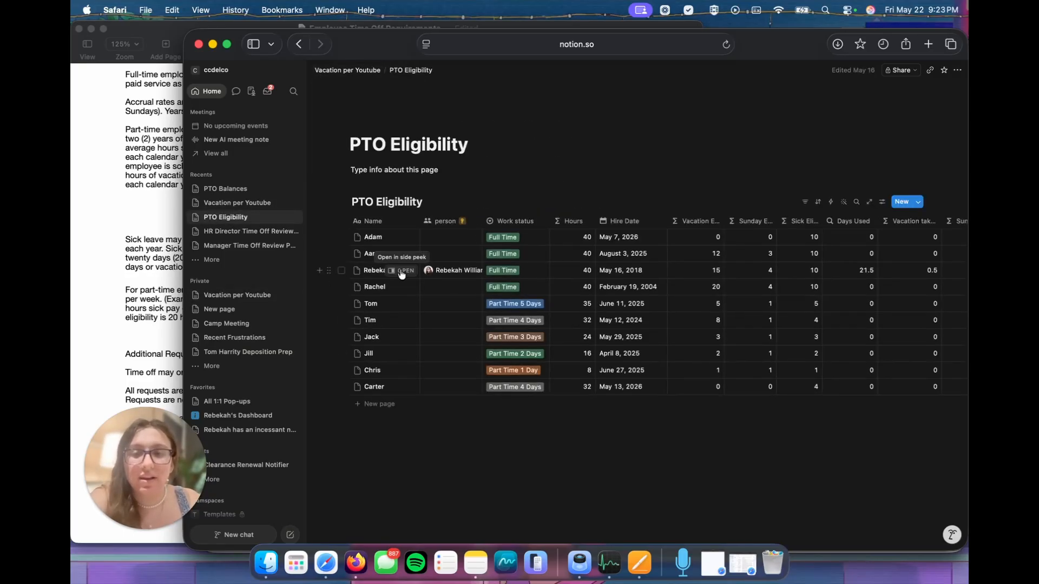
pyautogui.hscroll(3, 640, 277)
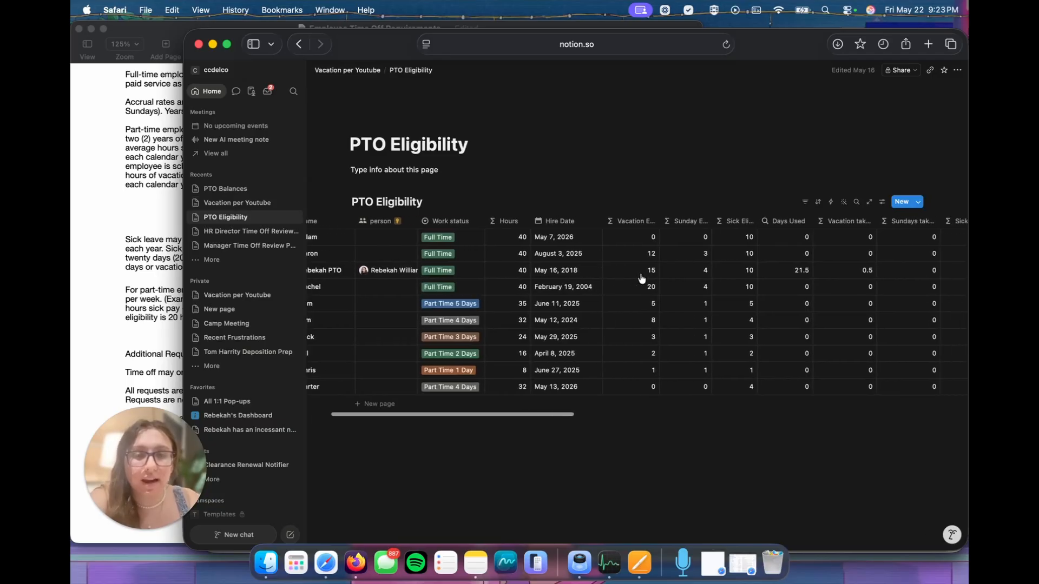
pyautogui.hscroll(5, 642, 278)
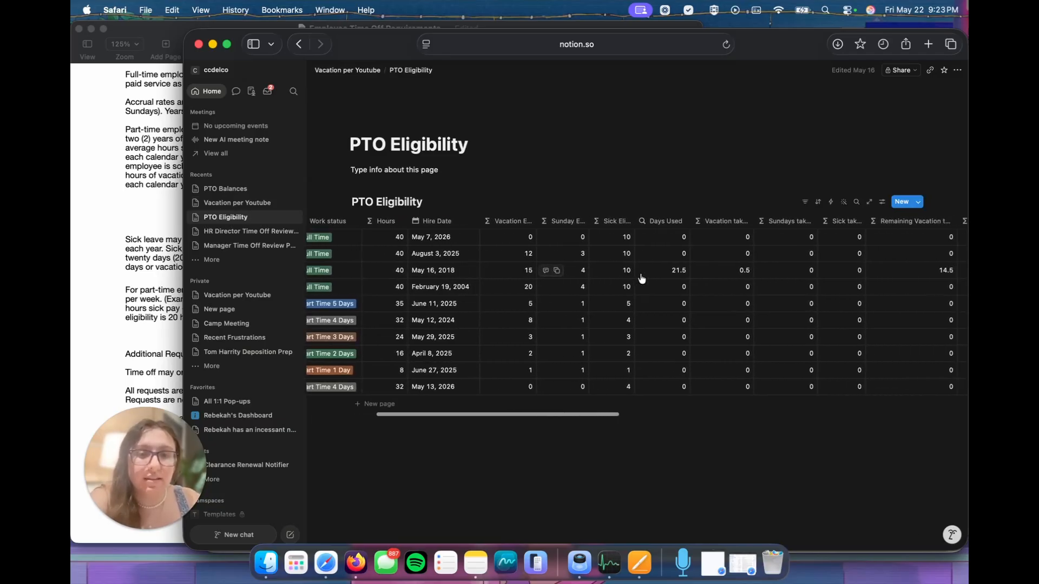
pyautogui.hscroll(2, 595, 276)
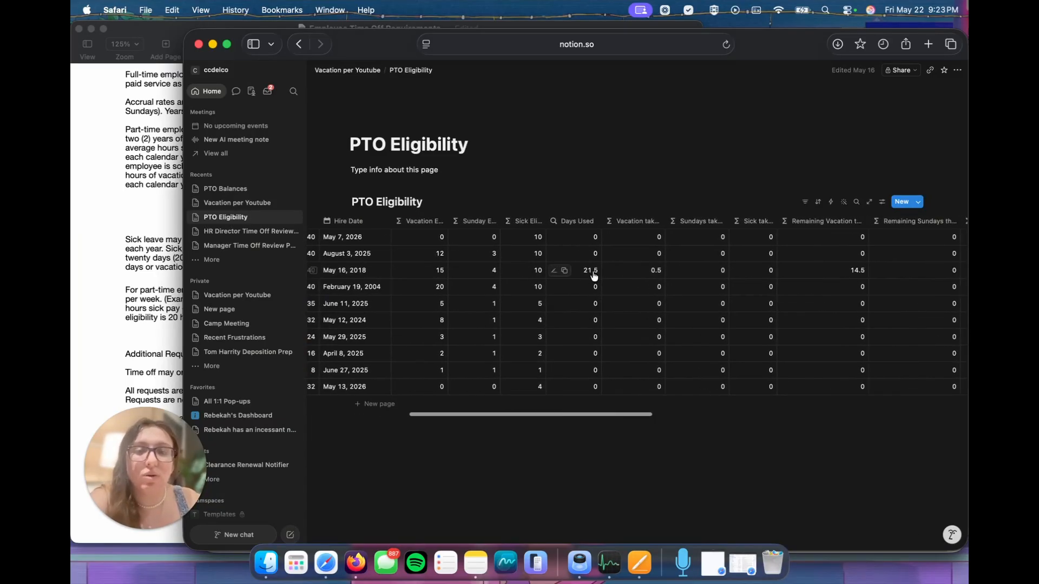
pyautogui.hscroll(2, 593, 276)
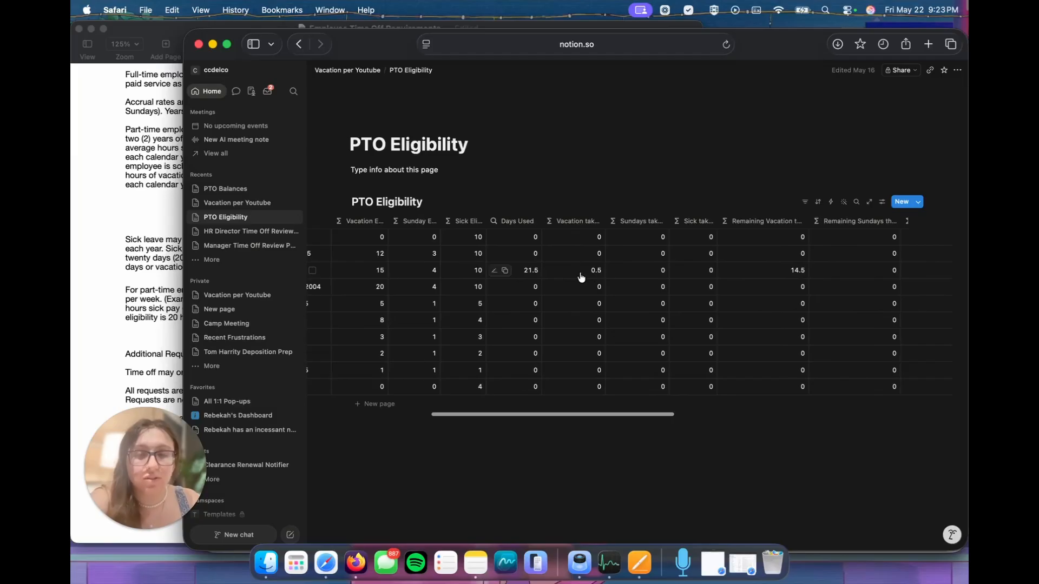
pyautogui.hscroll(2, 581, 277)
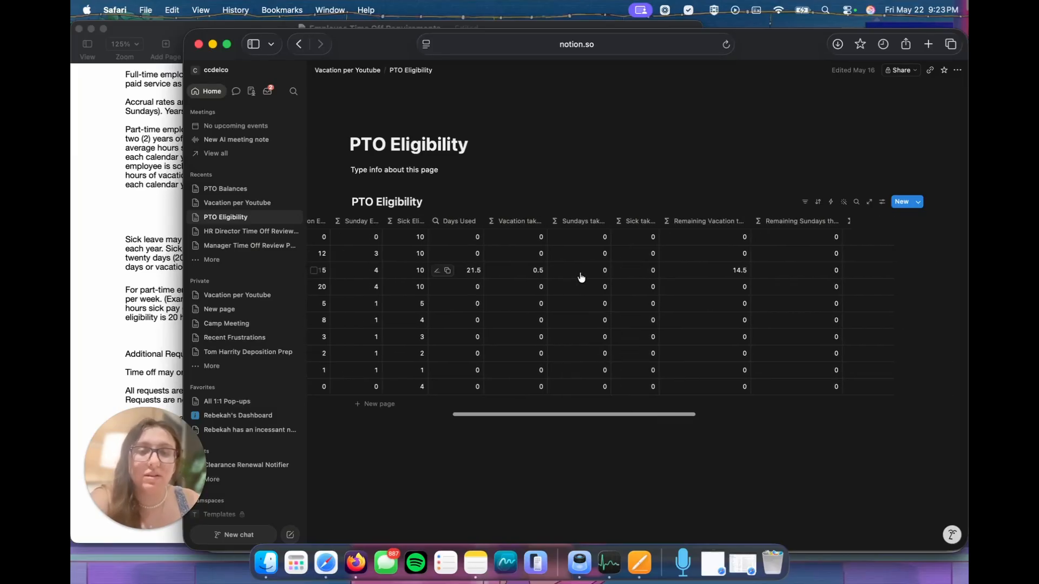
pyautogui.hscroll(3, 581, 277)
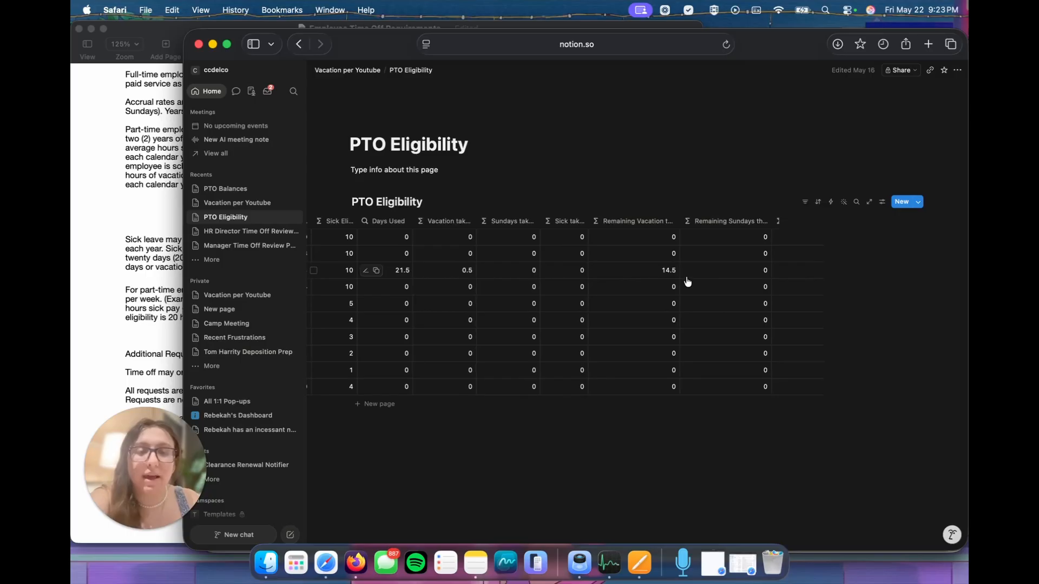
# Step: Open PTO Balances from the Vacation per Youtube page and examine its request columns from Days used alert through Next Year?
pyautogui.click(361, 71)
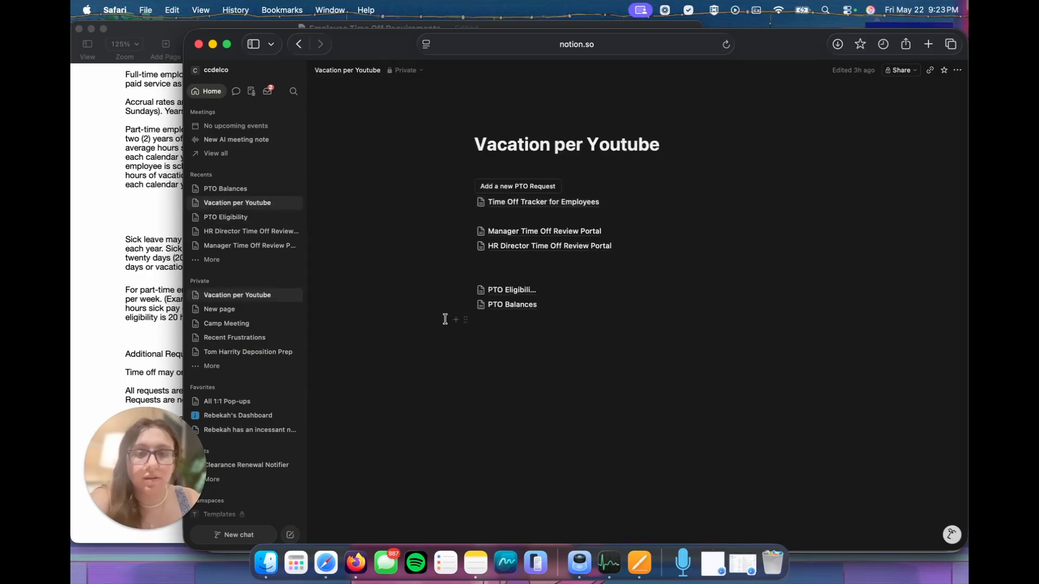
pyautogui.click(502, 306)
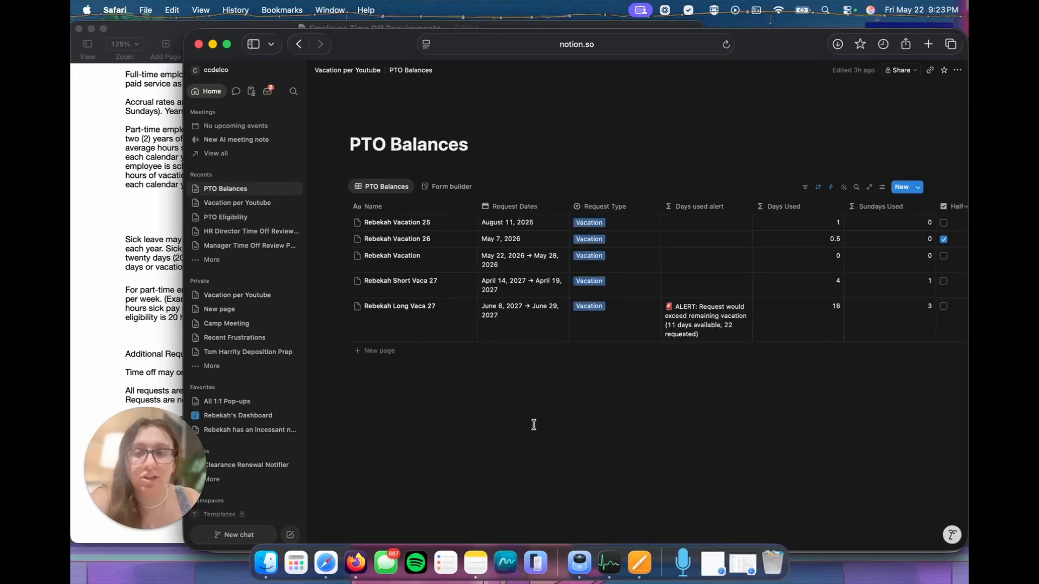
pyautogui.hscroll(10, 694, 327)
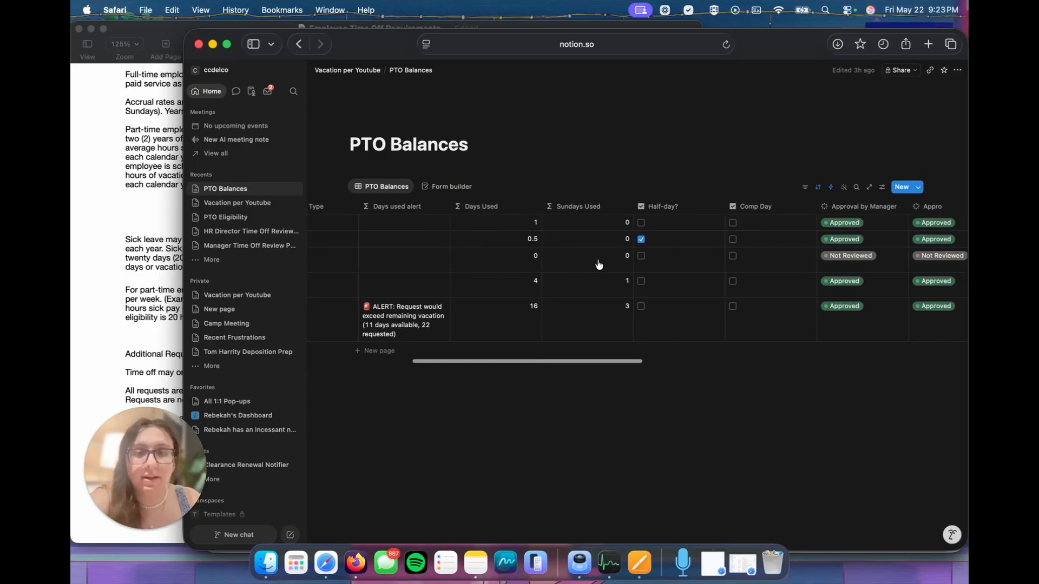
pyautogui.hscroll(4, 598, 265)
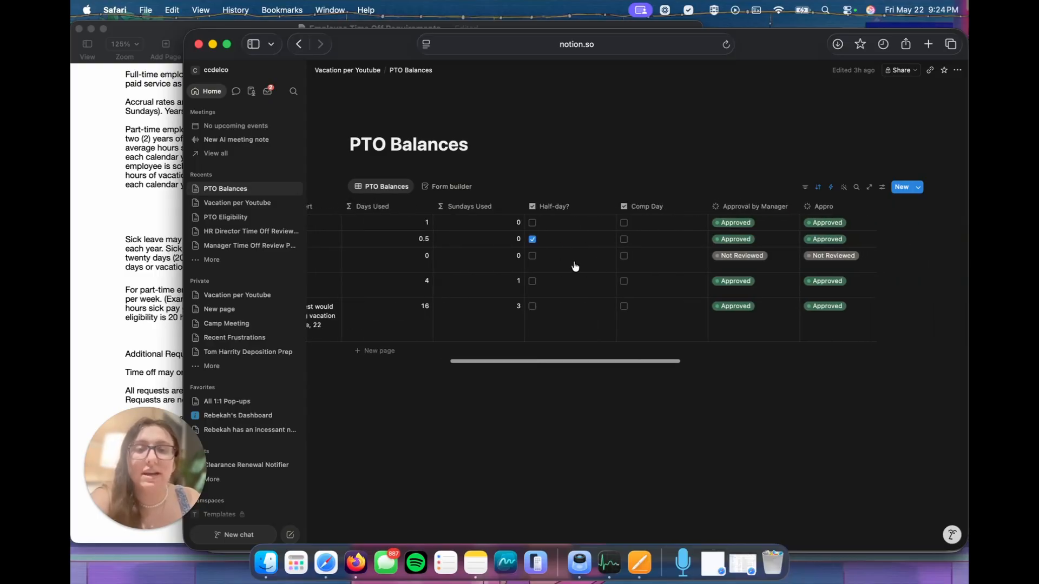
pyautogui.hscroll(10, 575, 266)
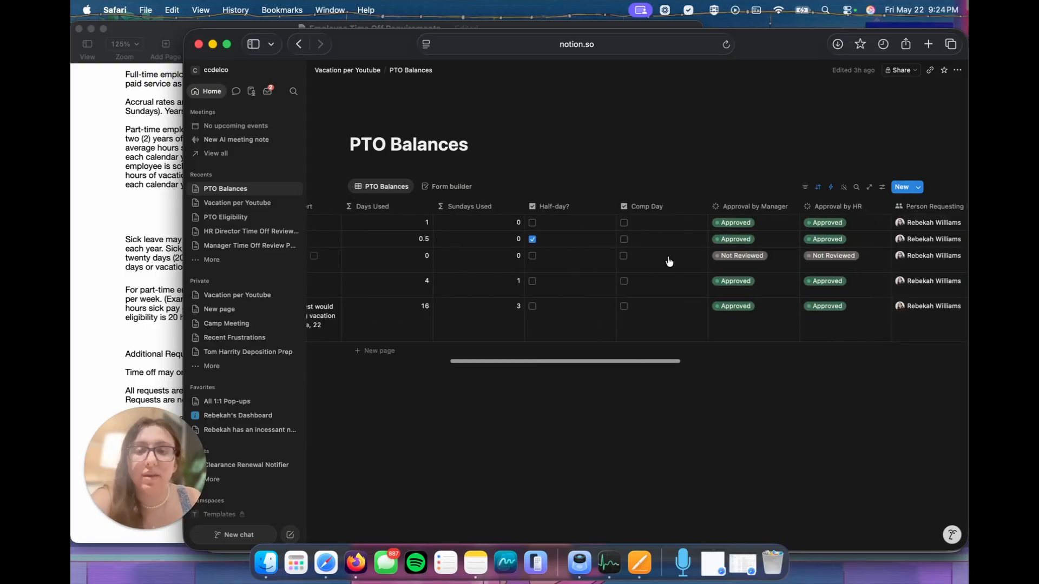
pyautogui.hscroll(6, 669, 262)
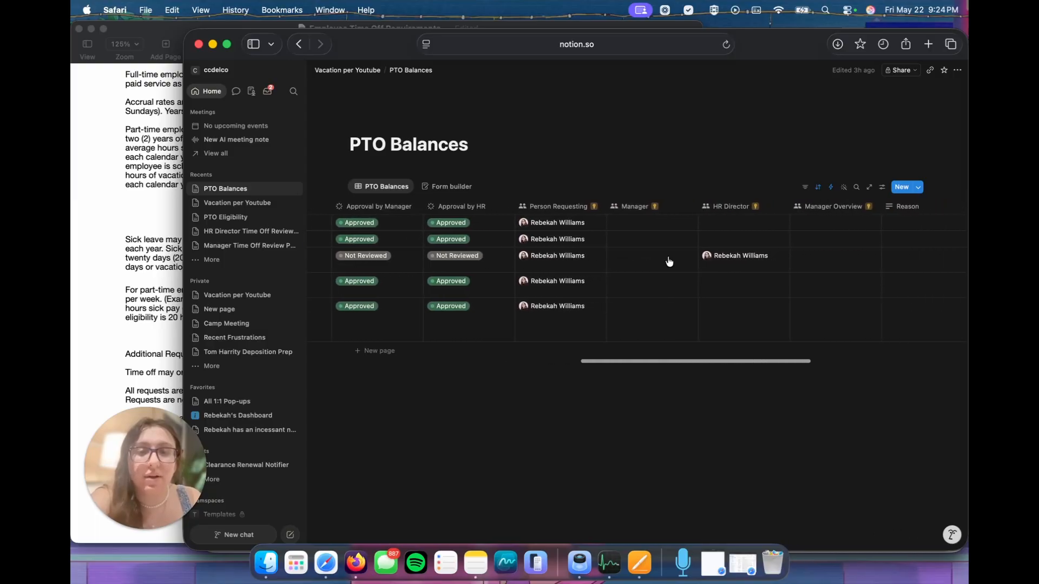
pyautogui.hscroll(2, 669, 262)
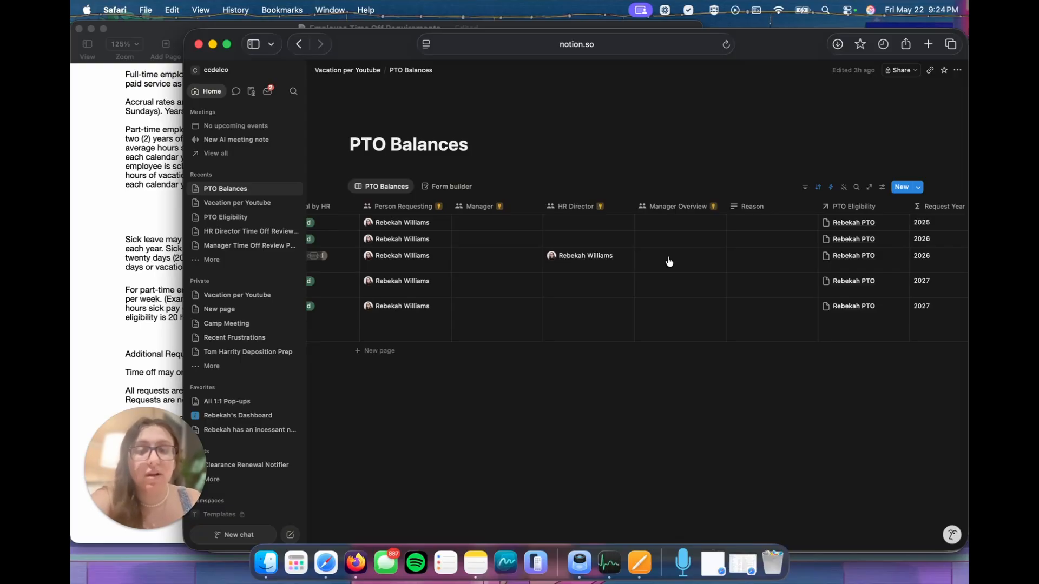
pyautogui.hscroll(7, 669, 261)
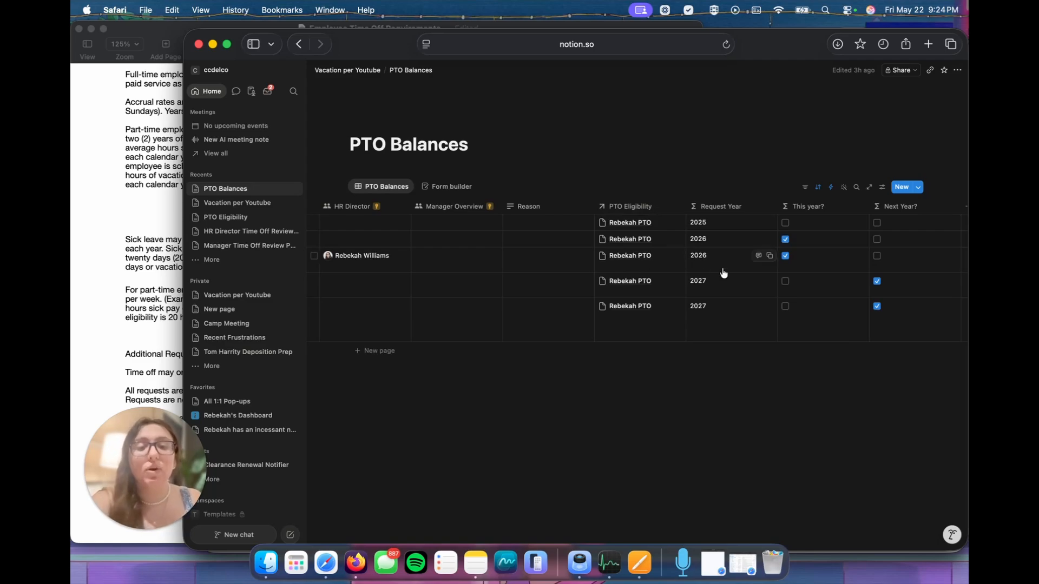
pyautogui.hscroll(3, 722, 273)
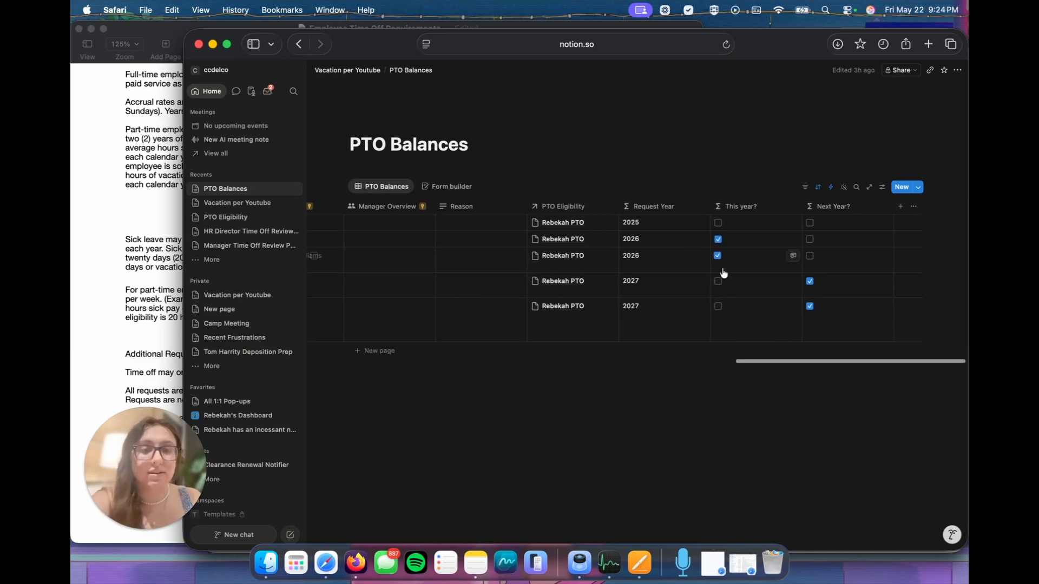
# Step: Set both Approval by Manager and Approval by HR to Approved for the May 22 to May 28, 2026 vacation request
pyautogui.hscroll(-15, 723, 273)
pyautogui.hscroll(-10, 723, 273)
pyautogui.hscroll(-6, 723, 273)
pyautogui.hscroll(8, 725, 270)
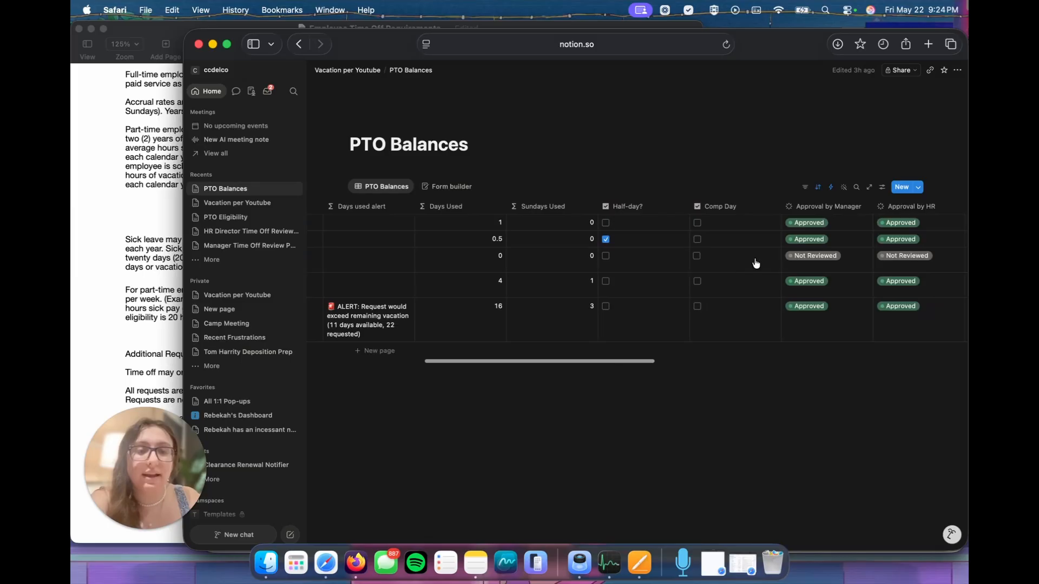
pyautogui.click(817, 256)
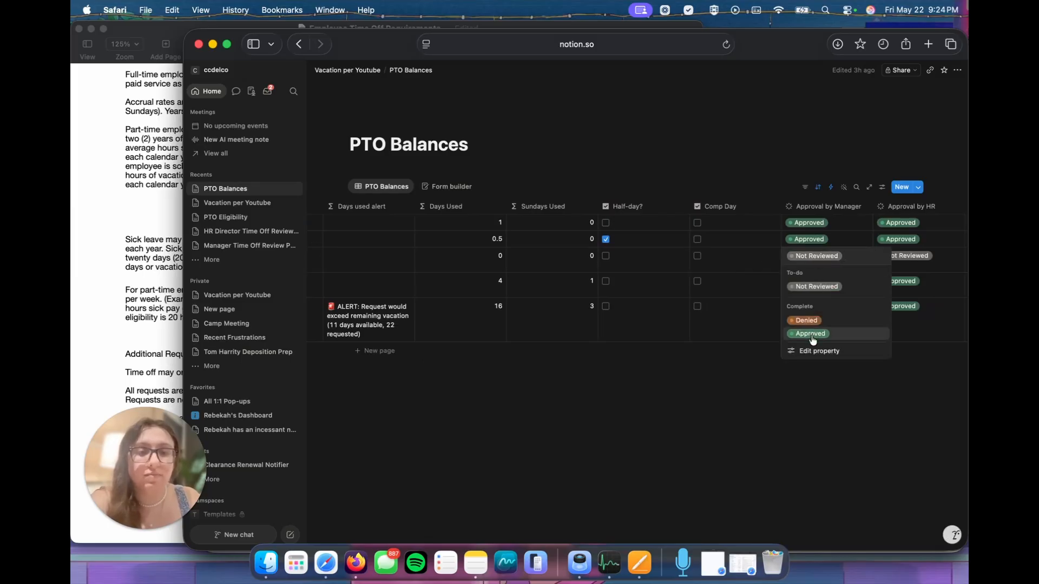
pyautogui.click(914, 259)
pyautogui.click(914, 259)
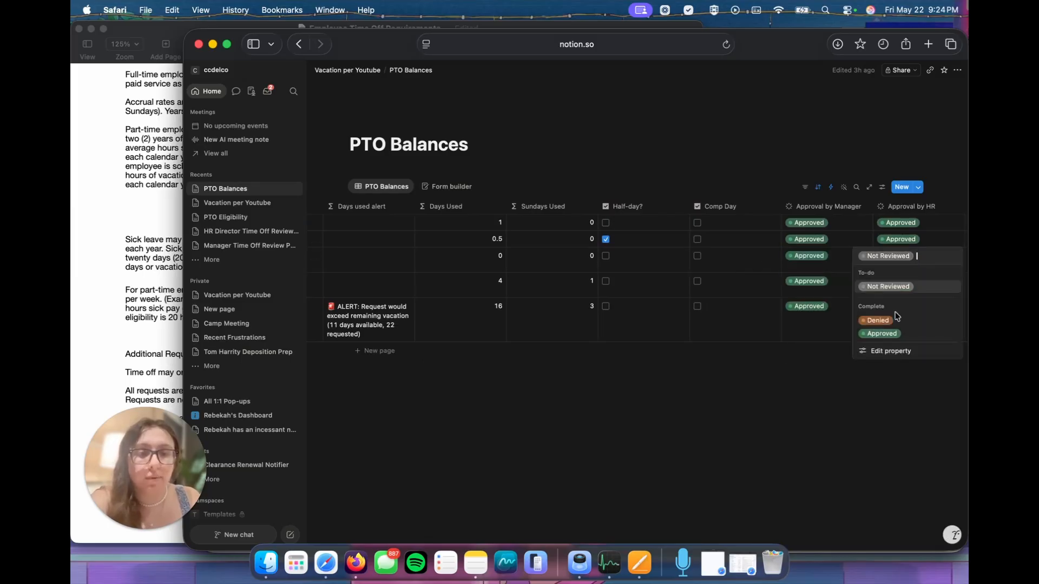
pyautogui.click(881, 334)
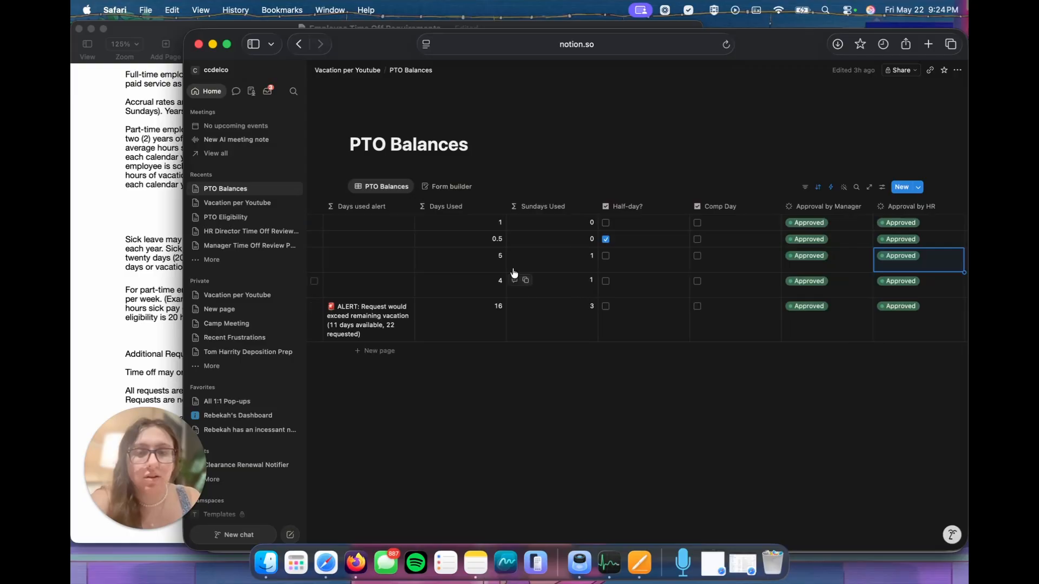
# Step: Check the approved request's days used, and examine the requesting employee's taken and remaining vacation and Sunday days in PTO Eligibility
pyautogui.hscroll(-8, 580, 265)
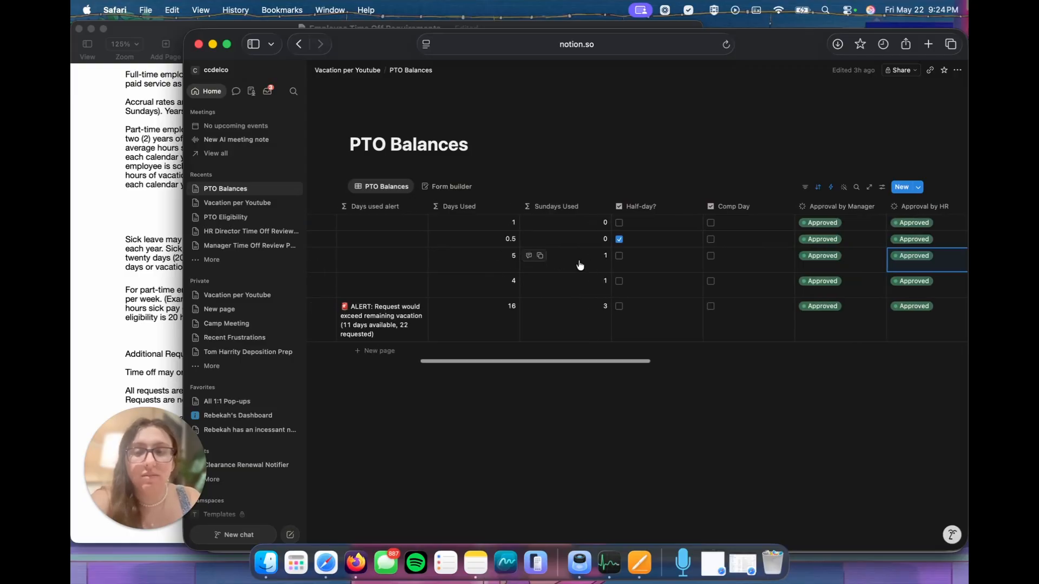
pyautogui.hscroll(-4, 579, 265)
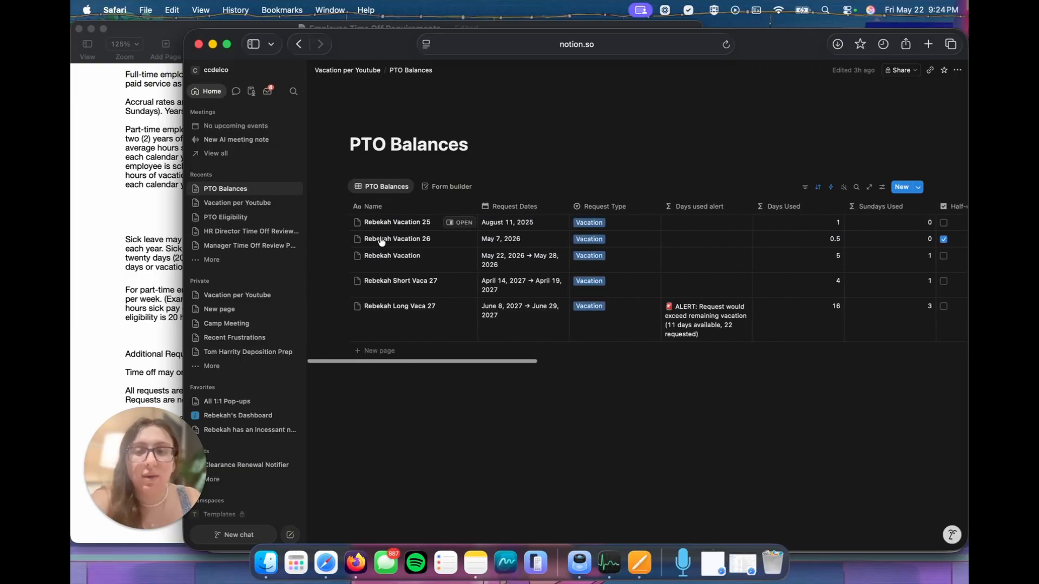
pyautogui.click(357, 70)
pyautogui.click(557, 340)
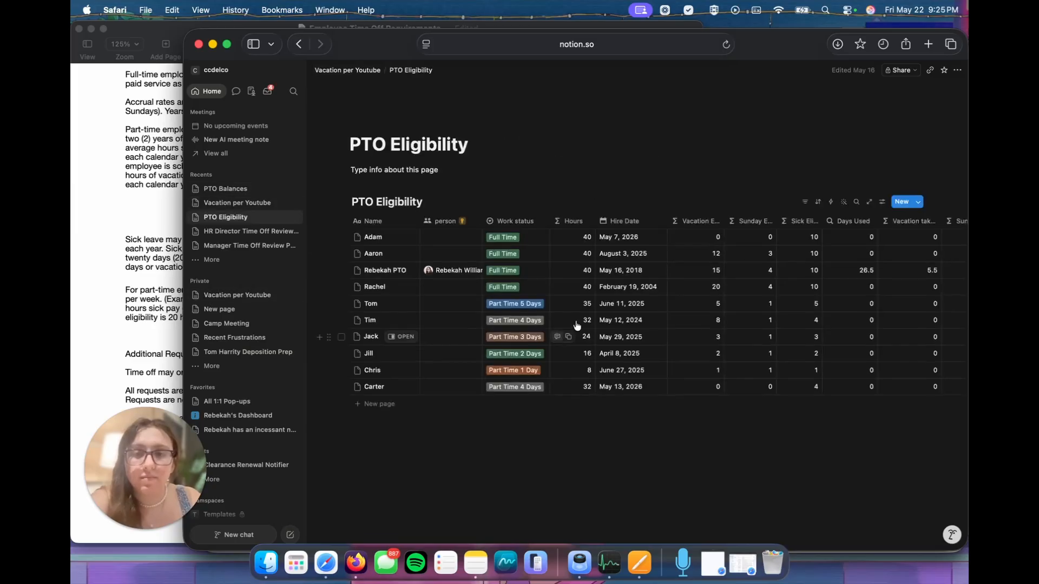
pyautogui.hscroll(5, 789, 374)
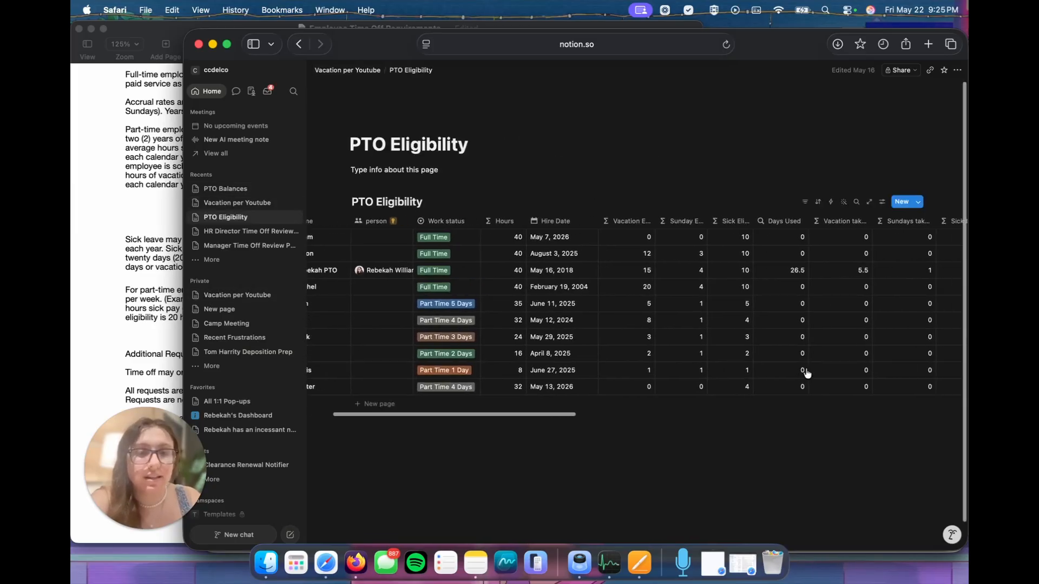
pyautogui.hscroll(2, 663, 278)
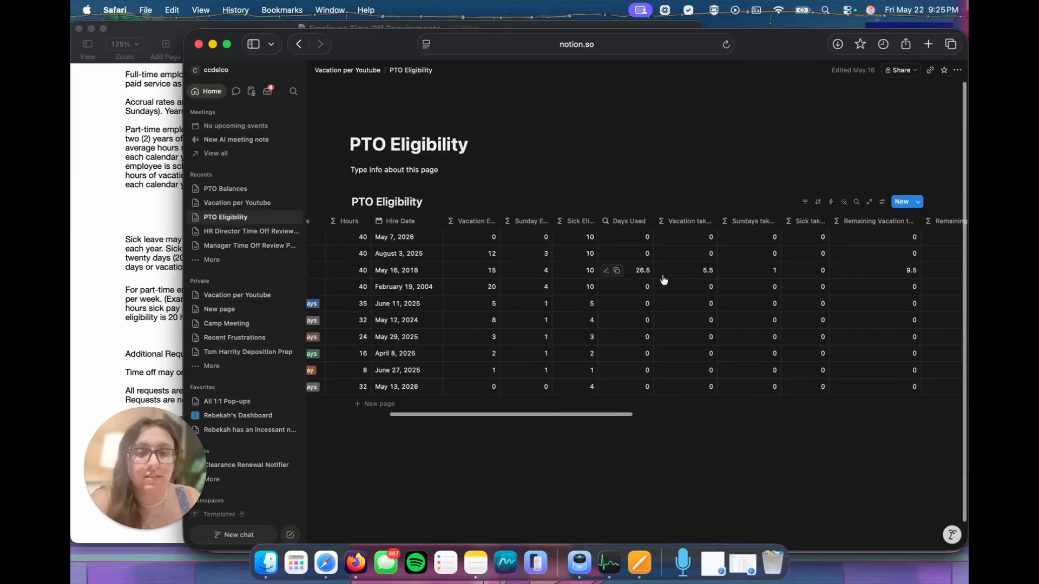
pyautogui.hscroll(3, 663, 279)
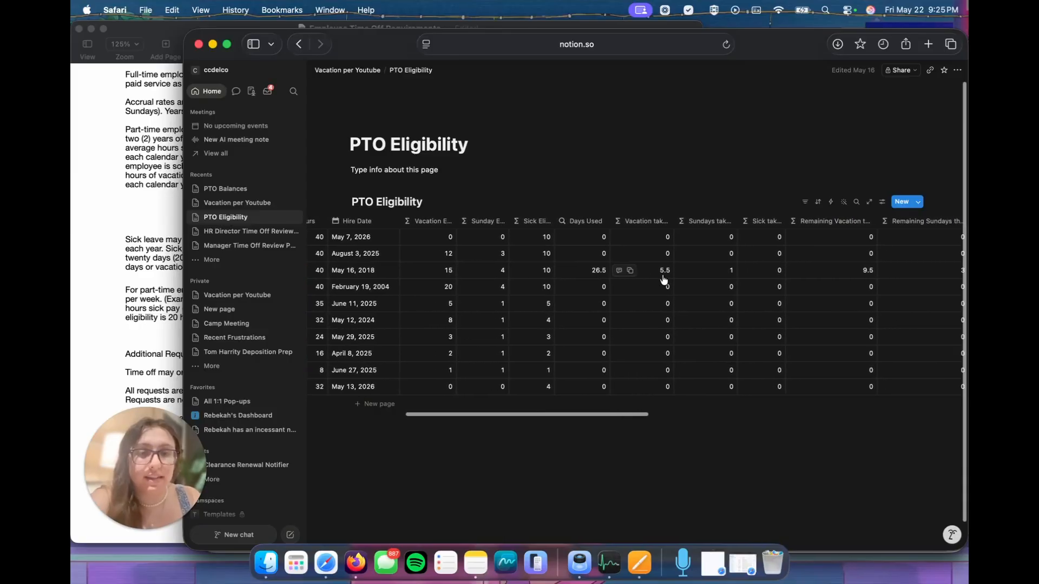
pyautogui.hscroll(8, 663, 278)
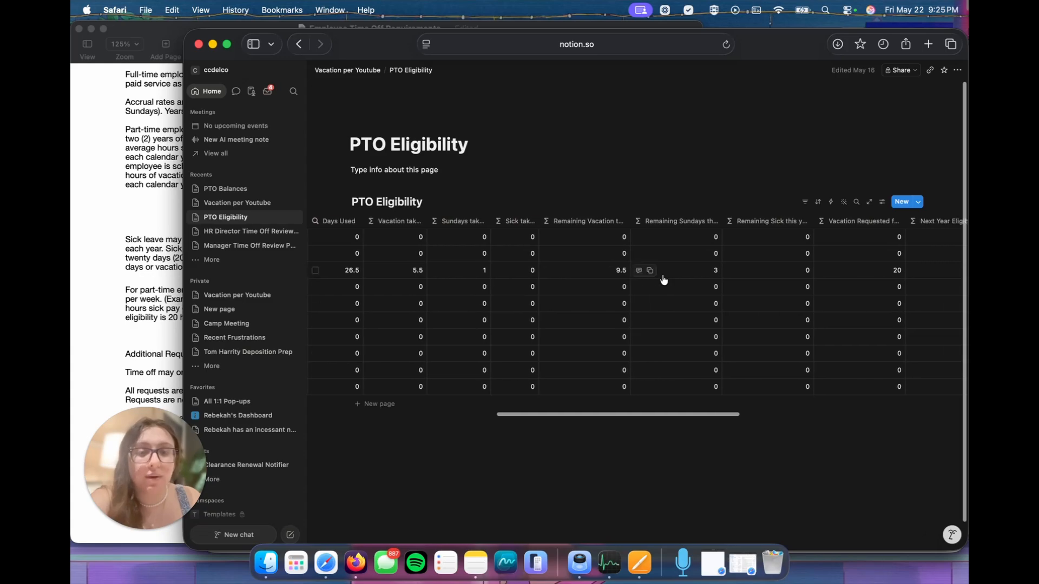
# Step: Examine PTO Eligibility's columns for vacation requested, next year eligibility, workday checkboxes and the PTO Balances relation
pyautogui.hscroll(3, 663, 279)
pyautogui.hscroll(12, 661, 278)
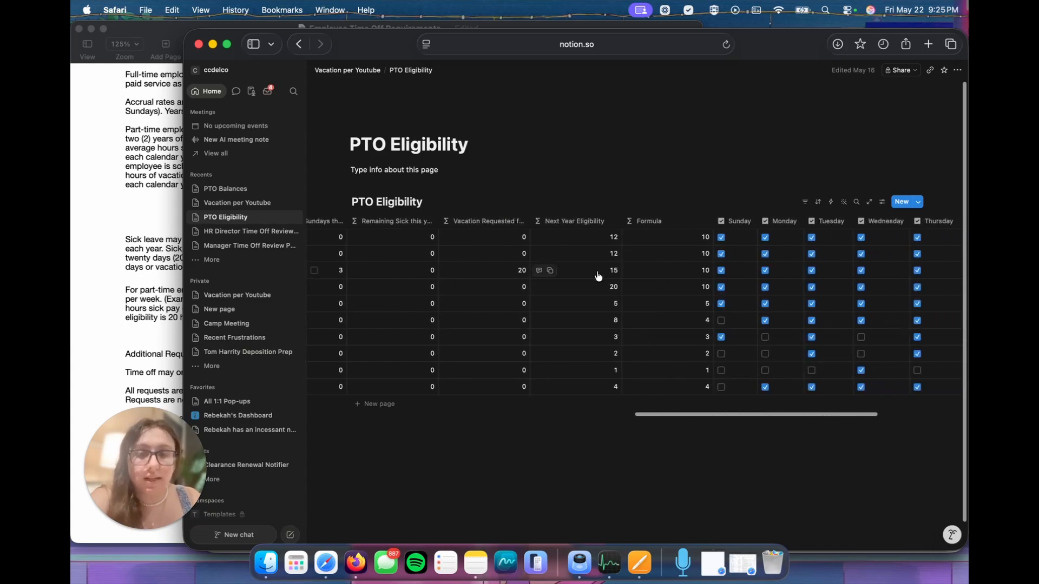
pyautogui.hscroll(2, 597, 276)
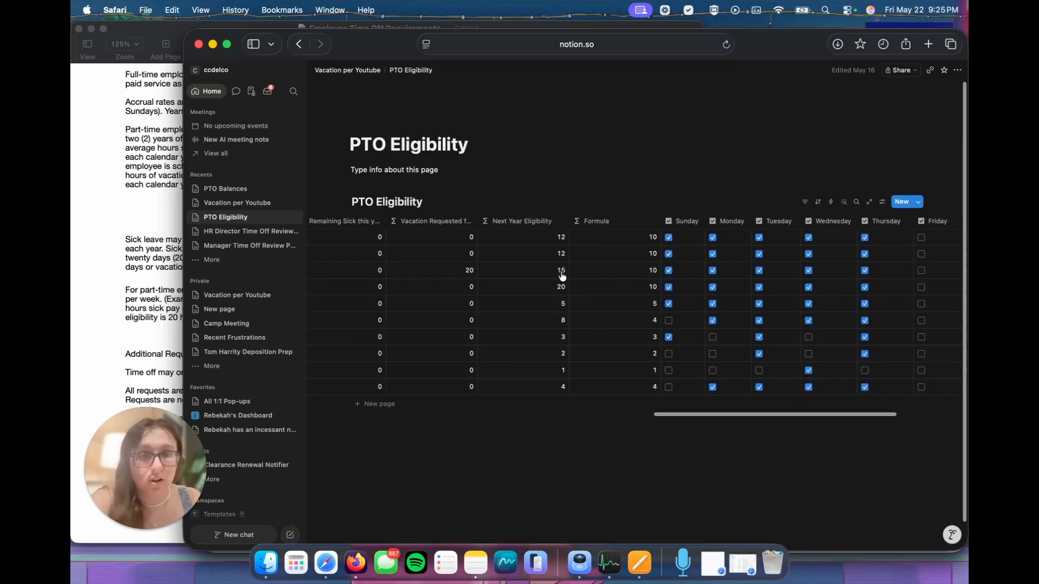
pyautogui.hscroll(7, 625, 277)
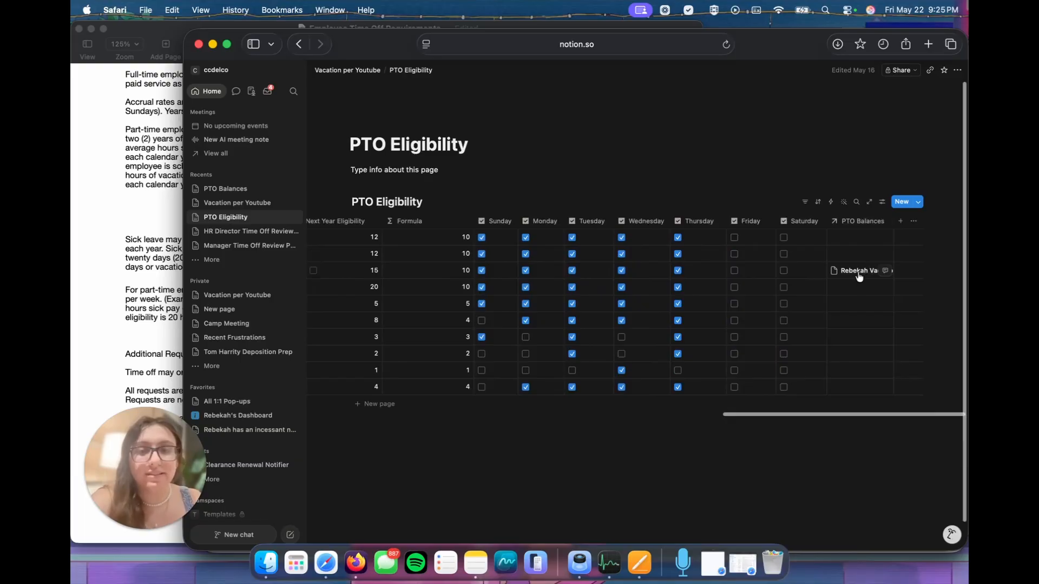
pyautogui.hscroll(-15, 859, 275)
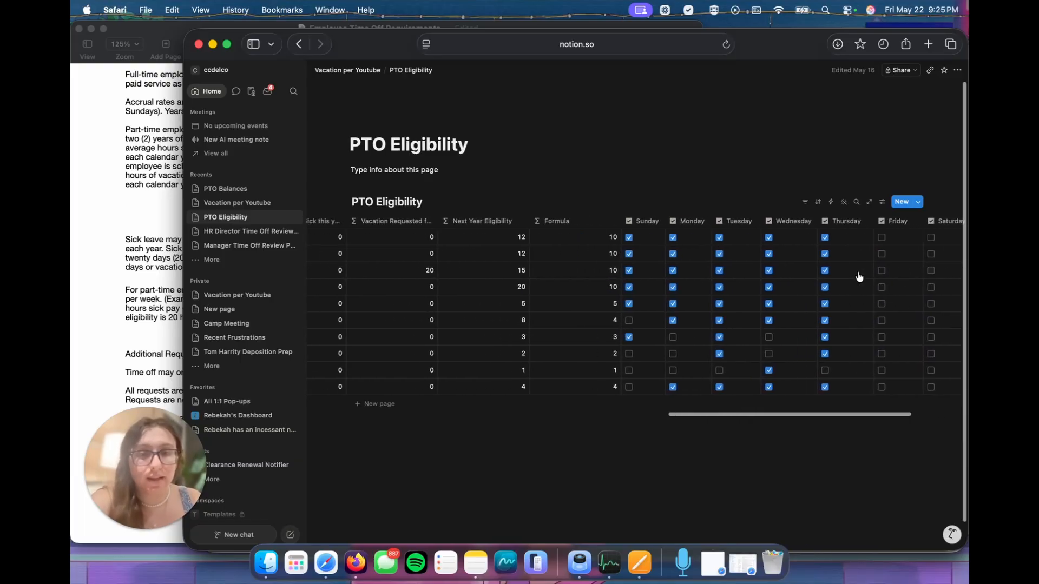
pyautogui.hscroll(-15, 859, 275)
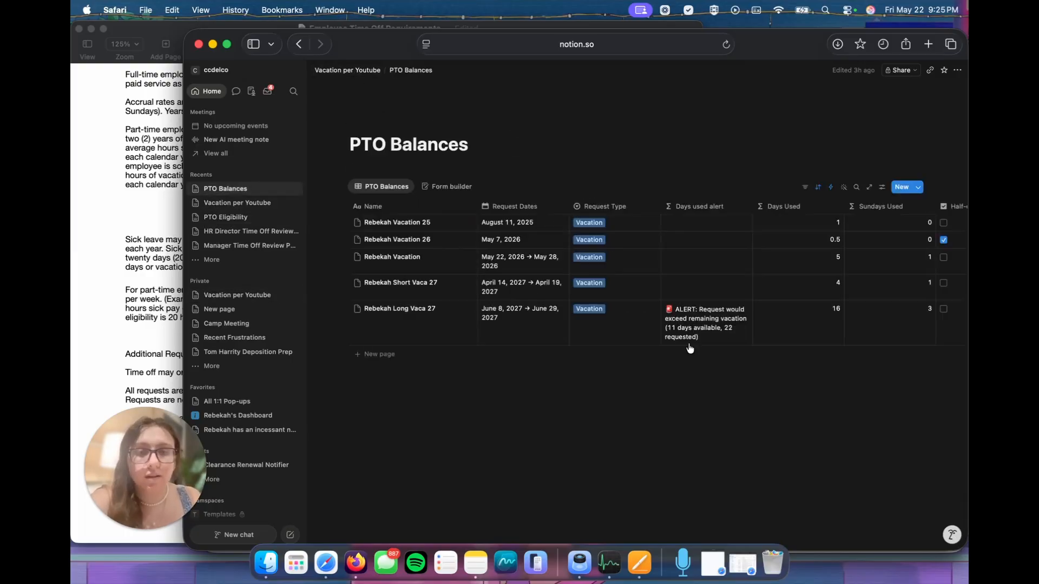
# Step: Open PTO Balances from the Vacation per Youtube page, examine its approval and person columns, and check the notification inbox
pyautogui.hscroll(6, 689, 348)
pyautogui.hscroll(5, 689, 349)
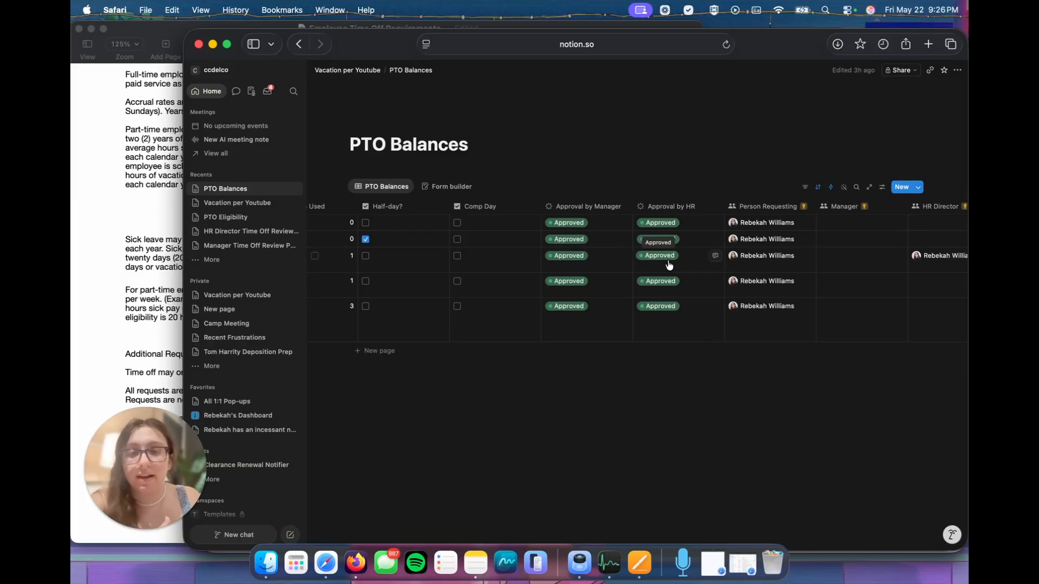
pyautogui.hscroll(-10, 568, 281)
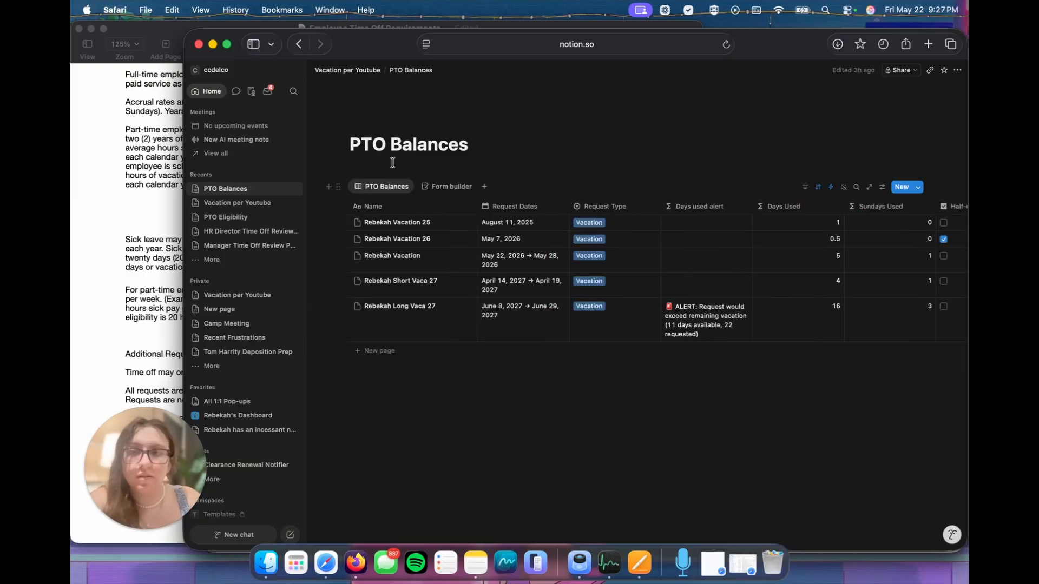
pyautogui.click(267, 91)
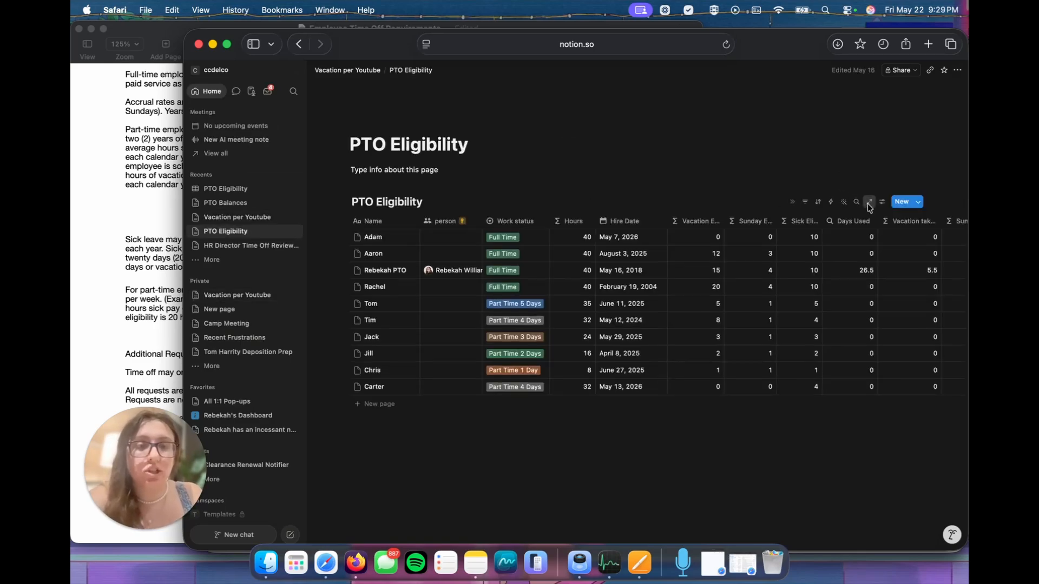
# Step: Open the PTO Eligibility database as a full page and set the page-level access for Anyone in person to Can view
pyautogui.click(903, 70)
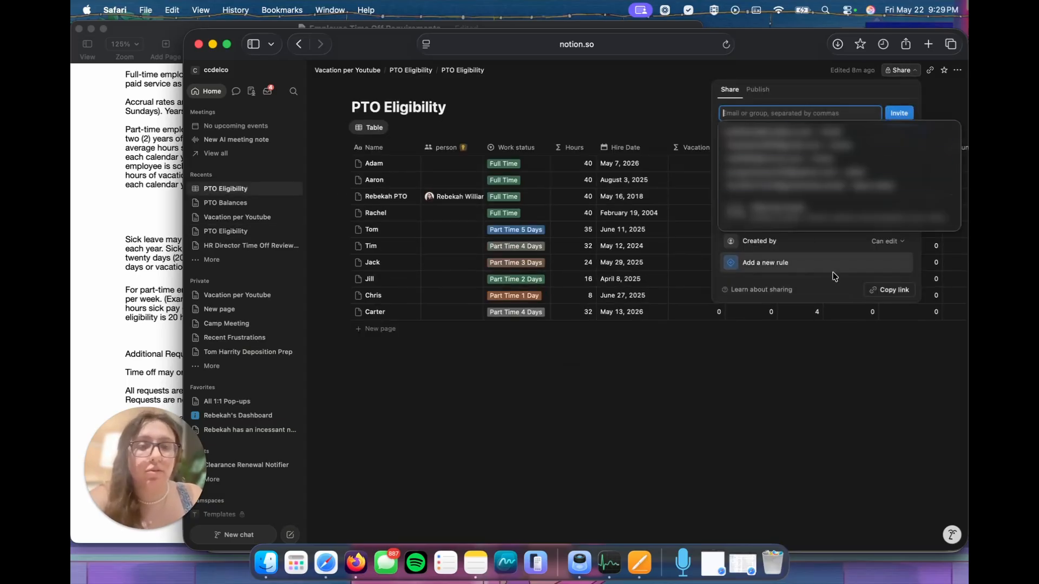
pyautogui.click(888, 219)
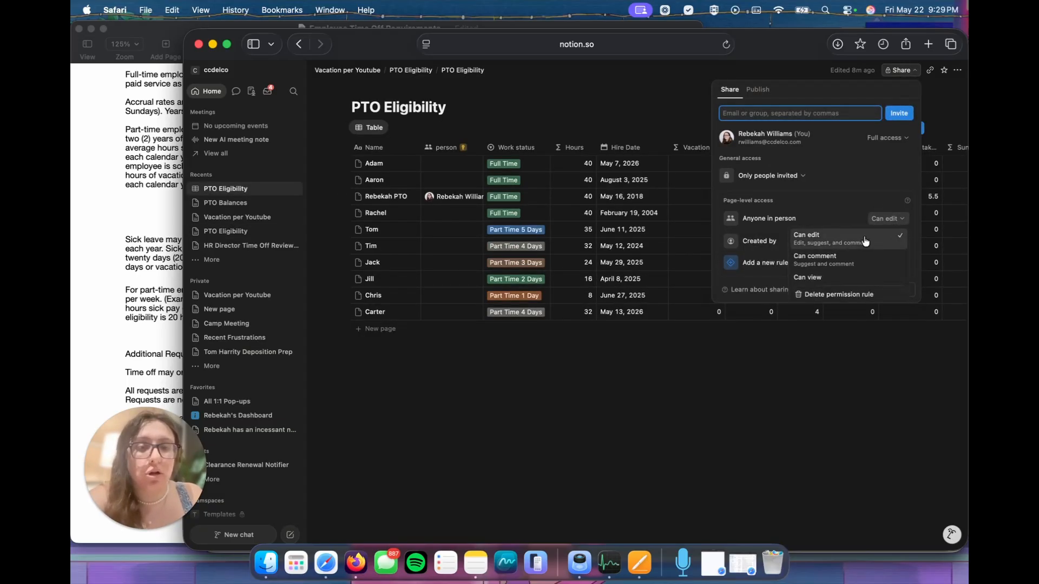
pyautogui.click(825, 278)
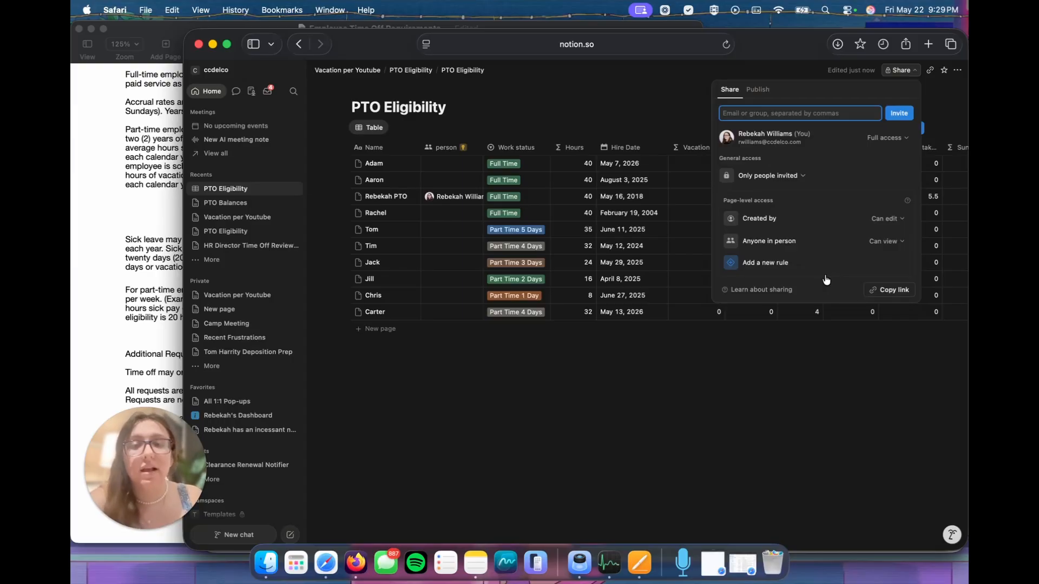
pyautogui.click(750, 341)
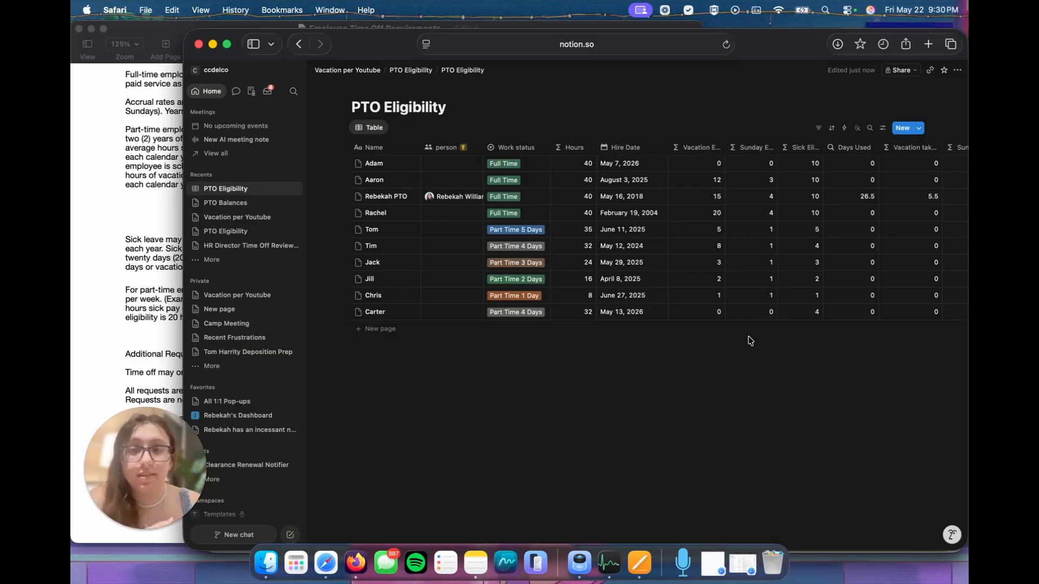
# Step: Open the PTO Balances database as a full page and set the page-level access for Anyone in Person Requesting to Can view
pyautogui.click(372, 71)
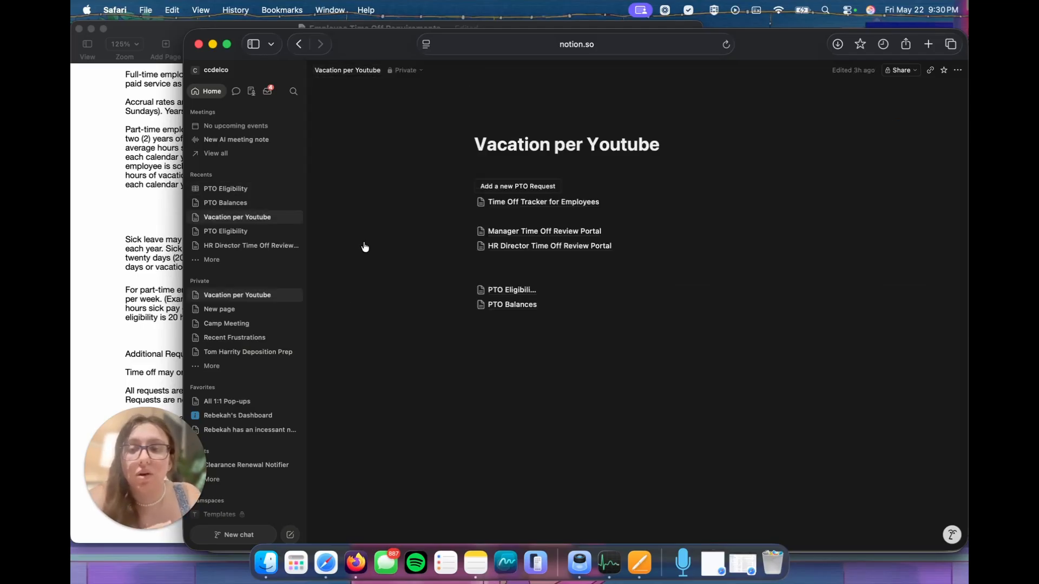
pyautogui.click(532, 306)
pyautogui.click(900, 70)
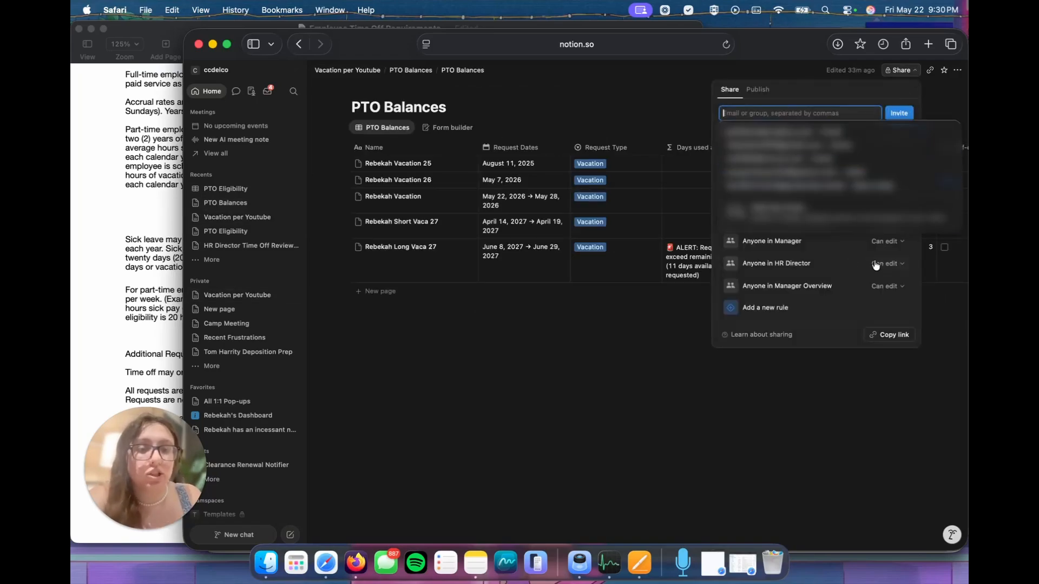
pyautogui.click(898, 221)
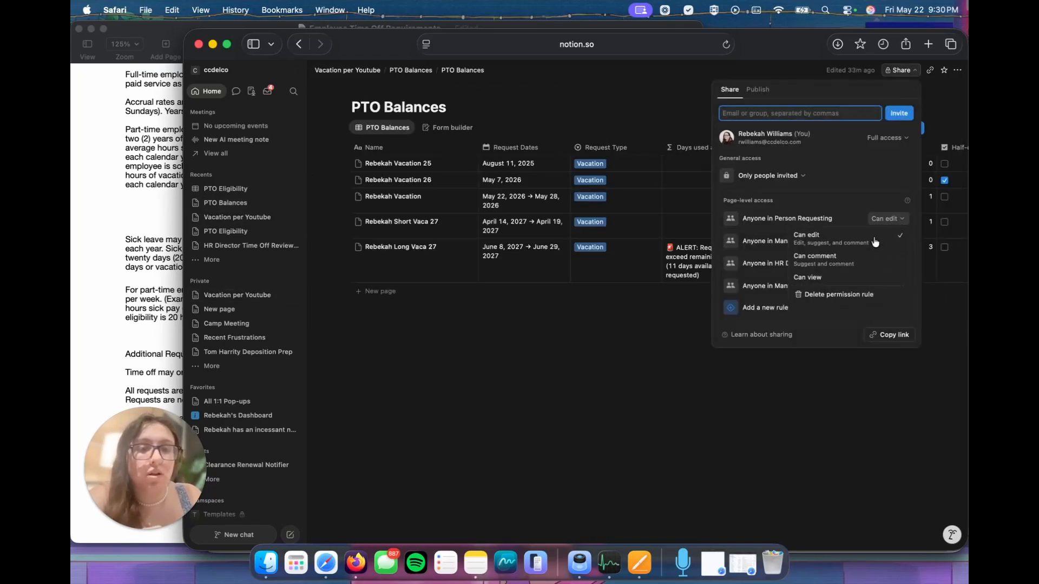
pyautogui.click(838, 277)
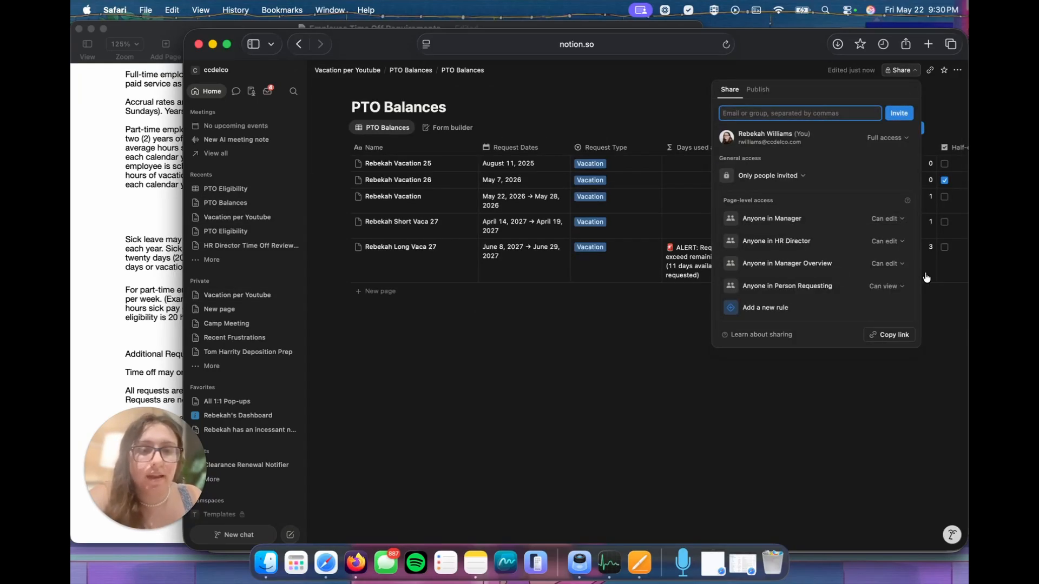
pyautogui.click(945, 303)
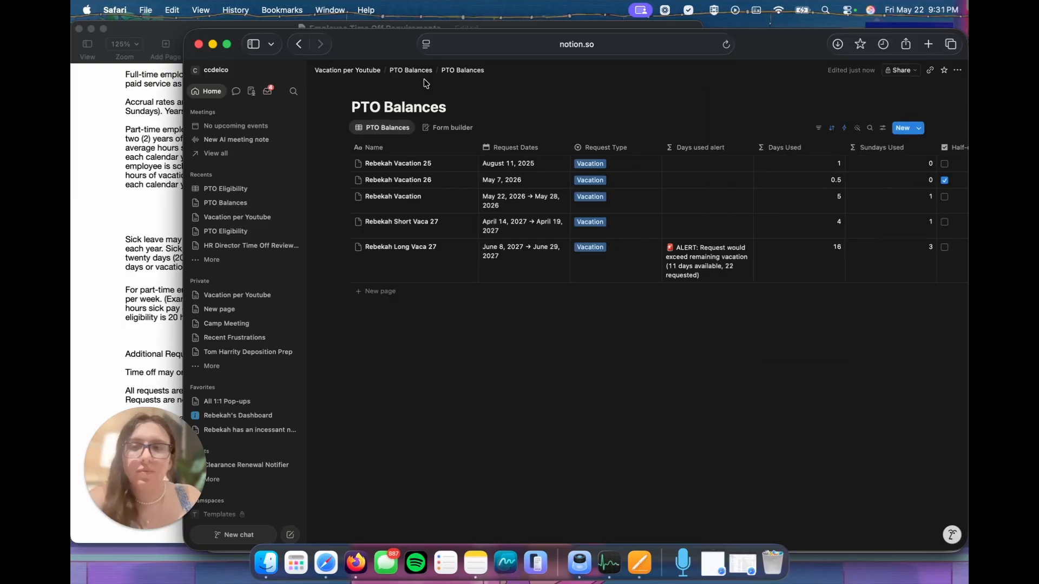
# Step: Return to the Vacation per Youtube page, then switch to Pages to review the Employee Time Off Requirements document
pyautogui.click(361, 72)
pyautogui.click(459, 429)
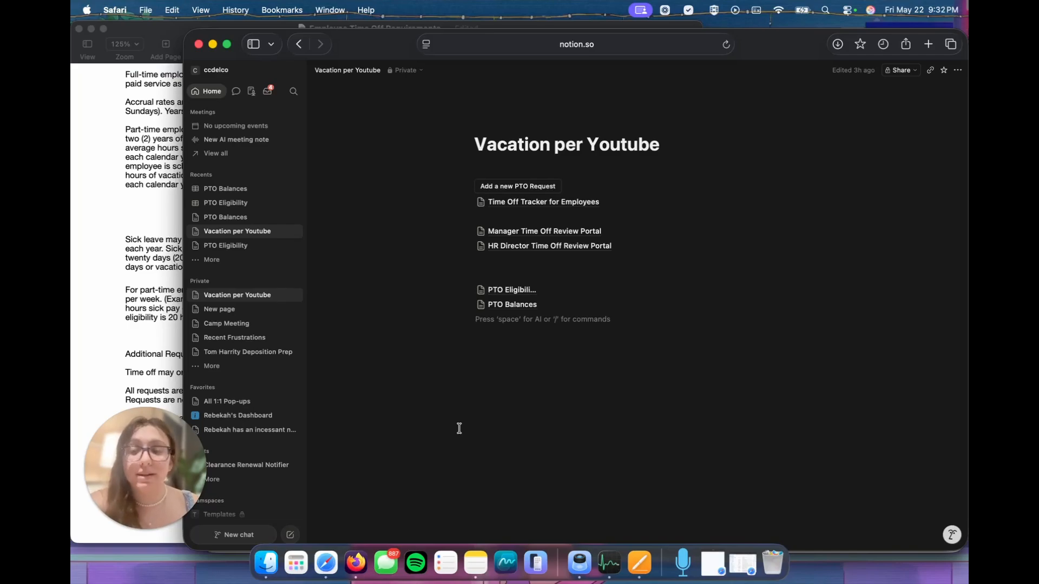
pyautogui.press('super+Tab')
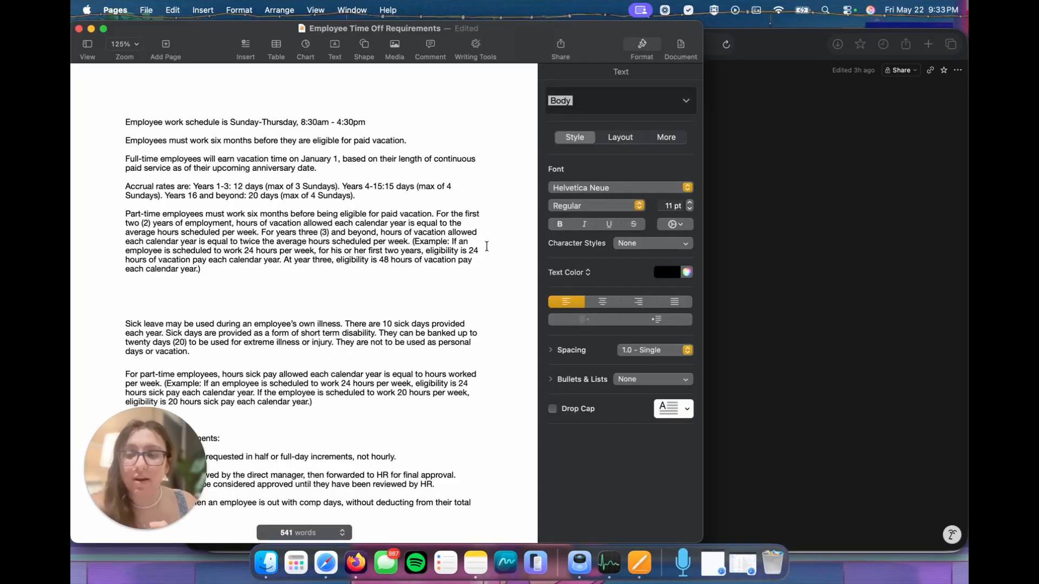